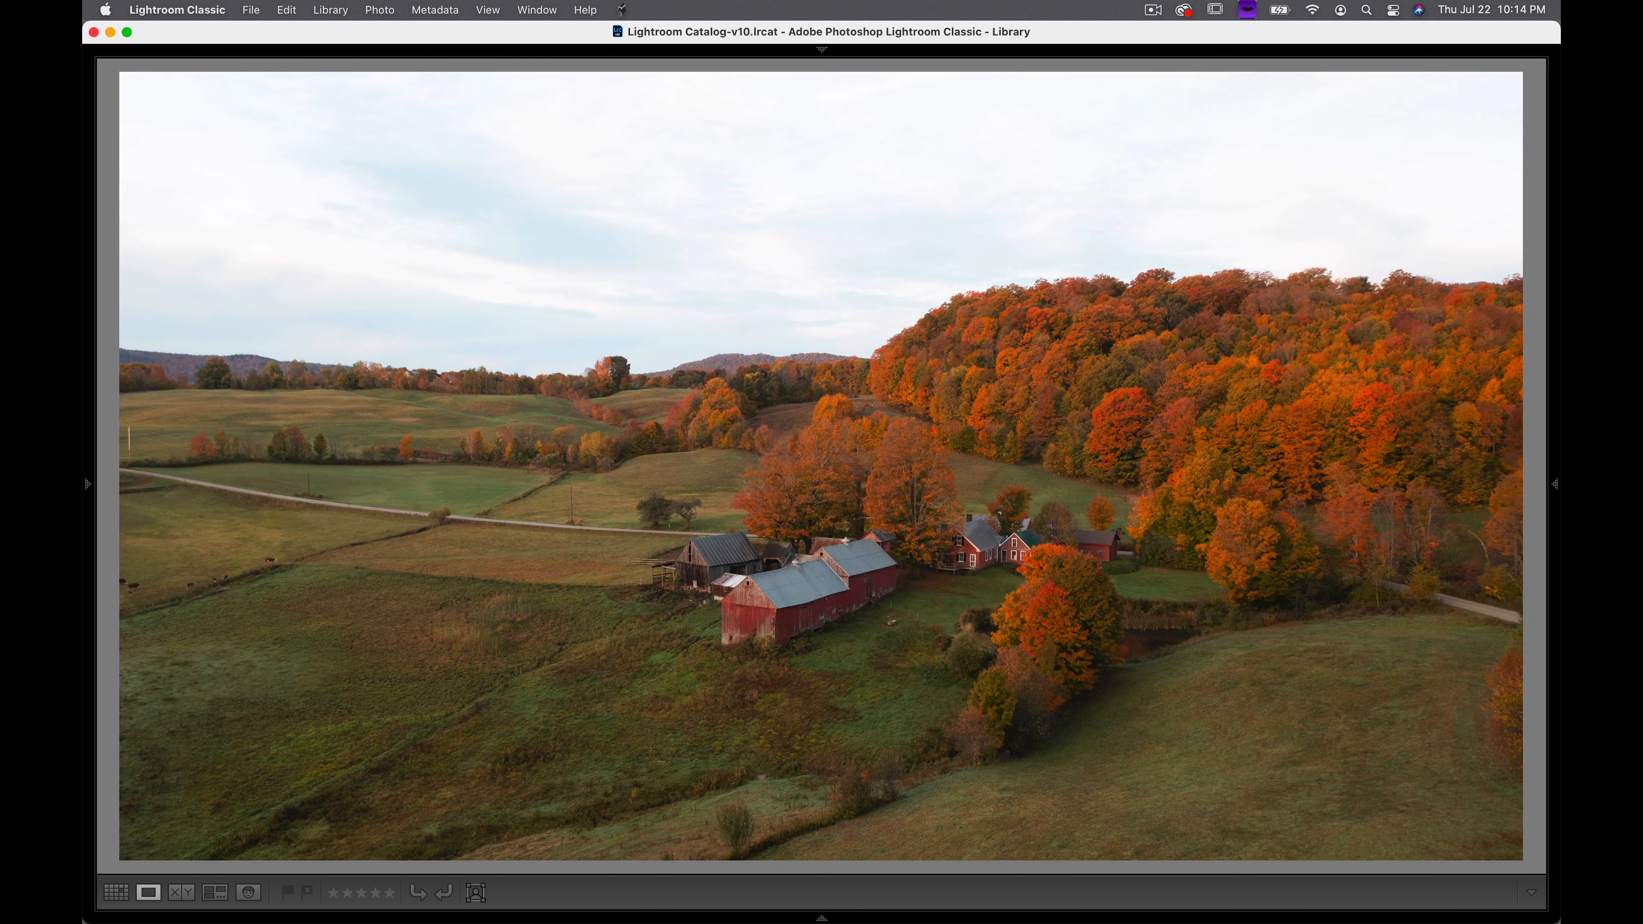
Compare the two exposures of the farmhouse scene by switching back and forth between them at full view.
{"action": "key", "text": "Right"}
{"action": "key", "text": "Left"}
{"action": "key", "text": "Right"}
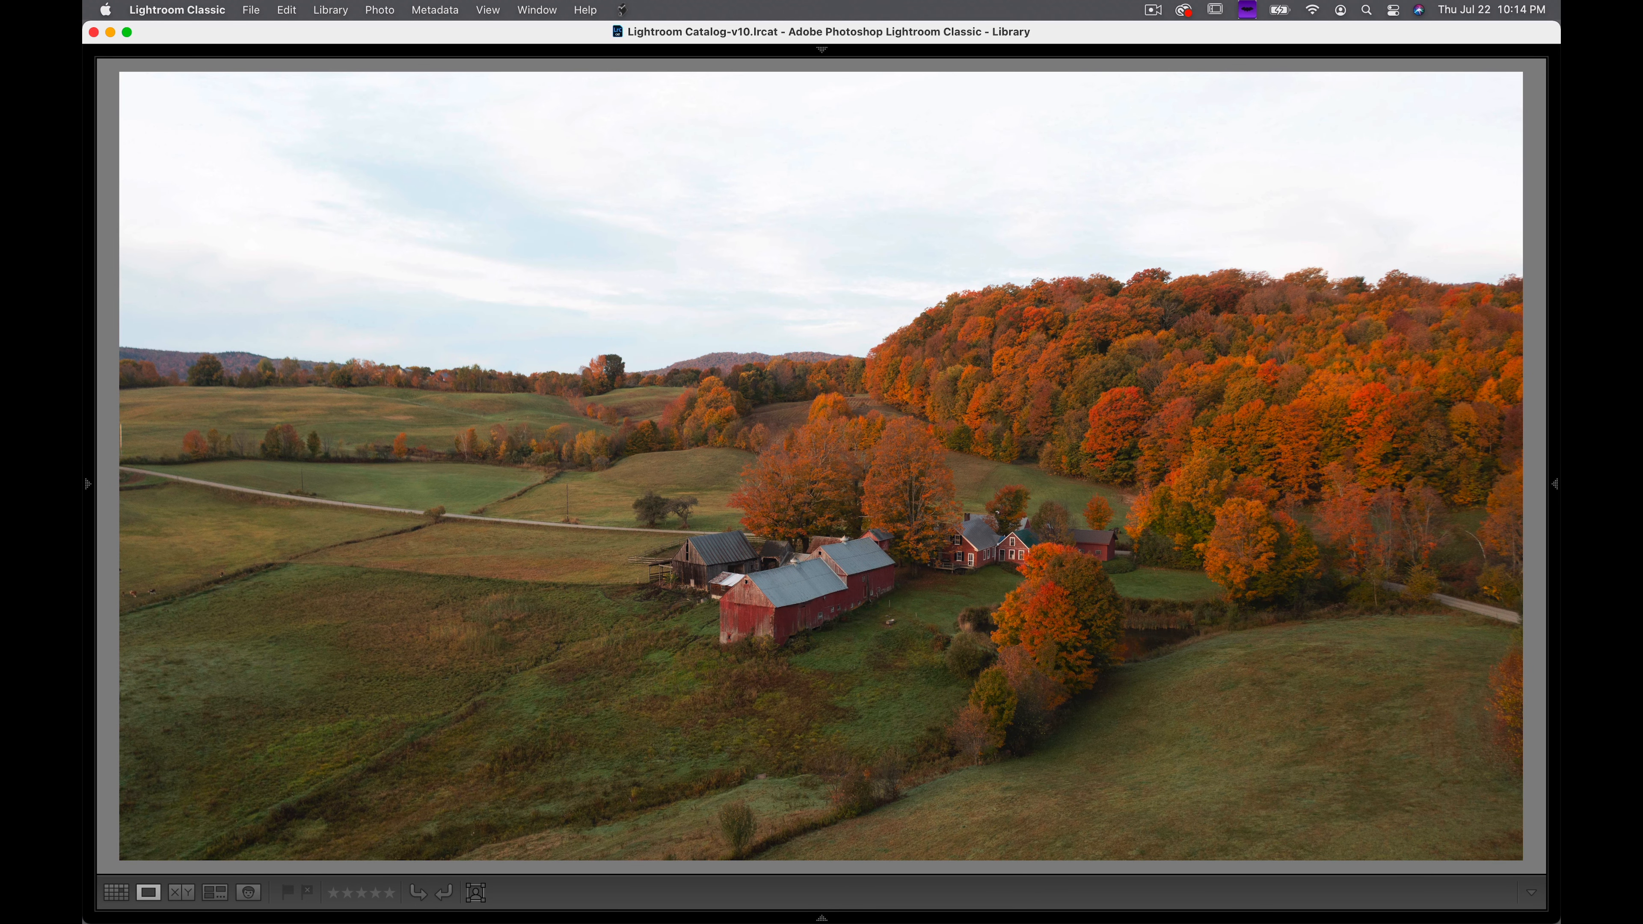
{"action": "key", "text": "Left"}
{"action": "key", "text": "Right"}
{"action": "key", "text": "Left"}
{"action": "key", "text": "Right"}
{"action": "key", "text": "Left"}
{"action": "key", "text": "Right"}
{"action": "key", "text": "Left"}
{"action": "key", "text": "Right"}
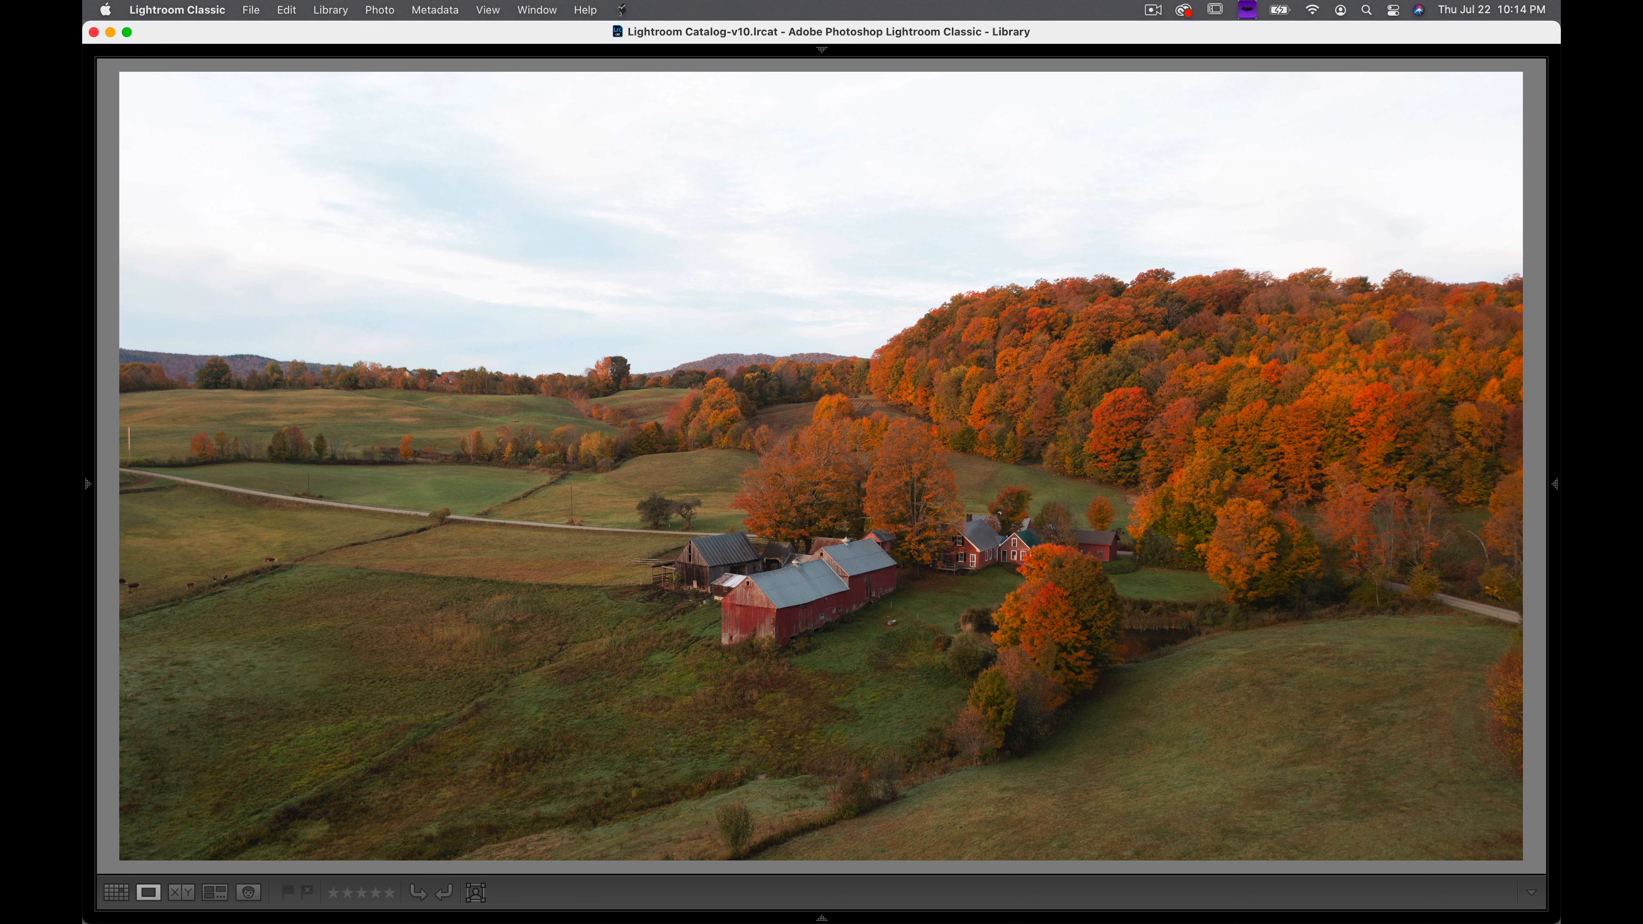
{"action": "key", "text": "Left"}
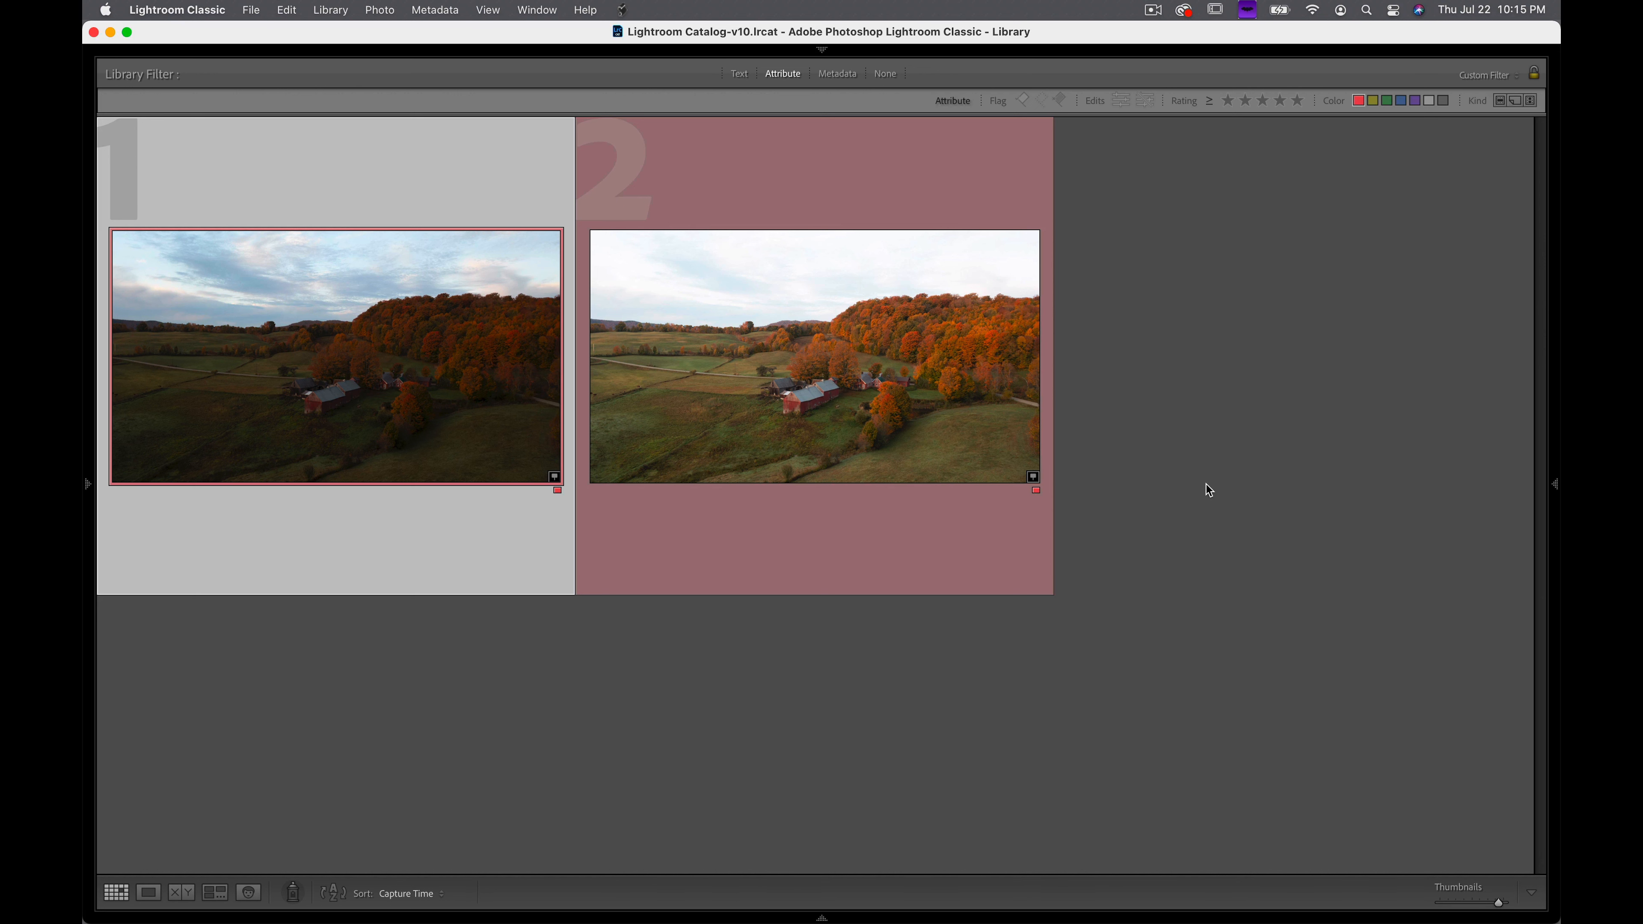
Show the side panels and module picker, and open the brighter photo DJI_0433.dng in the Develop module.
{"action": "key", "text": "shift+Tab"}
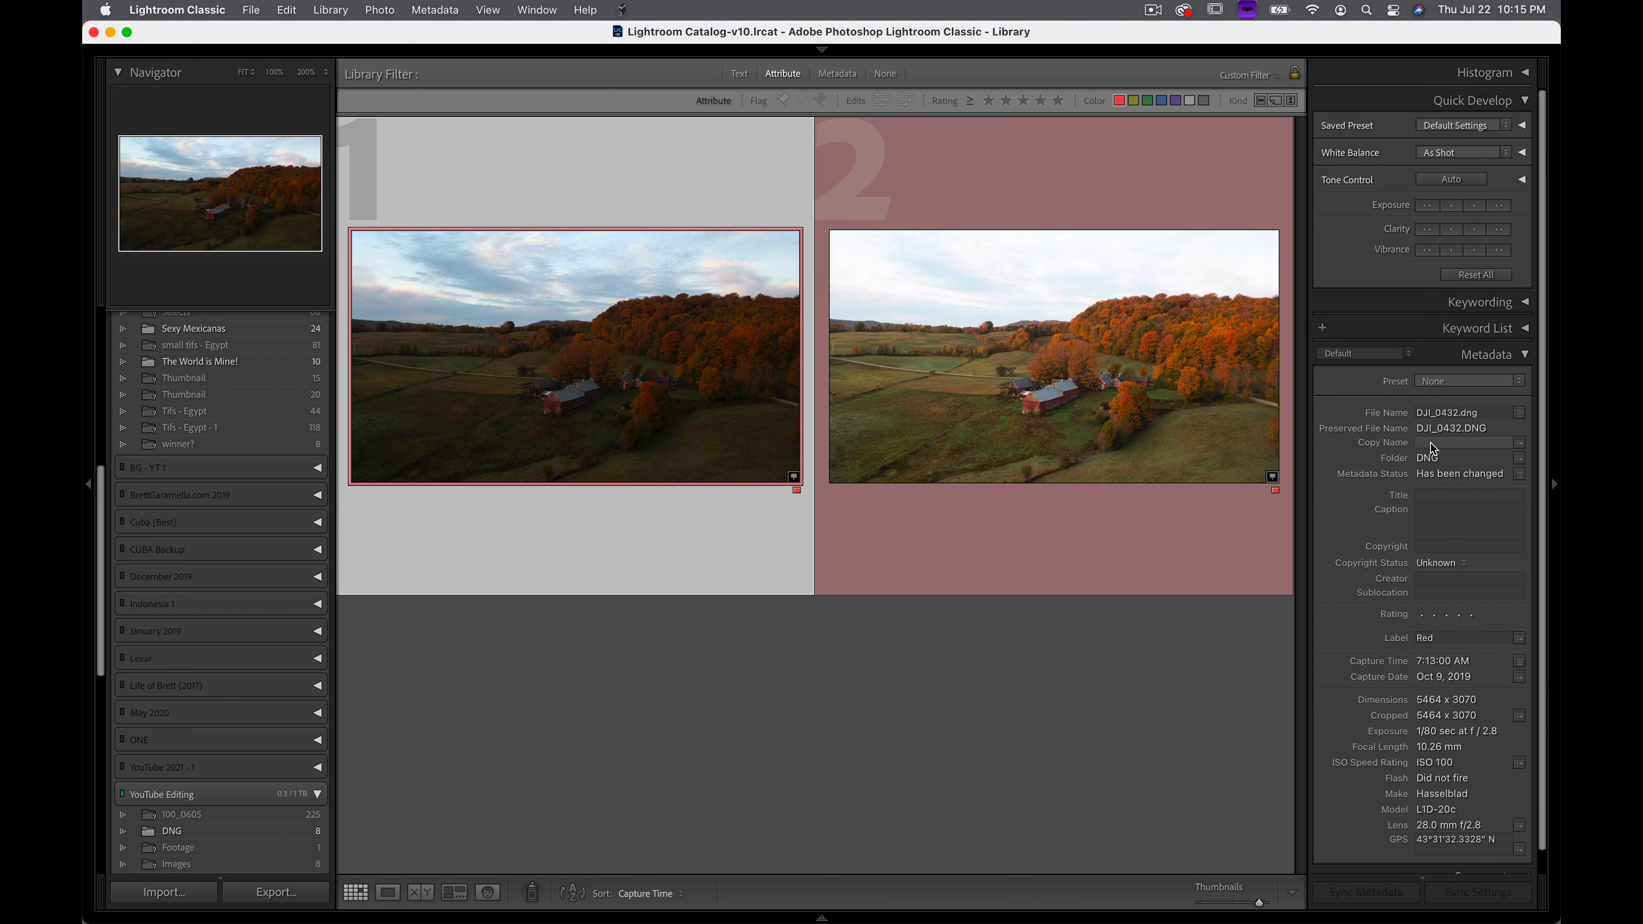
{"action": "left_click", "coordinate": [821, 50]}
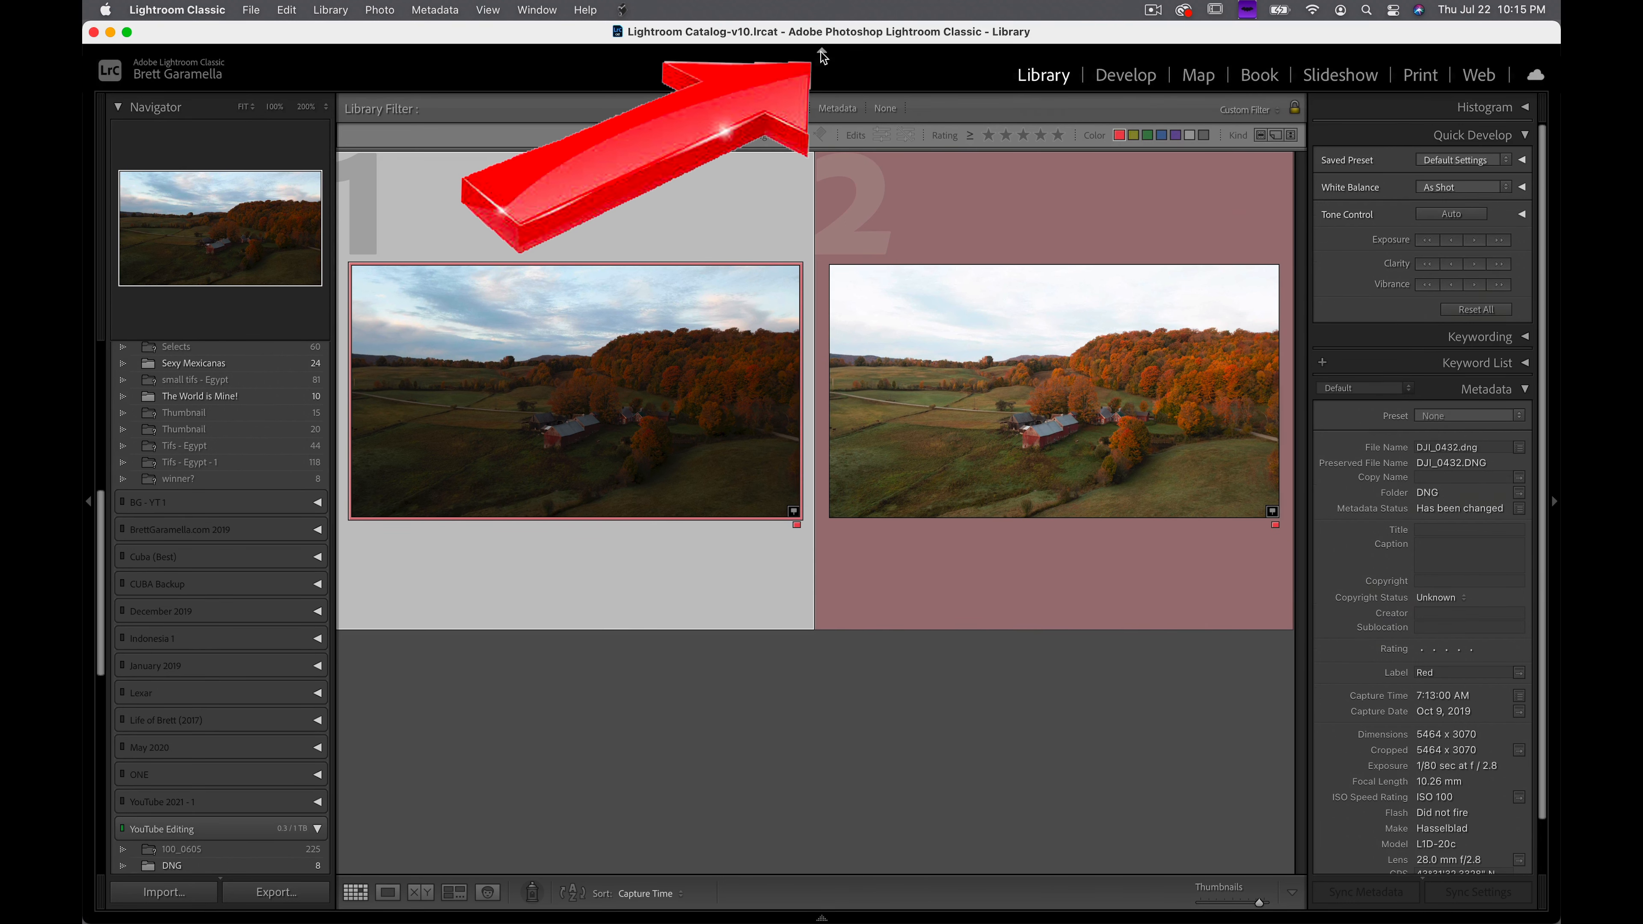
{"action": "left_click", "coordinate": [1126, 75]}
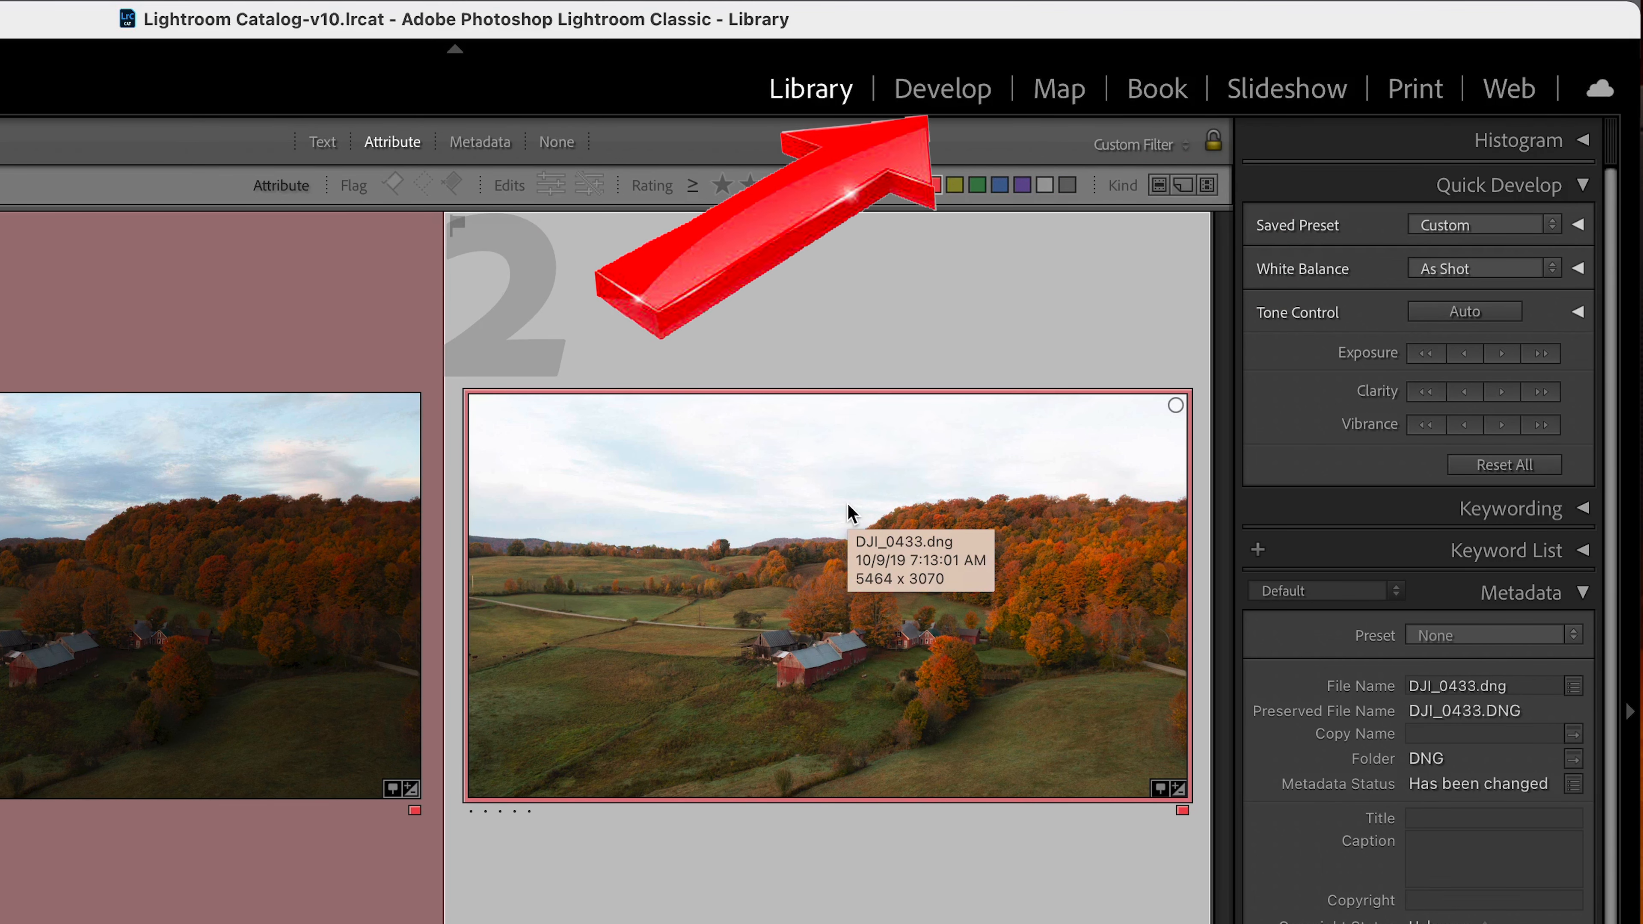
{"action": "left_click", "coordinate": [944, 87]}
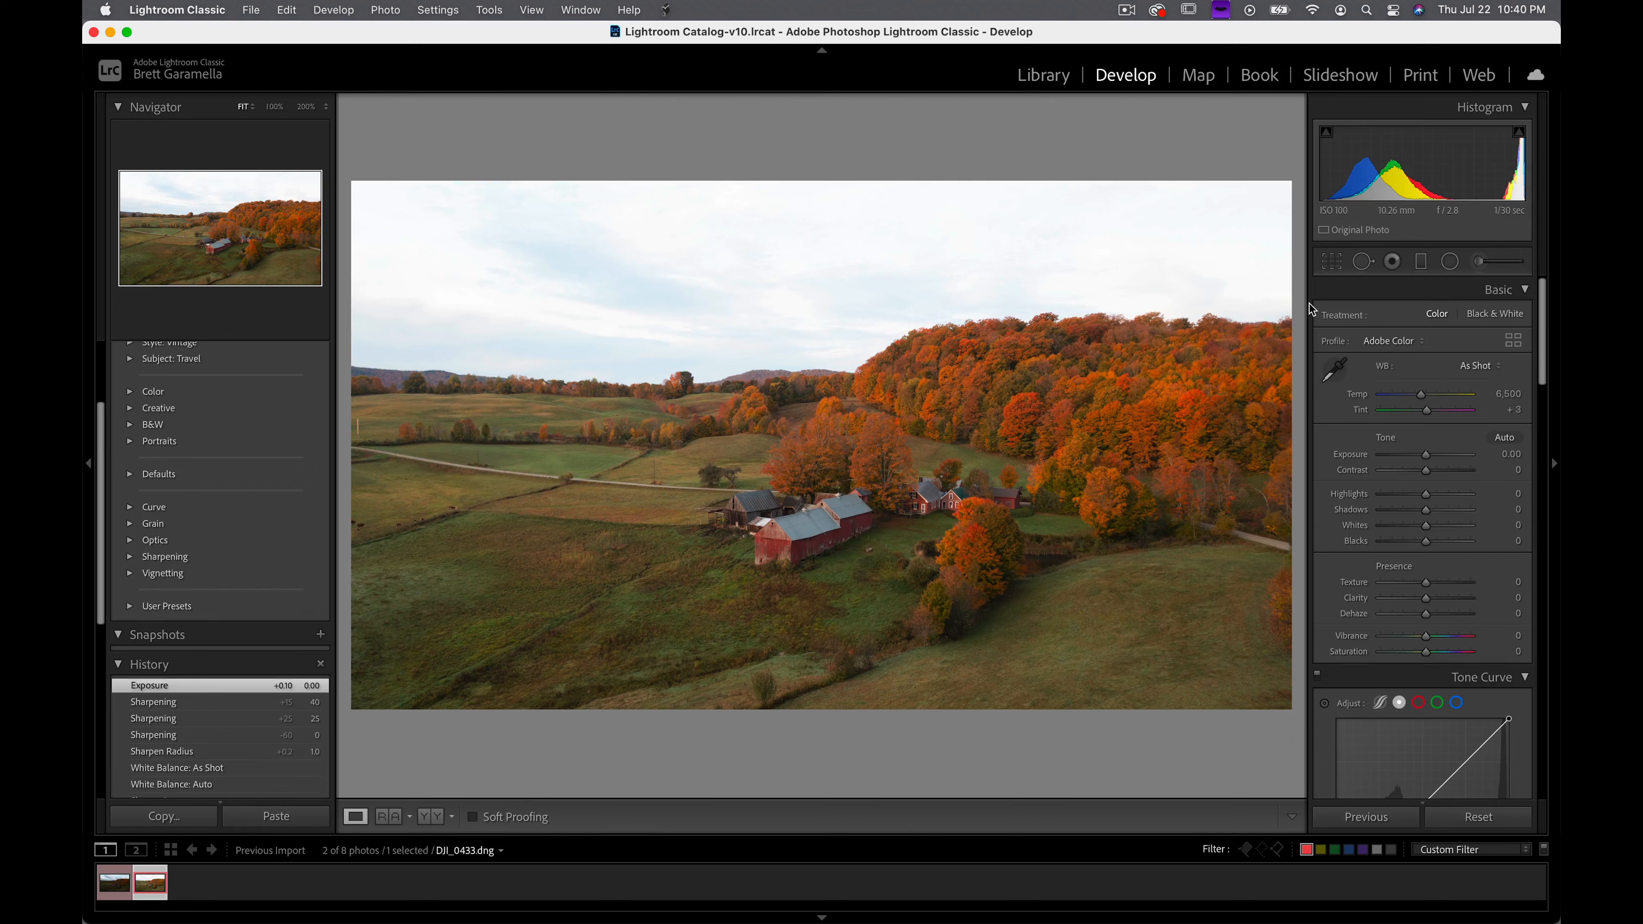
{"action": "key", "text": "g"}
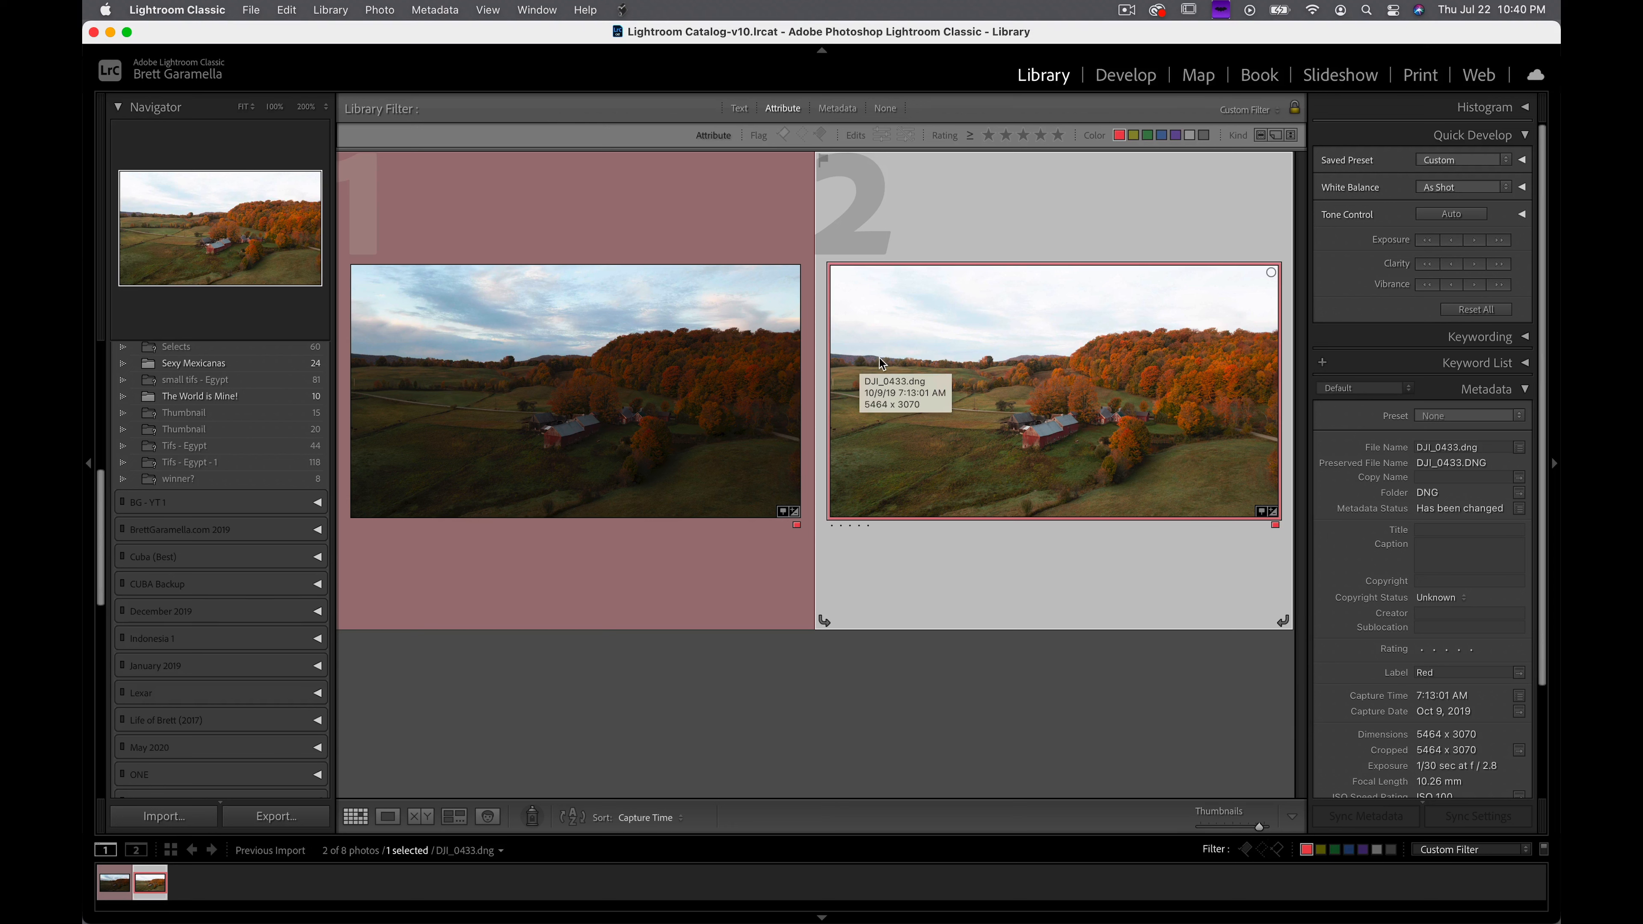
{"action": "double_click", "coordinate": [1028, 415]}
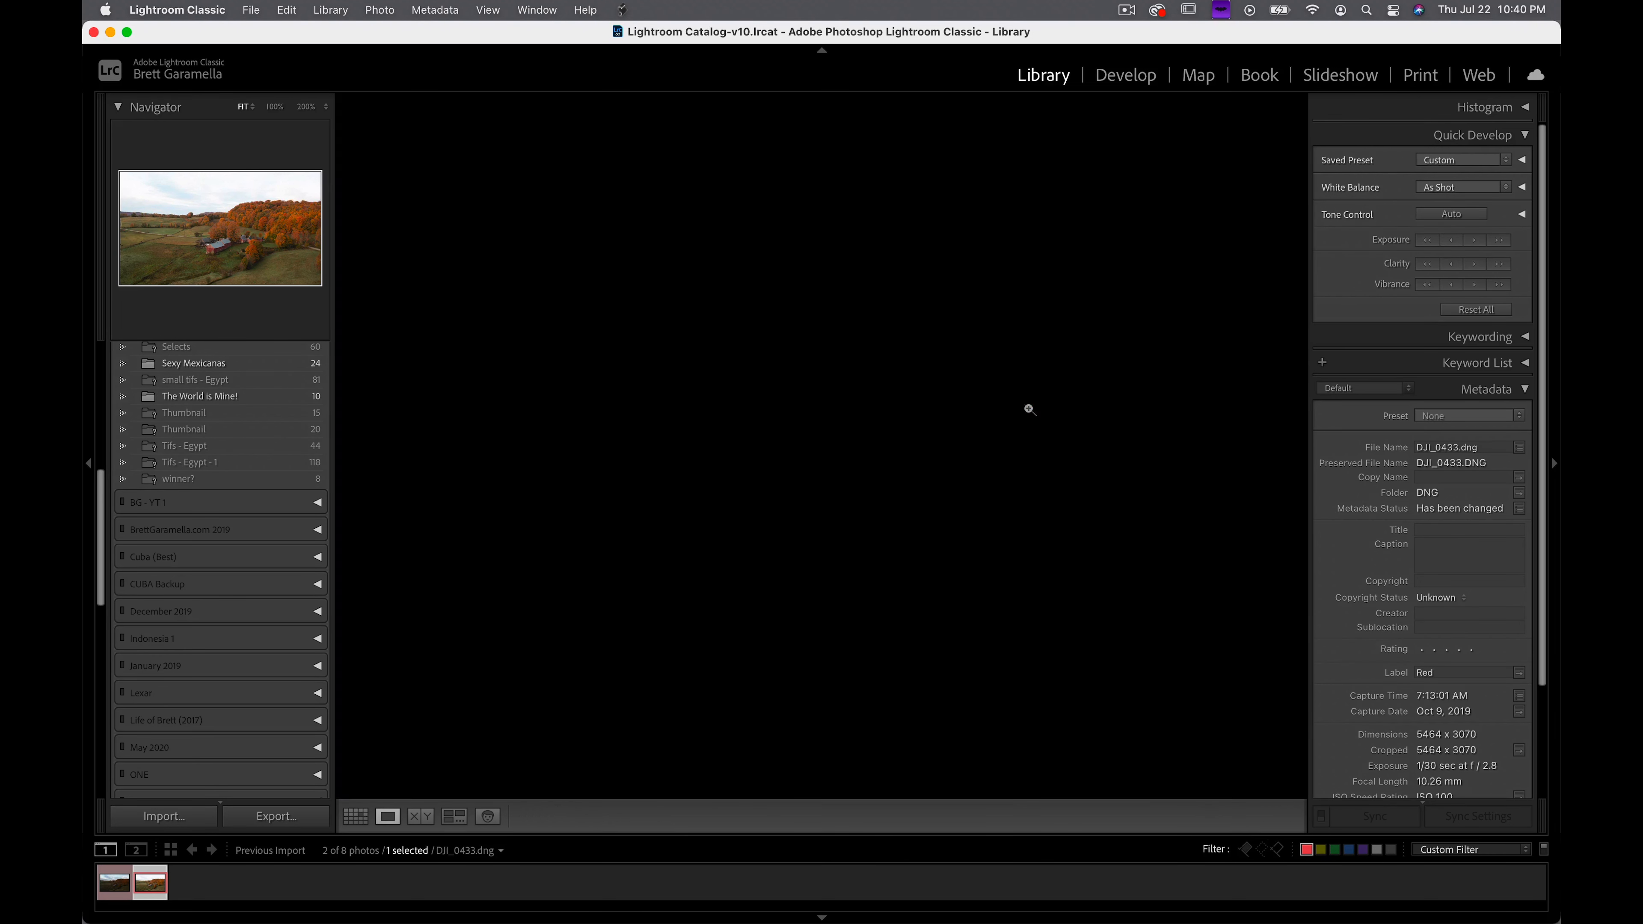
{"action": "left_click", "coordinate": [1125, 75]}
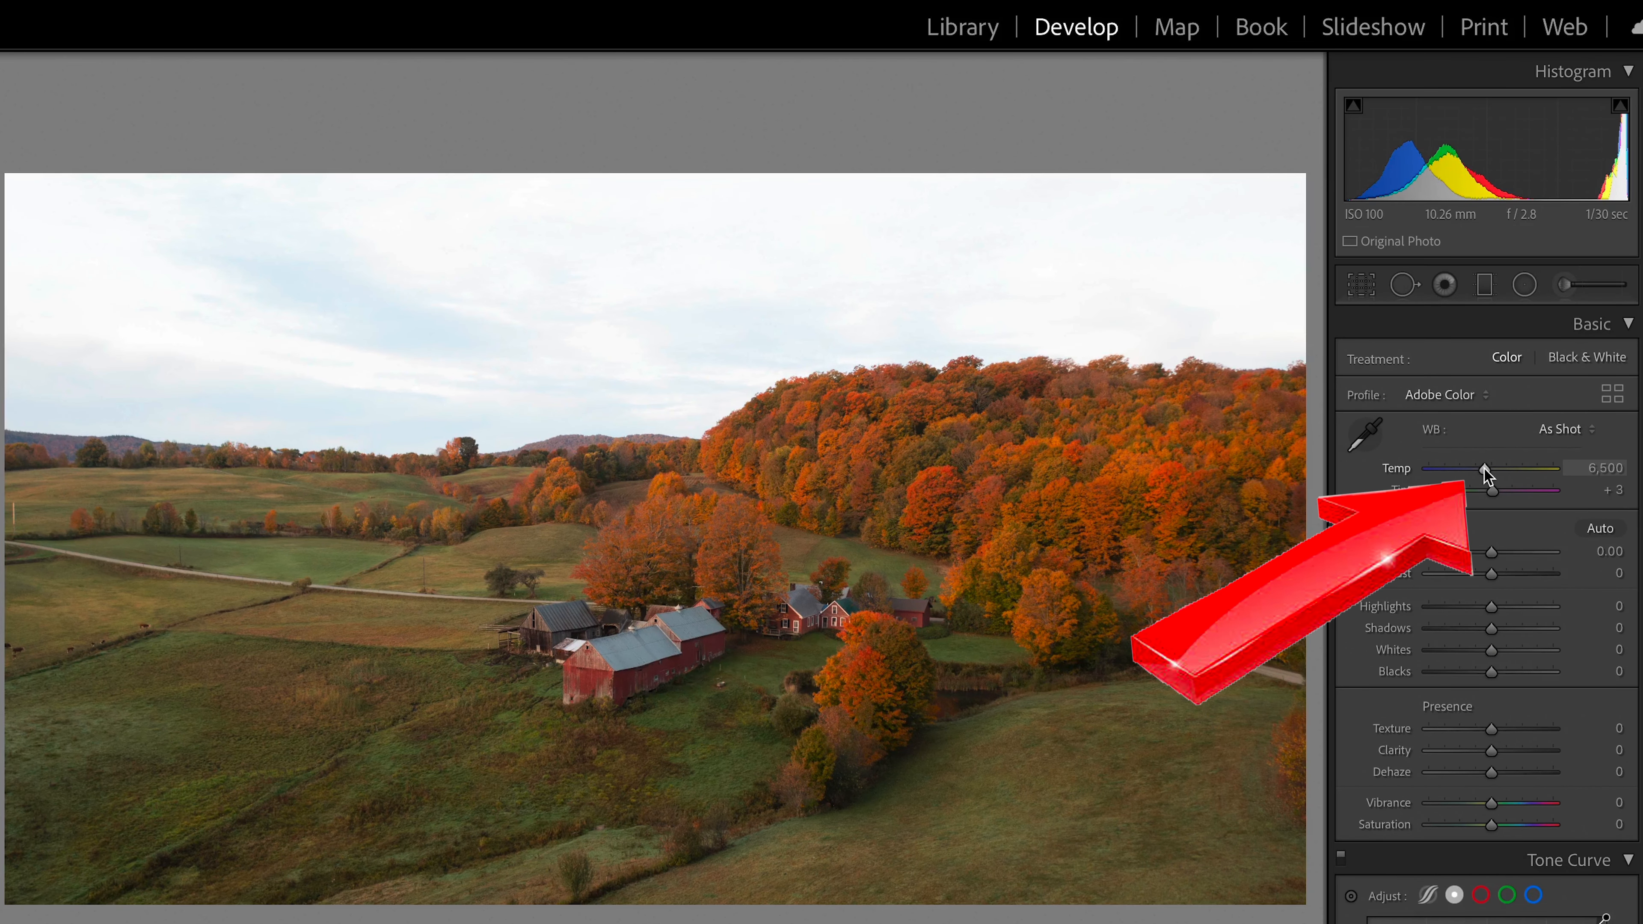
Set the white balance temperature of the brighter photo to 6,000.
{"action": "mouse_move", "coordinate": [1475, 468]}
{"action": "left_mouse_down"}
{"action": "mouse_move", "coordinate": [1515, 461]}
{"action": "mouse_move", "coordinate": [1456, 462]}
{"action": "mouse_move", "coordinate": [1507, 457]}
{"action": "mouse_move", "coordinate": [1481, 460]}
{"action": "left_mouse_up"}
{"action": "left_click", "coordinate": [1605, 472]}
{"action": "type", "text": "6000"}
{"action": "key", "text": "Return"}
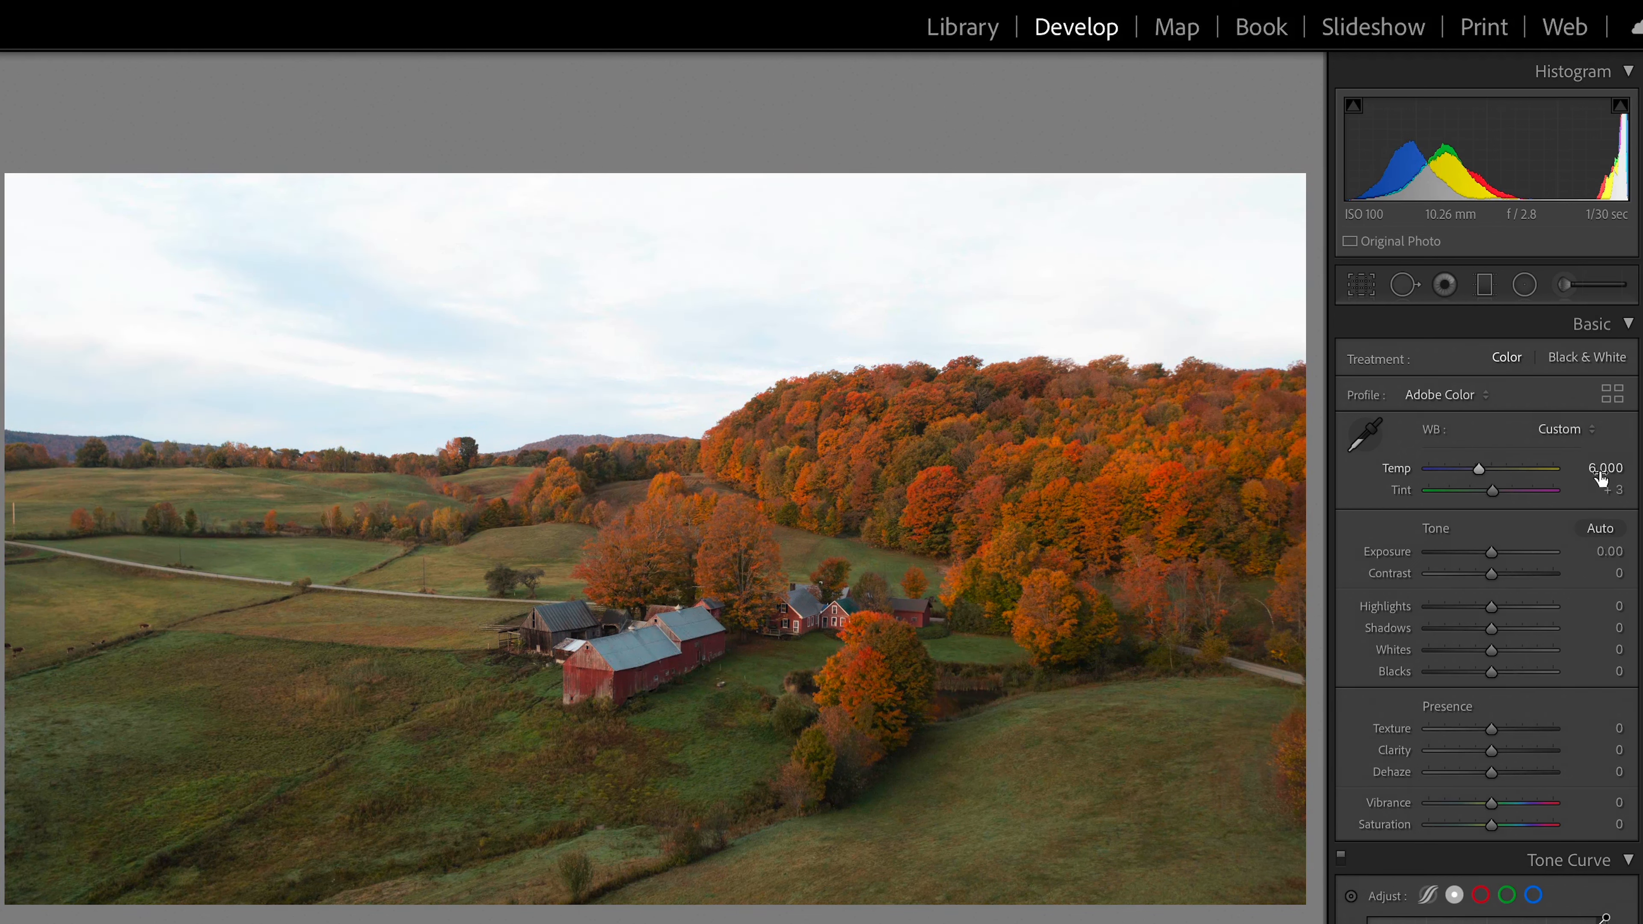
Try shifting the tint strongly towards magenta, and set it back to +3.
{"action": "mouse_move", "coordinate": [1491, 492]}
{"action": "left_mouse_down"}
{"action": "mouse_move", "coordinate": [1475, 490]}
{"action": "mouse_move", "coordinate": [1516, 485]}
{"action": "left_mouse_up"}
{"action": "left_click", "coordinate": [1609, 490]}
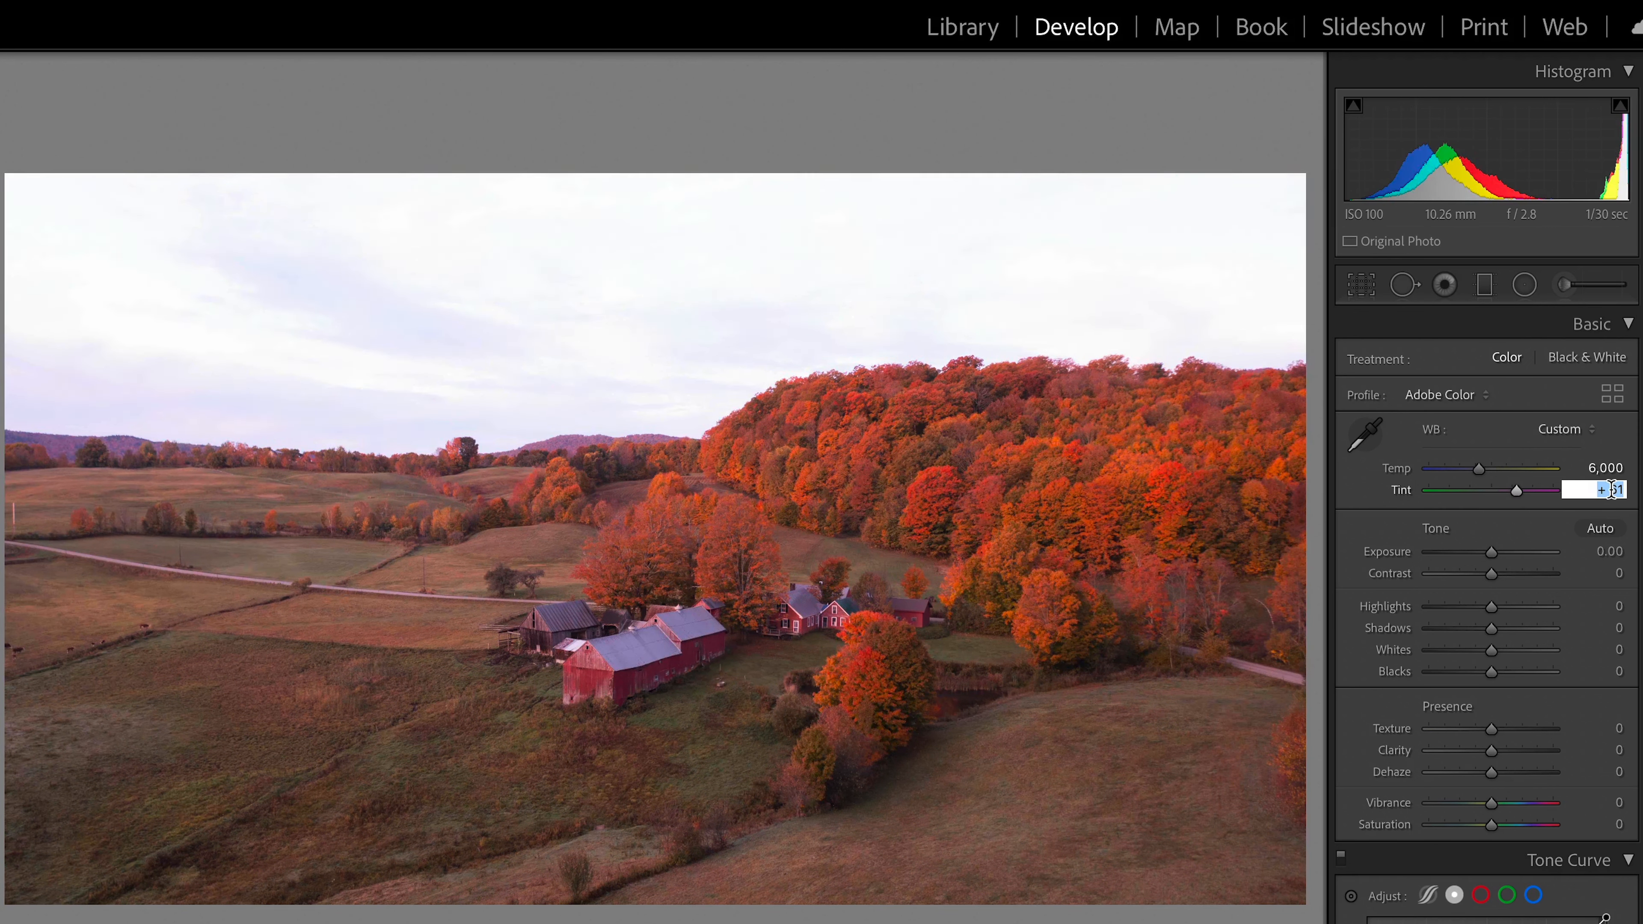
{"action": "type", "text": "3"}
{"action": "key", "text": "Return"}
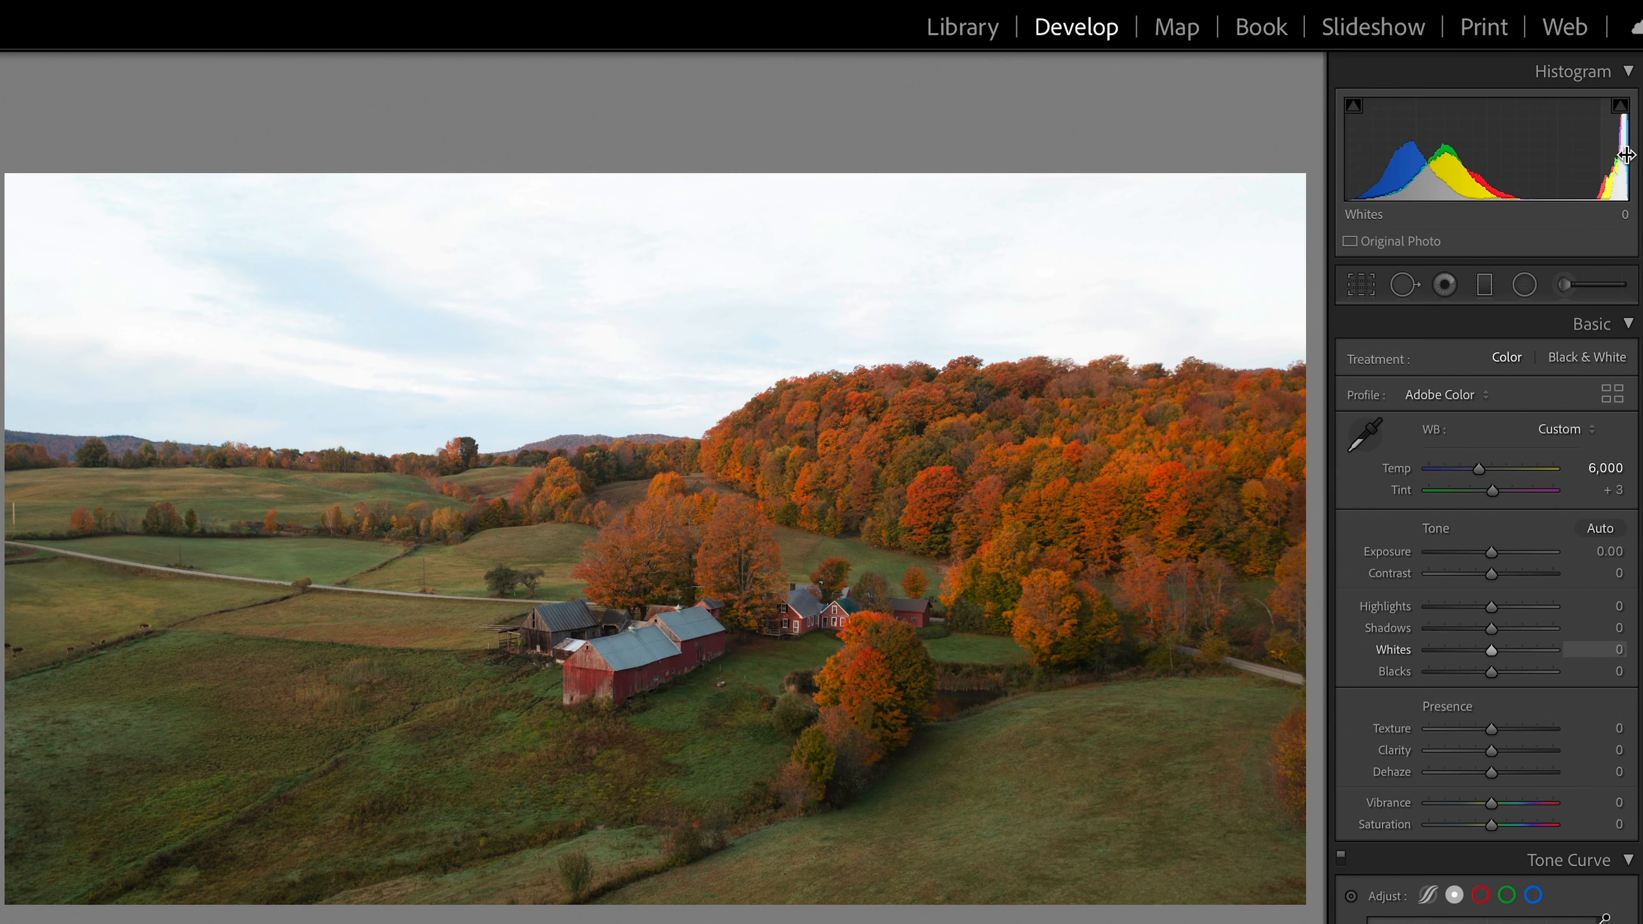
Test the exposure at +1.55 and -1.10, and settle on an exposure of -0.10.
{"action": "left_click_drag", "start_coordinate": [1499, 558], "coordinate": [1513, 558]}
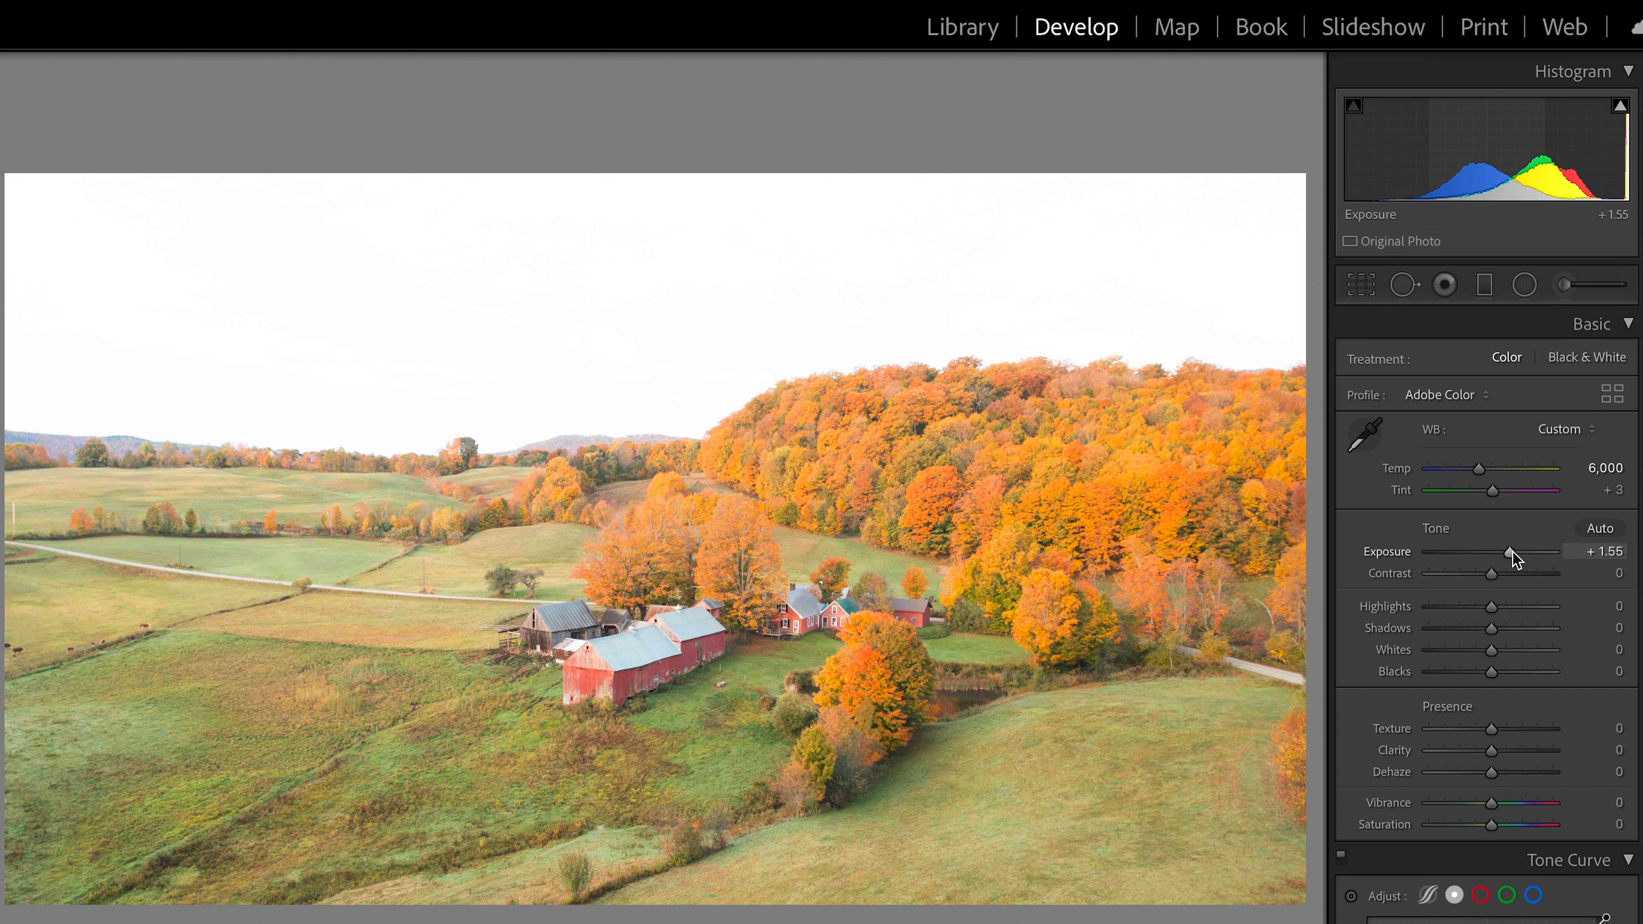
{"action": "left_click_drag", "start_coordinate": [1512, 553], "coordinate": [1477, 550]}
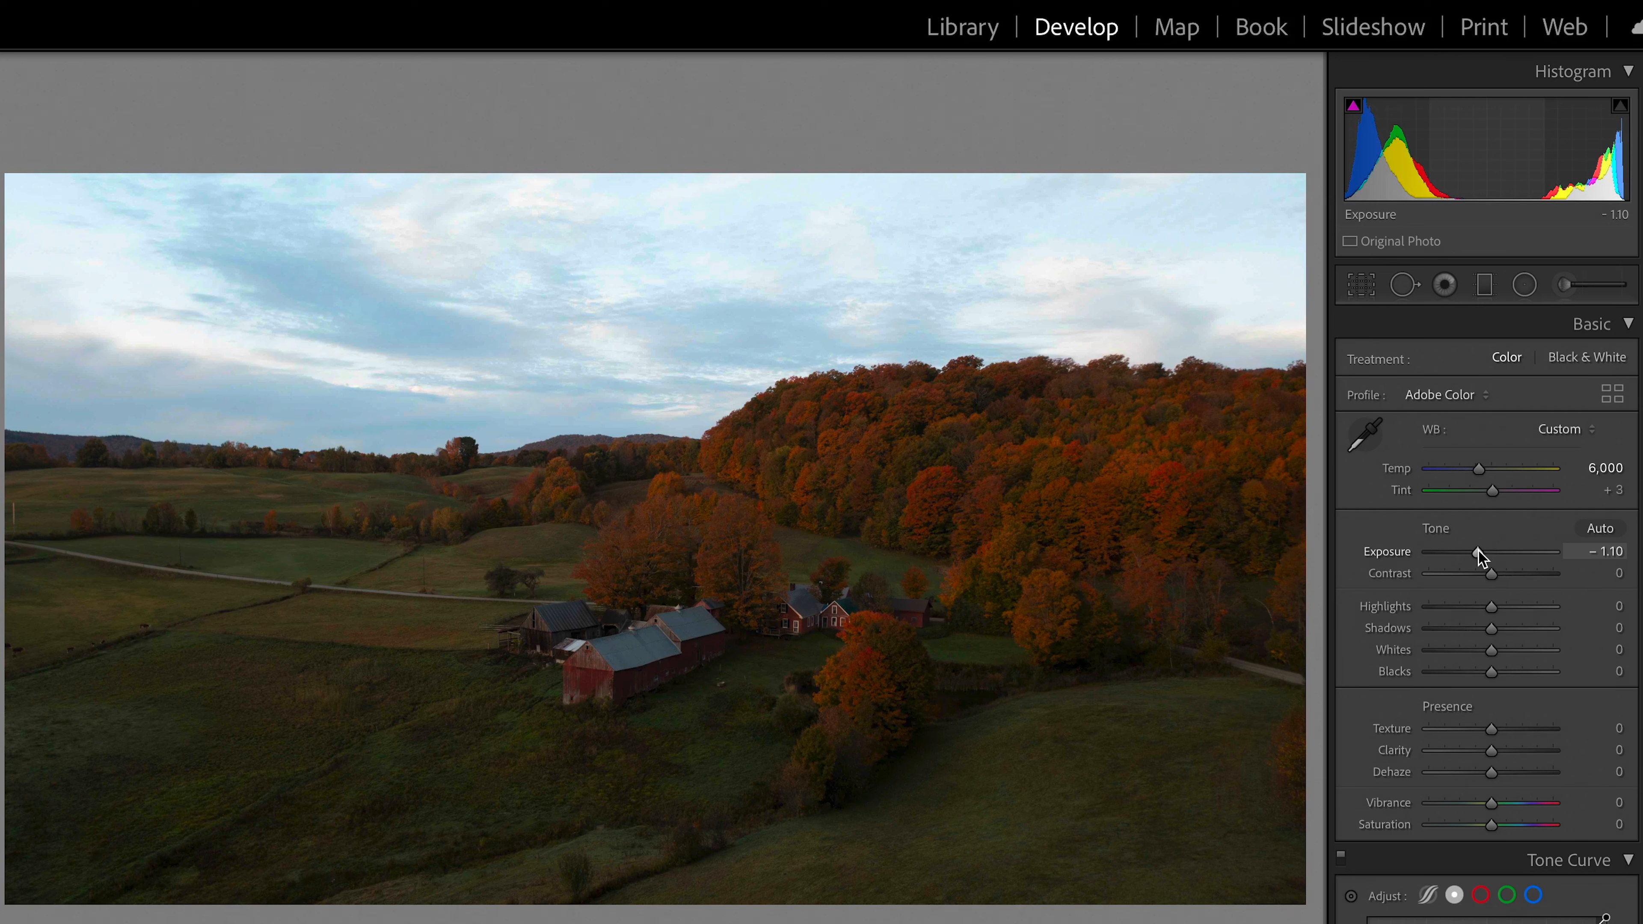
{"action": "left_click_drag", "start_coordinate": [1478, 549], "coordinate": [1479, 549]}
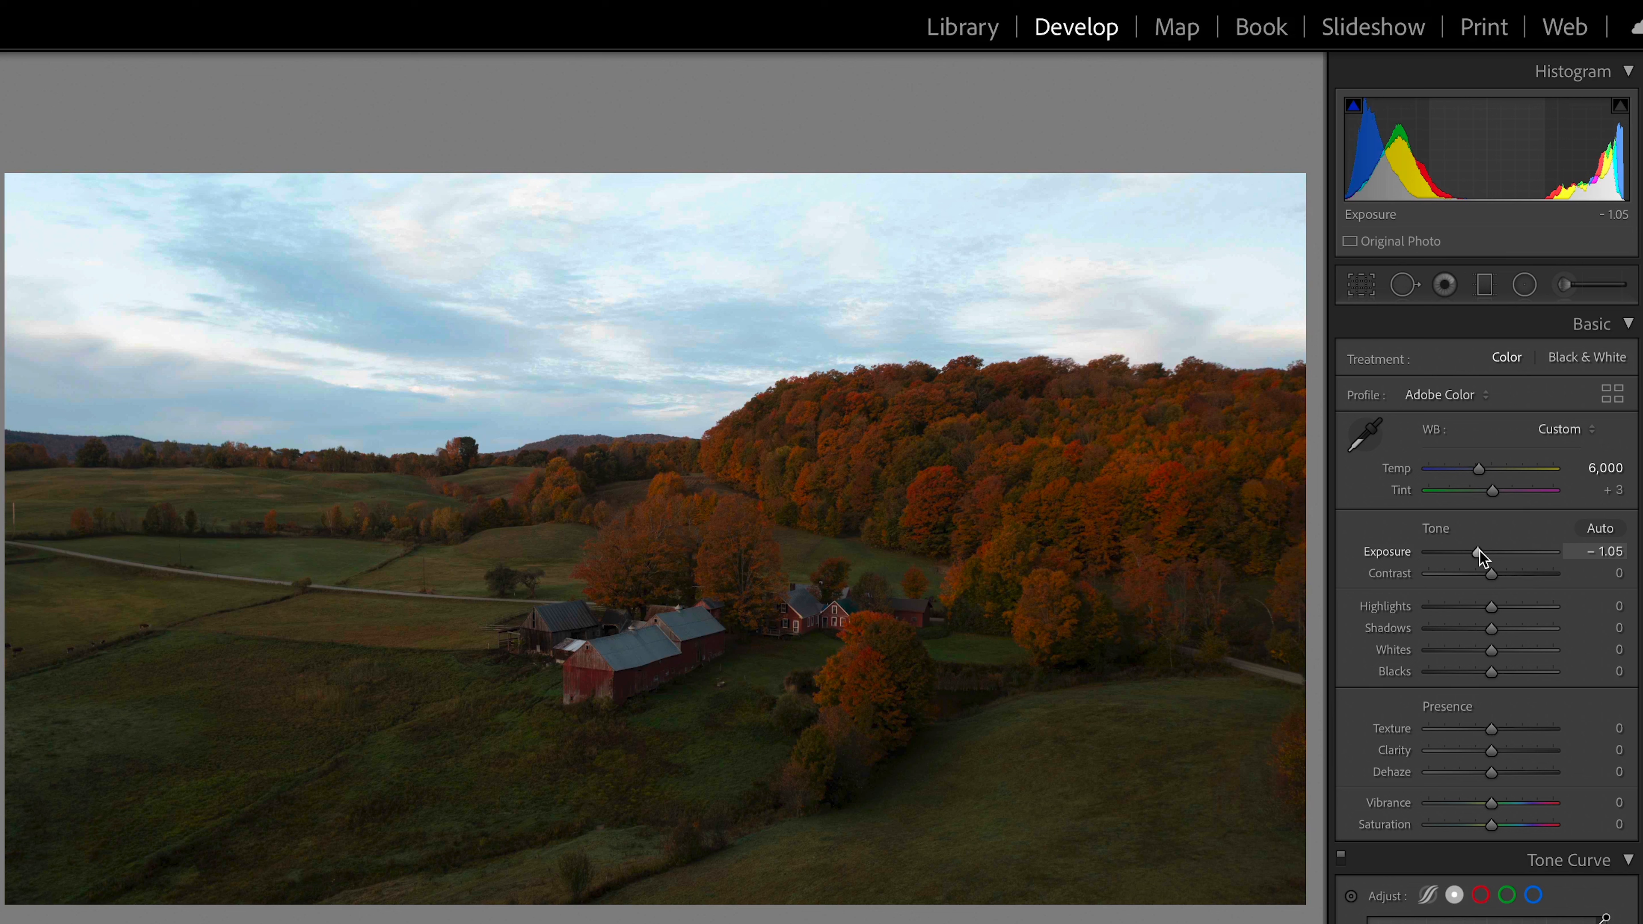
{"action": "left_click_drag", "start_coordinate": [1479, 552], "coordinate": [1491, 556]}
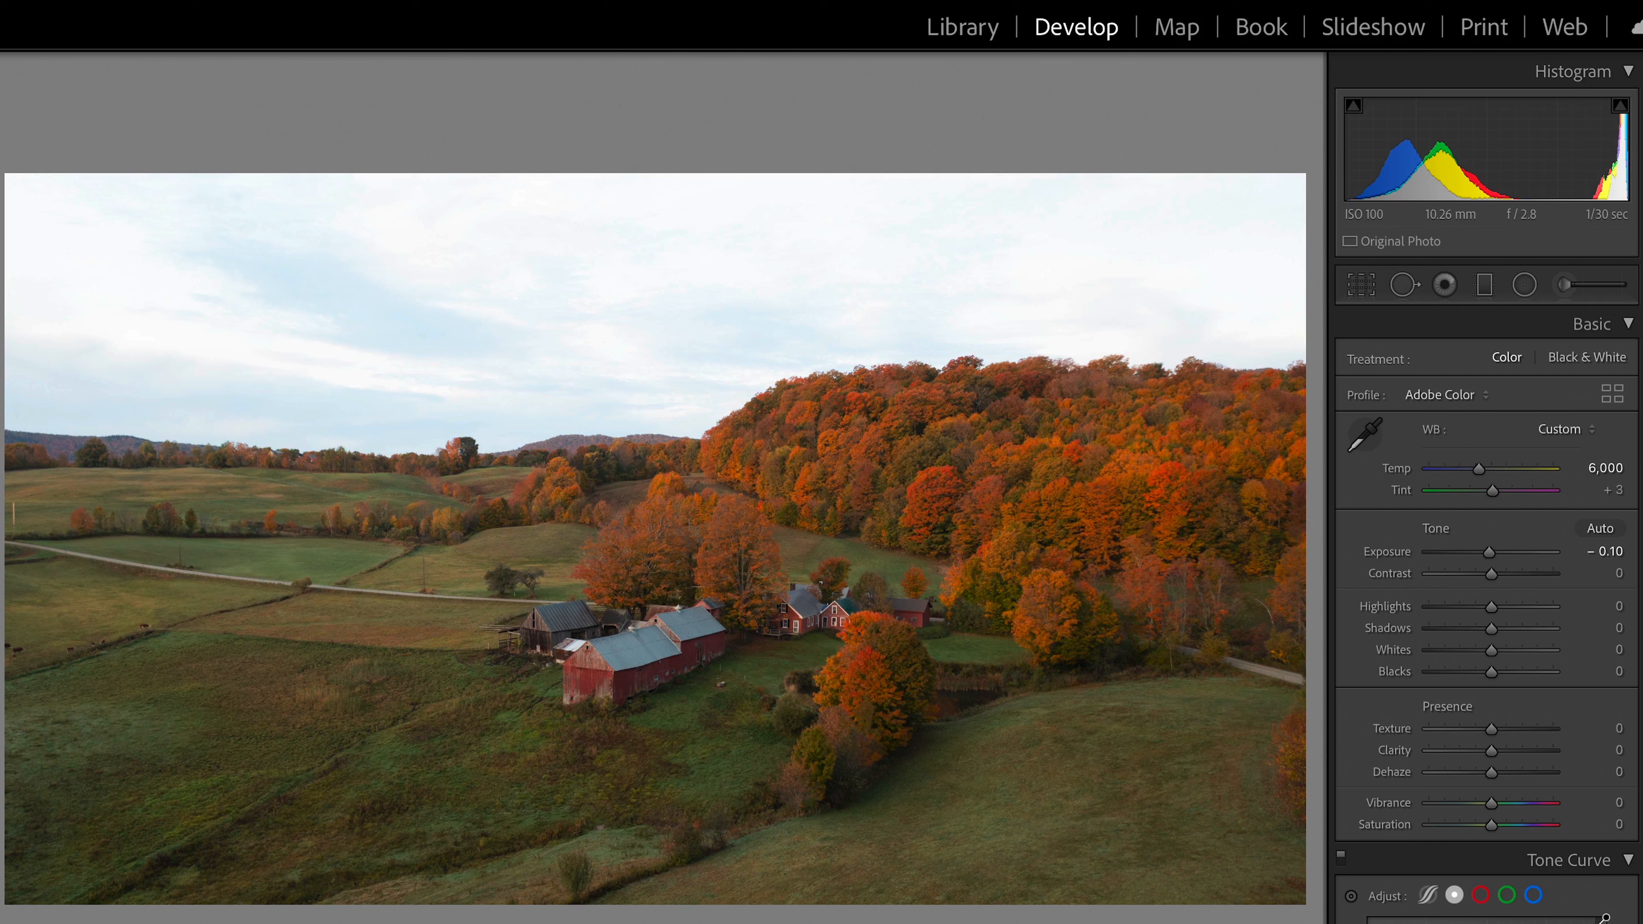
Set the sharpening radius of the photo to 0.8.
{"action": "scroll", "coordinate": [1487, 615], "scroll_direction": "down", "scroll_amount": 20}
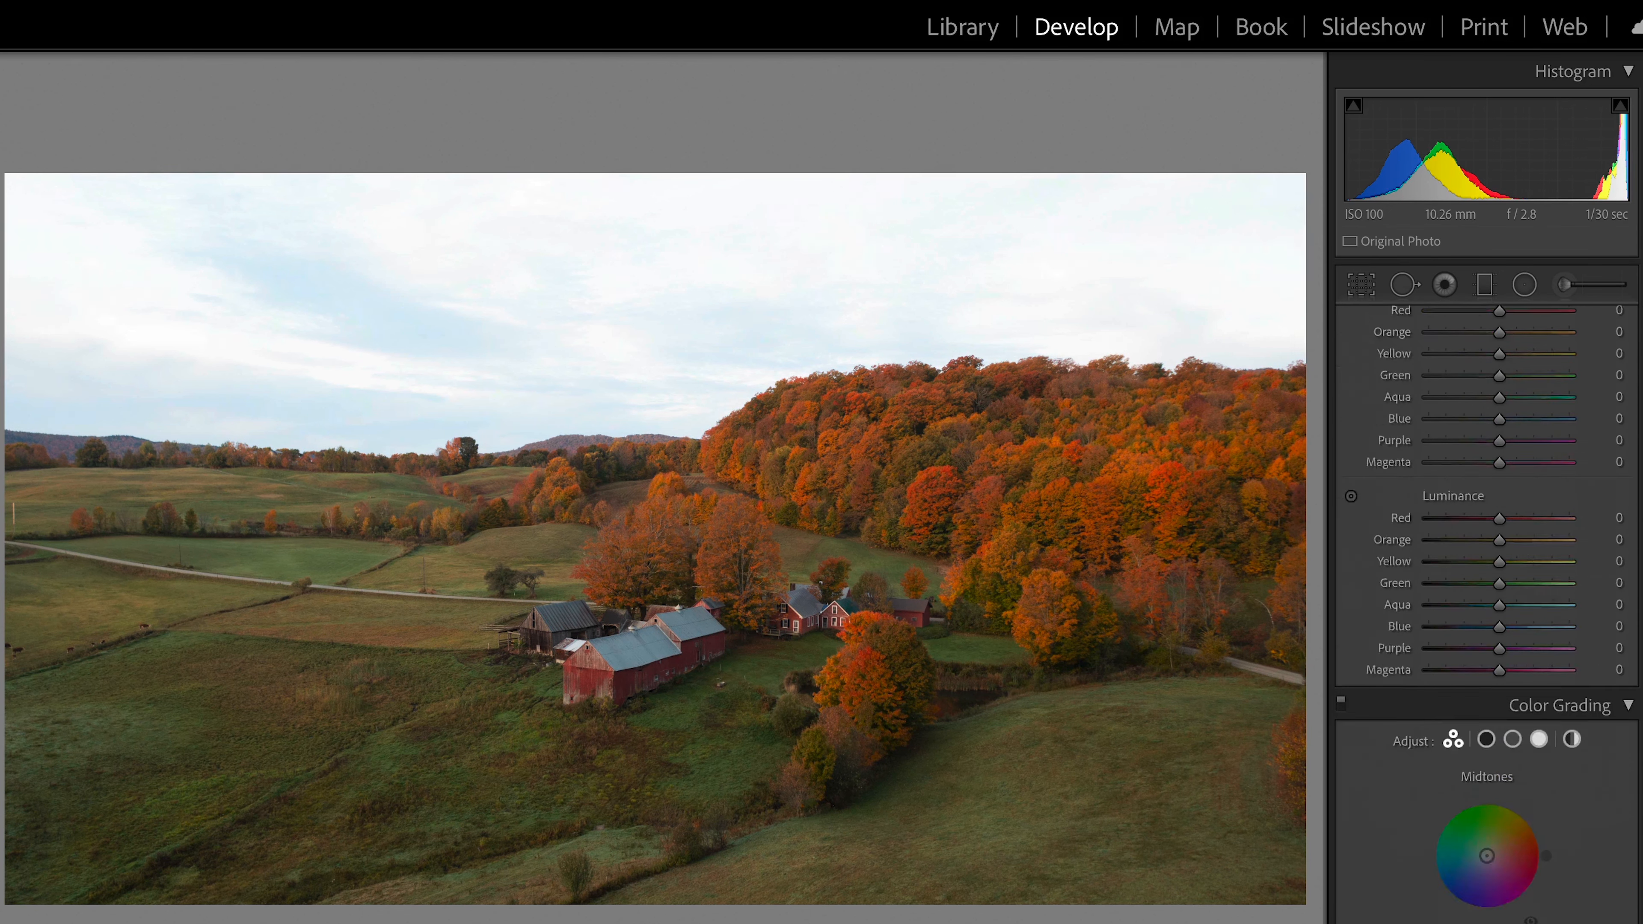
{"action": "scroll", "coordinate": [1556, 728], "scroll_direction": "down", "scroll_amount": 3}
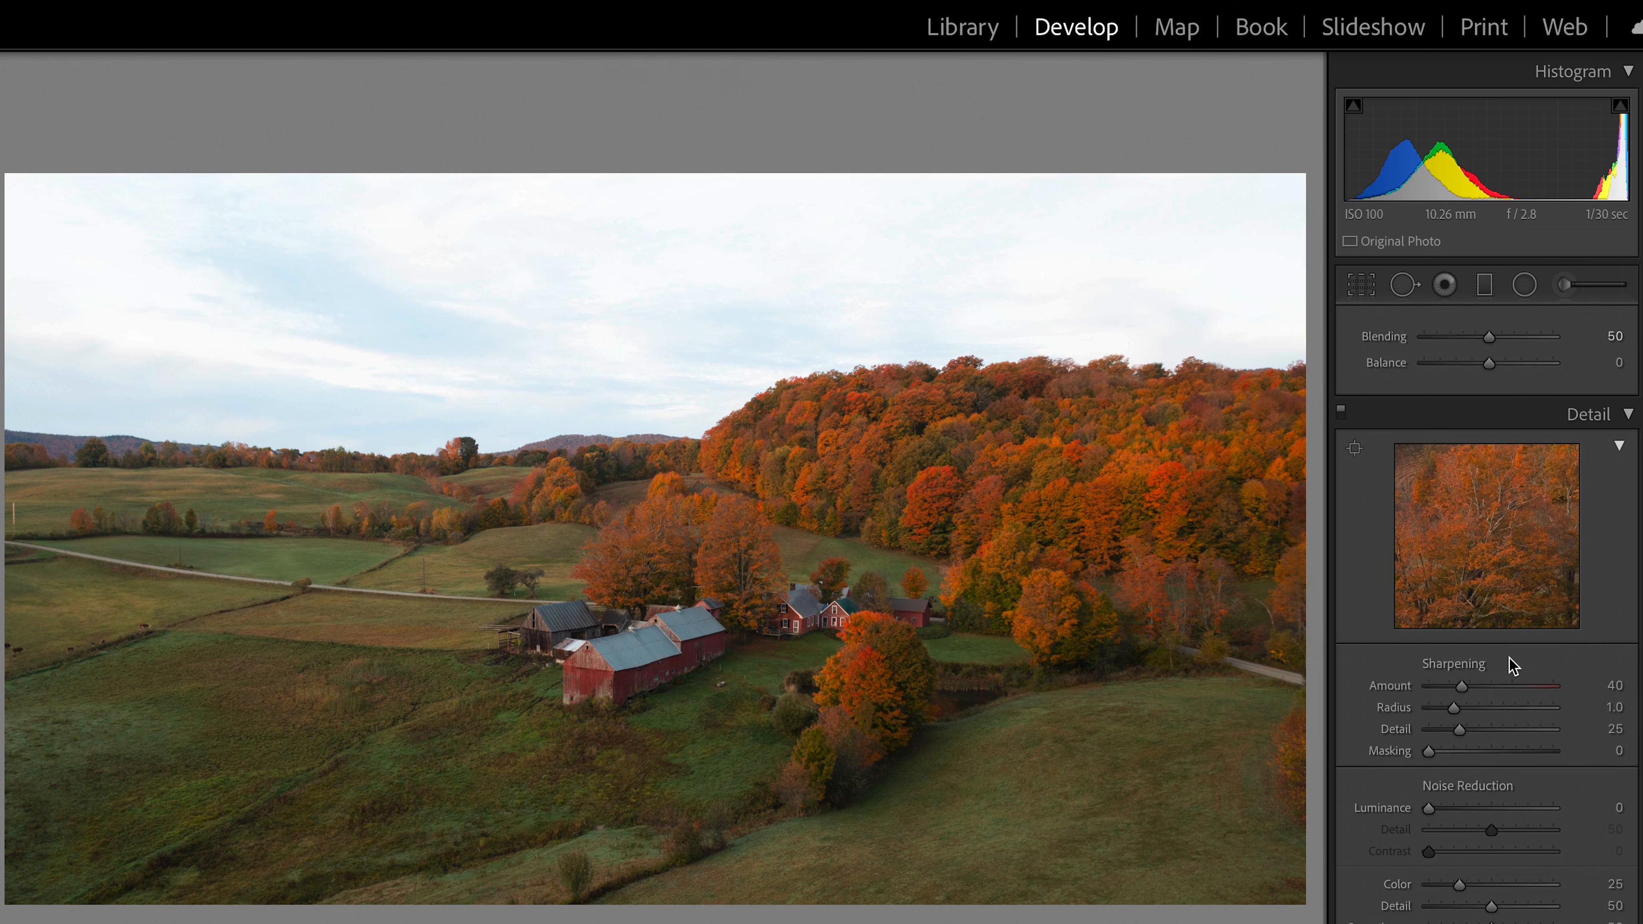
{"action": "left_click_drag", "start_coordinate": [1455, 706], "coordinate": [1447, 706]}
Set the sharpening amount to 60 after testing 139, checking the detail on the barns and the autumn trees.
{"action": "left_click", "coordinate": [606, 652]}
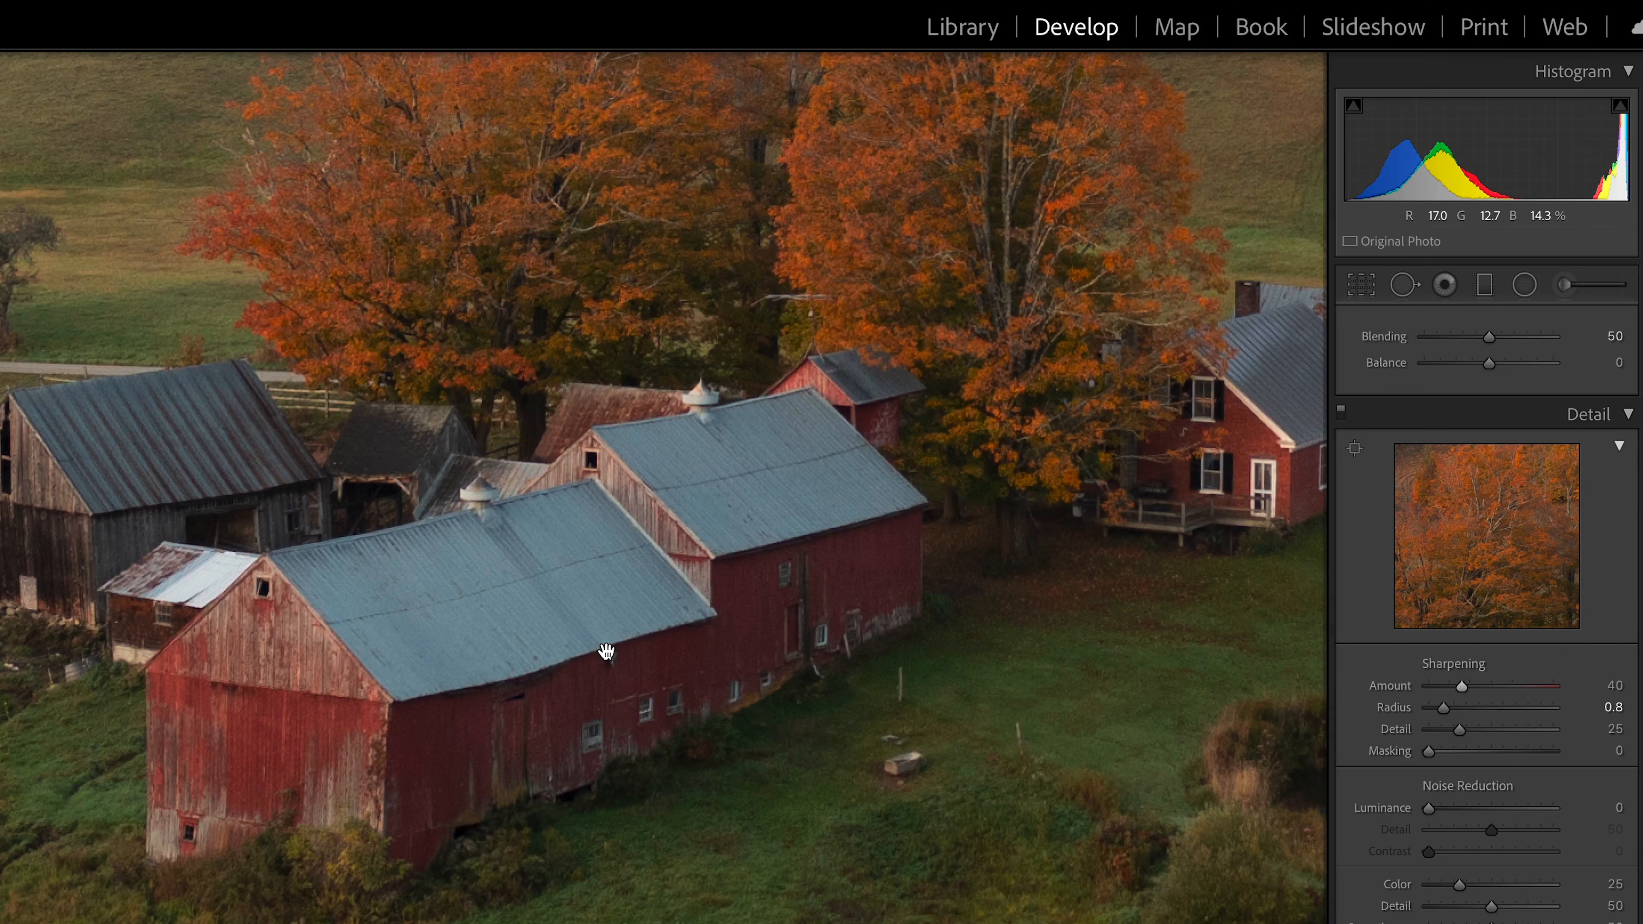
{"action": "left_click_drag", "start_coordinate": [606, 653], "coordinate": [661, 505]}
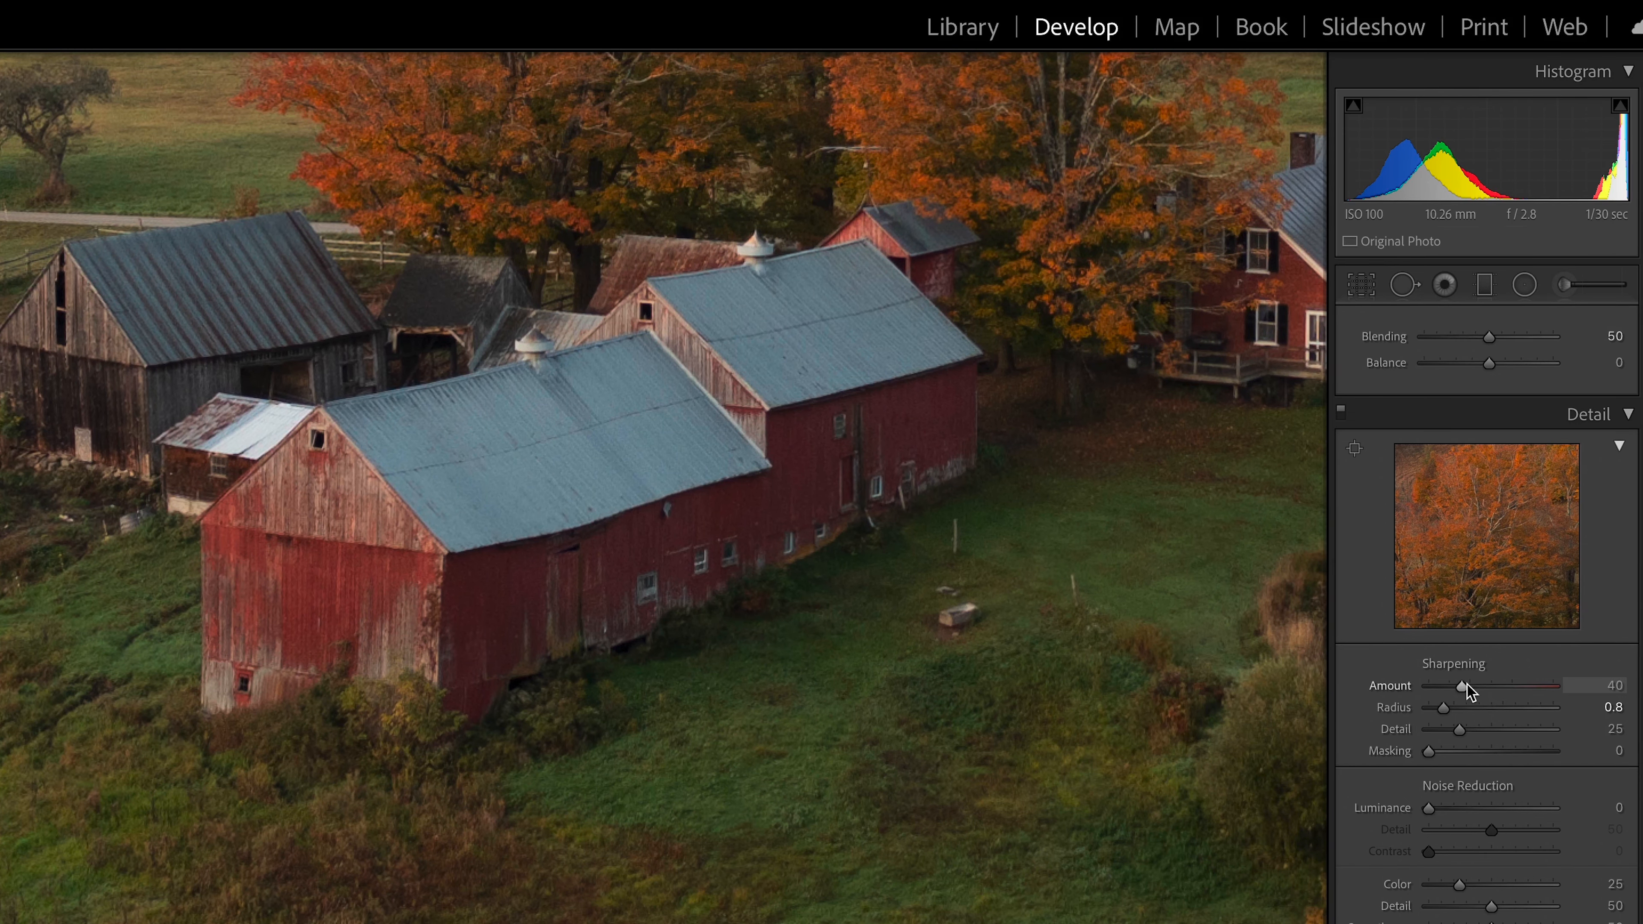
{"action": "left_click_drag", "start_coordinate": [1461, 685], "coordinate": [1543, 684]}
{"action": "left_click_drag", "start_coordinate": [935, 262], "coordinate": [847, 663]}
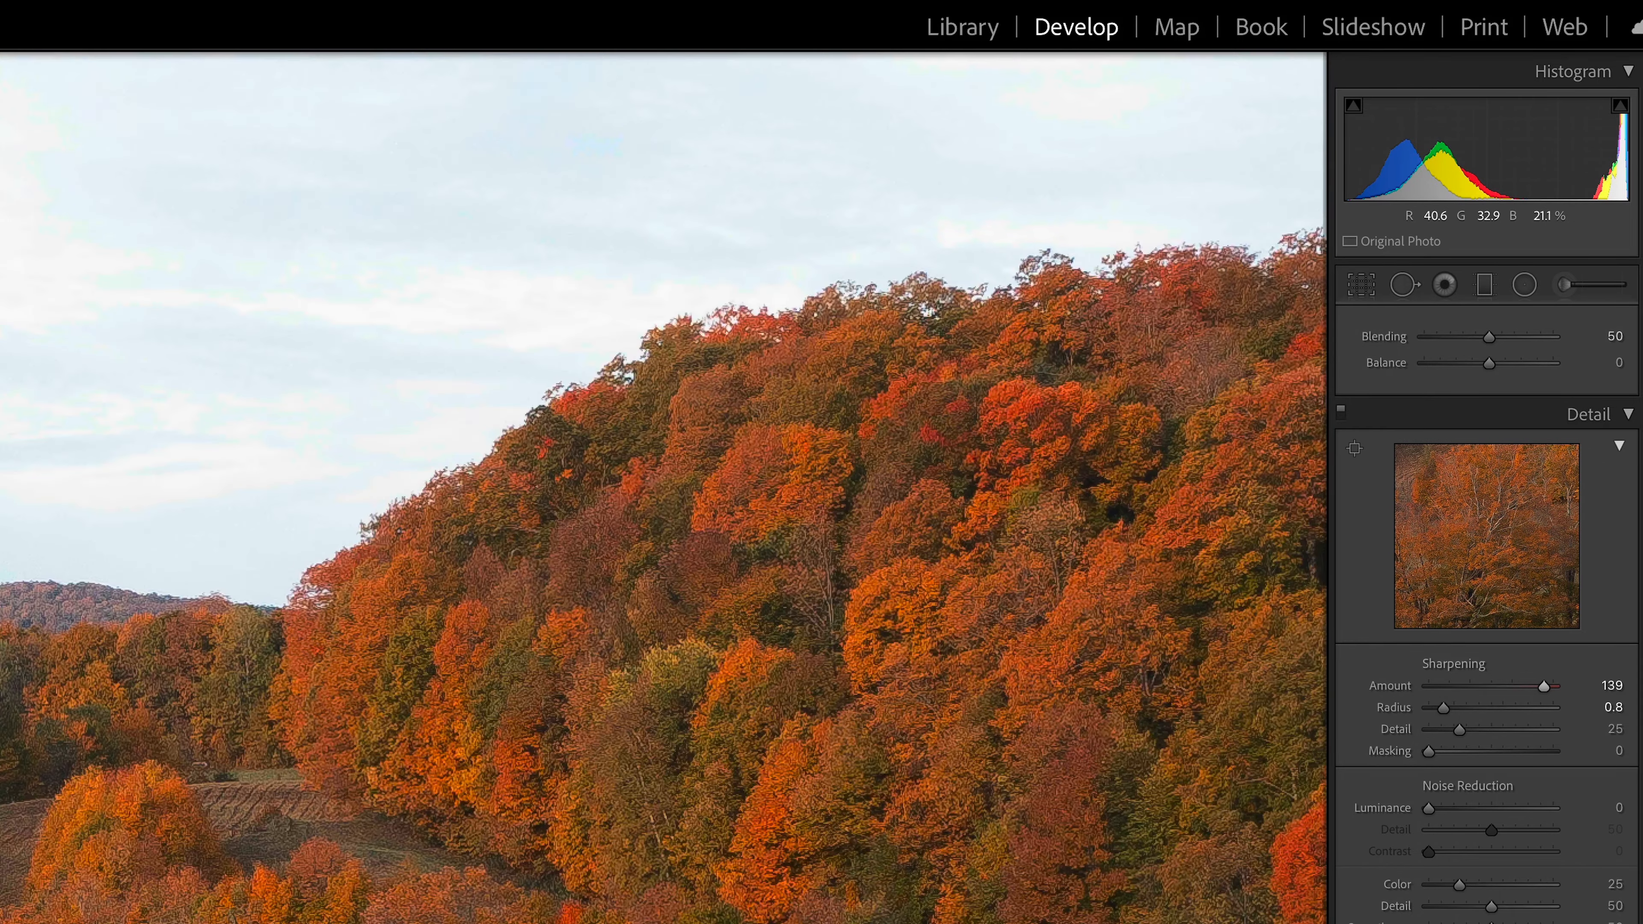
{"action": "left_click_drag", "start_coordinate": [594, 923], "coordinate": [671, 775]}
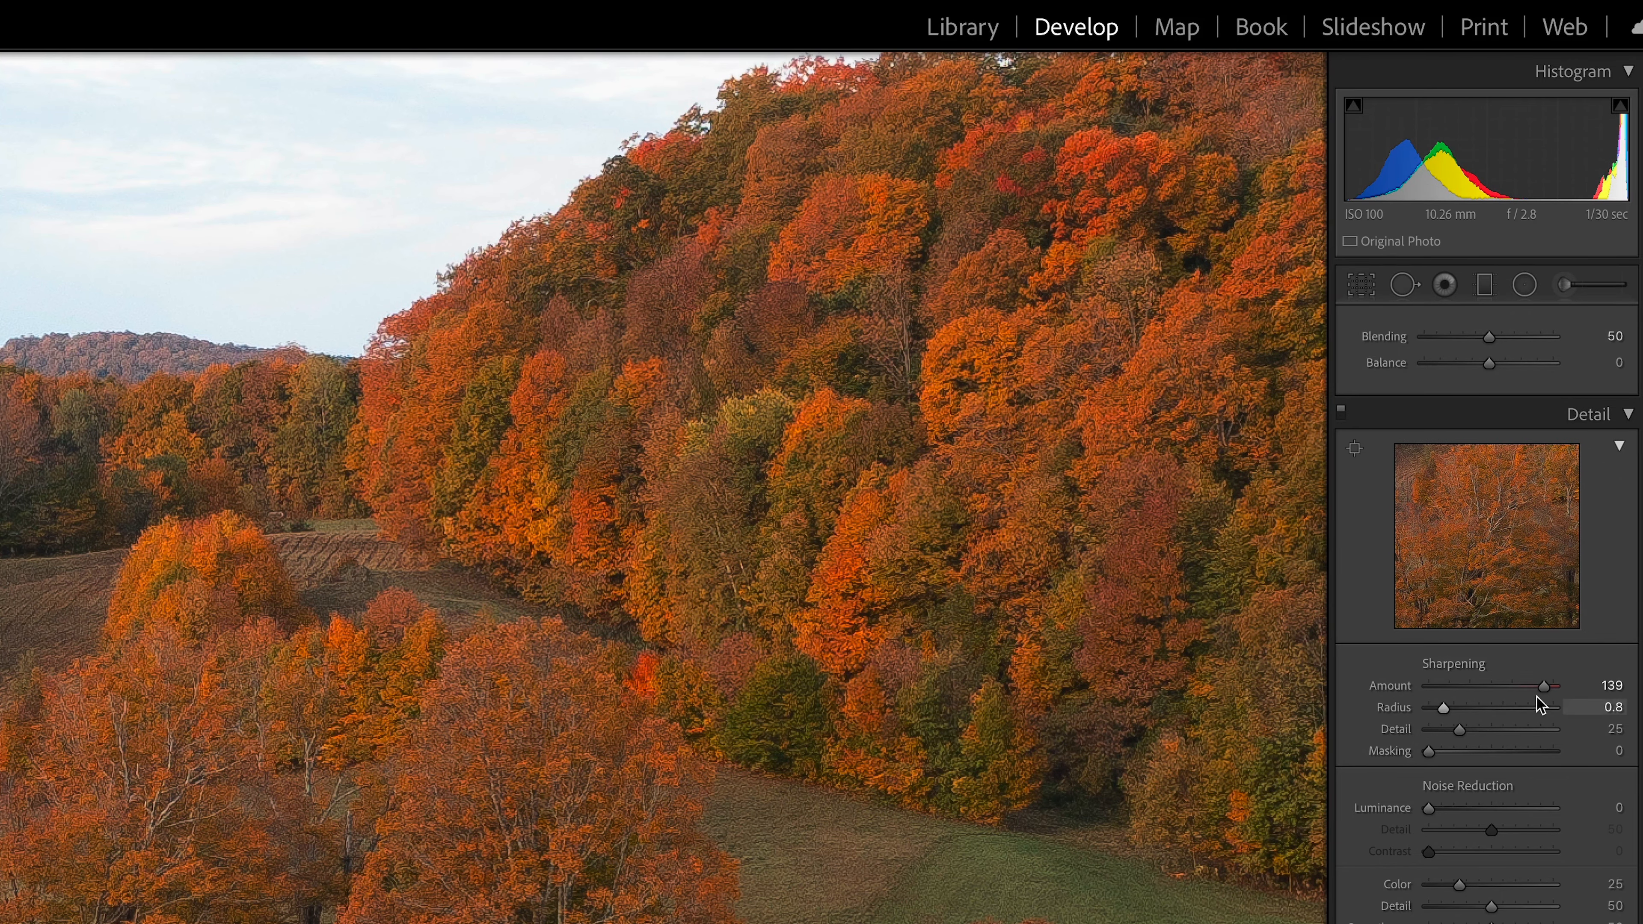
{"action": "left_click_drag", "start_coordinate": [1545, 685], "coordinate": [1476, 686]}
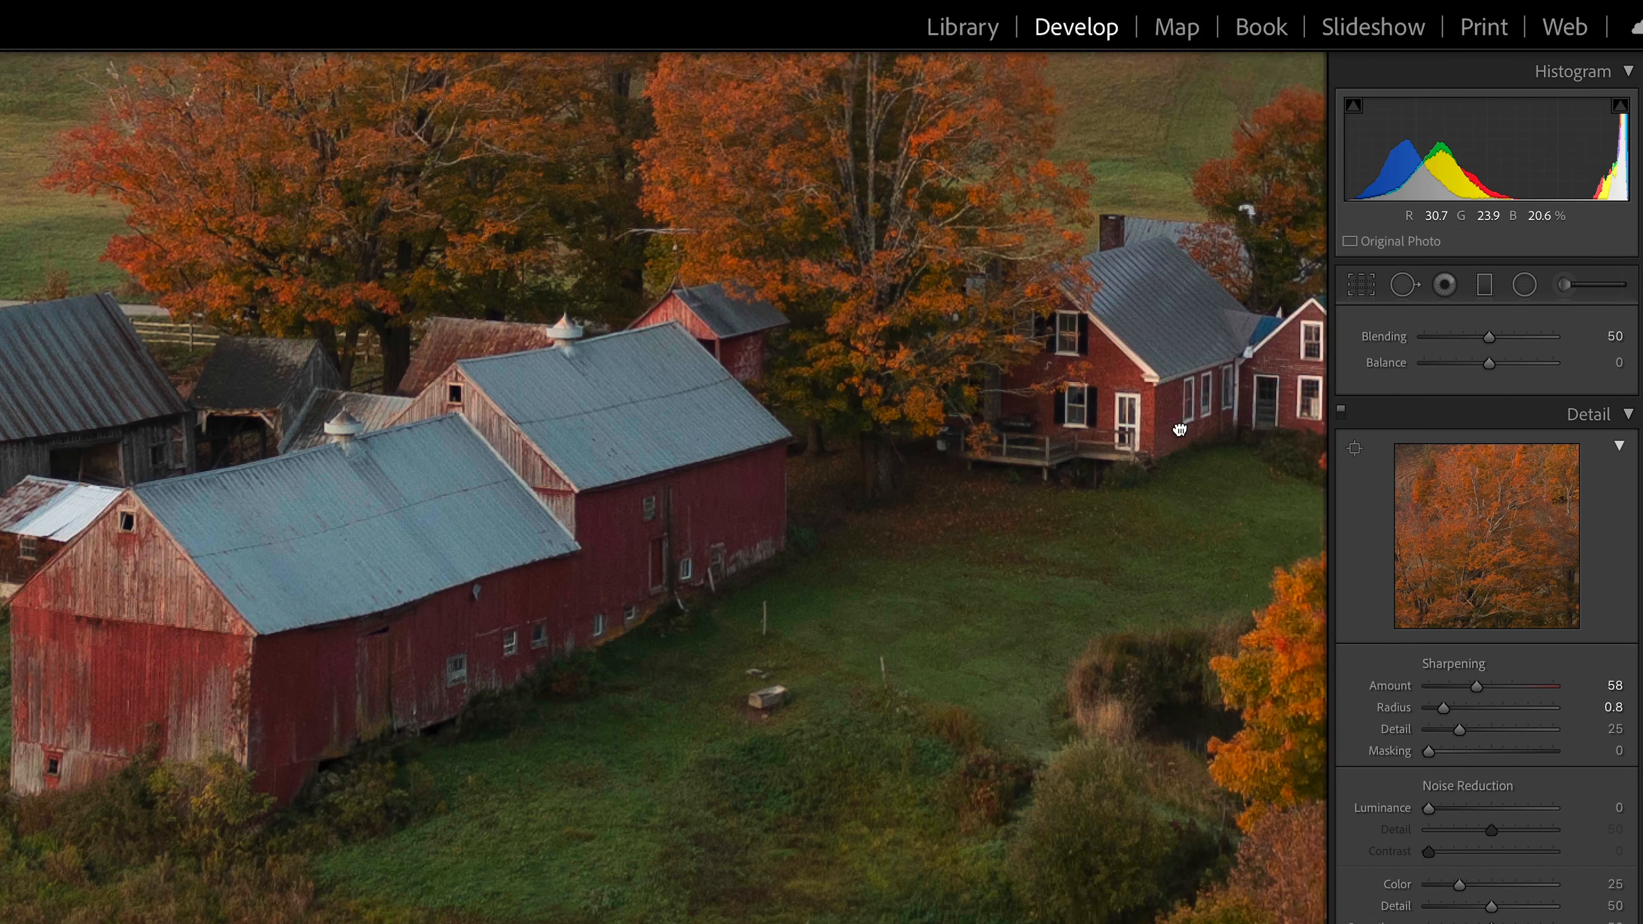
{"action": "left_click_drag", "start_coordinate": [1476, 684], "coordinate": [1486, 683]}
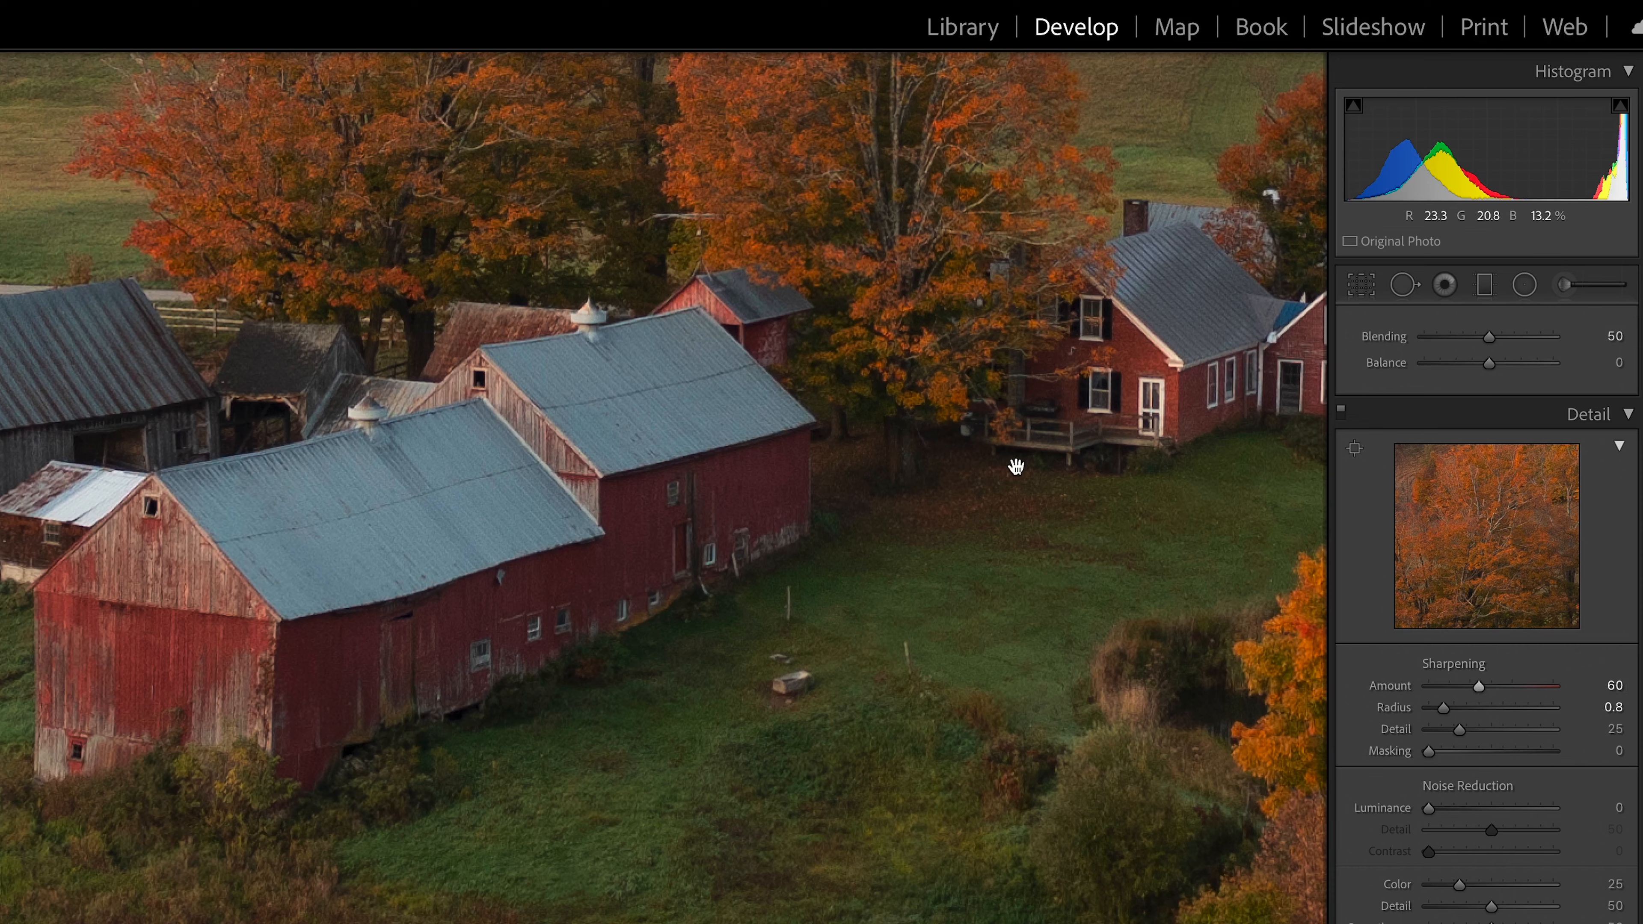
{"action": "left_click_drag", "start_coordinate": [1013, 458], "coordinate": [733, 837]}
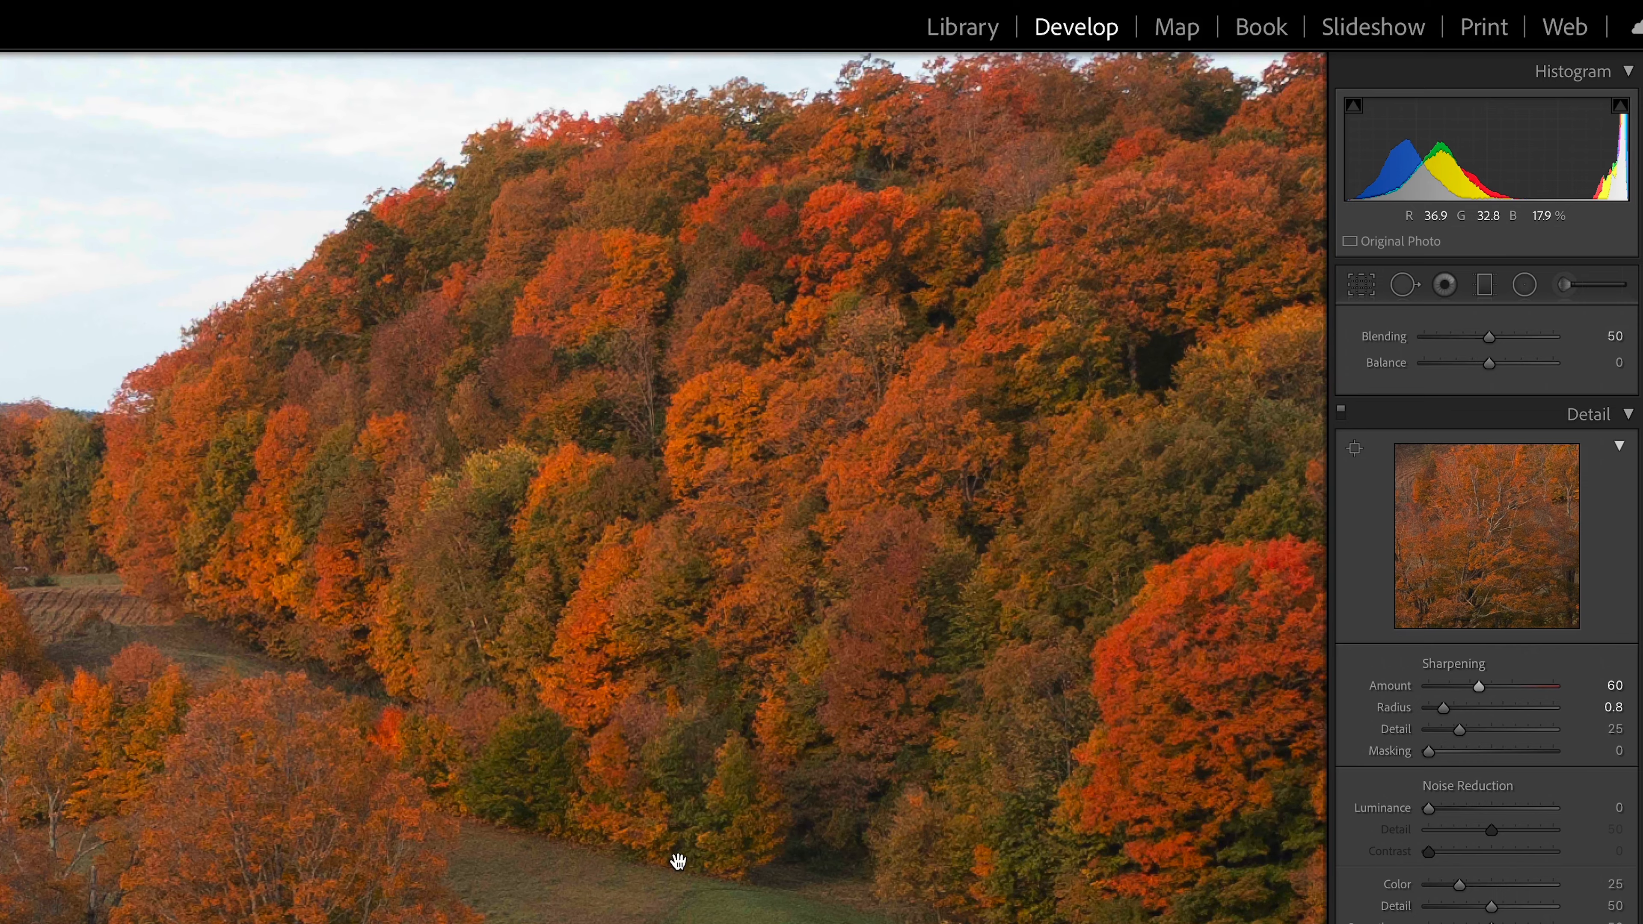
{"action": "left_click_drag", "start_coordinate": [782, 581], "coordinate": [704, 631]}
{"action": "left_click", "coordinate": [706, 631]}
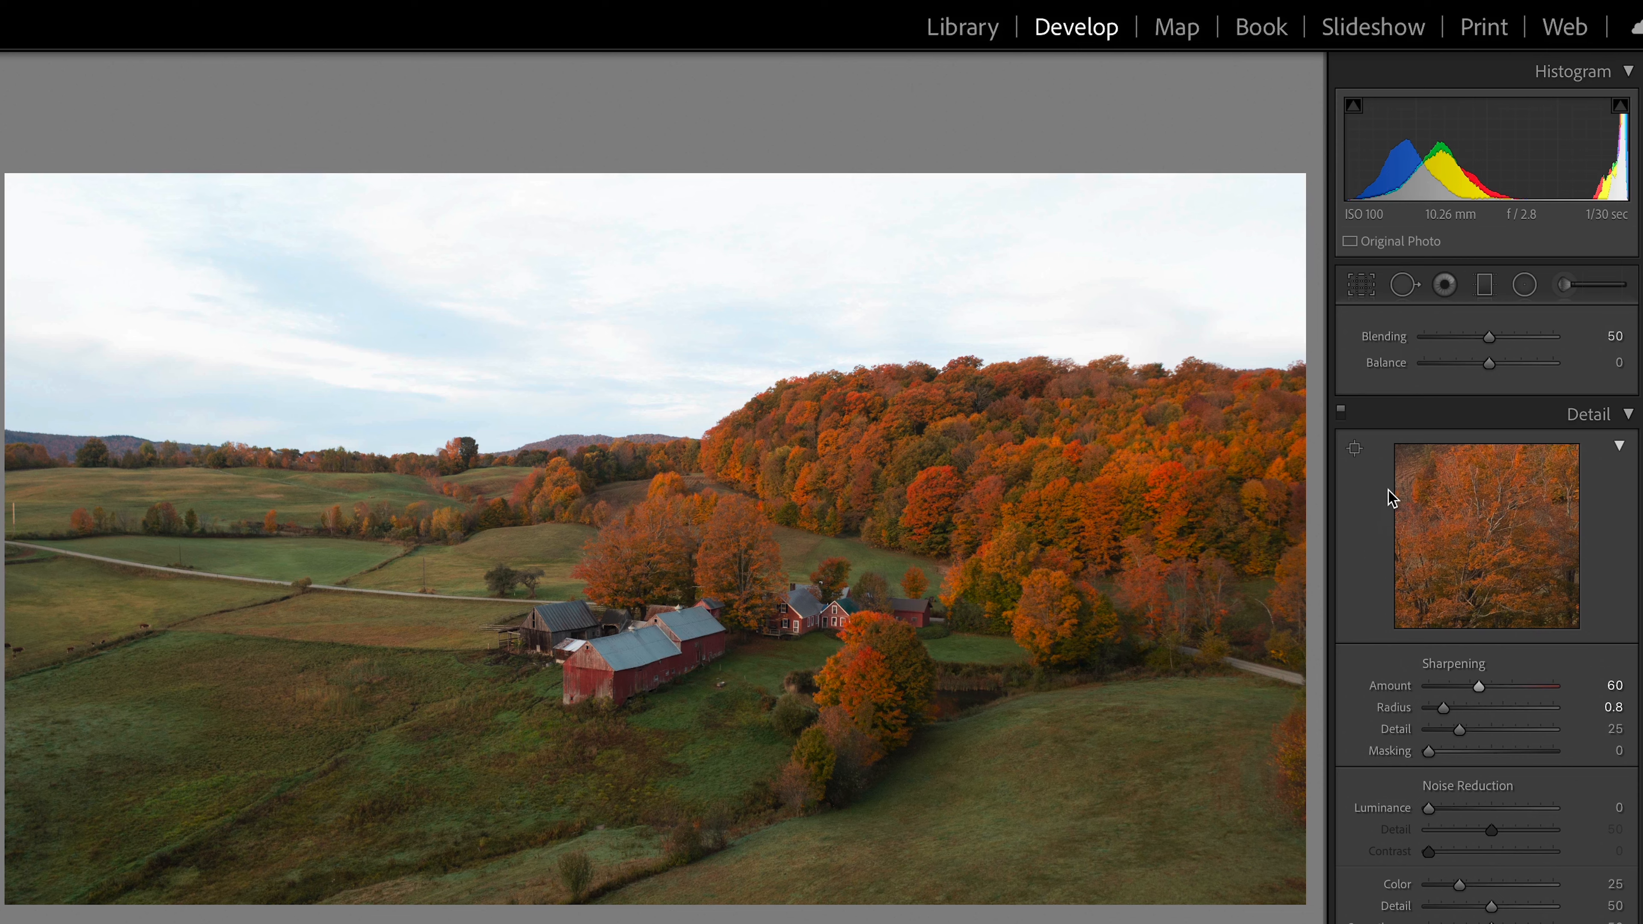
Save the photo's settings as a develop preset named Farmhouse in the User Presets group, leaving out Exposure.
{"action": "key", "text": "c"}
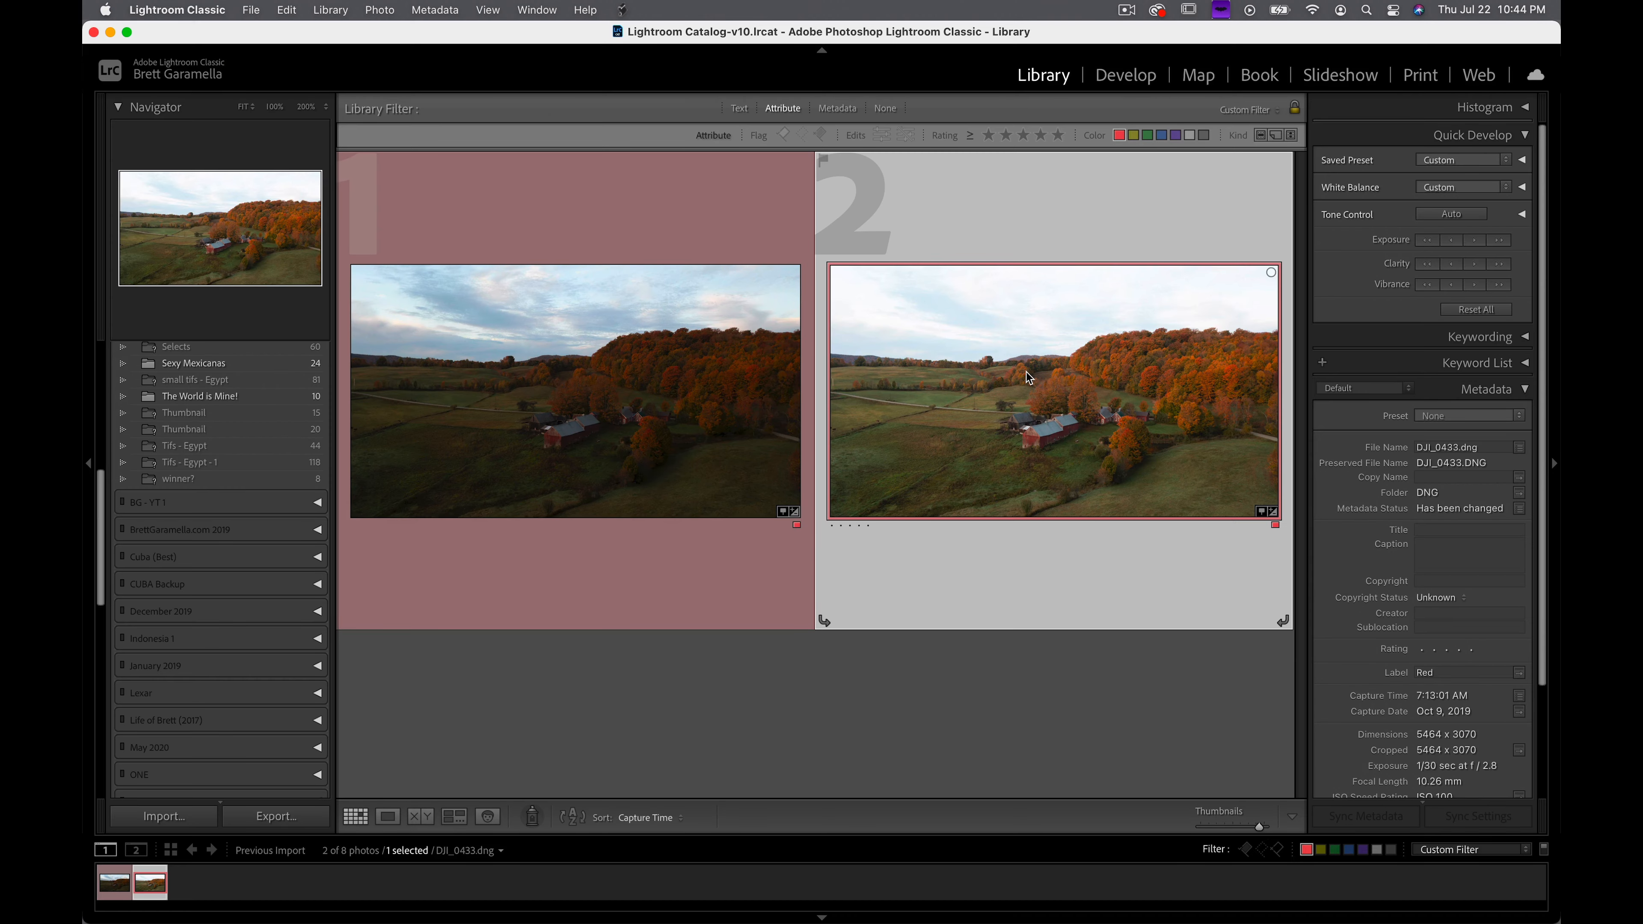
{"action": "double_click", "coordinate": [1026, 373]}
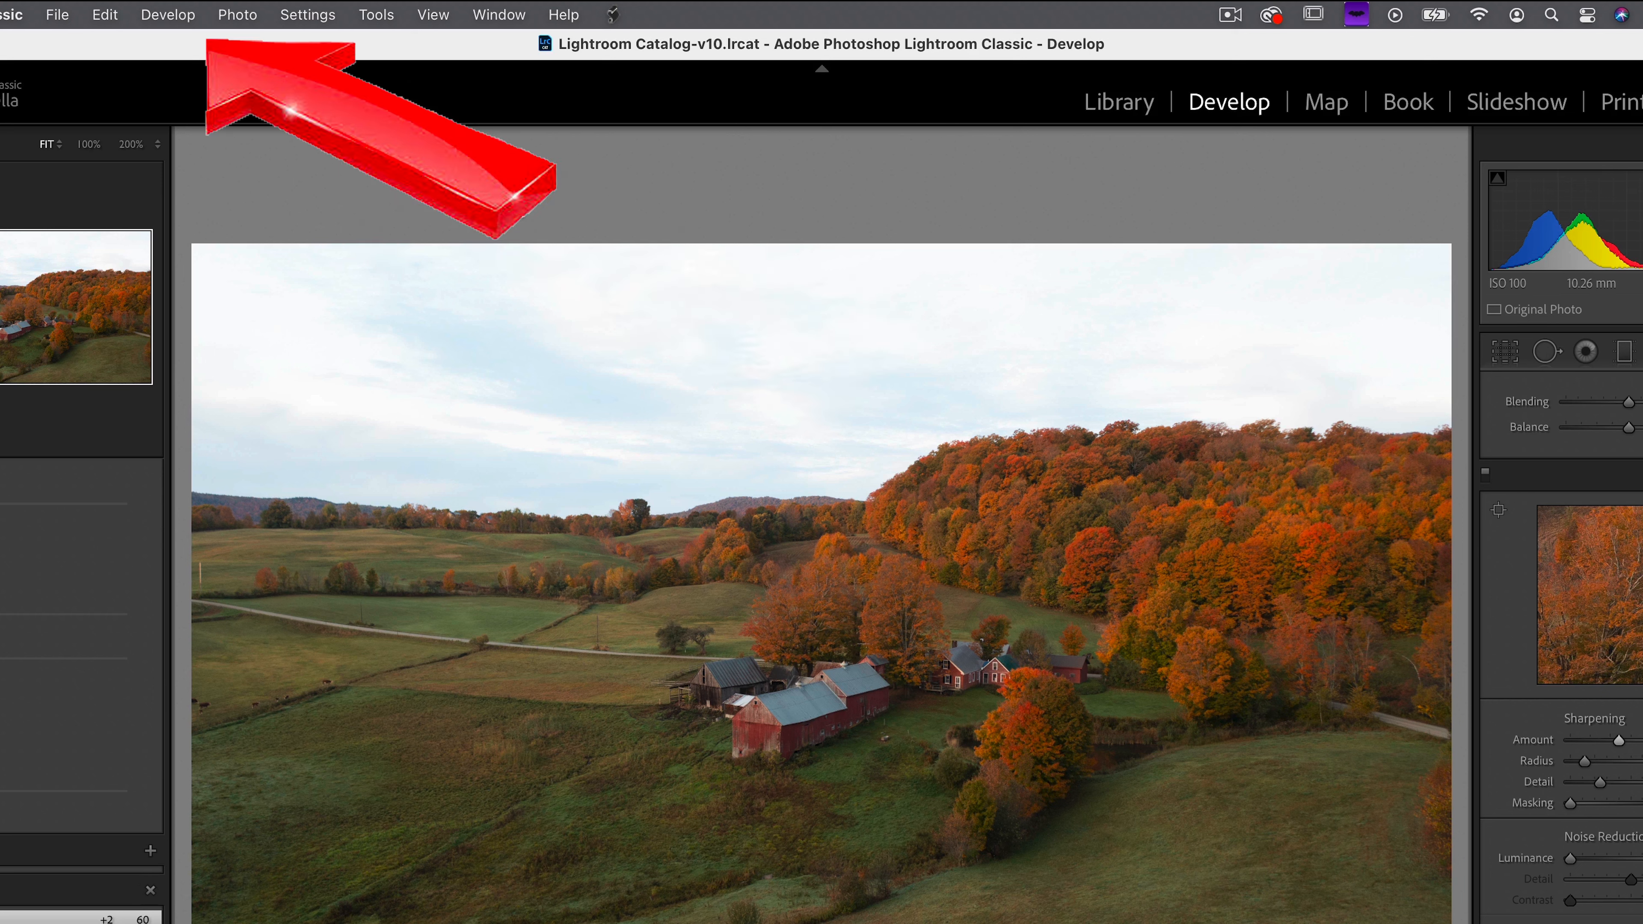
{"action": "left_click", "coordinate": [163, 14]}
{"action": "left_click", "coordinate": [185, 71]}
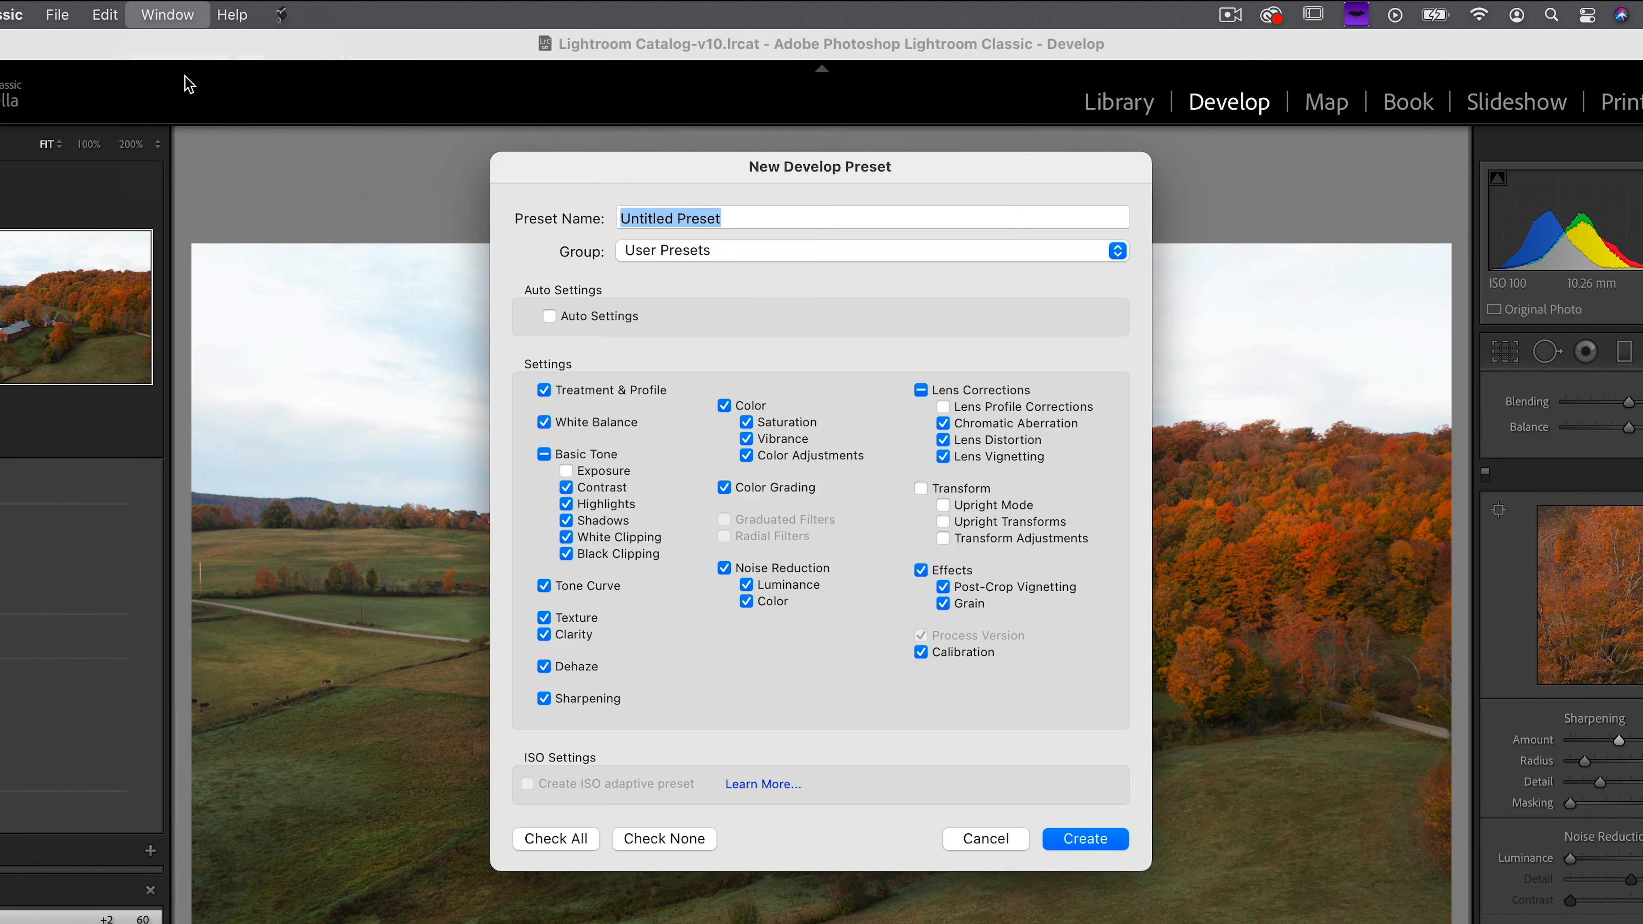
{"action": "type", "text": "Farmhouse"}
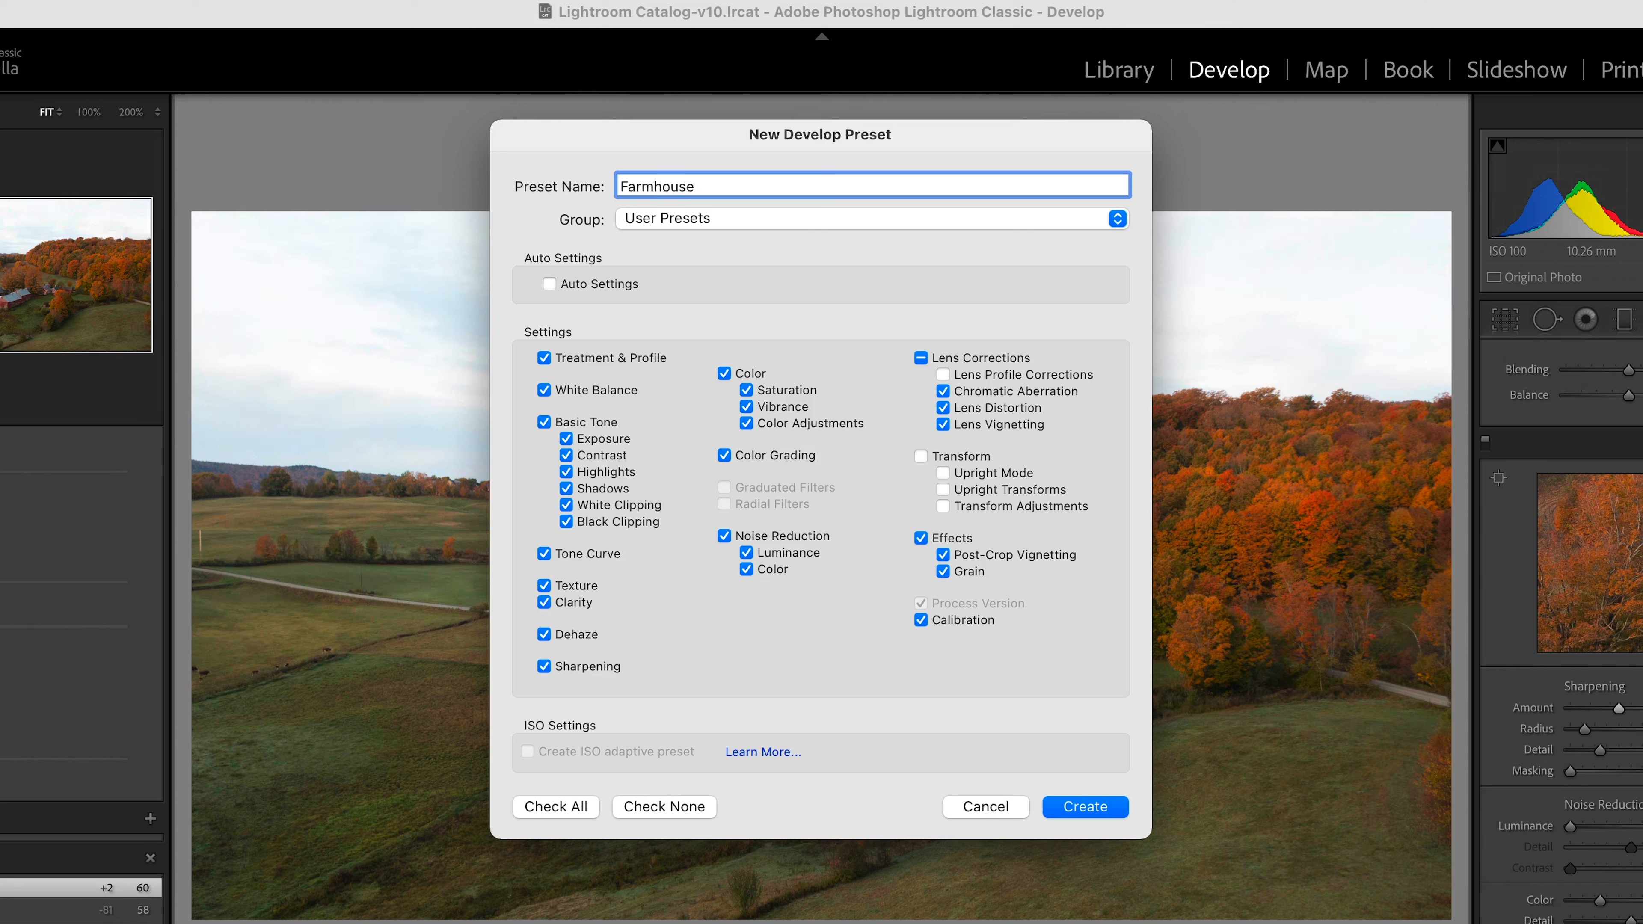
{"action": "left_click", "coordinate": [669, 411]}
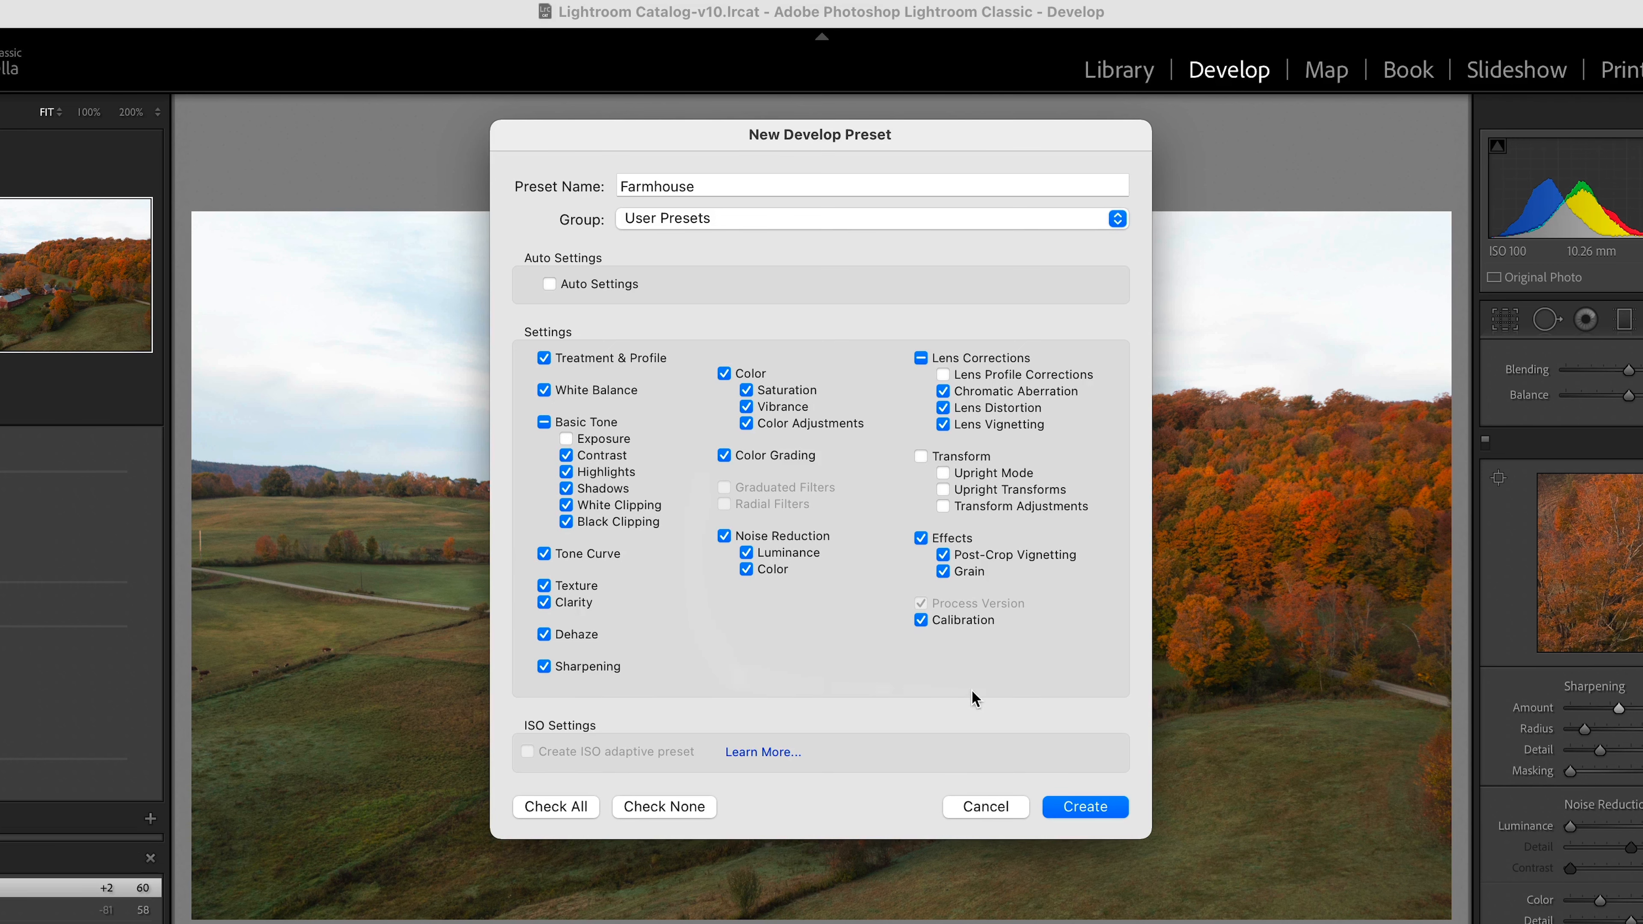
{"action": "left_click", "coordinate": [1086, 807]}
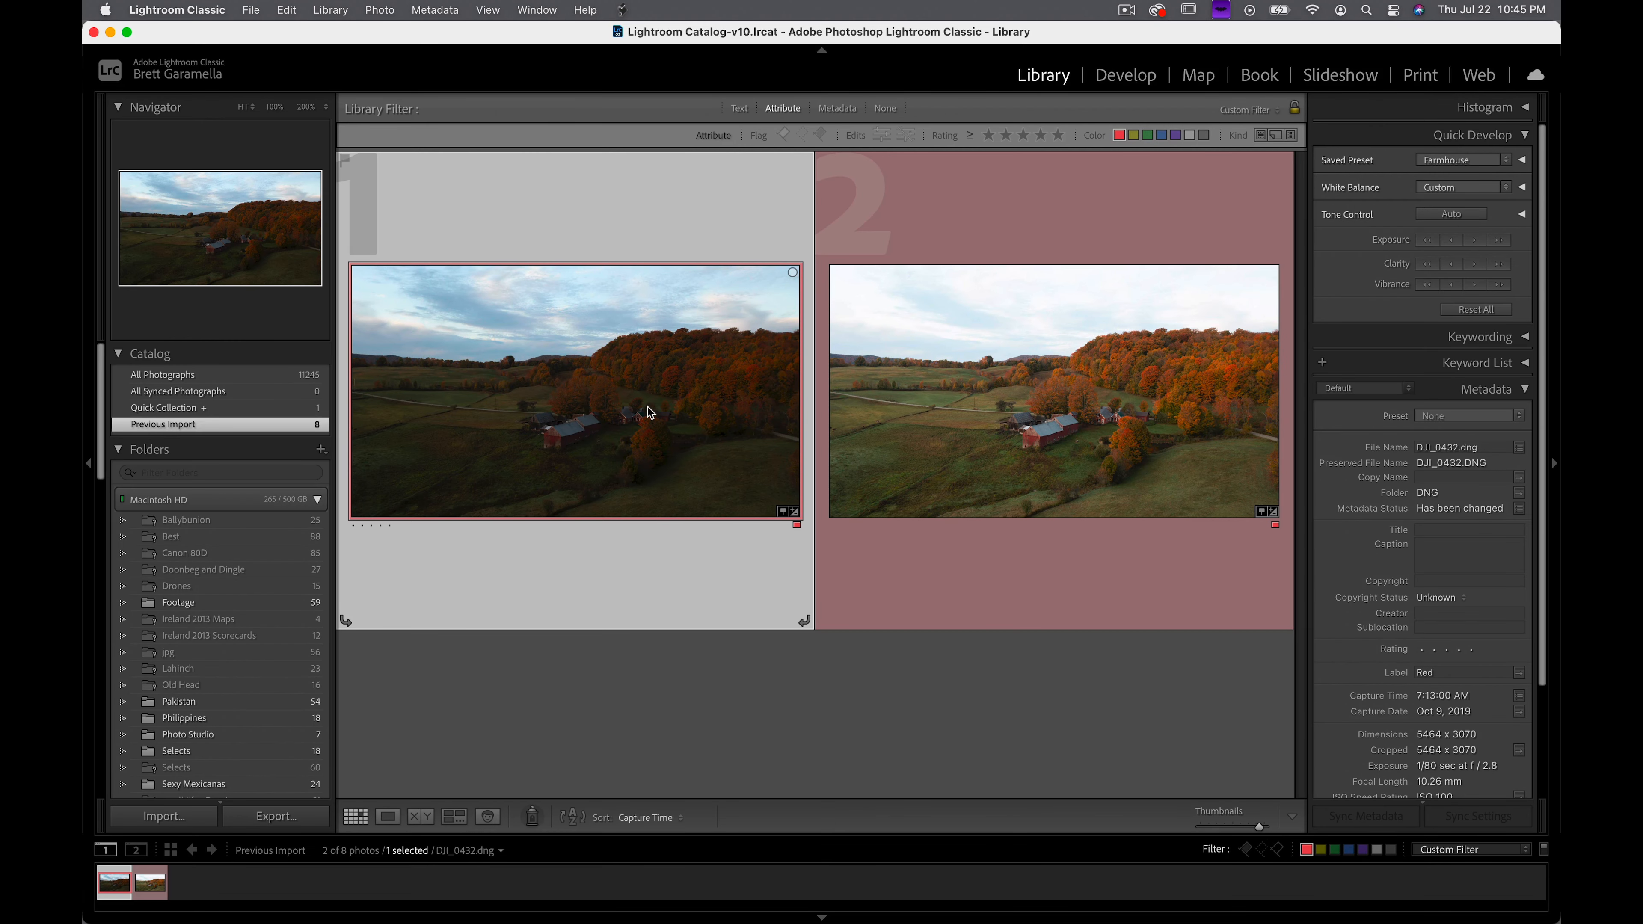
Set the exposure of the darker photo, DJI_0432.dng, to -0.15 in Develop and return to the Library grid.
{"action": "key", "text": "d"}
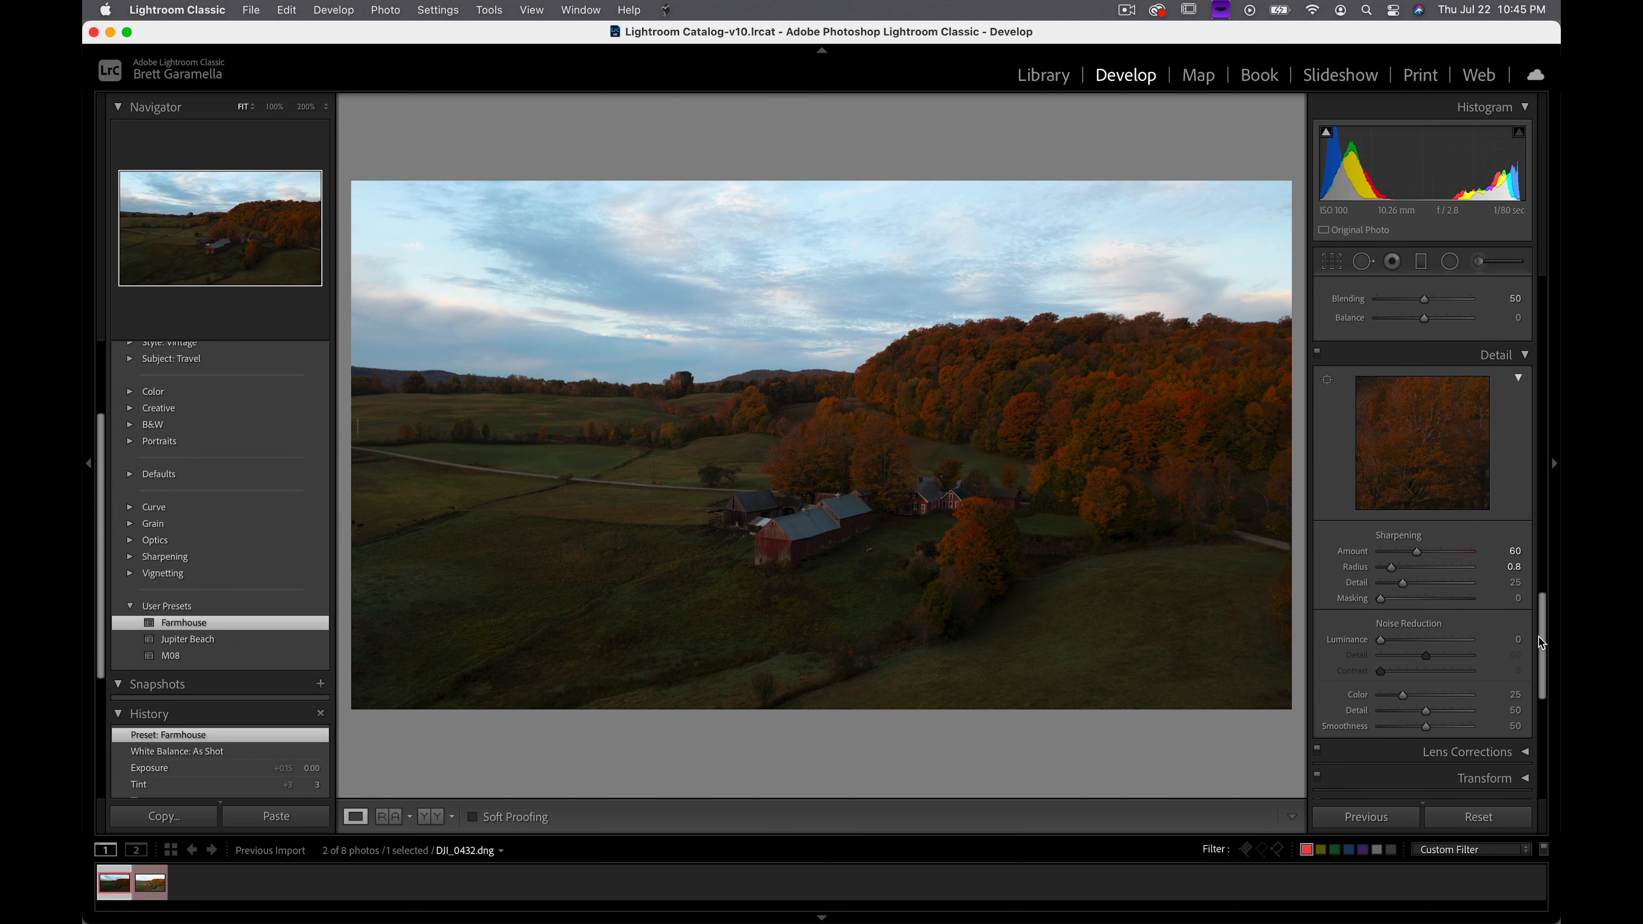
{"action": "scroll", "coordinate": [1548, 547], "scroll_direction": "up", "scroll_amount": 5}
{"action": "scroll", "coordinate": [1559, 550], "scroll_direction": "up", "scroll_amount": 8}
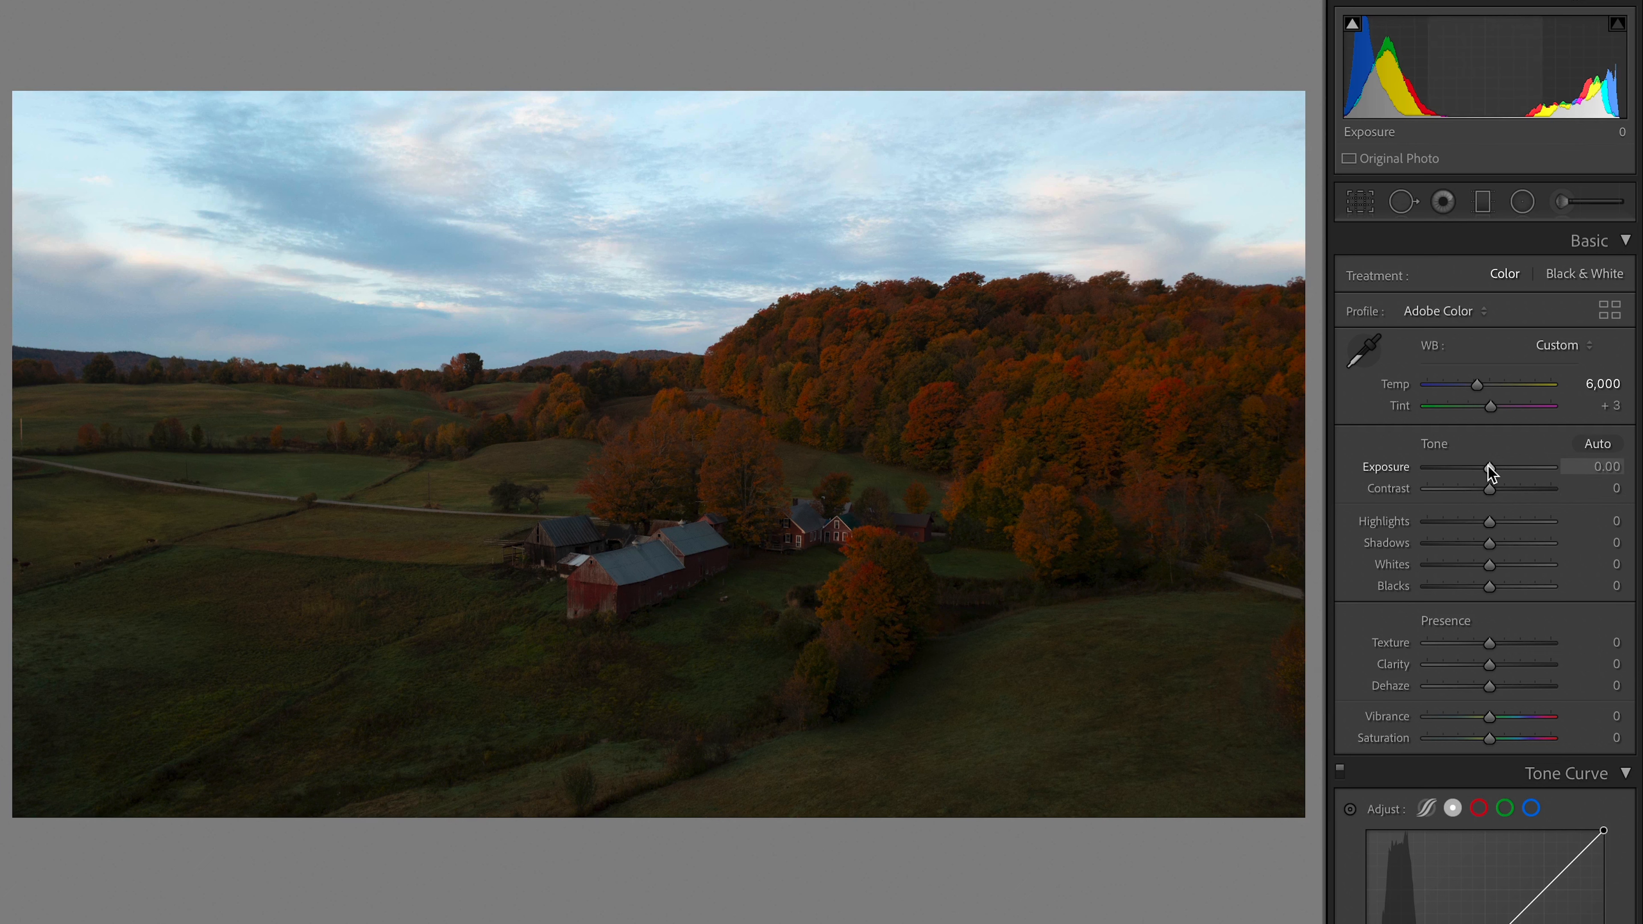
{"action": "left_click_drag", "start_coordinate": [1489, 464], "coordinate": [1485, 465]}
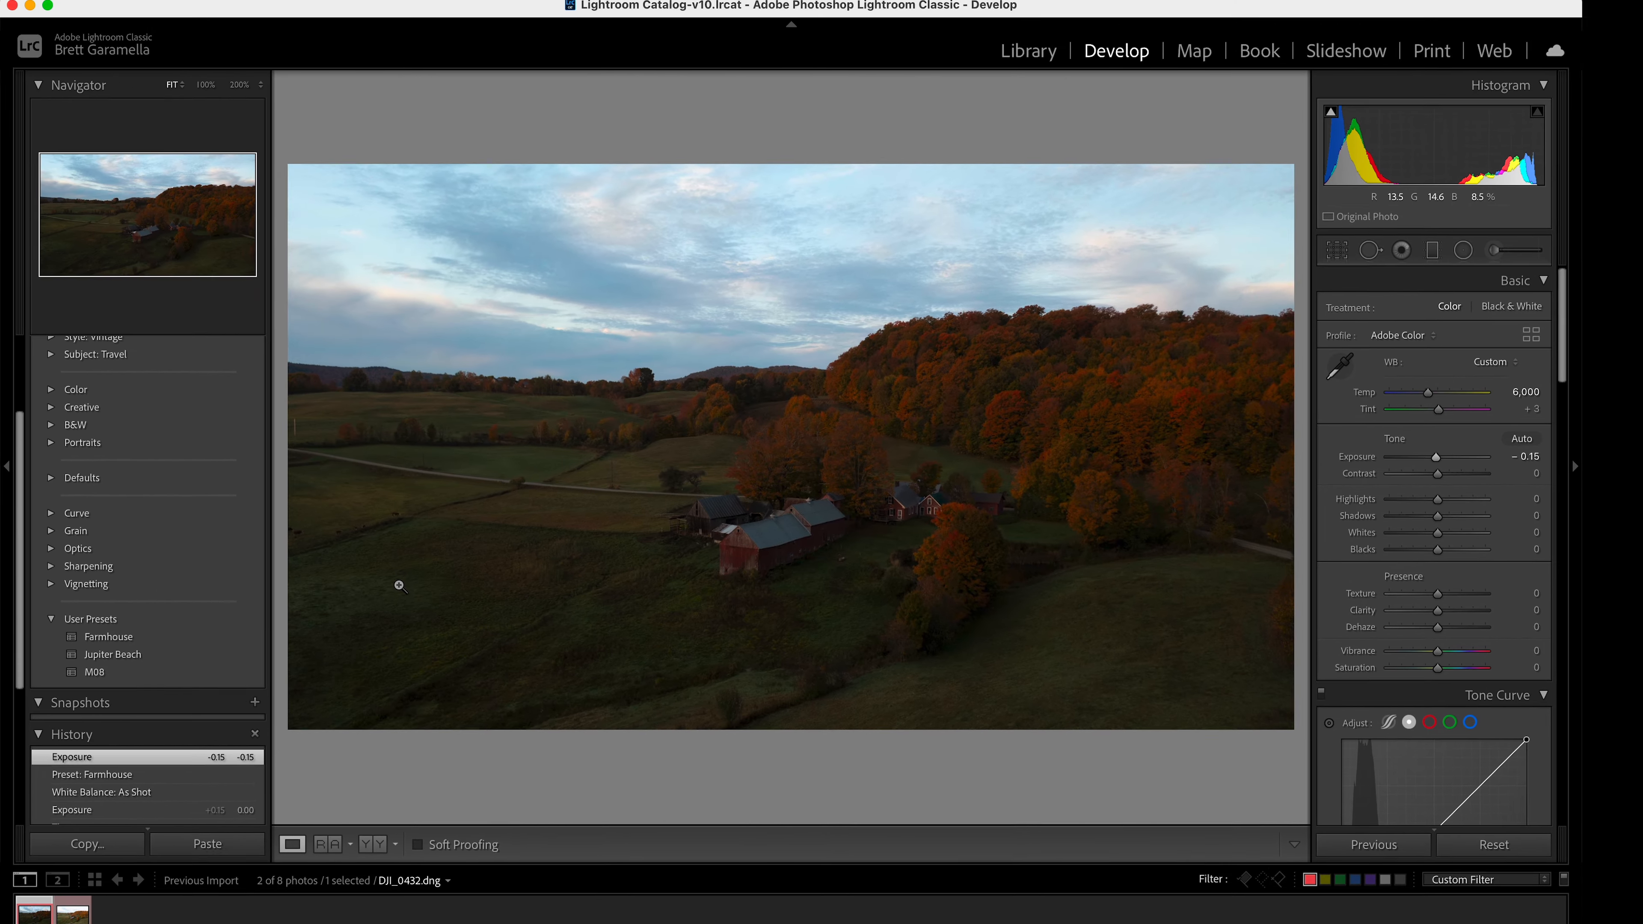
{"action": "key", "text": "g"}
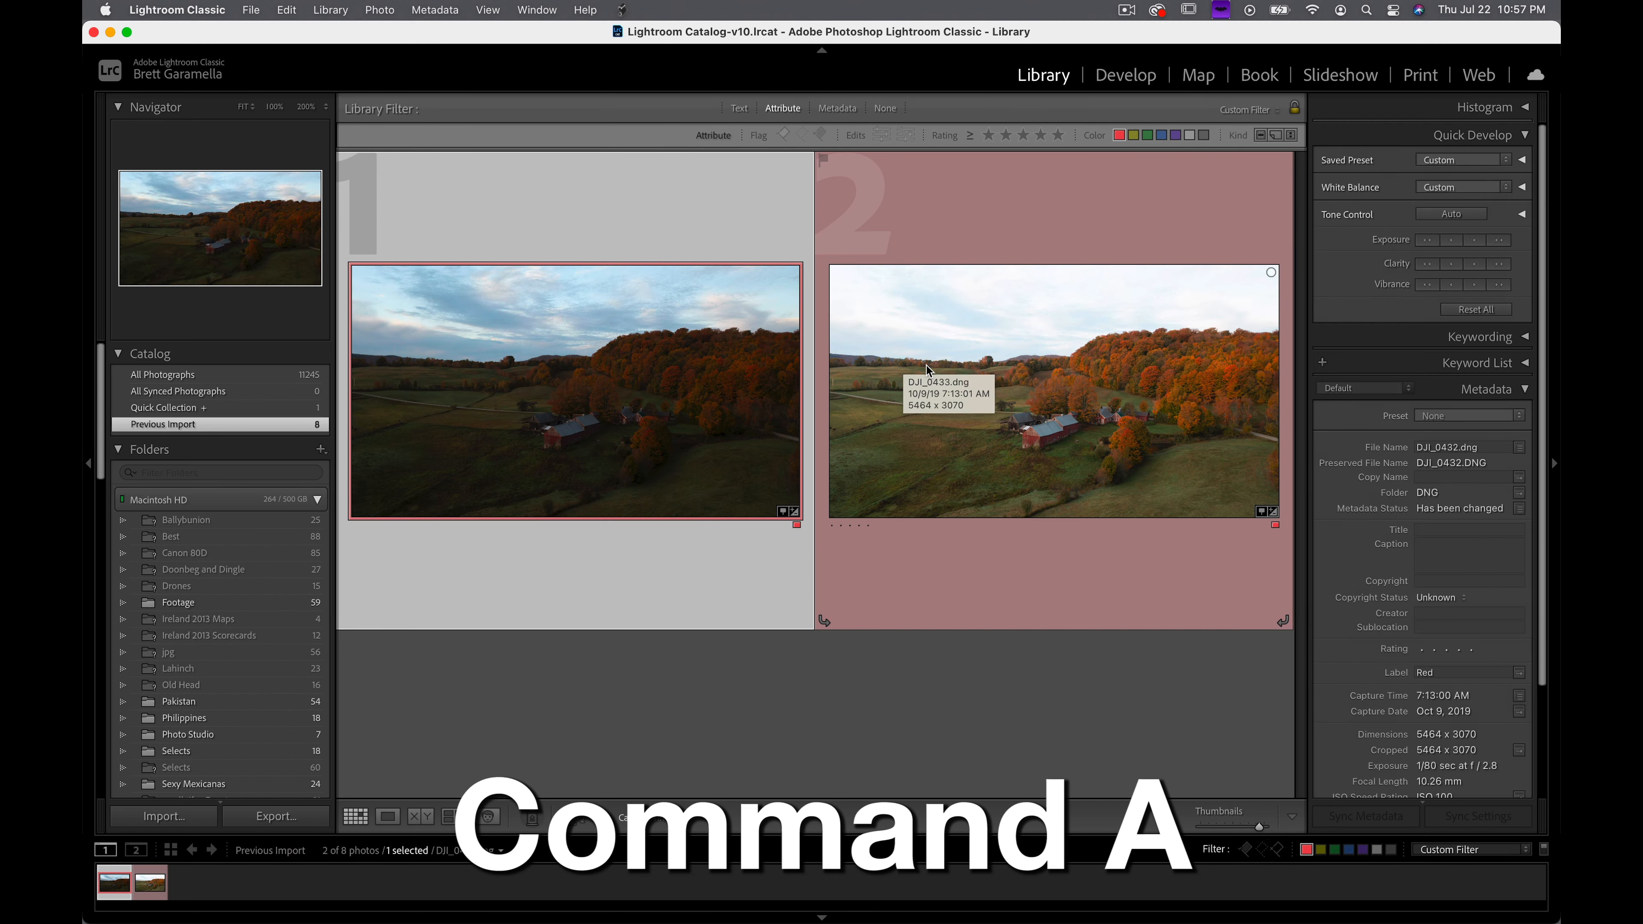
Start an export of both farmhouse photos and choose the Images/Reading Best/Edits/Tiff folder as the destination.
{"action": "key", "text": "super+a"}
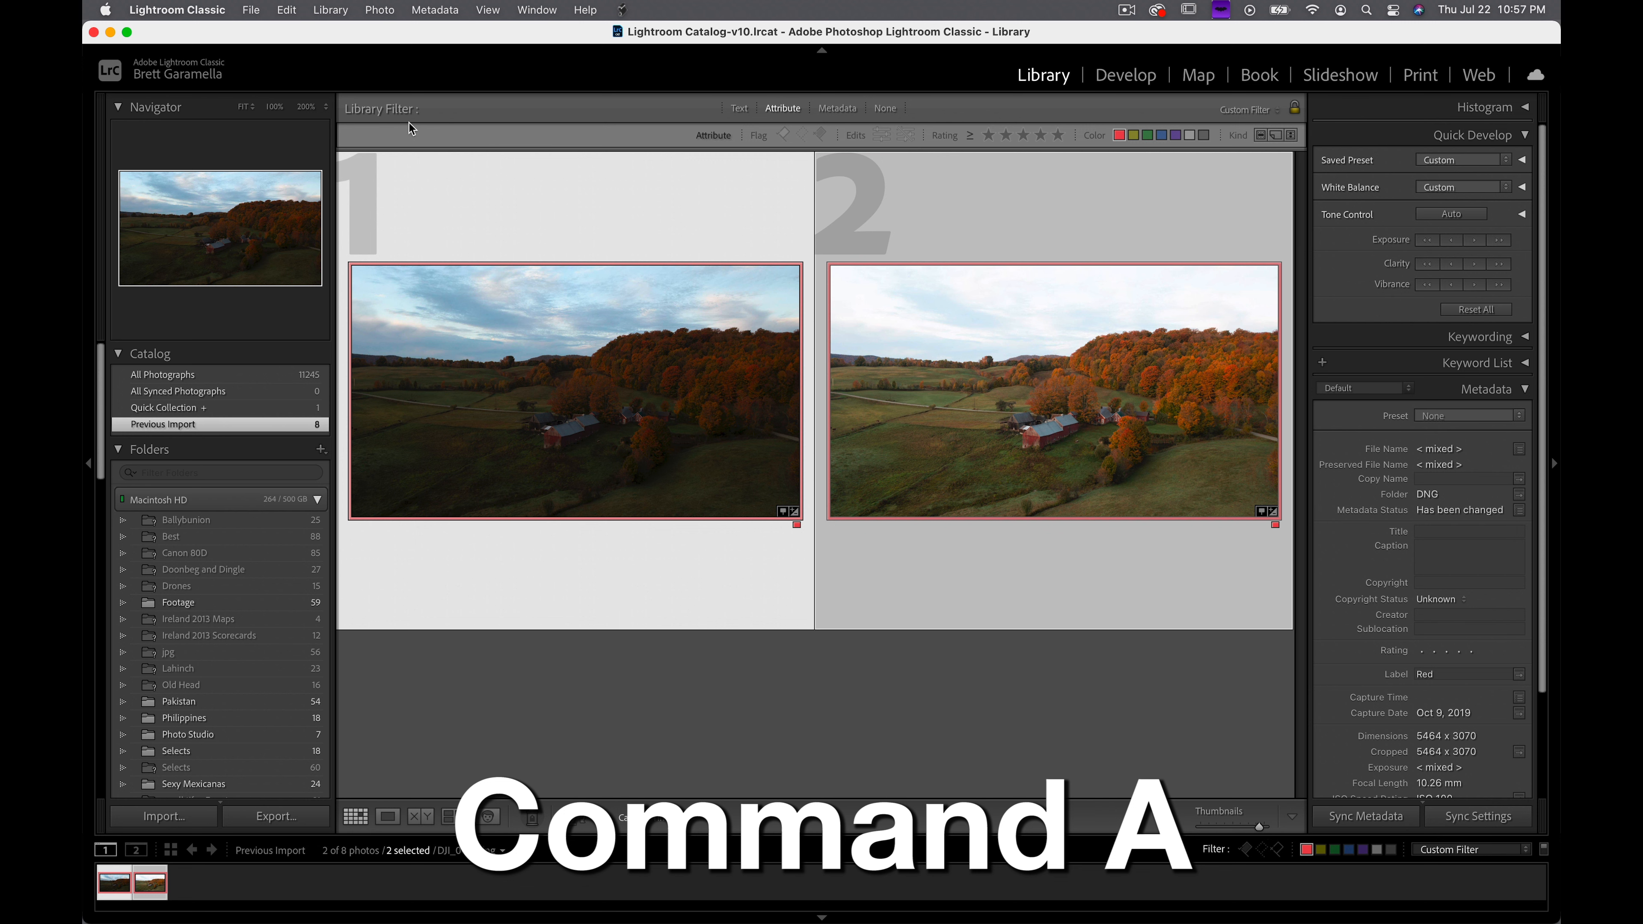
{"action": "left_click", "coordinate": [253, 10]}
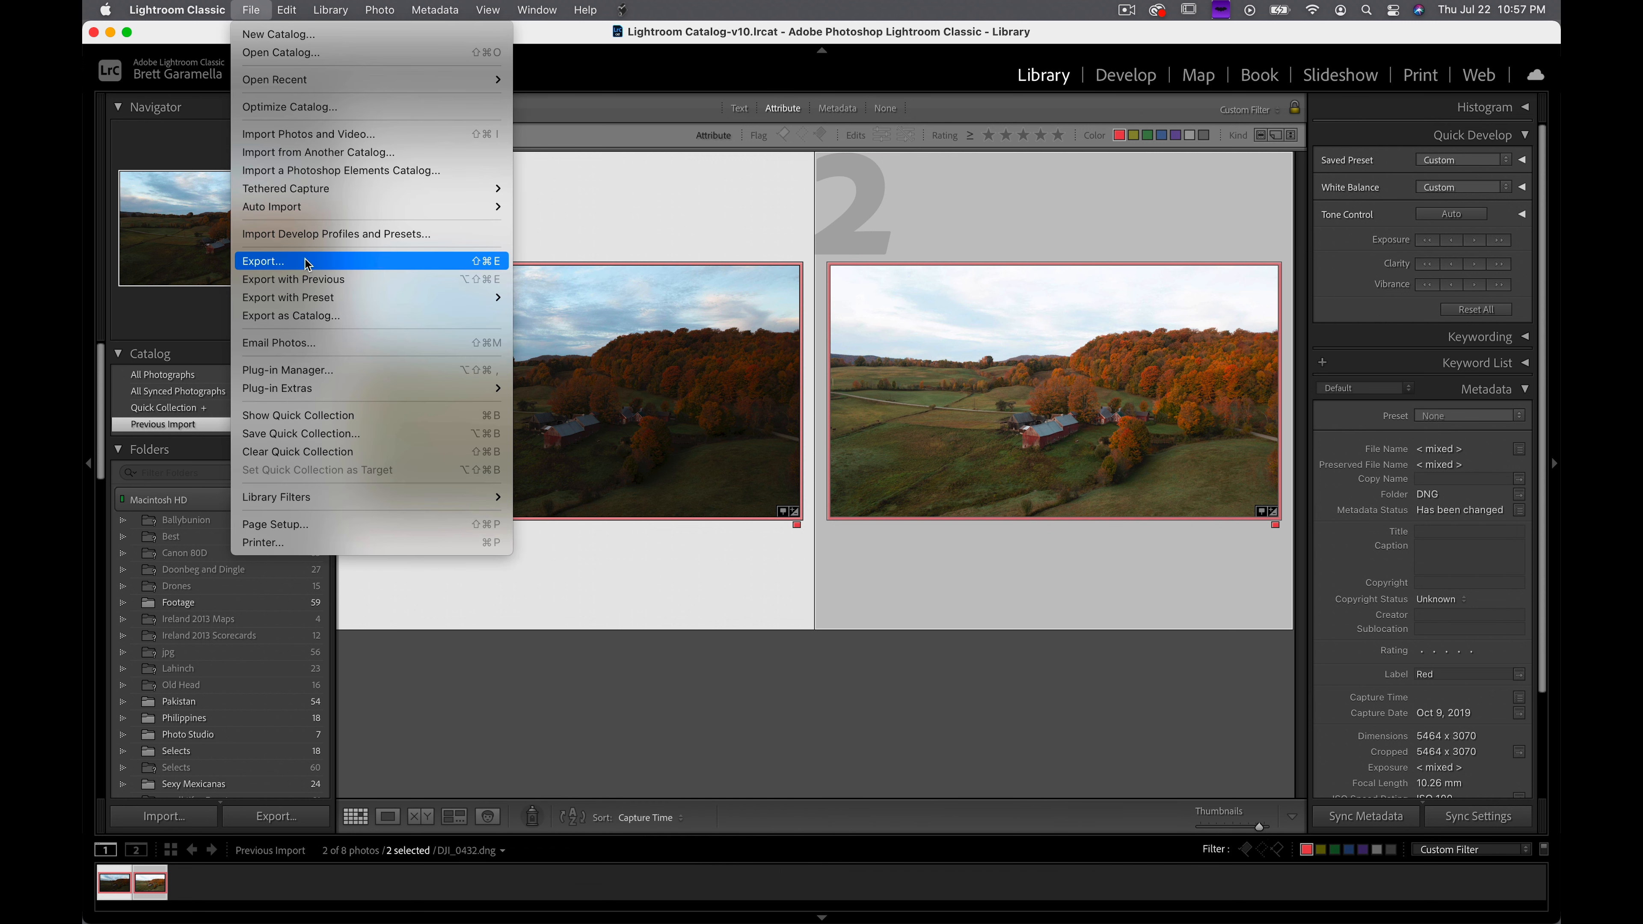
{"action": "left_click", "coordinate": [263, 261]}
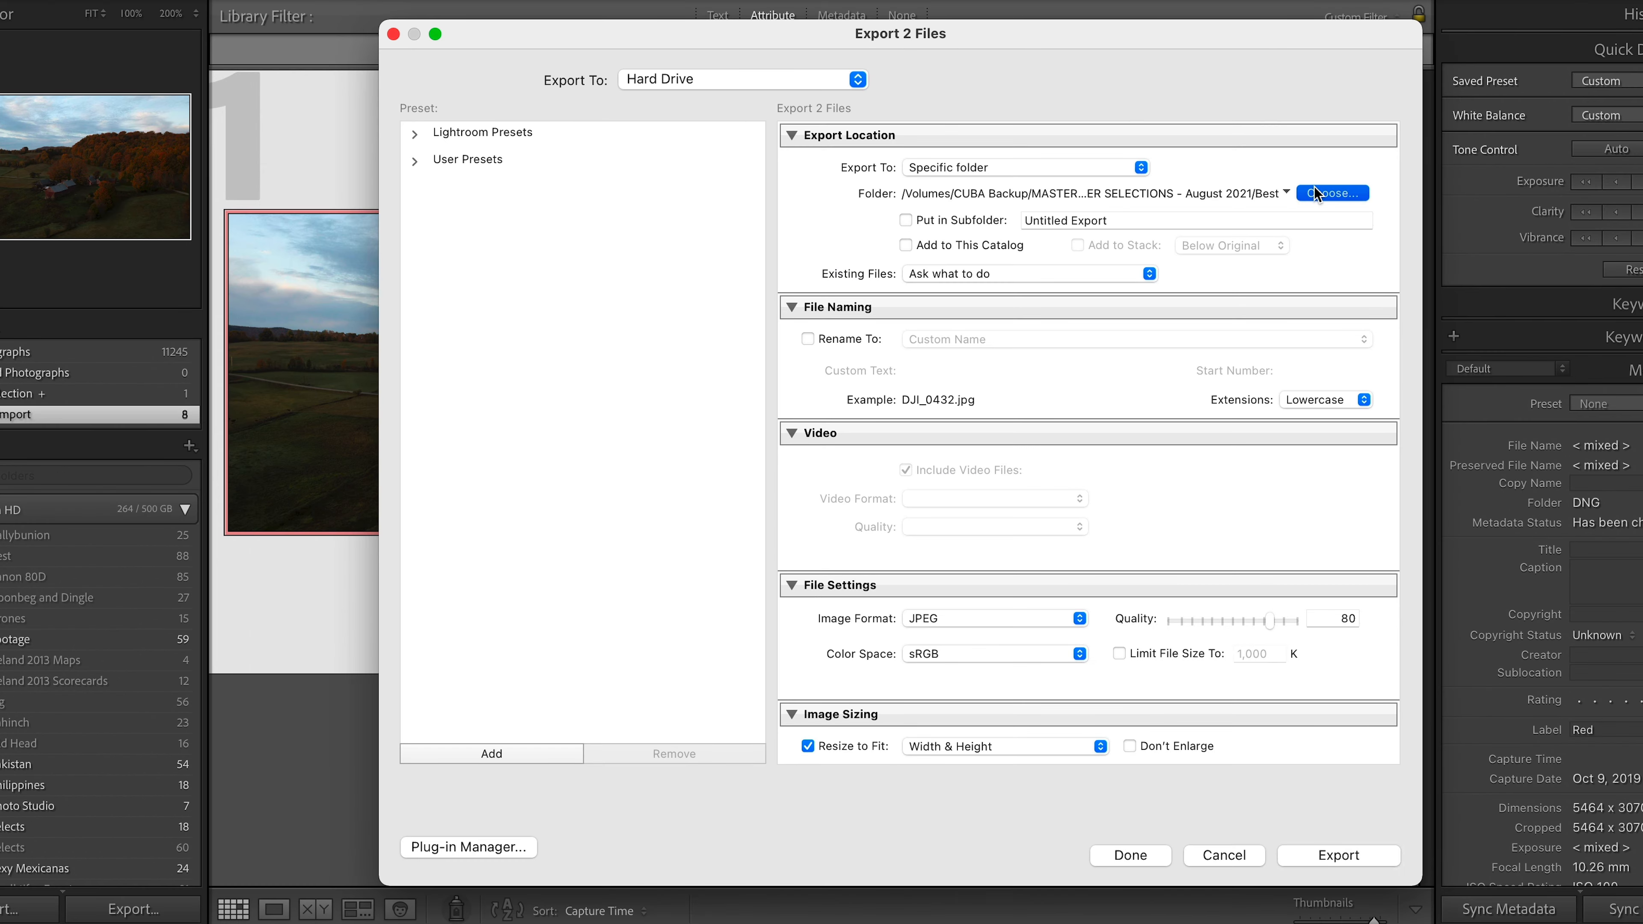
{"action": "left_click", "coordinate": [1315, 193]}
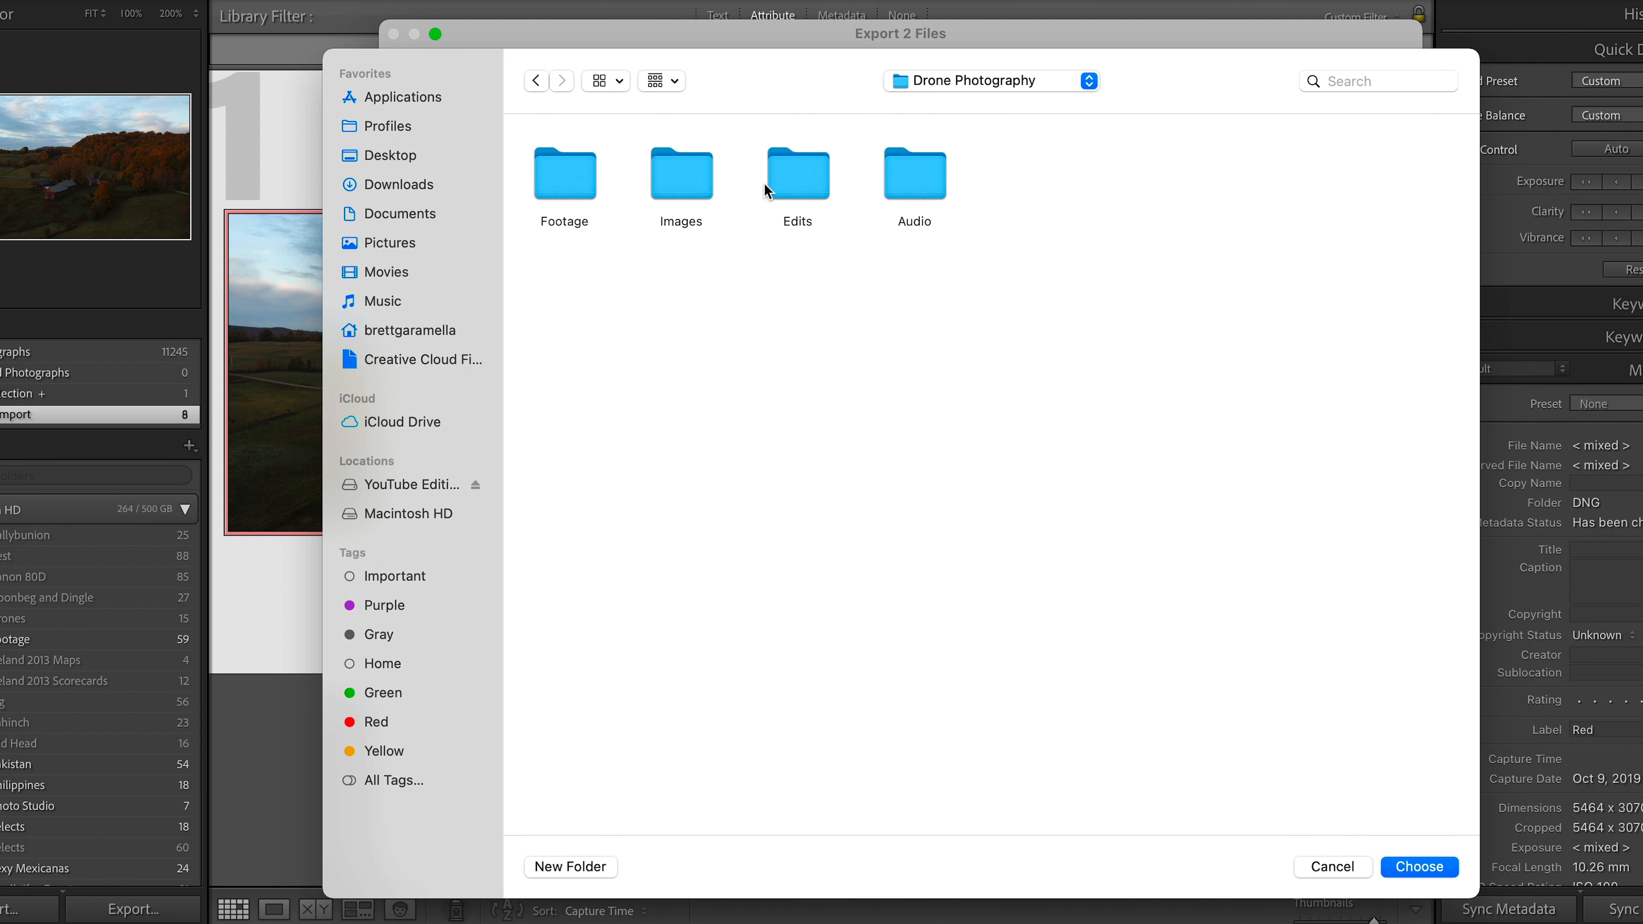
{"action": "left_click", "coordinate": [669, 193]}
{"action": "double_click", "coordinate": [669, 193]}
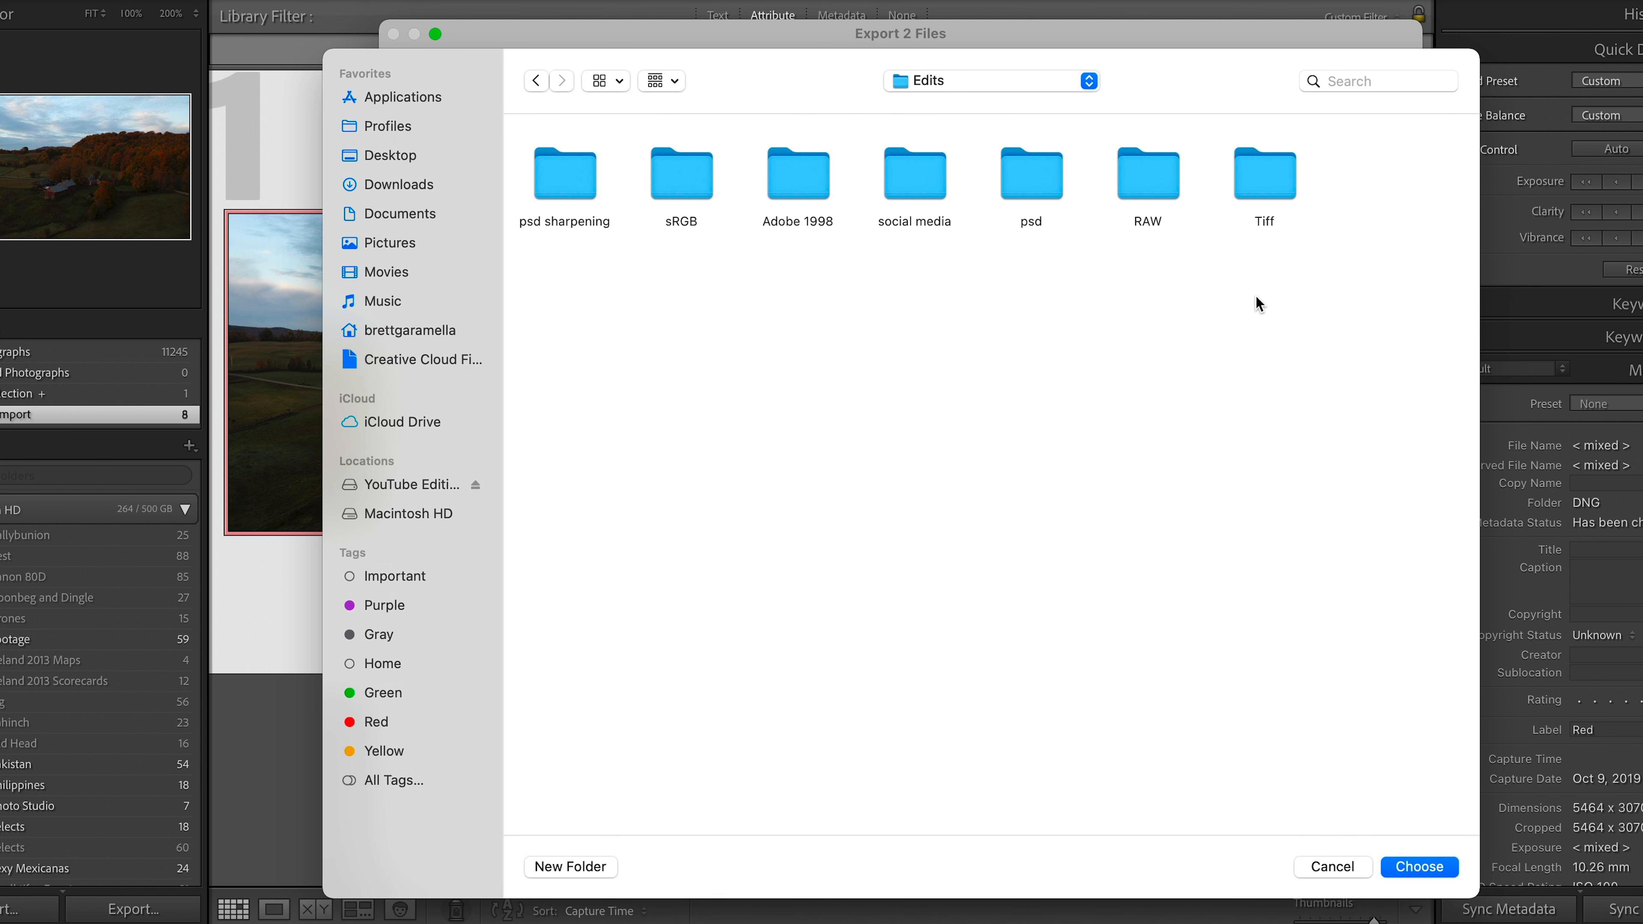
{"action": "double_click", "coordinate": [1269, 188]}
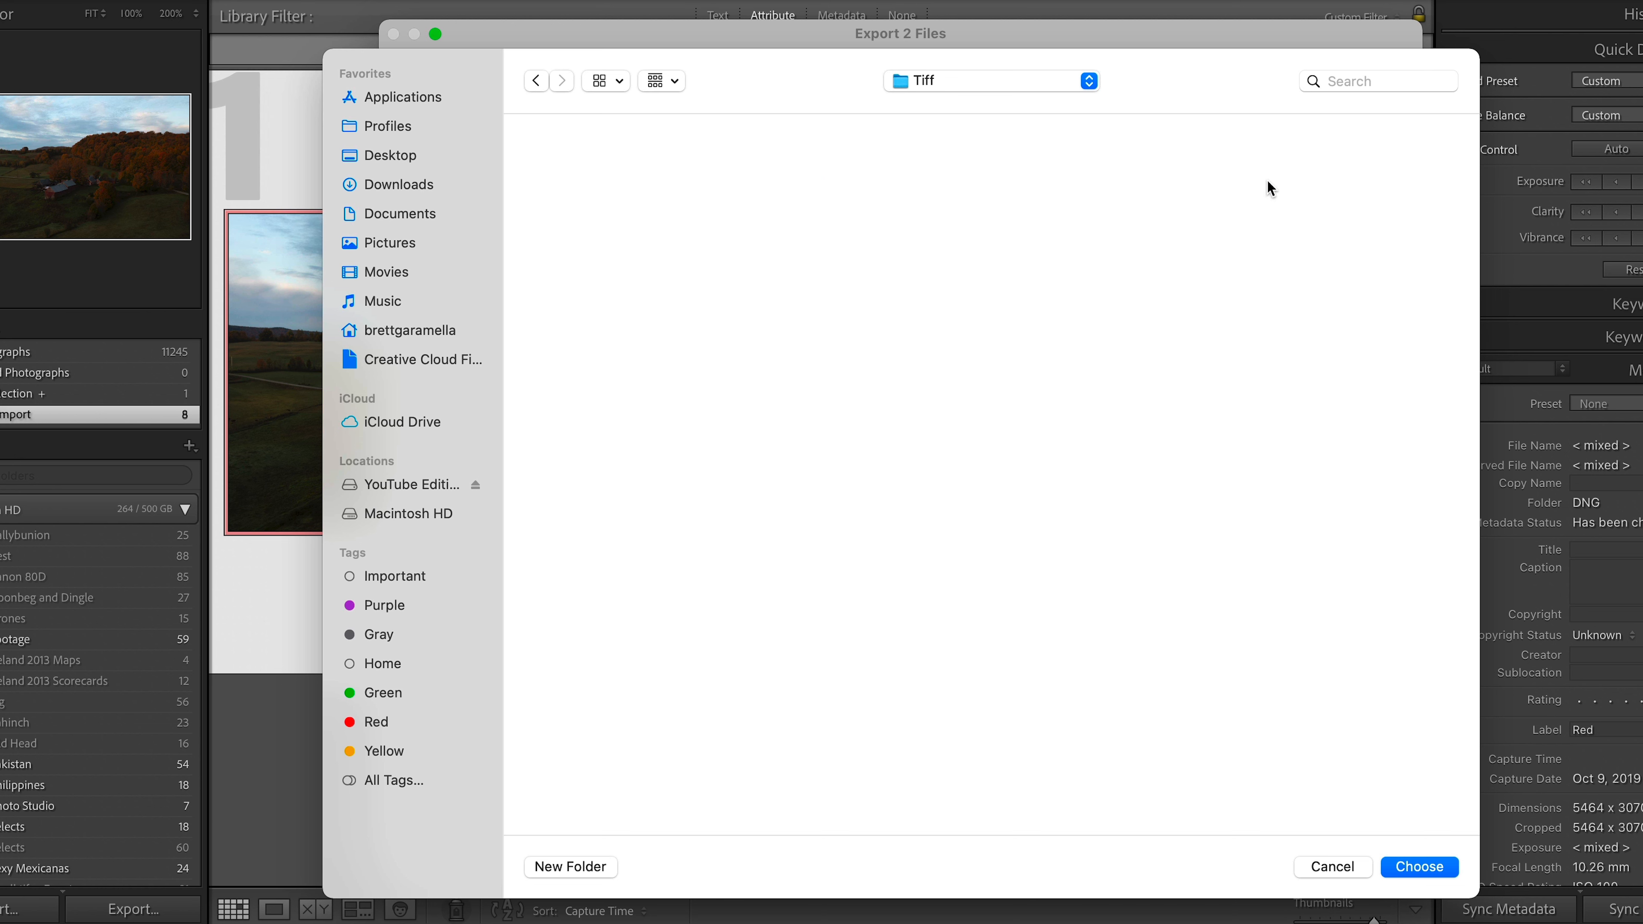
{"action": "left_click", "coordinate": [1414, 858]}
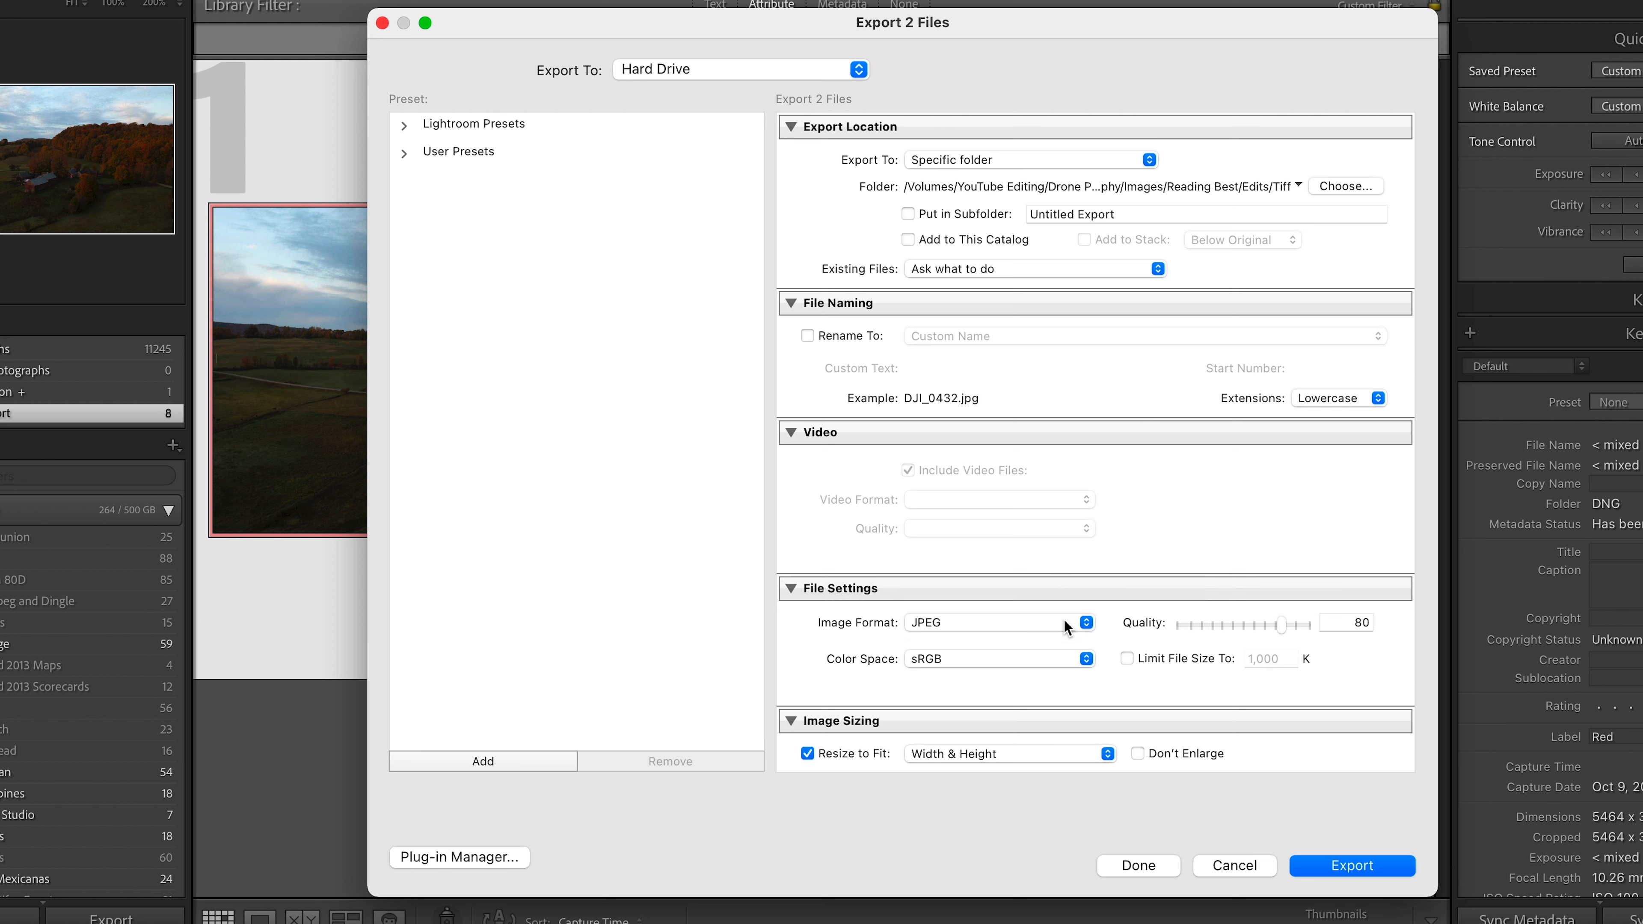
Set the export format to TIFF with no compression and a bit depth of 16 bits/component.
{"action": "left_click", "coordinate": [1064, 623]}
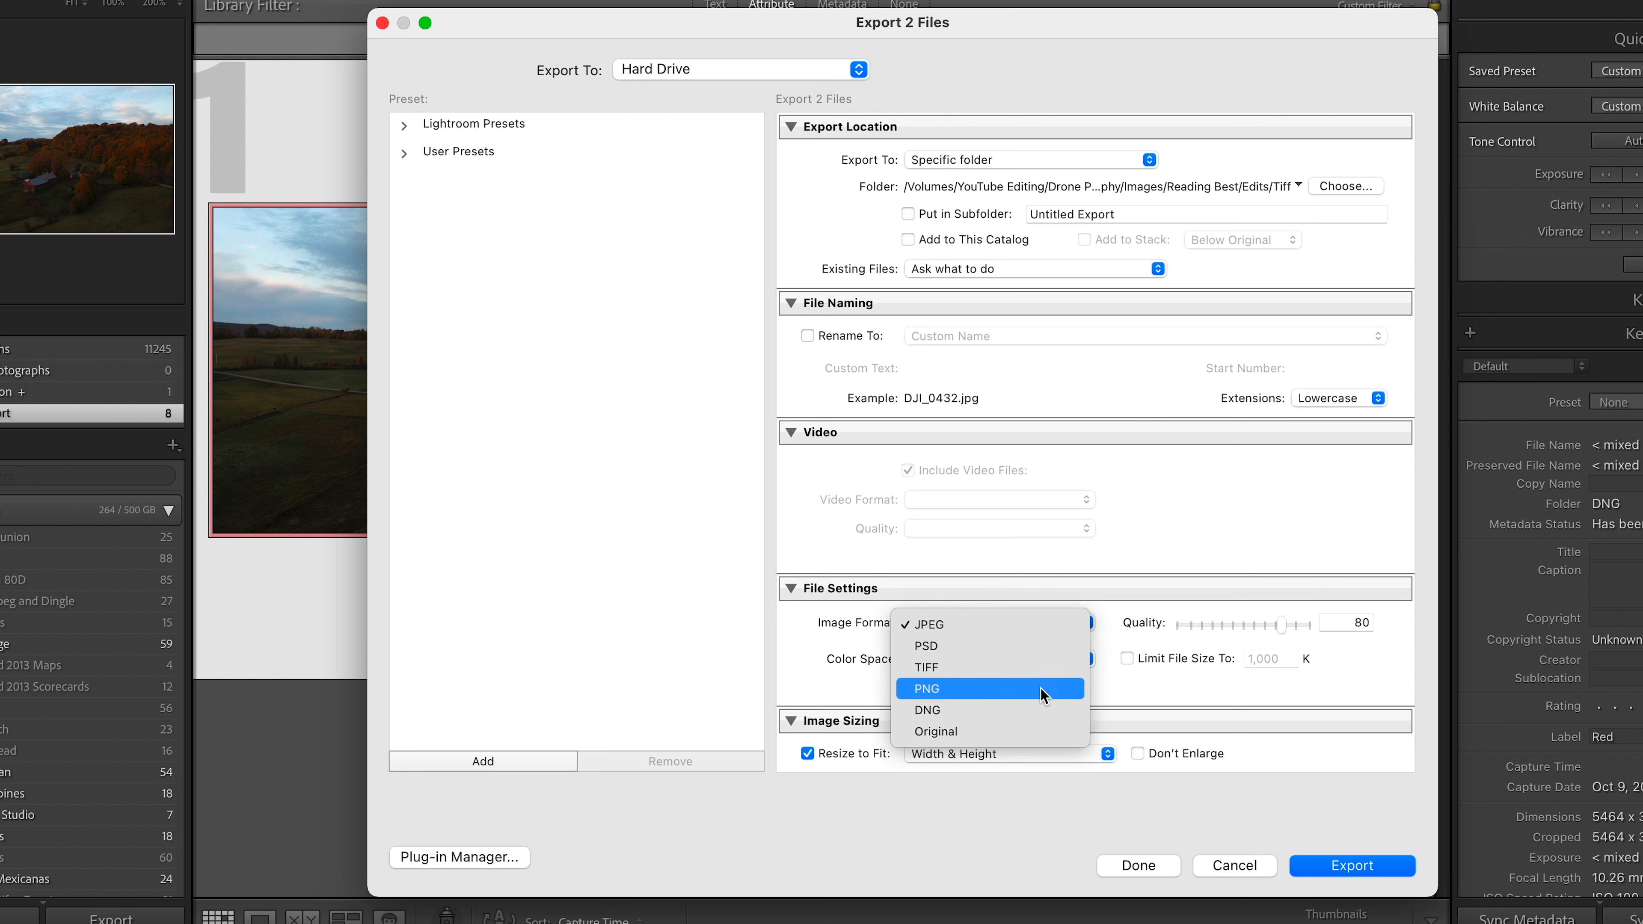
{"action": "left_click", "coordinate": [1028, 672]}
{"action": "scroll", "coordinate": [1297, 468], "scroll_direction": "down", "scroll_amount": 2}
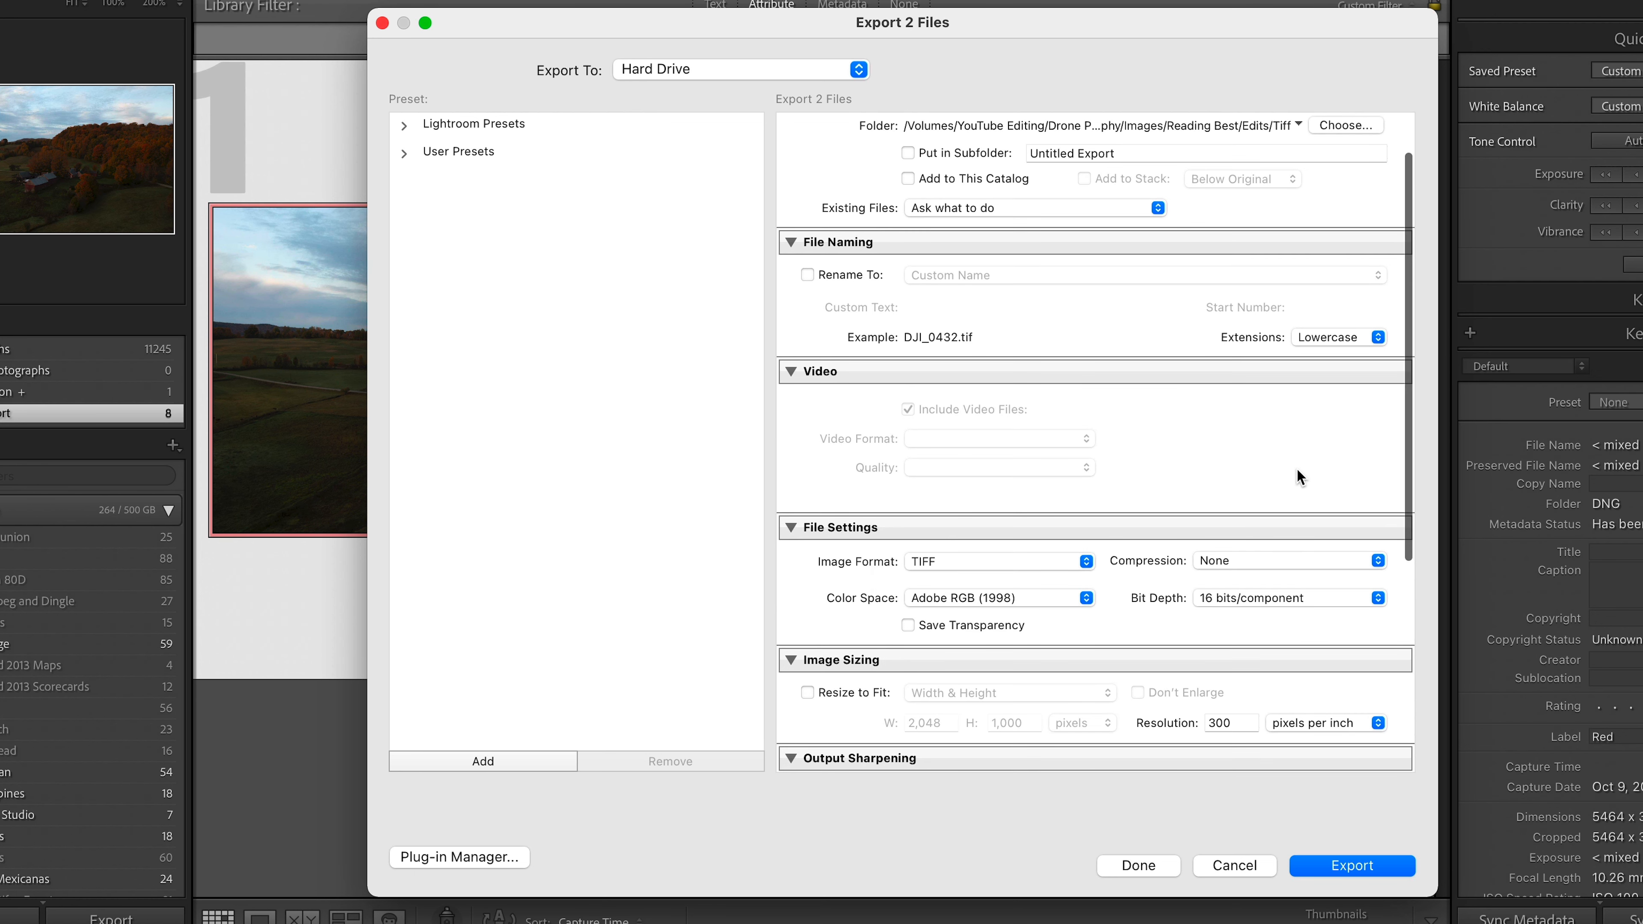
{"action": "left_click", "coordinate": [1209, 561]}
{"action": "left_click", "coordinate": [1228, 562]}
{"action": "left_click", "coordinate": [1238, 596]}
{"action": "left_click", "coordinate": [1238, 597]}
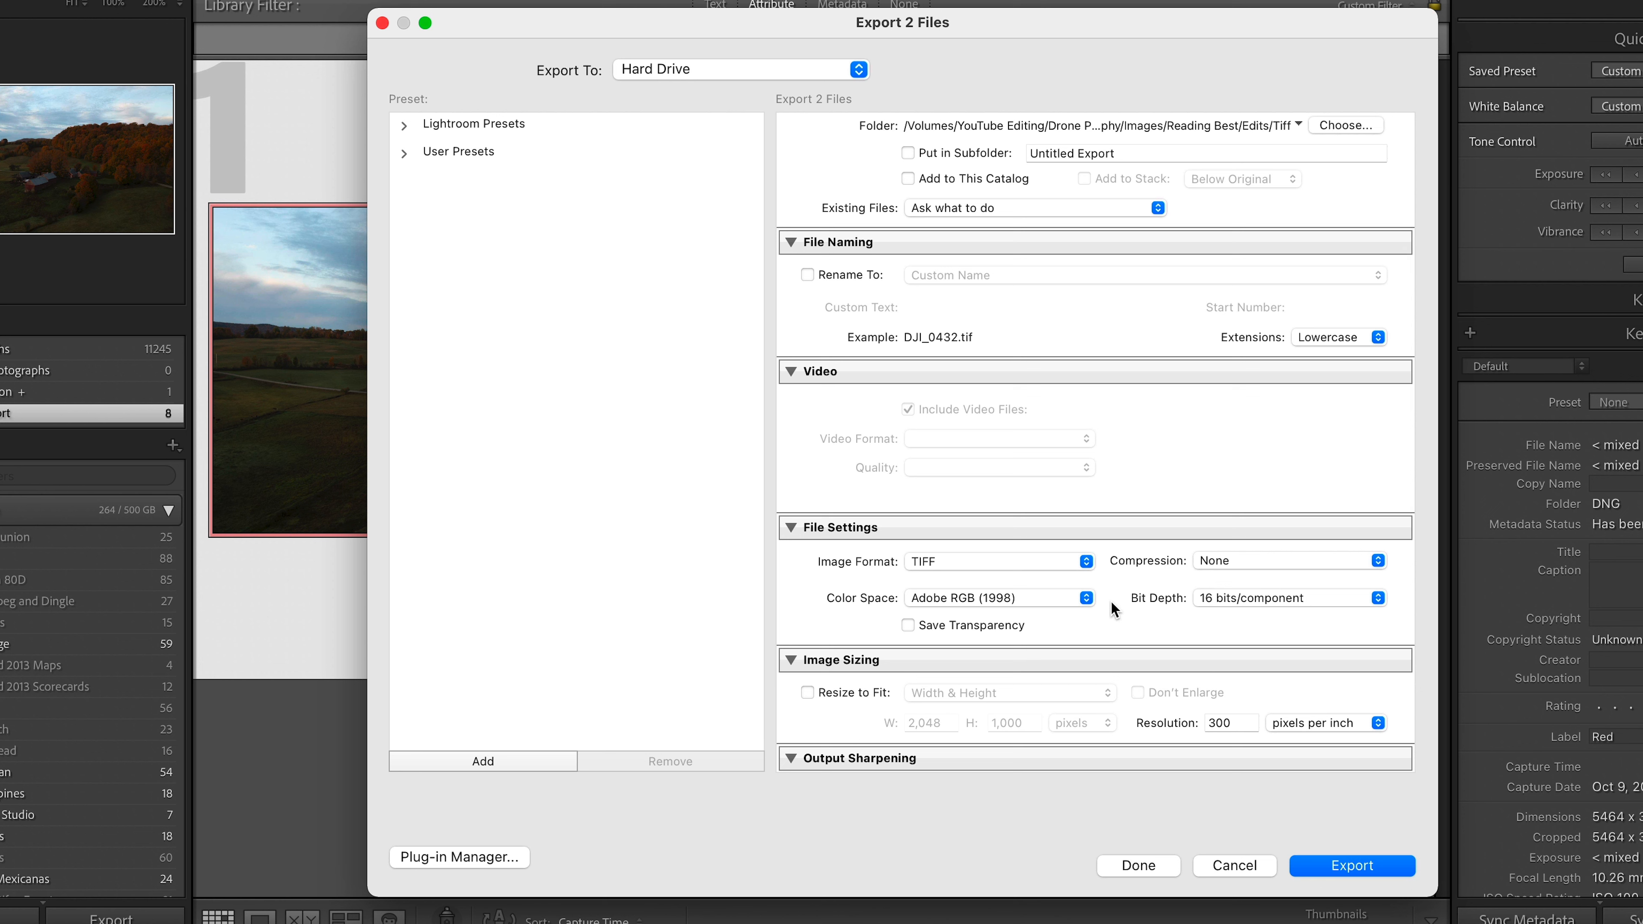
Review the color space options, keep Adobe RGB (1998), and export the two photos.
{"action": "left_click", "coordinate": [1078, 601]}
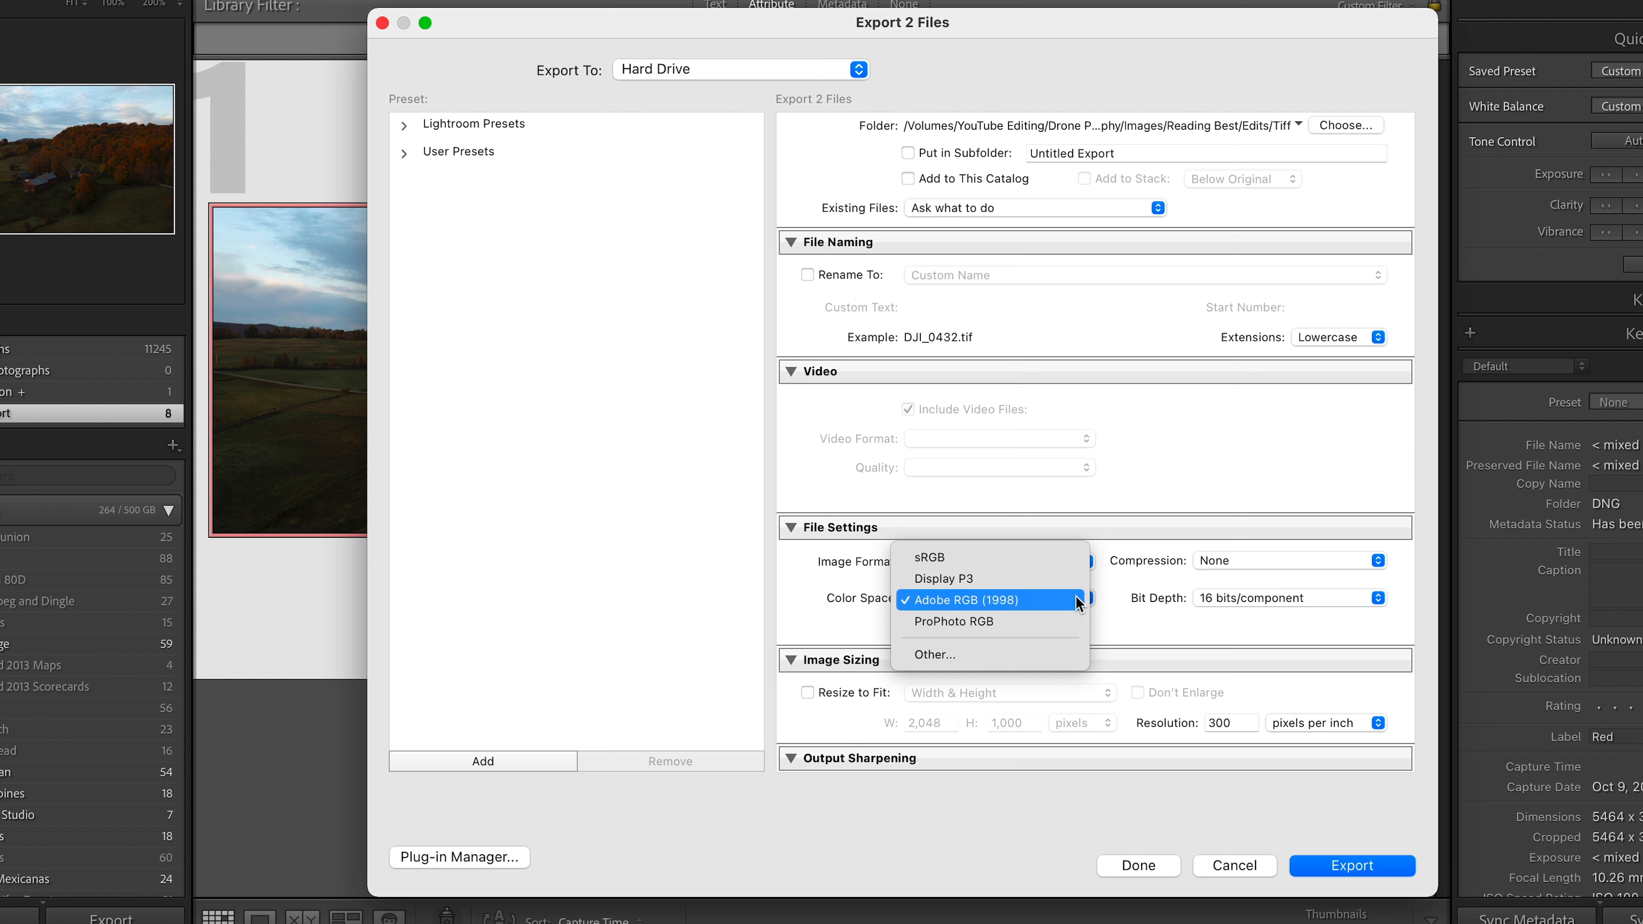
{"action": "left_click", "coordinate": [1077, 600]}
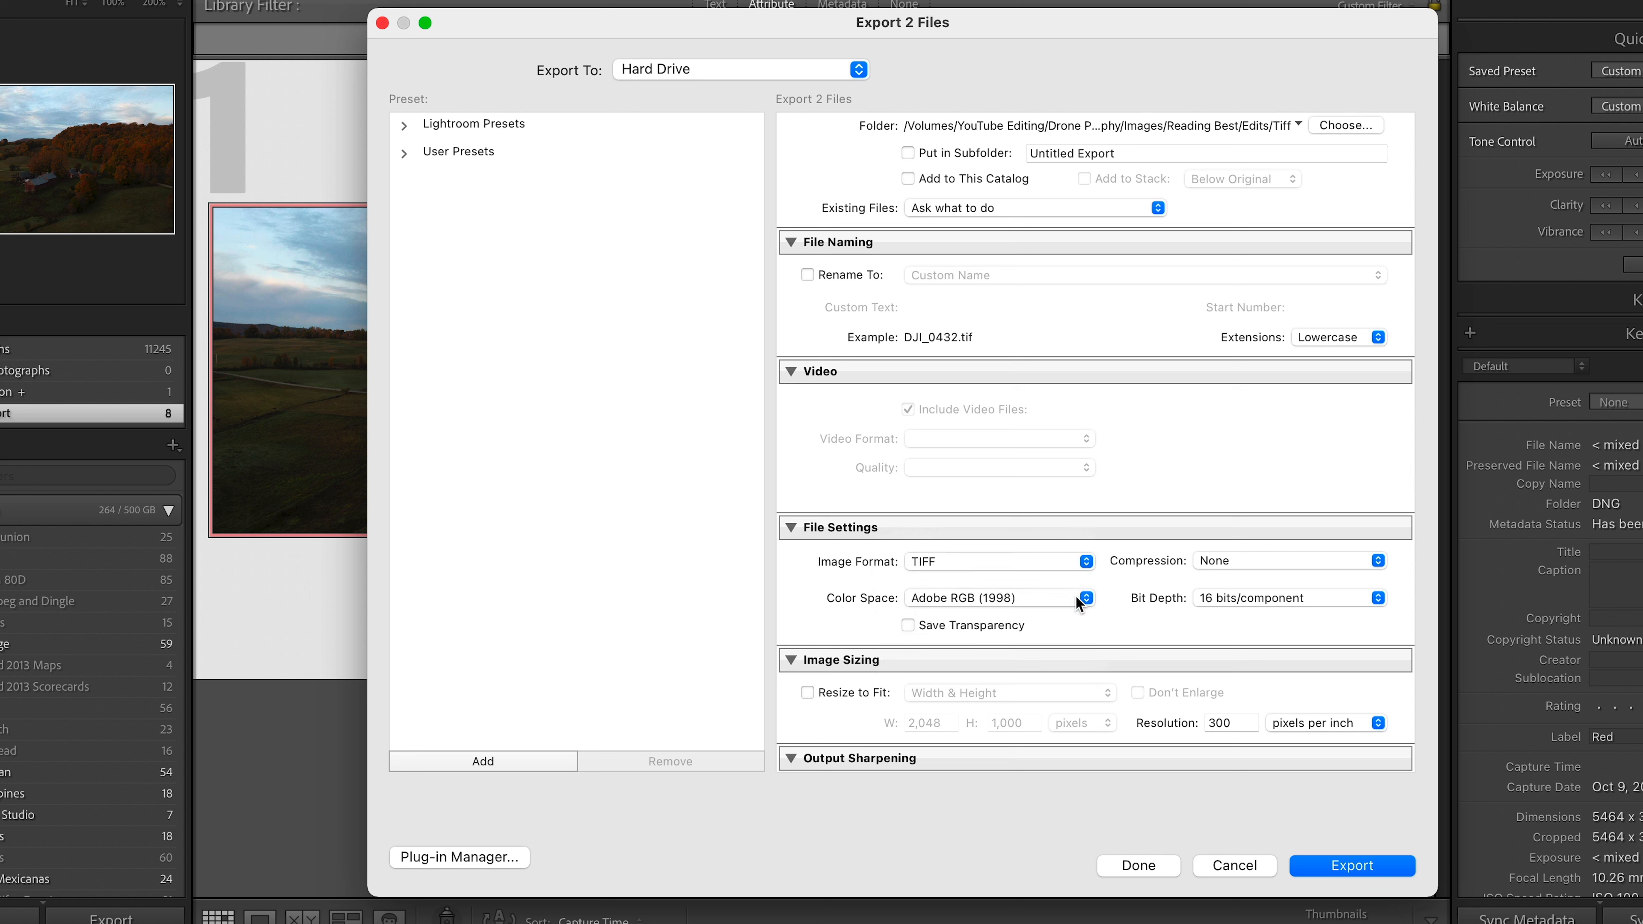
{"action": "left_click", "coordinate": [1075, 596]}
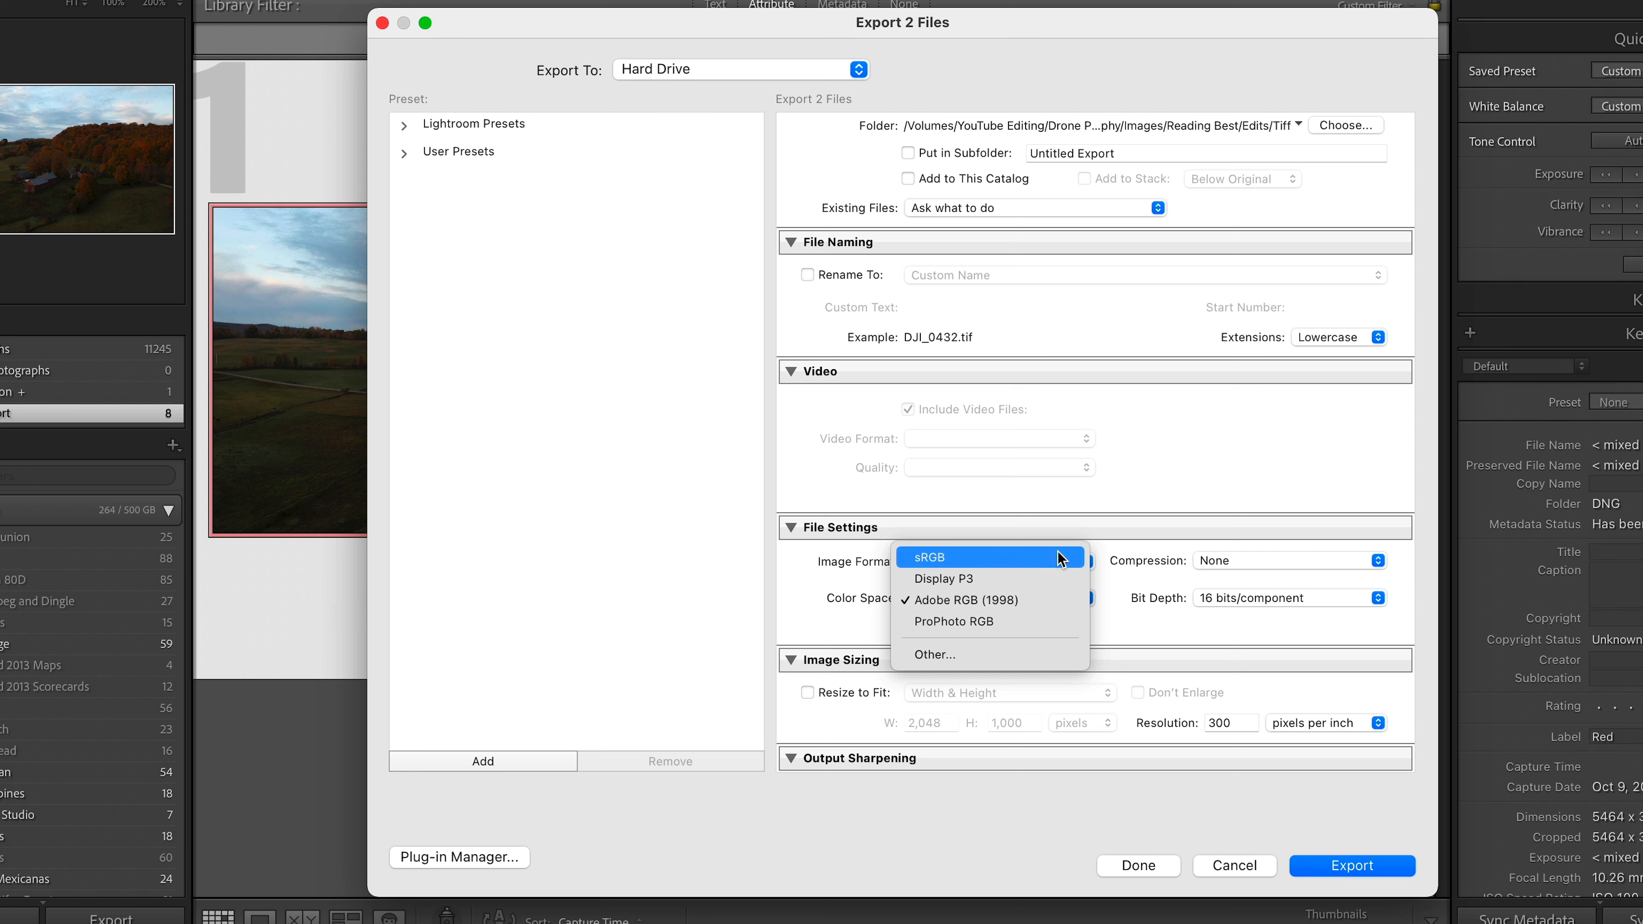
{"action": "left_click", "coordinate": [1064, 602]}
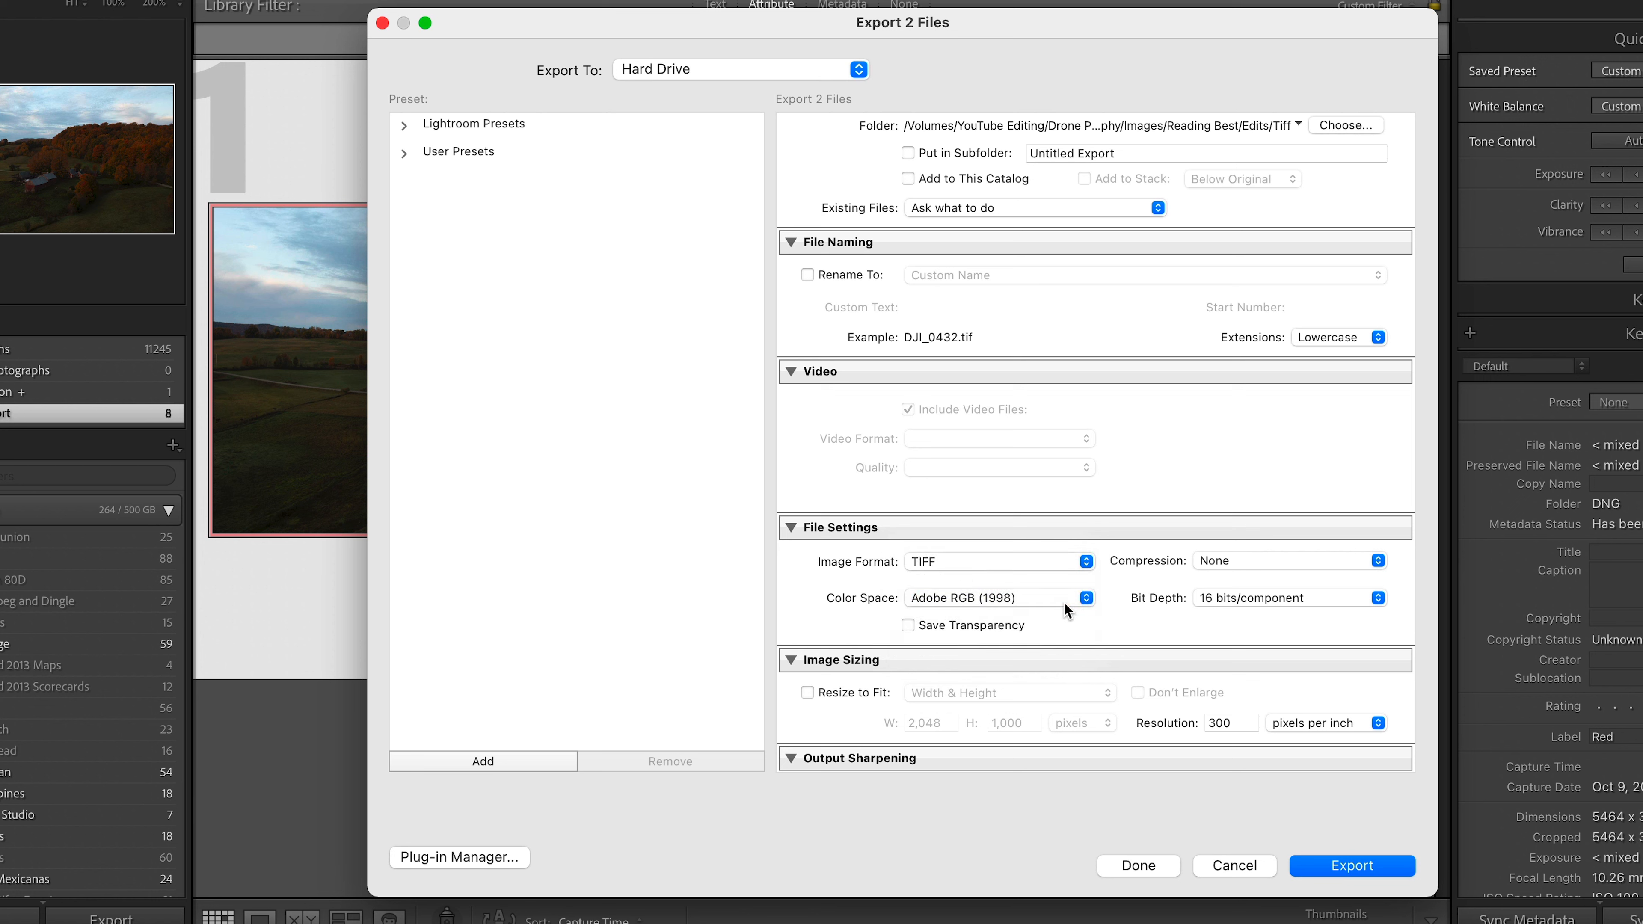
{"action": "left_click", "coordinate": [1345, 865]}
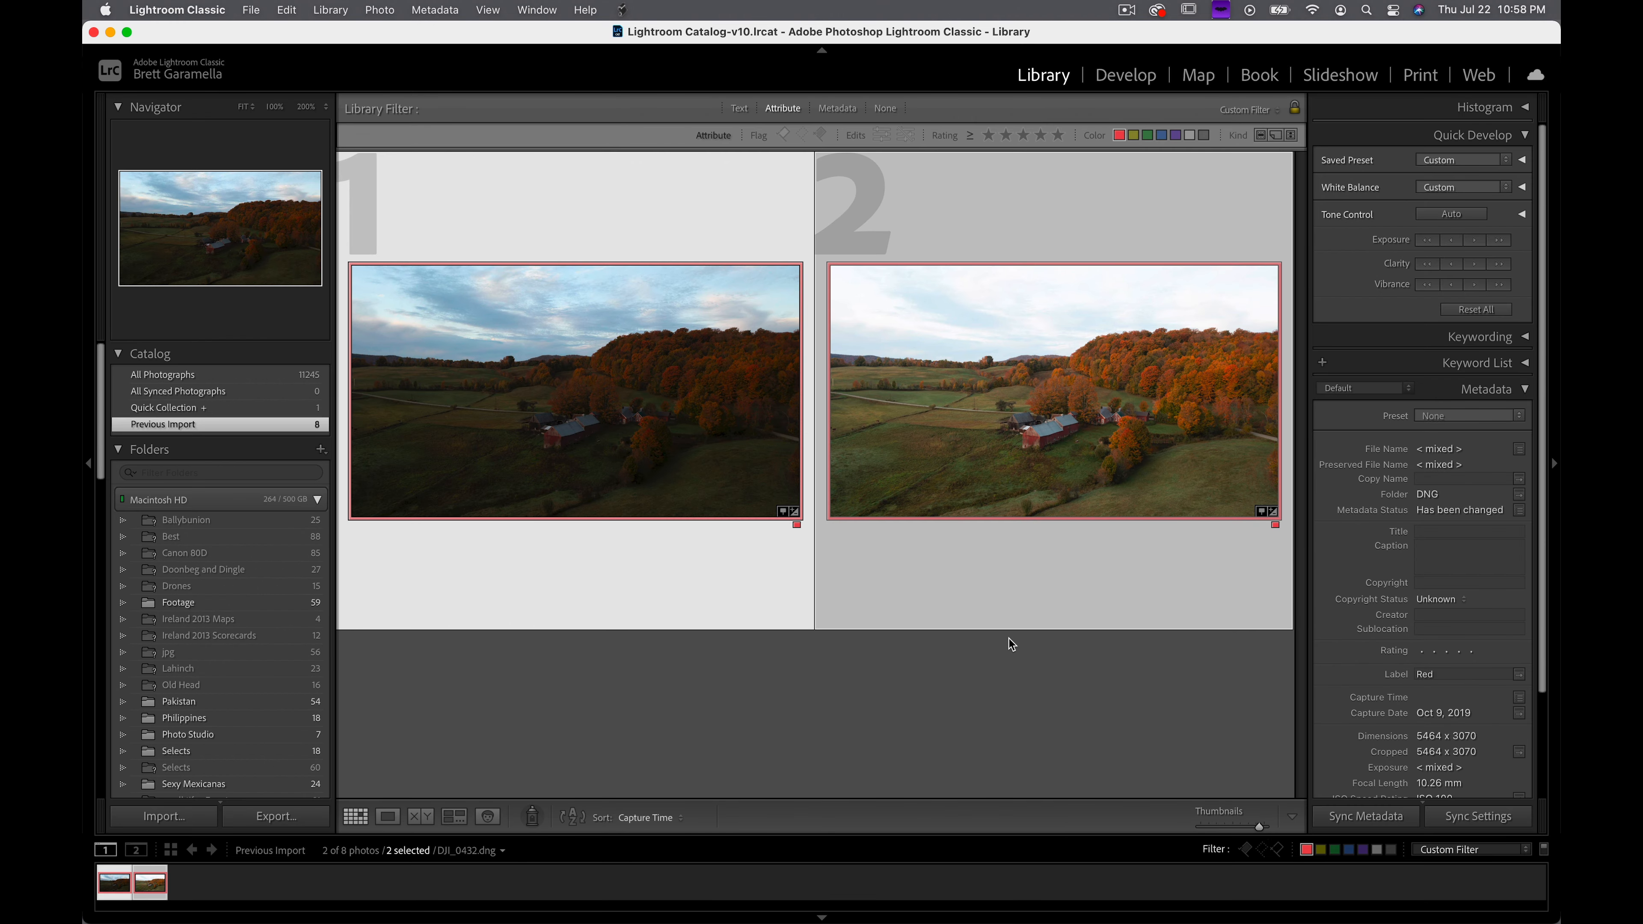
Quit Lightroom Classic and open DJI_0432.tif and DJI_0433.tif from the Tiff folder in Photoshop.
{"action": "left_click", "coordinate": [176, 10]}
{"action": "left_click", "coordinate": [233, 231]}
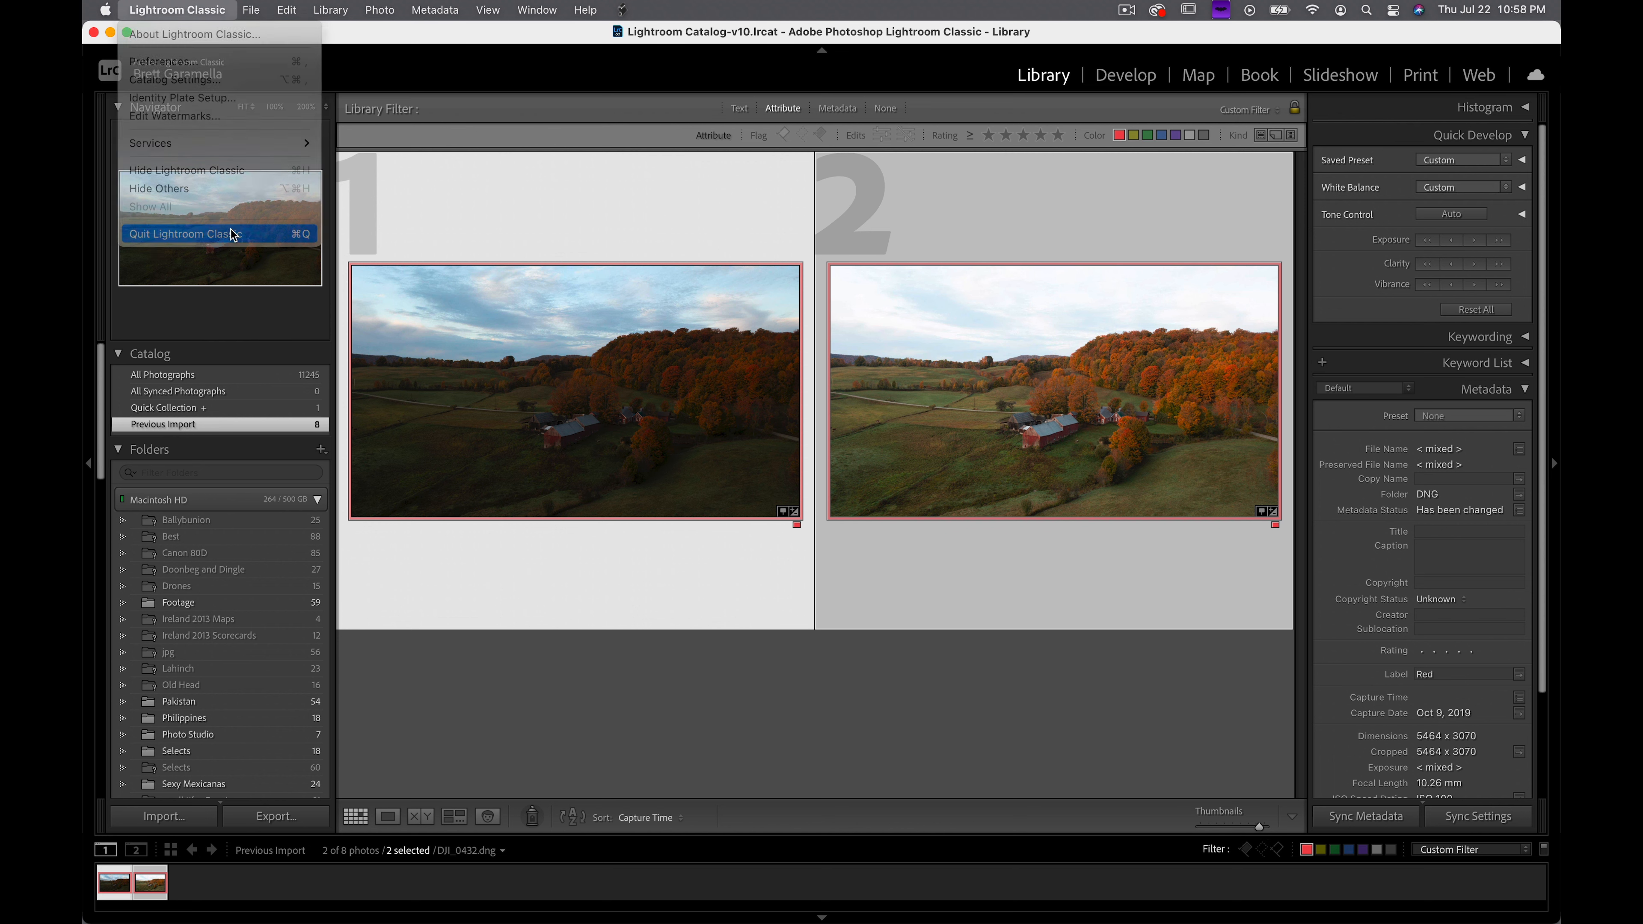
{"action": "left_click", "coordinate": [967, 312]}
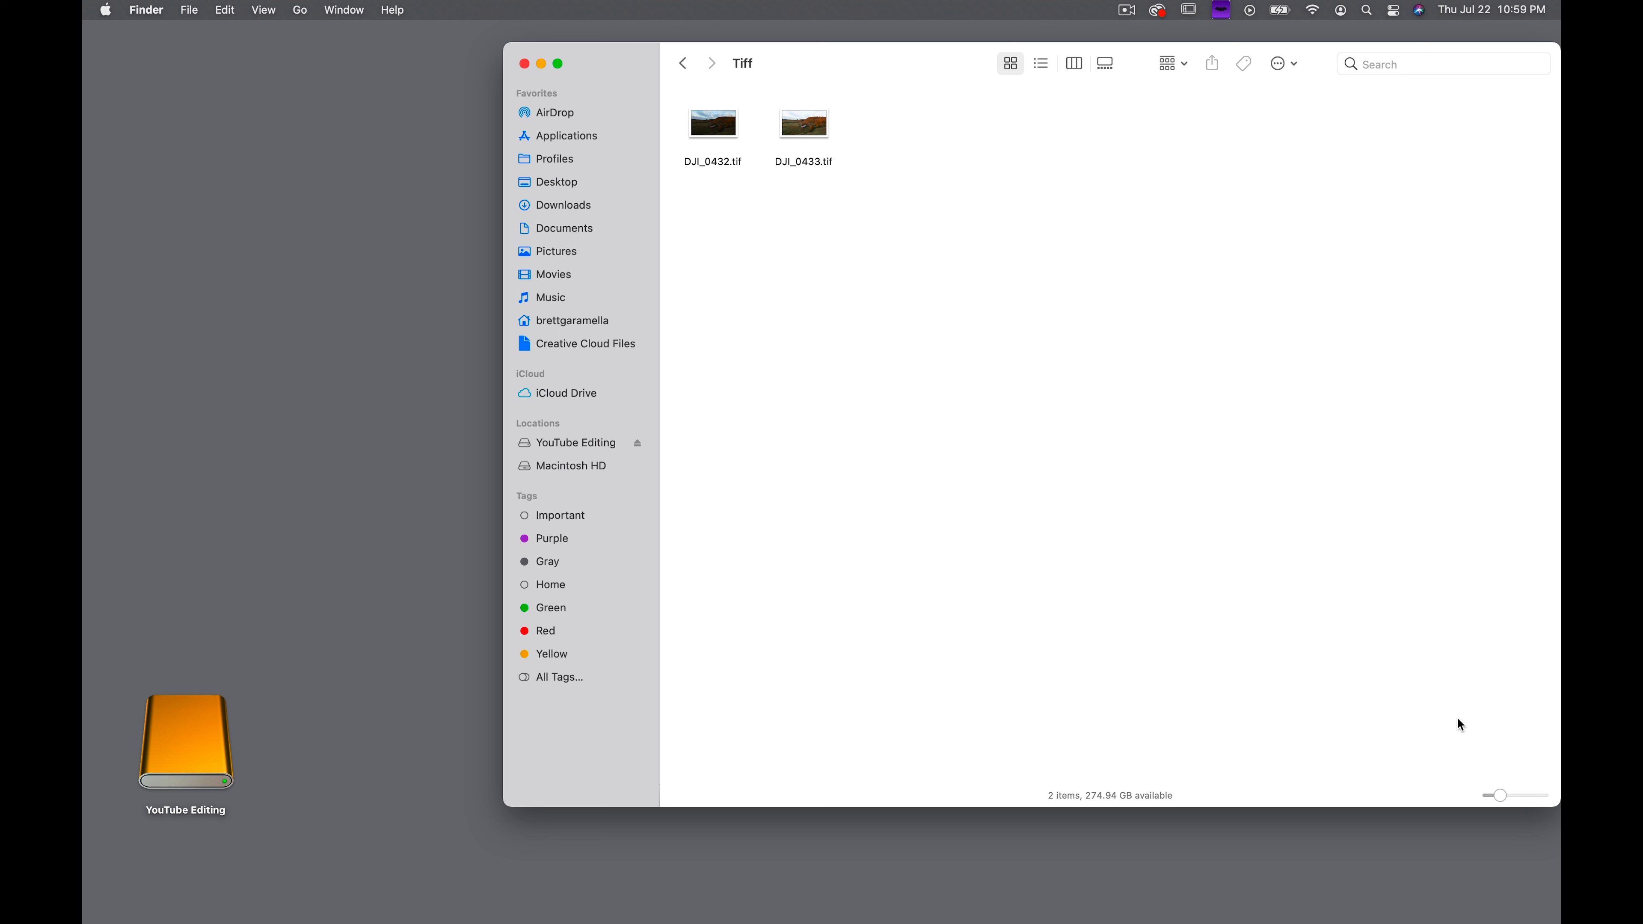
{"action": "left_click_drag", "start_coordinate": [1500, 800], "coordinate": [1526, 795]}
{"action": "left_click_drag", "start_coordinate": [1108, 360], "coordinate": [742, 905]}
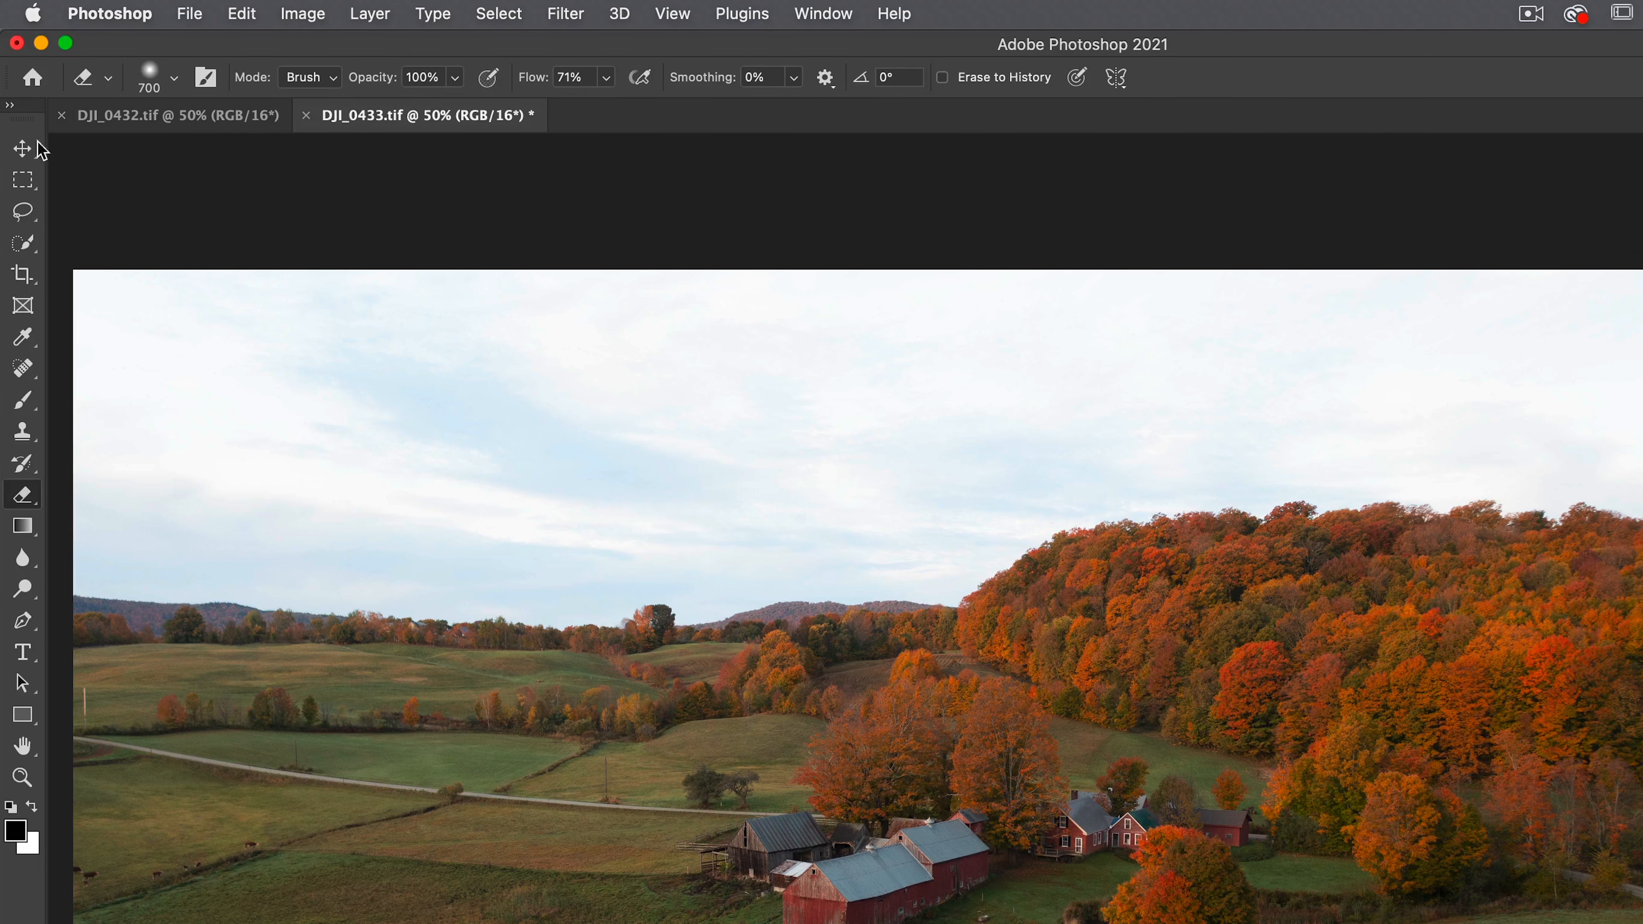
Start Sky Replacement on DJI_0433.tif, move its dialog clear of the barns, and show the available skies.
{"action": "left_click", "coordinate": [19, 115]}
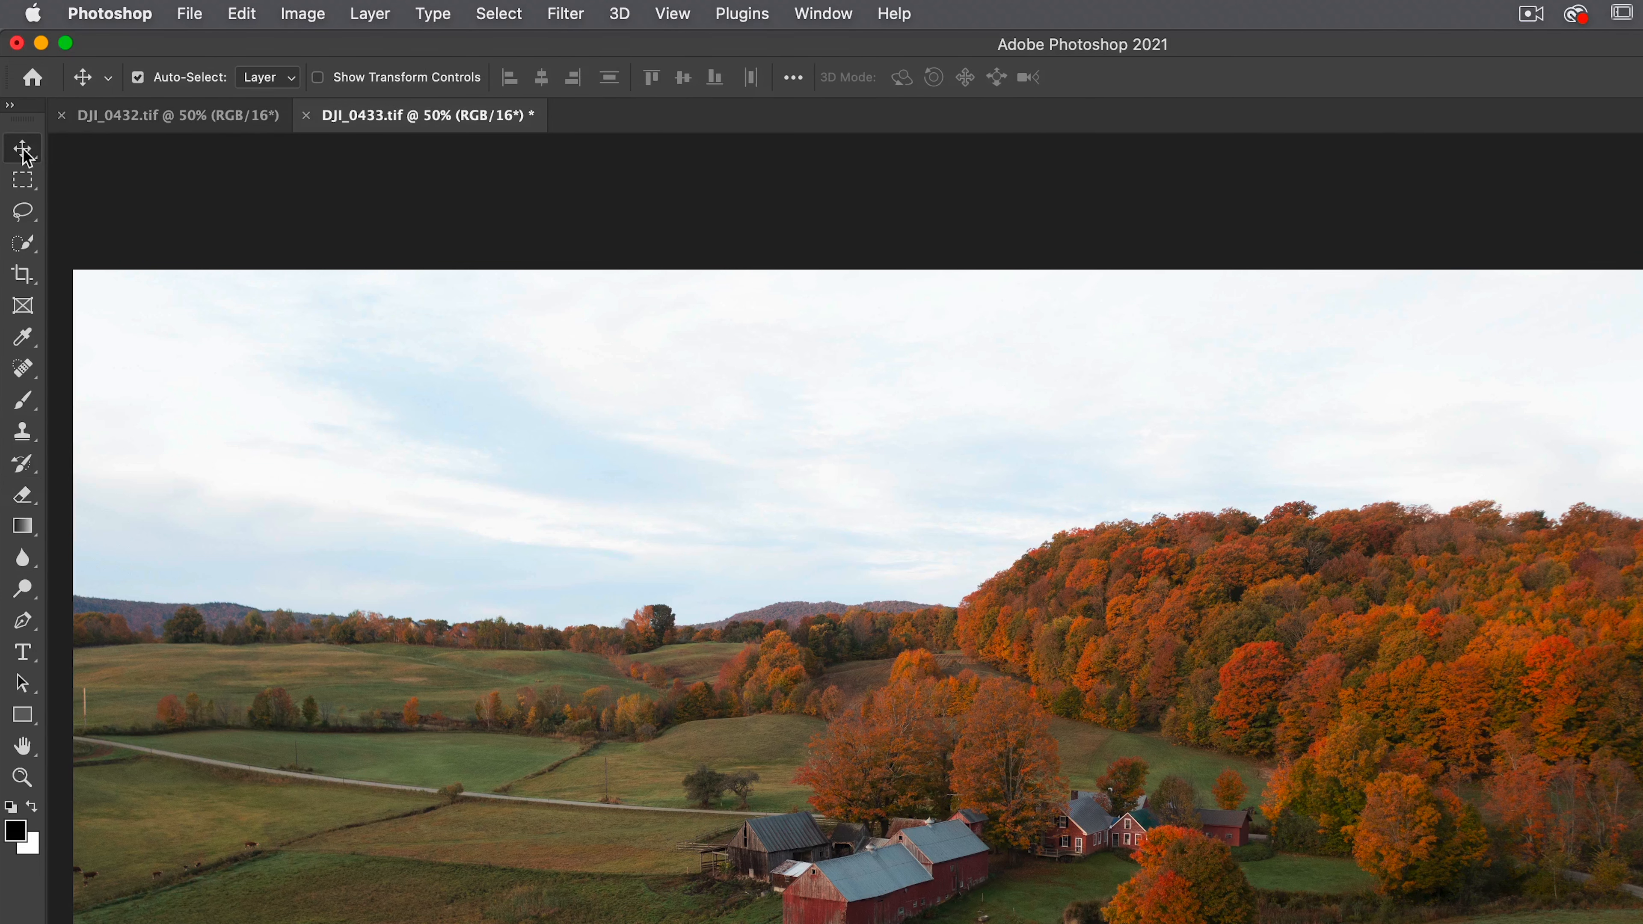
{"action": "left_click", "coordinate": [251, 12]}
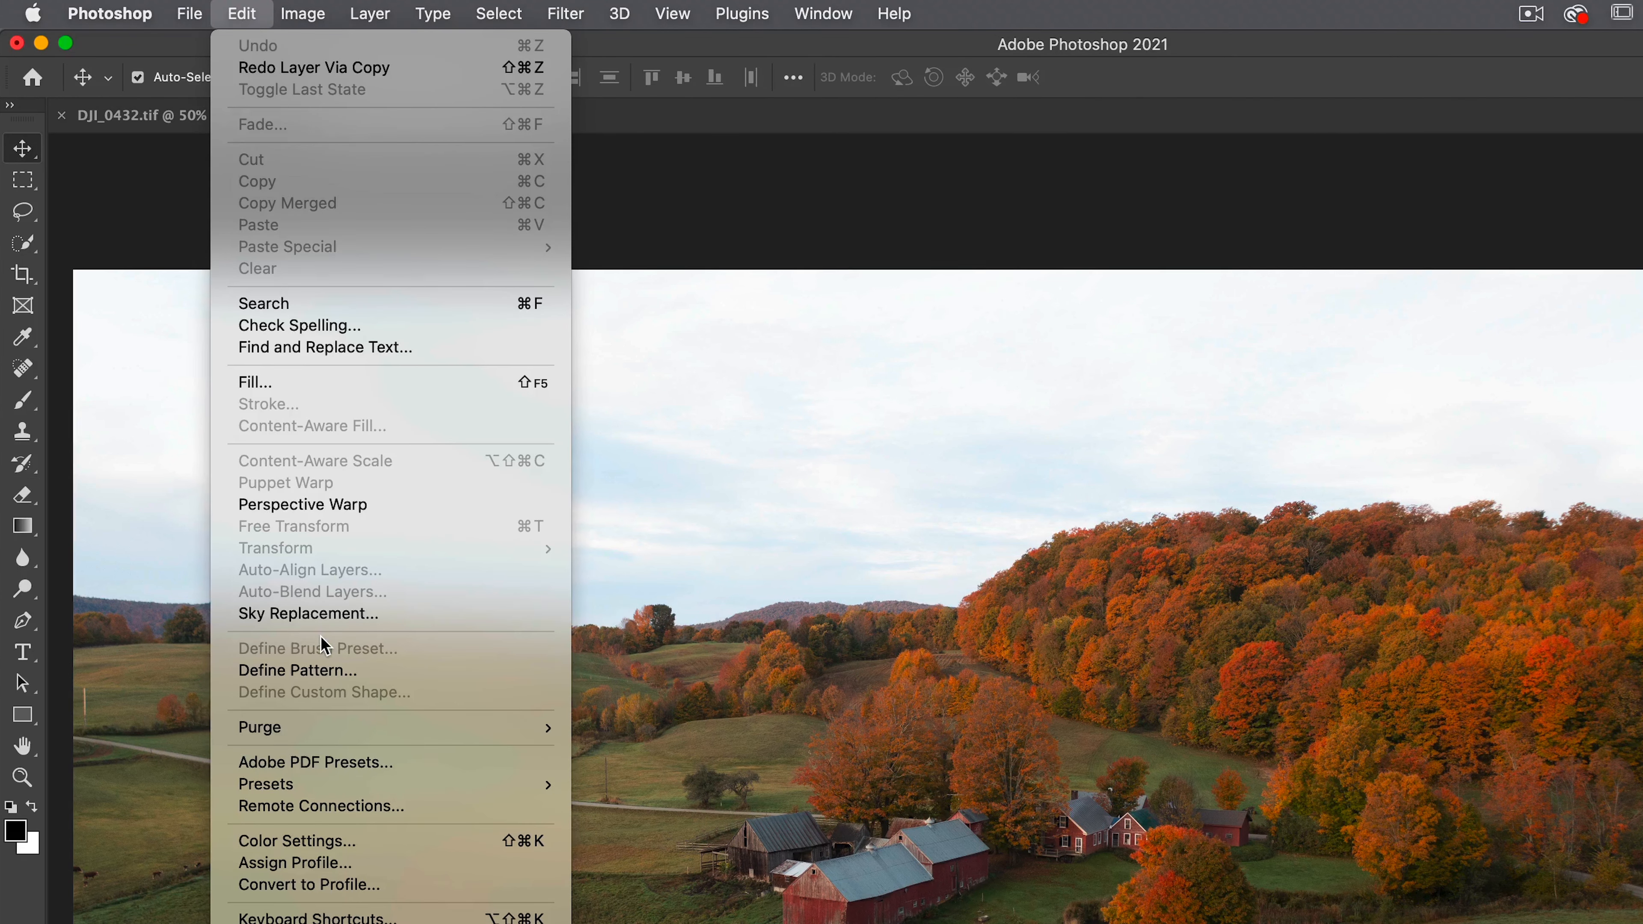
{"action": "left_click", "coordinate": [332, 615]}
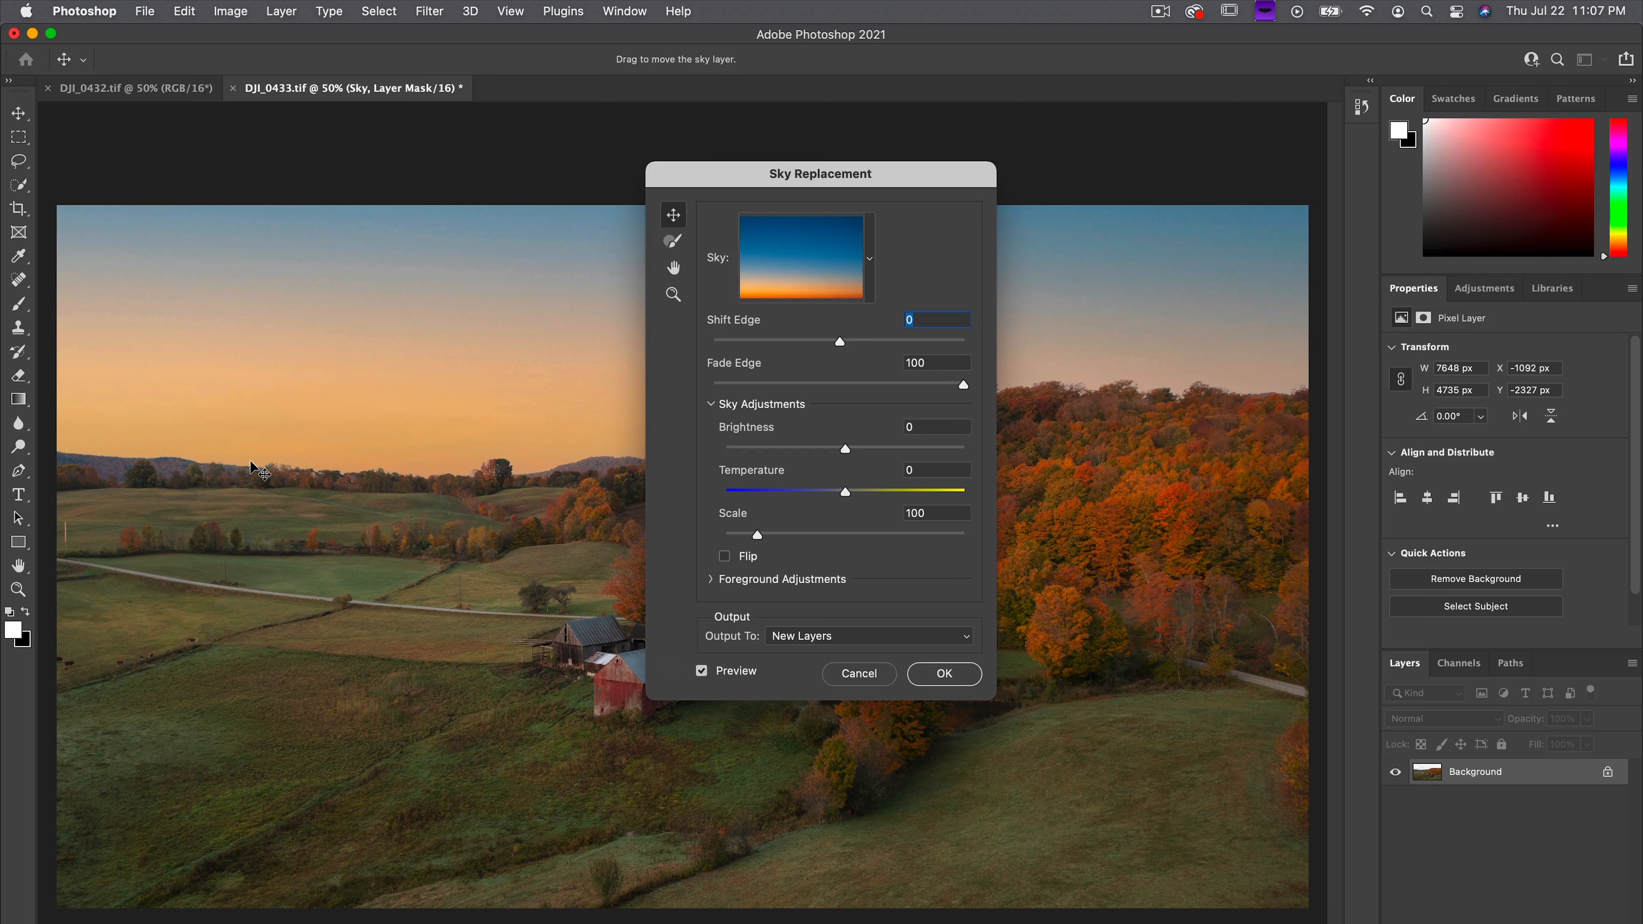
{"action": "left_click", "coordinate": [870, 260]}
{"action": "left_click", "coordinate": [870, 259]}
{"action": "left_click_drag", "start_coordinate": [858, 183], "coordinate": [1053, 175]}
{"action": "left_click", "coordinate": [1065, 253]}
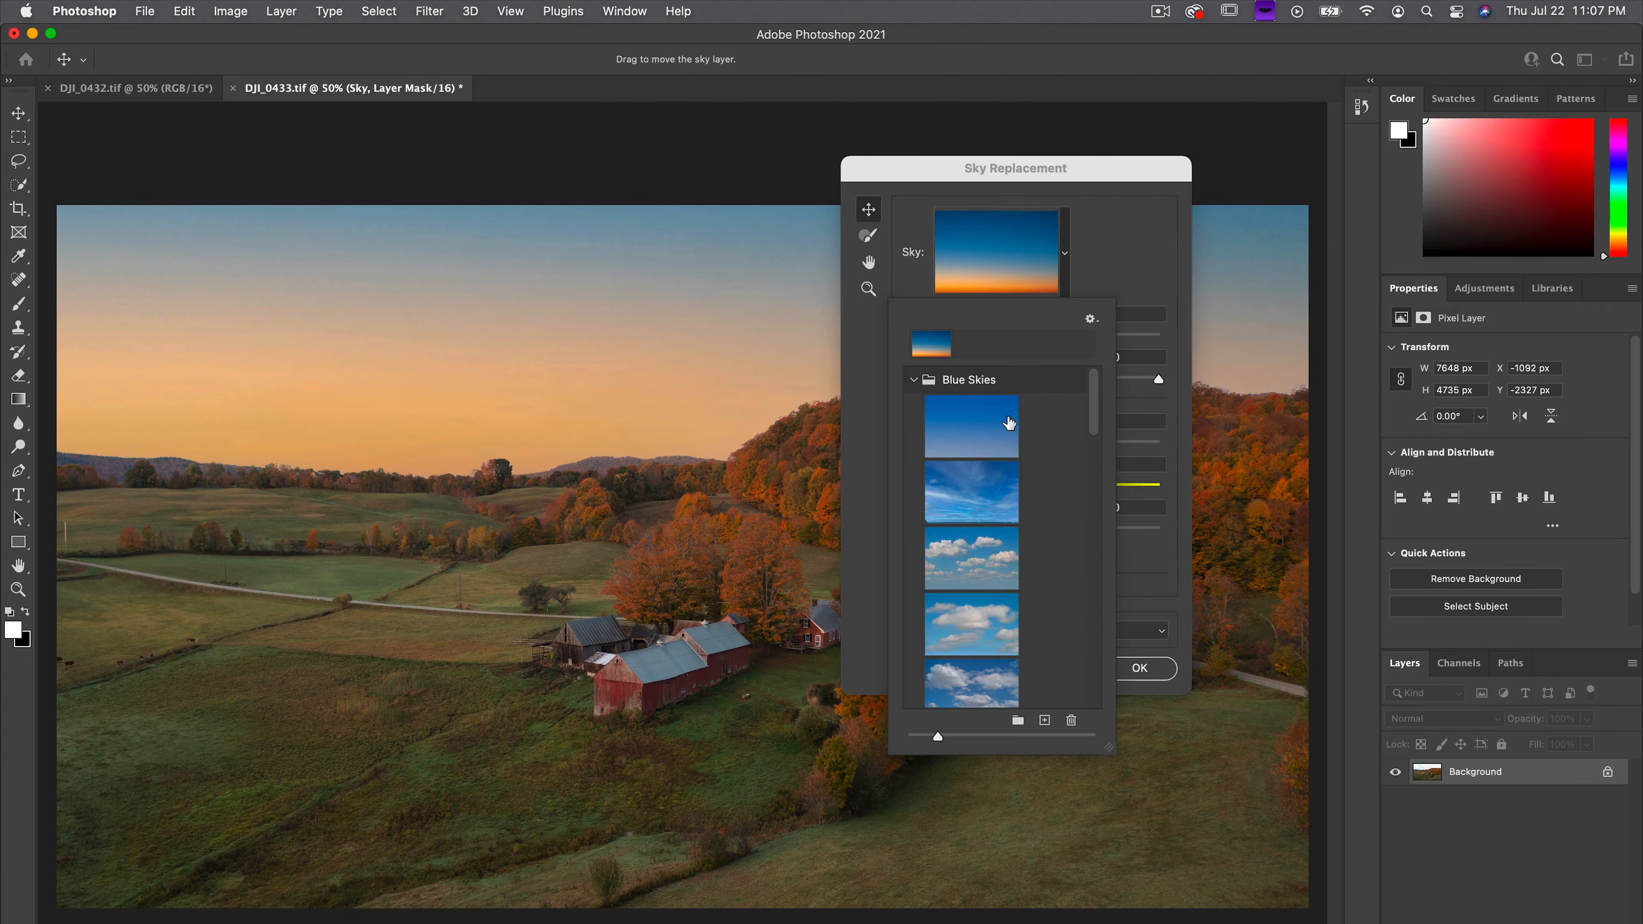
Try the second, third and fourth skies of the Blue Skies group on the photo.
{"action": "left_click", "coordinate": [981, 499]}
{"action": "left_click", "coordinate": [979, 559]}
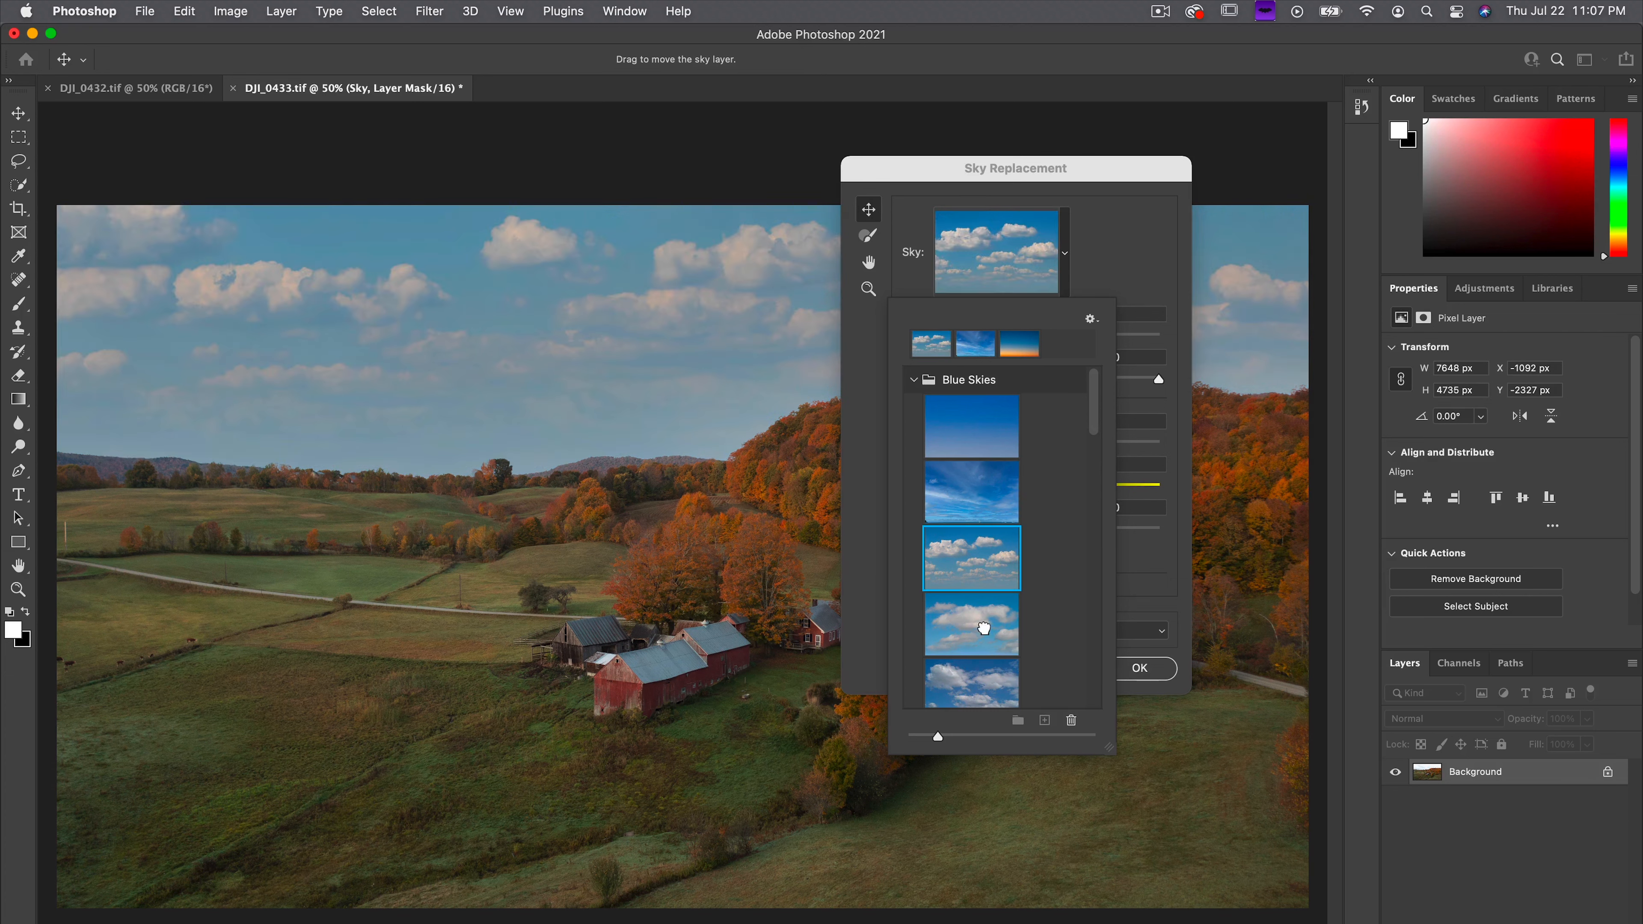
{"action": "left_click", "coordinate": [981, 625]}
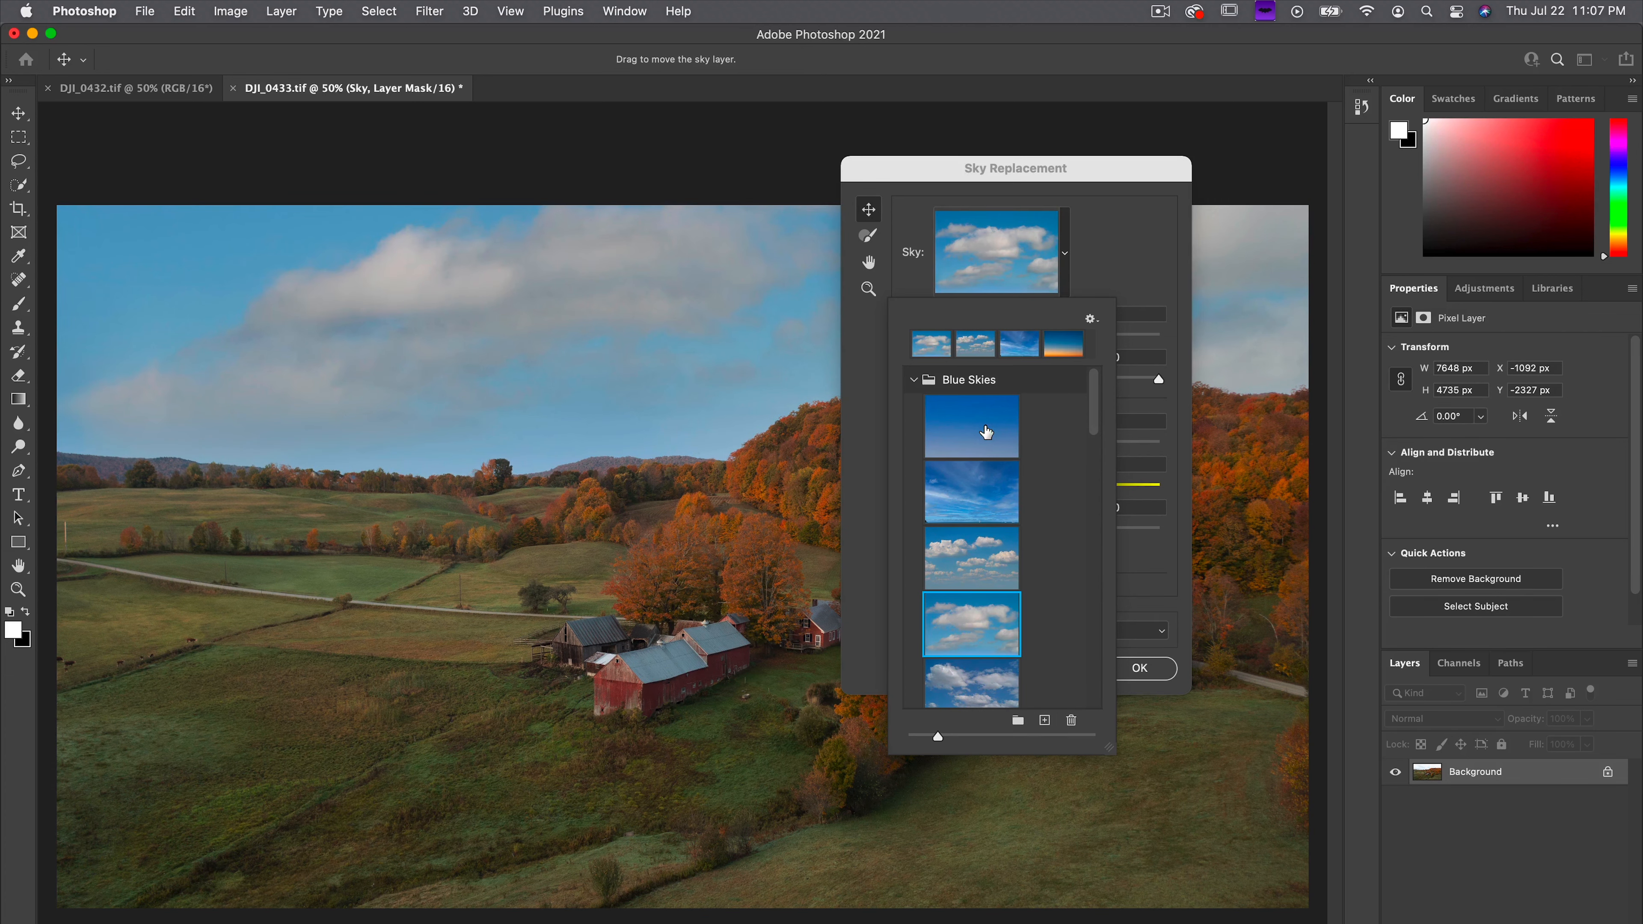
Import DJI_0432.tif from the Tiff folder as a custom sky and apply it to the photo as new layers.
{"action": "left_click", "coordinate": [1045, 721]}
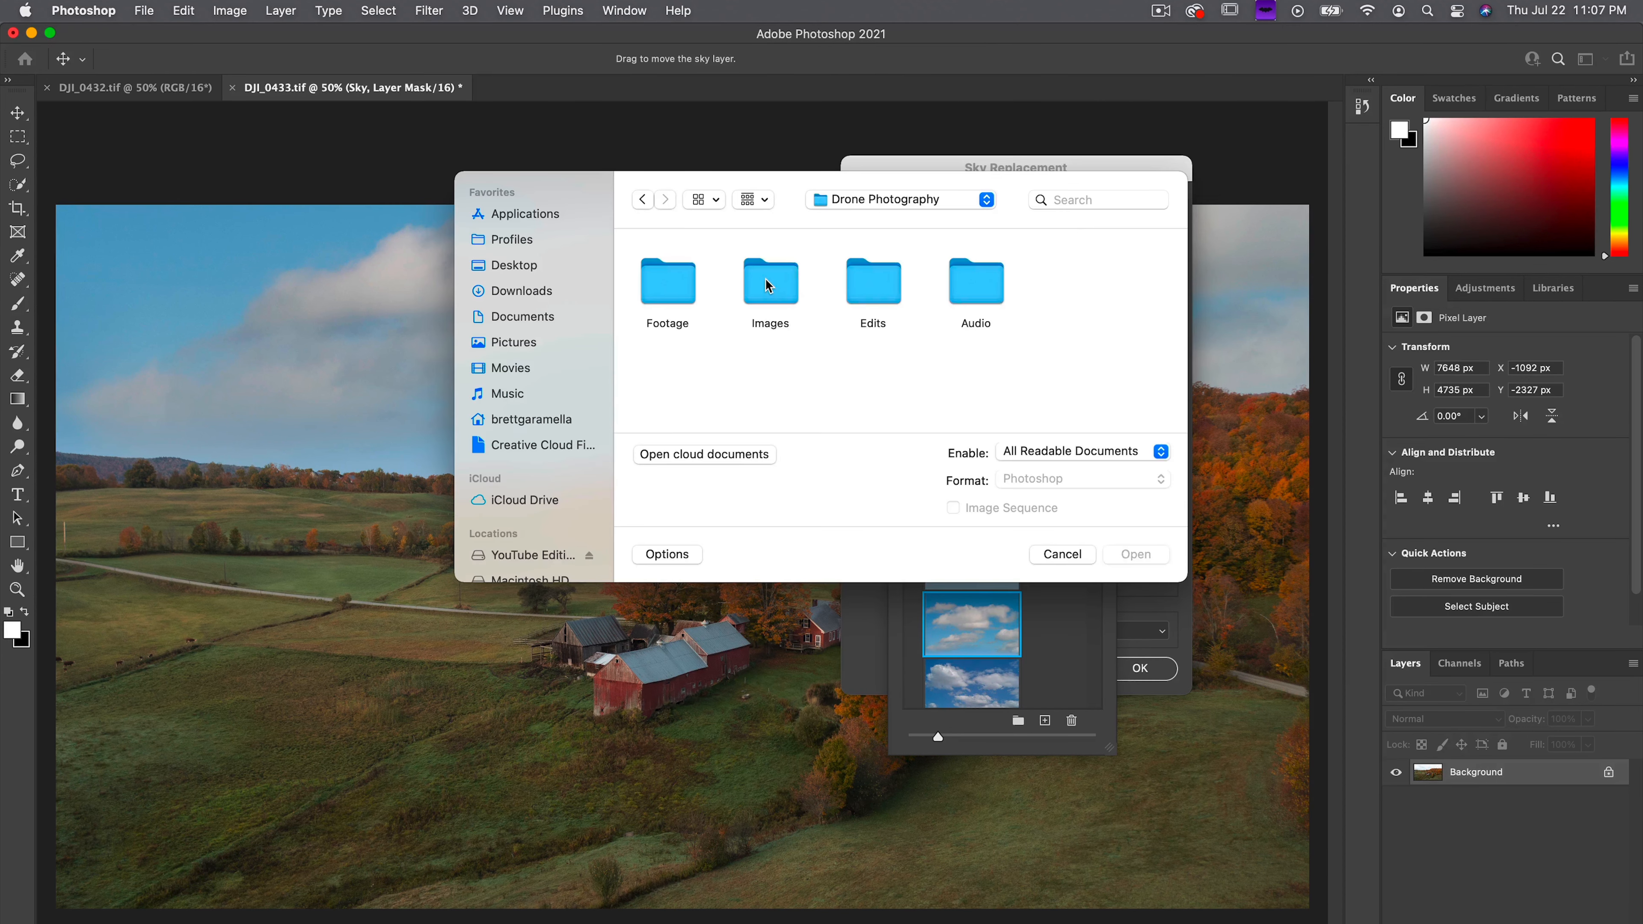
{"action": "double_click", "coordinate": [765, 278]}
{"action": "double_click", "coordinate": [676, 284]}
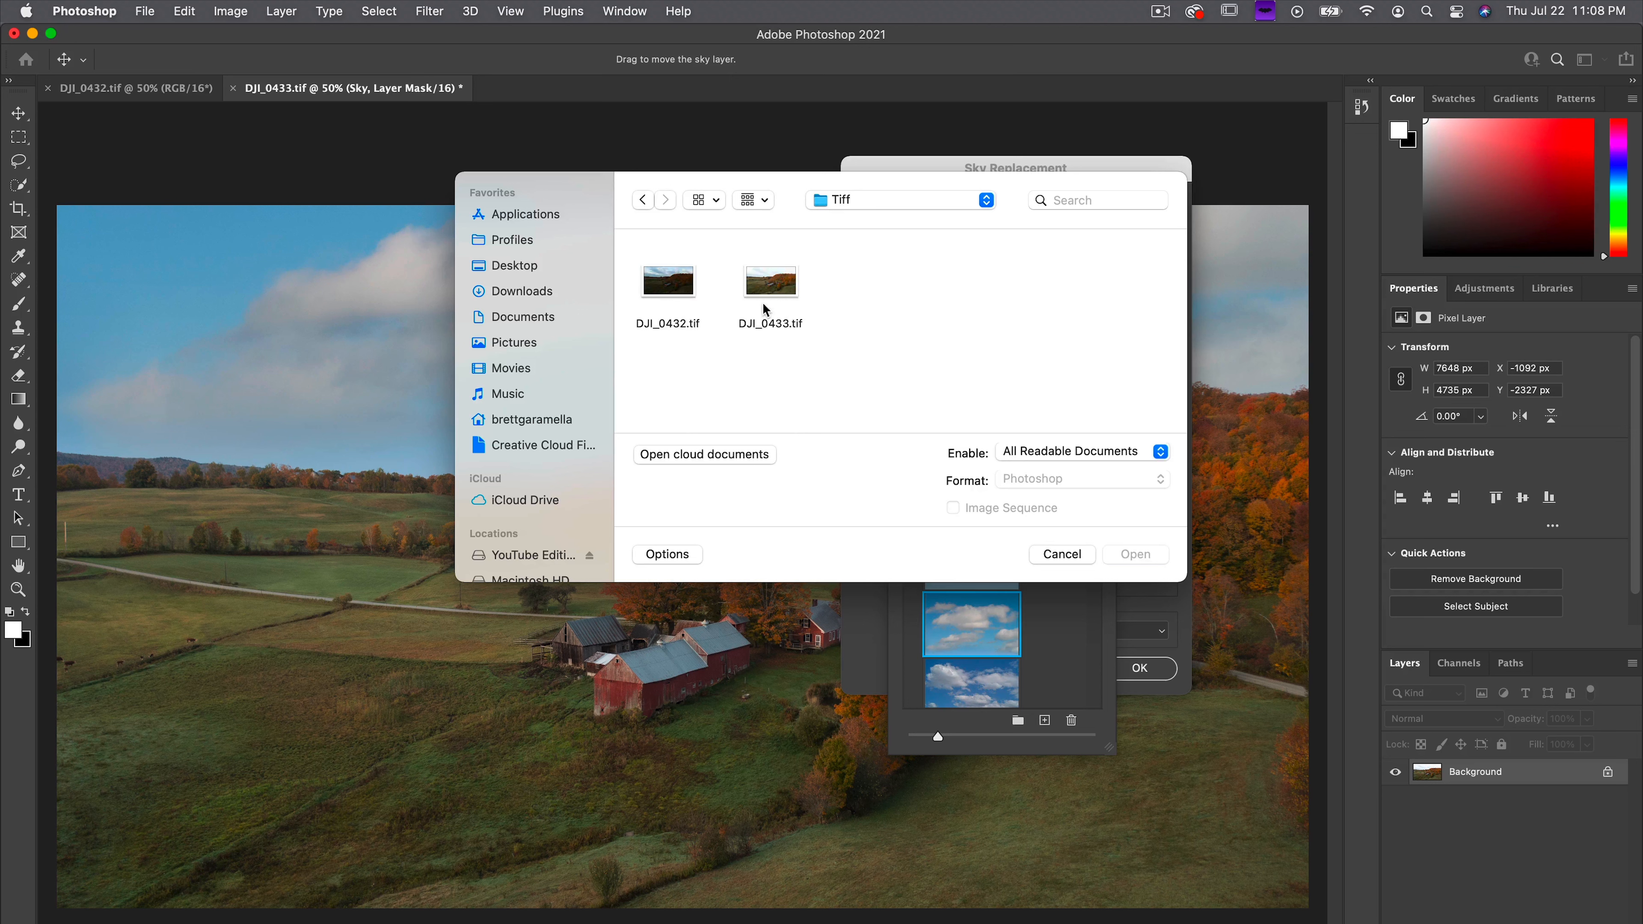
{"action": "left_click", "coordinate": [687, 289]}
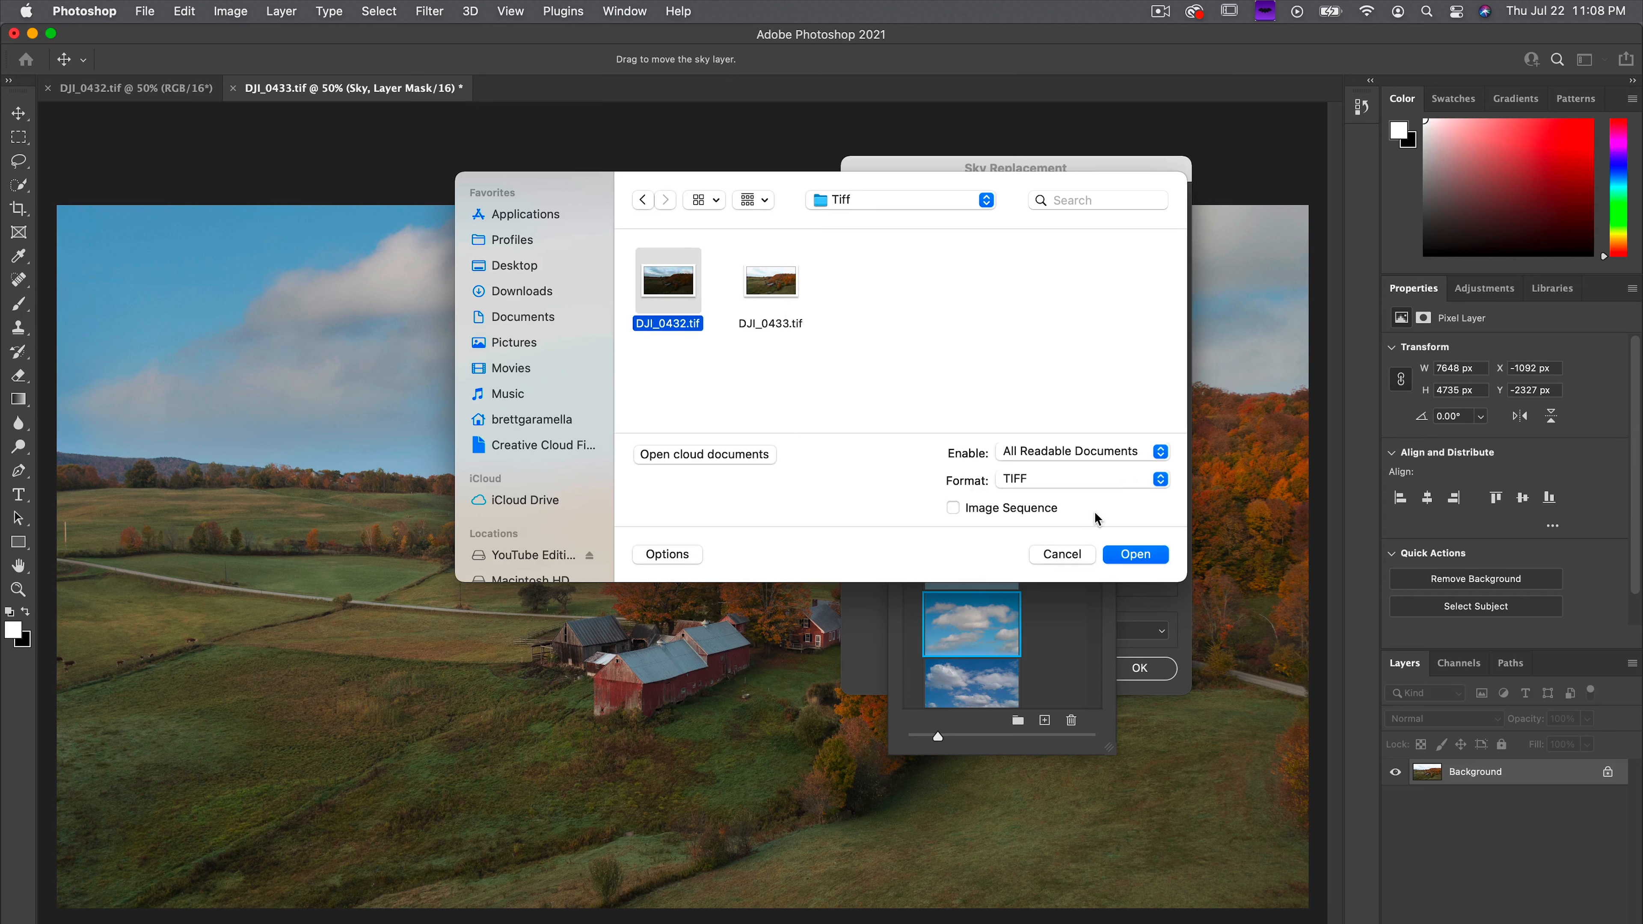
{"action": "left_click", "coordinate": [1118, 552]}
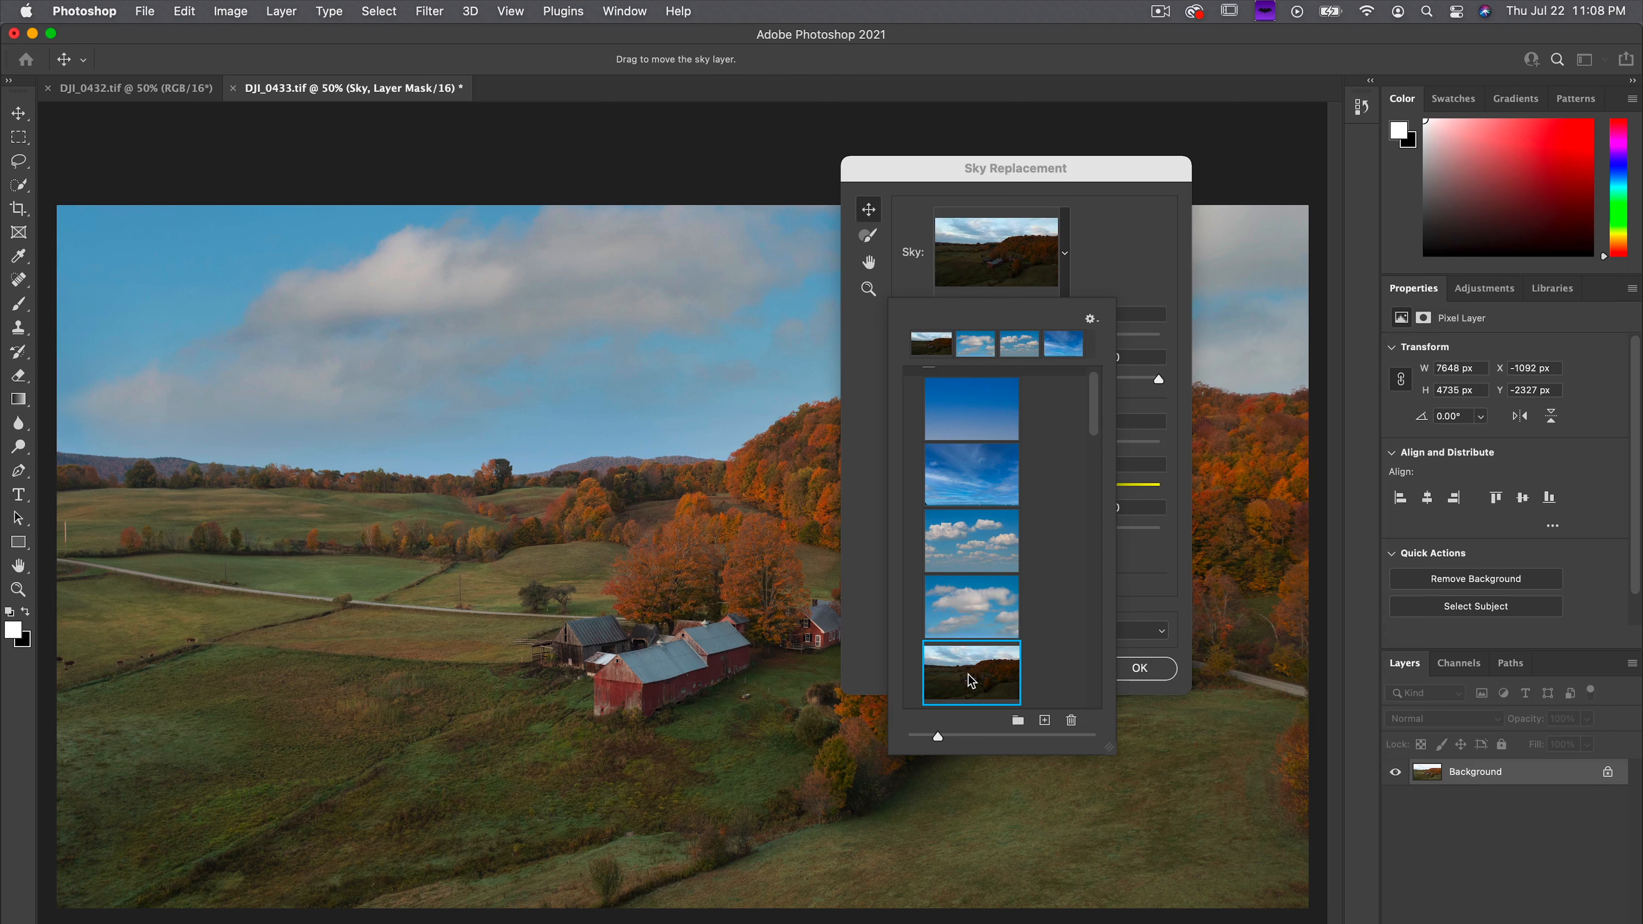
{"action": "left_click", "coordinate": [988, 643]}
{"action": "left_click", "coordinate": [1139, 668]}
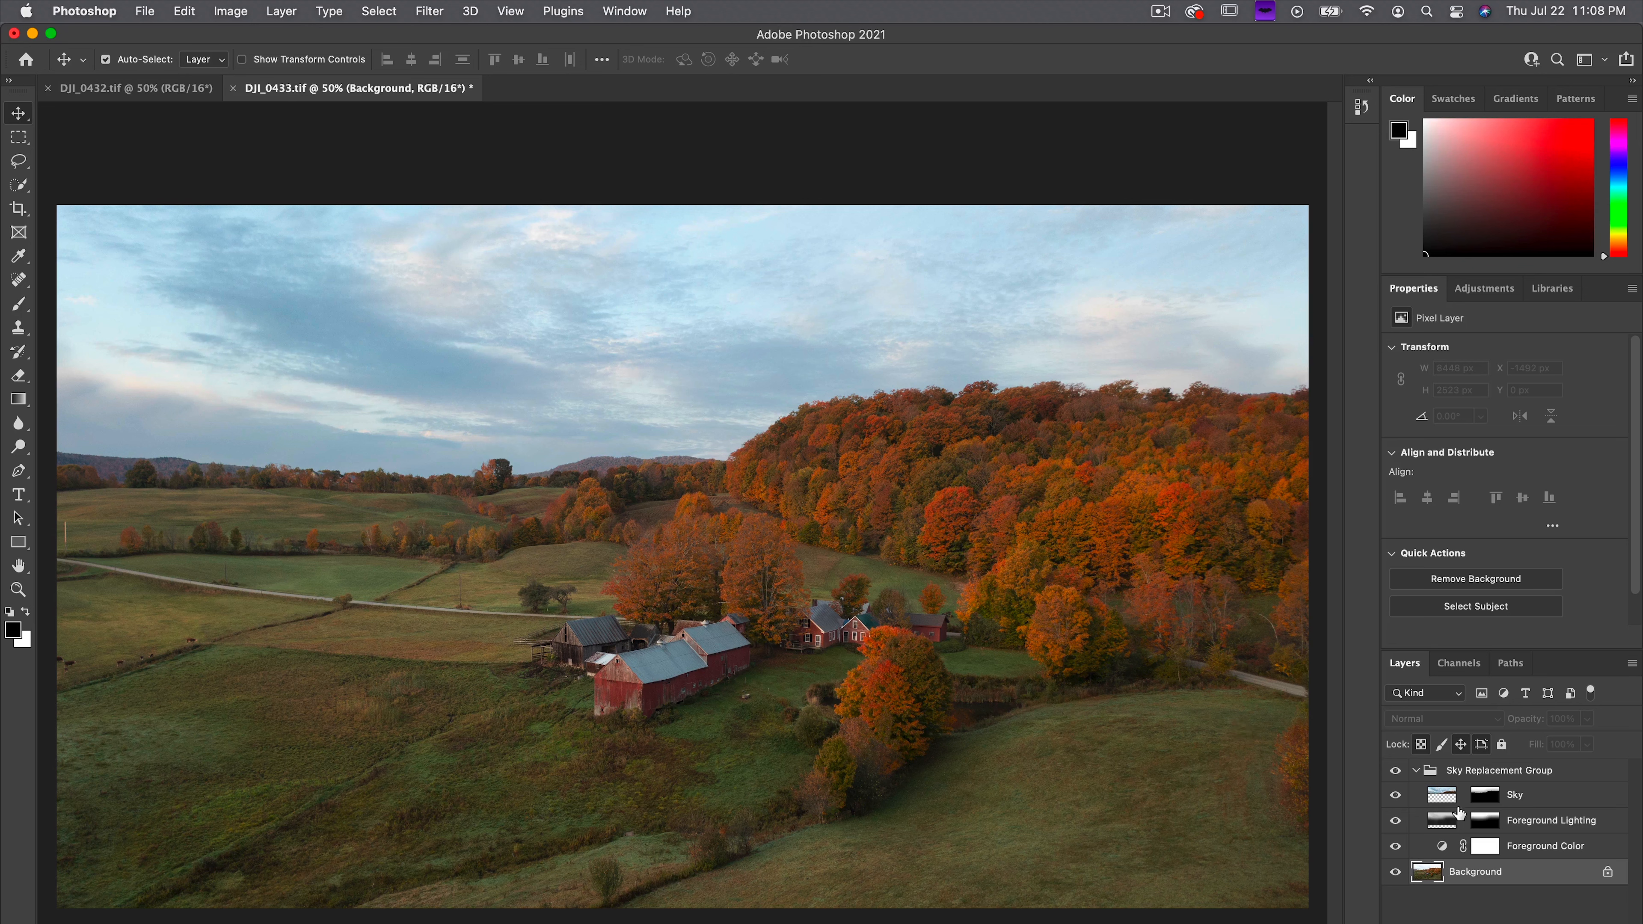
Hide and reshow the Sky Replacement Group and its layers to compare the new sky with the original.
{"action": "left_click_drag", "start_coordinate": [1396, 844], "coordinate": [1395, 775]}
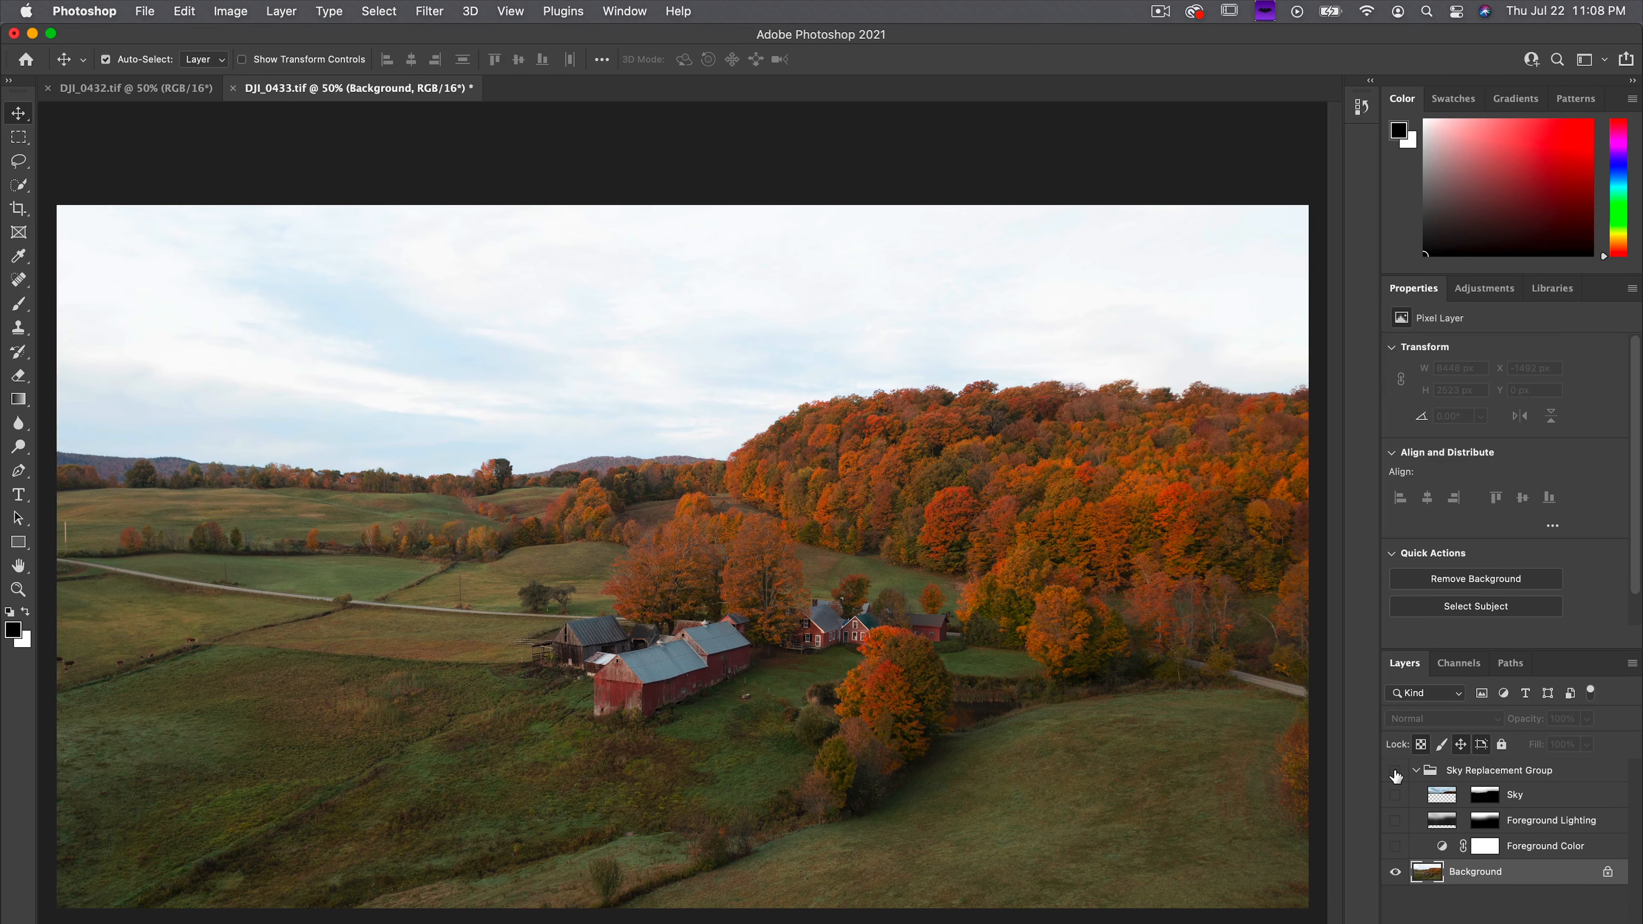
{"action": "left_click", "coordinate": [1395, 846]}
{"action": "left_click_drag", "start_coordinate": [1395, 848], "coordinate": [1395, 802]}
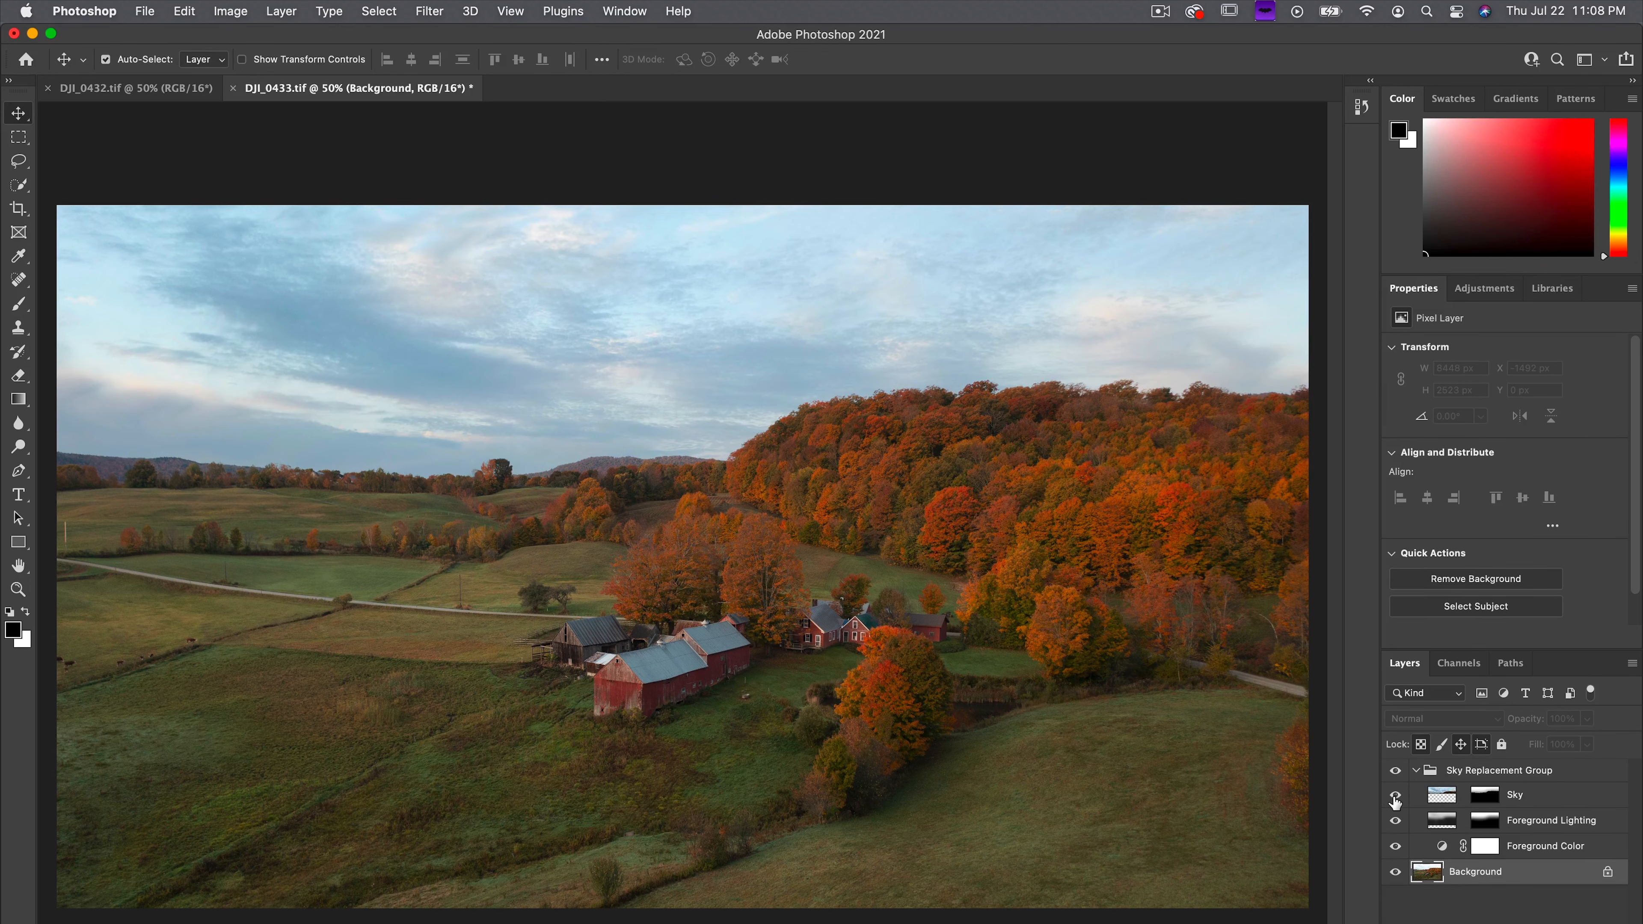
Select the Sky Replacement Group's sky and foreground layers and merge them into a single layer above the Background.
{"action": "left_click", "coordinate": [1395, 777]}
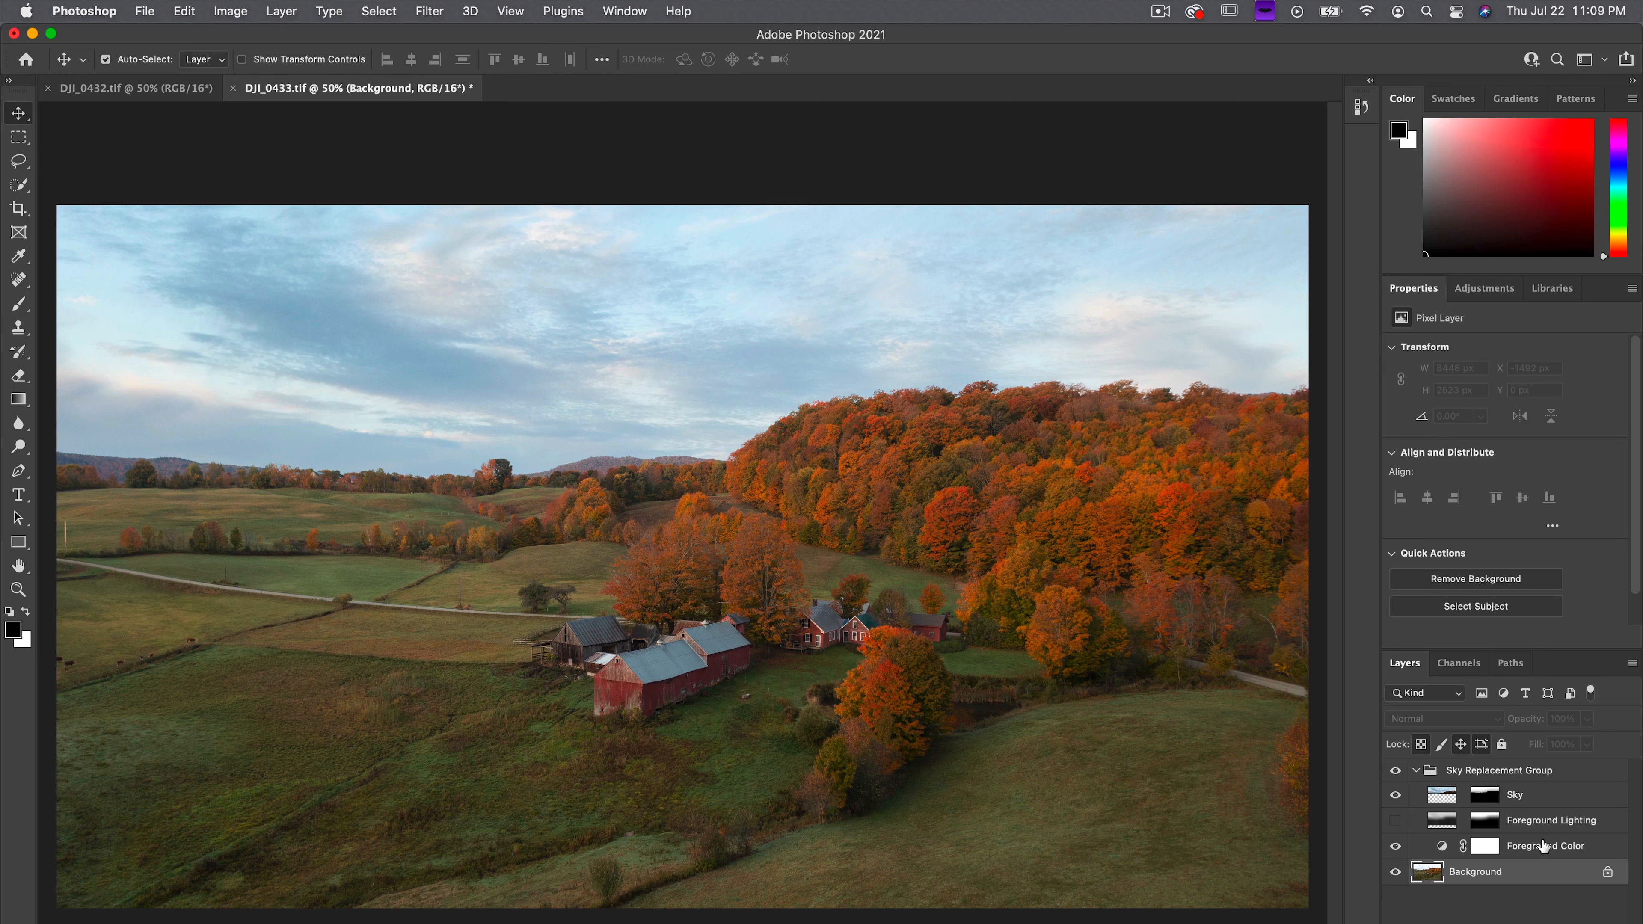
{"action": "left_click", "coordinate": [1544, 821]}
{"action": "left_click", "coordinate": [1543, 796], "text": "shift"}
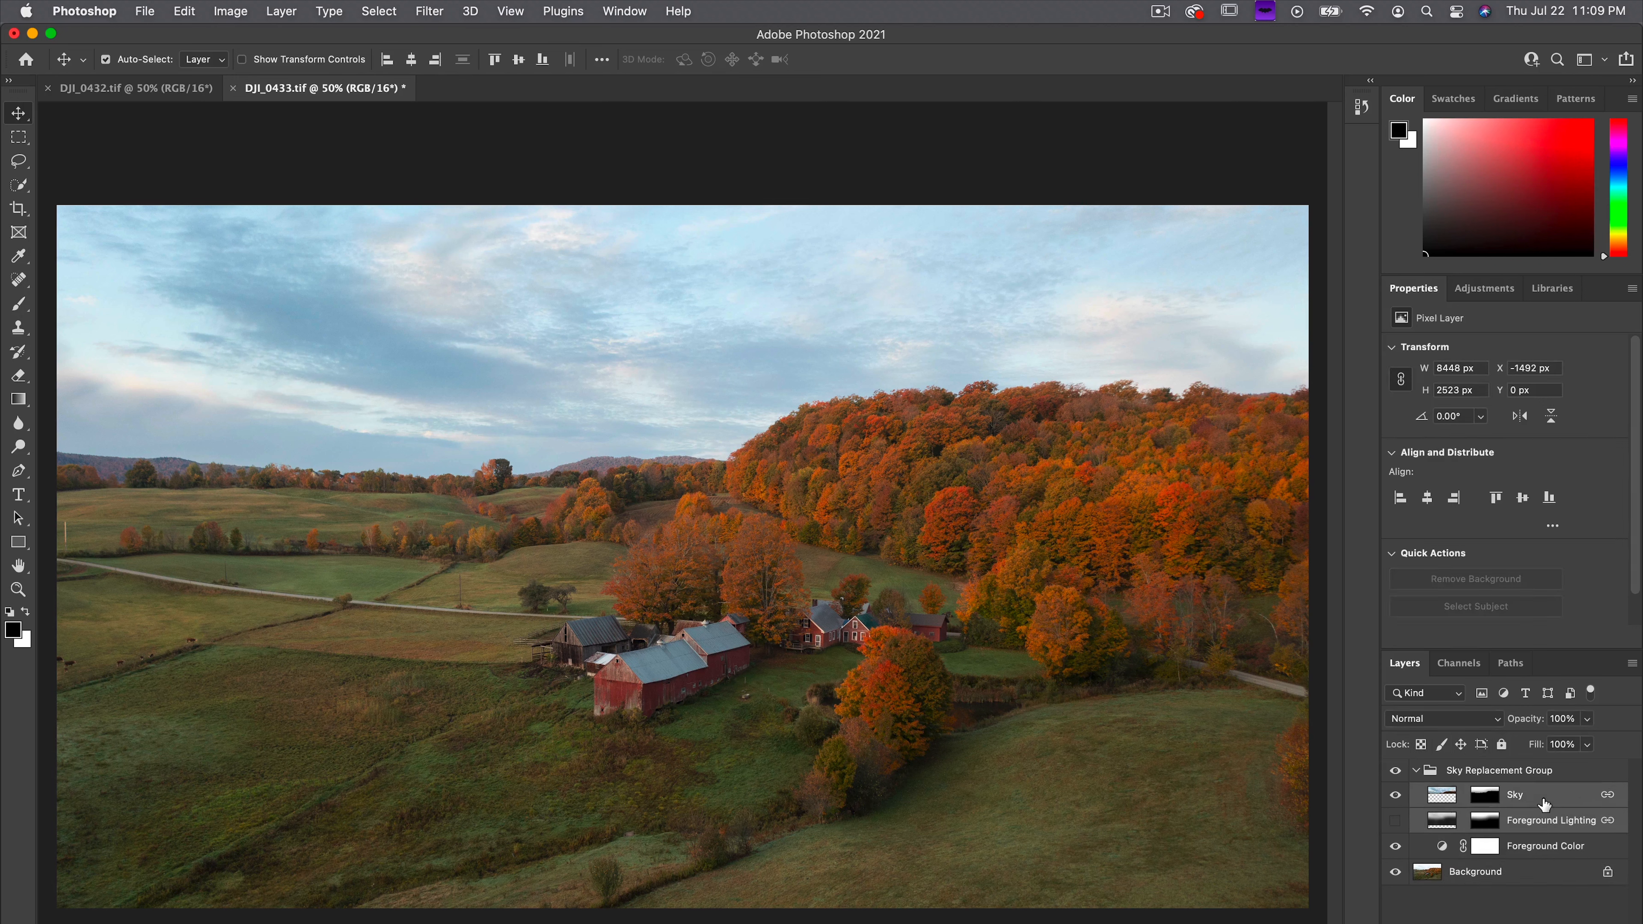
{"action": "left_click", "coordinate": [1545, 848], "text": "shift"}
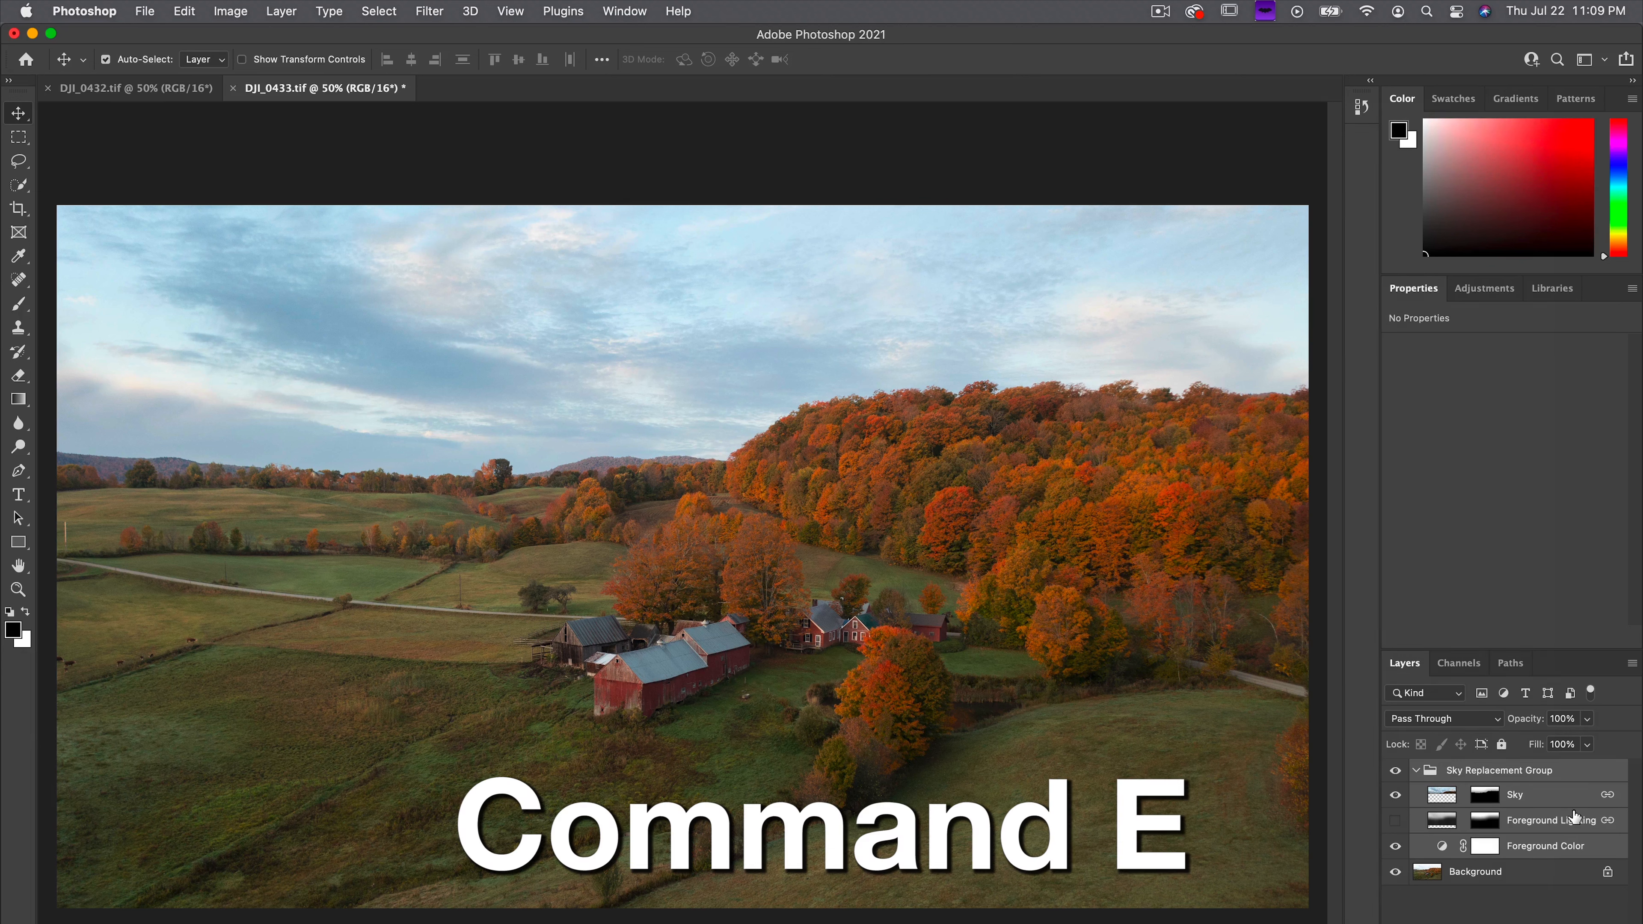
{"action": "key", "text": "super+e"}
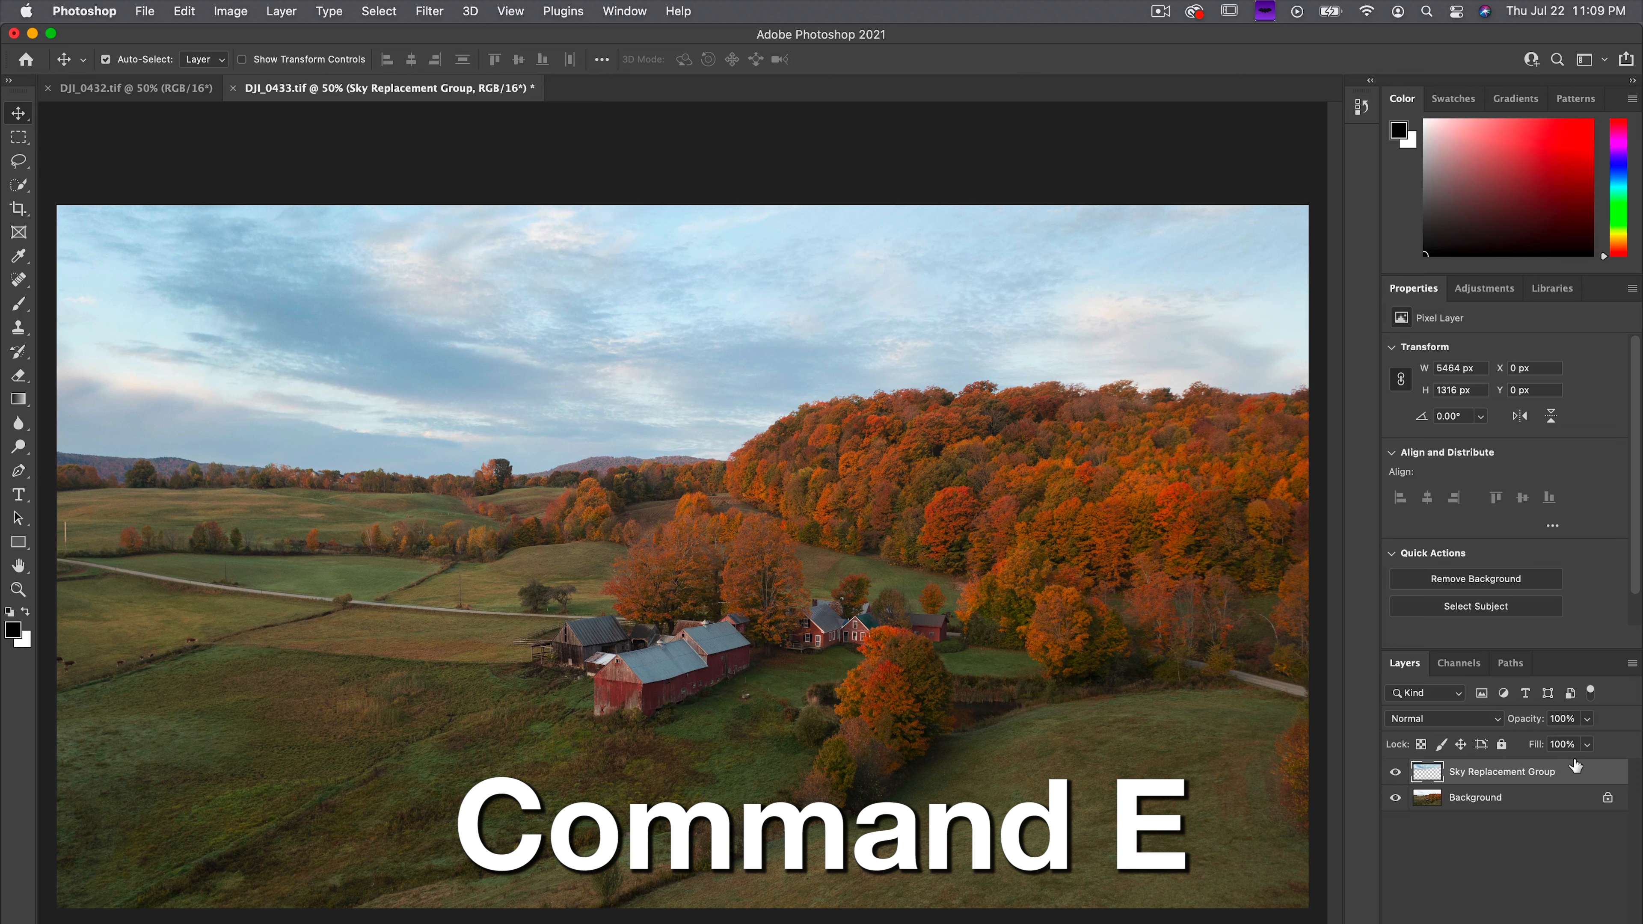
Hide and reshow the merged sky layer several times, also at 100% zoom, to compare the treeline and sky with the original.
{"action": "left_click", "coordinate": [1395, 772]}
{"action": "left_click", "coordinate": [1396, 772]}
{"action": "left_click", "coordinate": [1395, 772]}
{"action": "left_click", "coordinate": [1395, 772]}
{"action": "left_click", "coordinate": [1395, 772]}
{"action": "left_click", "coordinate": [1395, 773]}
{"action": "left_click", "coordinate": [1395, 772]}
{"action": "key", "text": "super+1"}
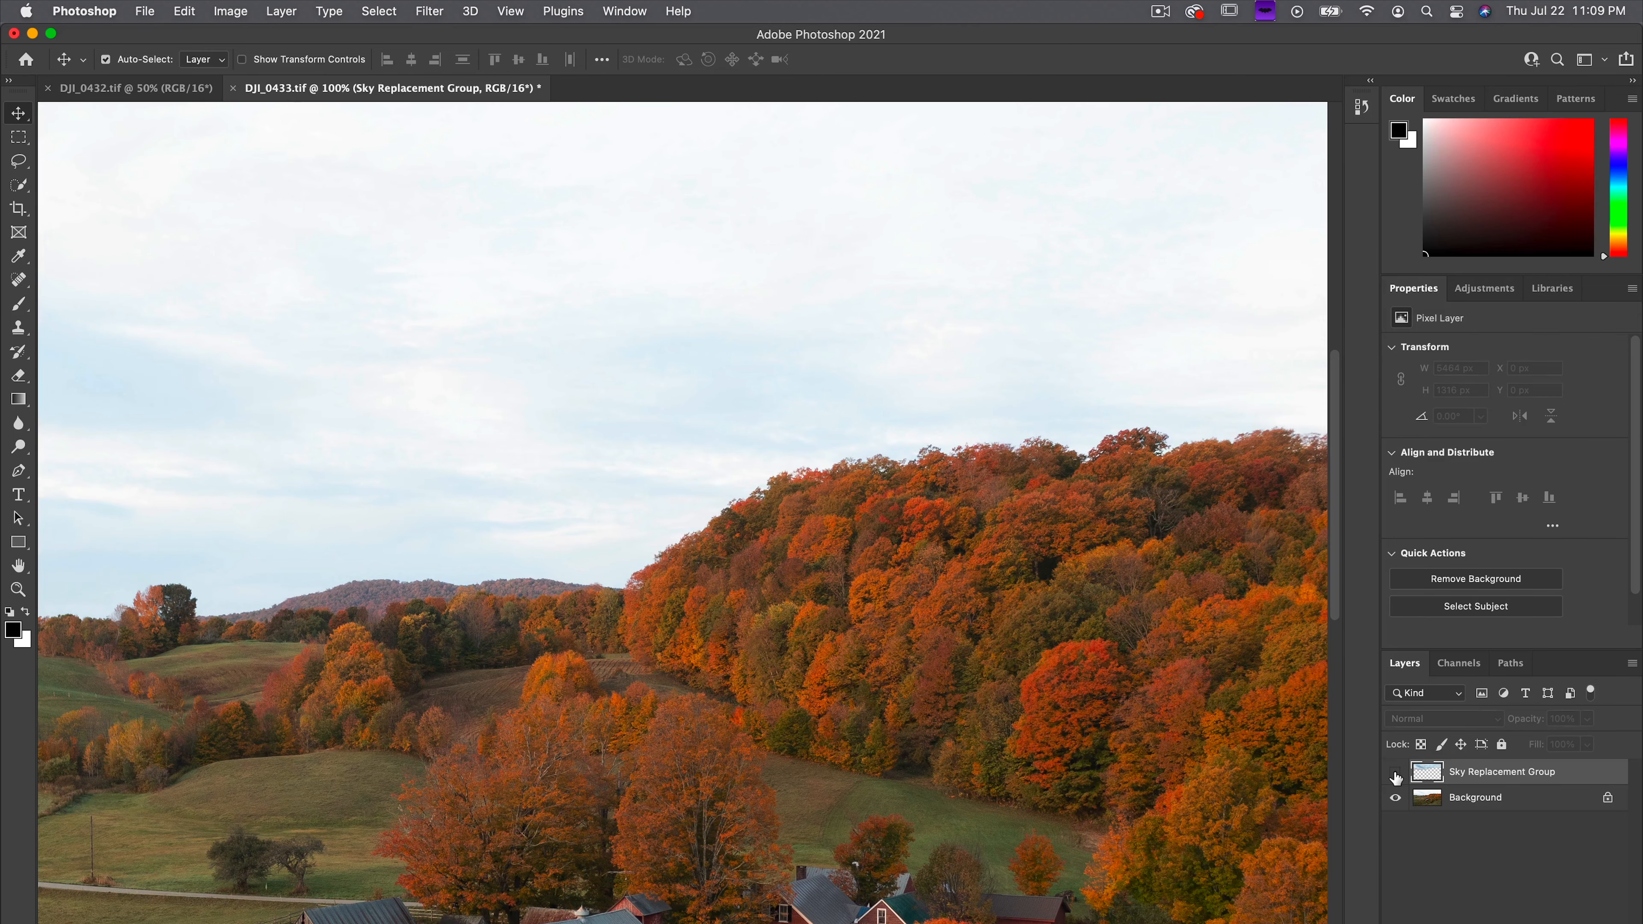
{"action": "left_click", "coordinate": [1395, 772]}
{"action": "left_click", "coordinate": [1395, 773]}
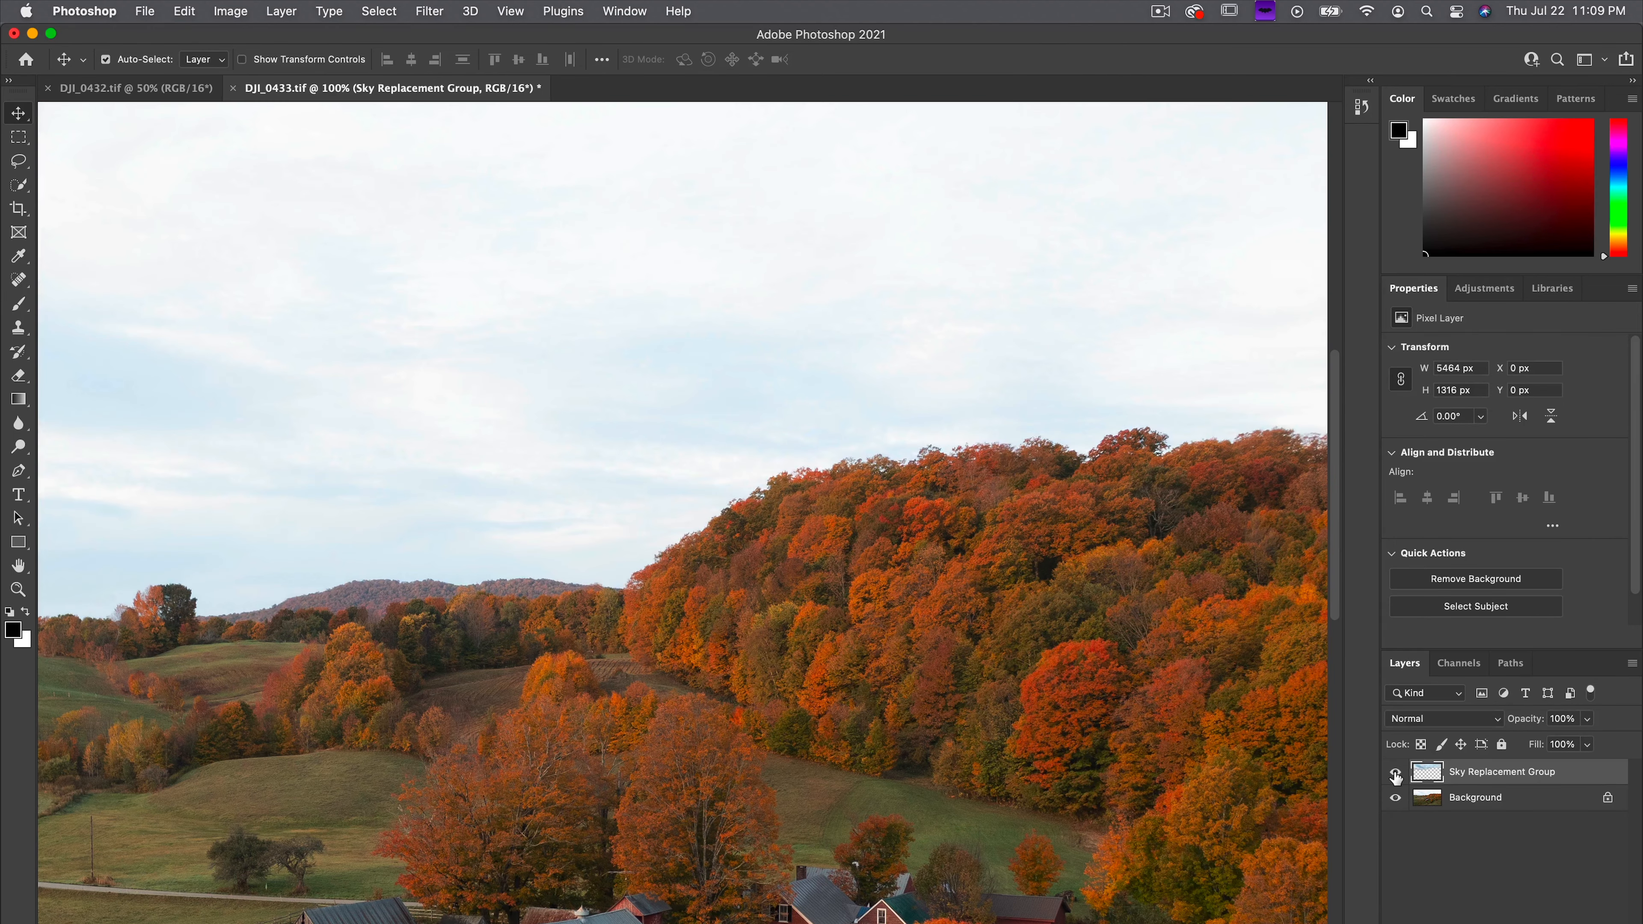
{"action": "left_click", "coordinate": [1395, 772]}
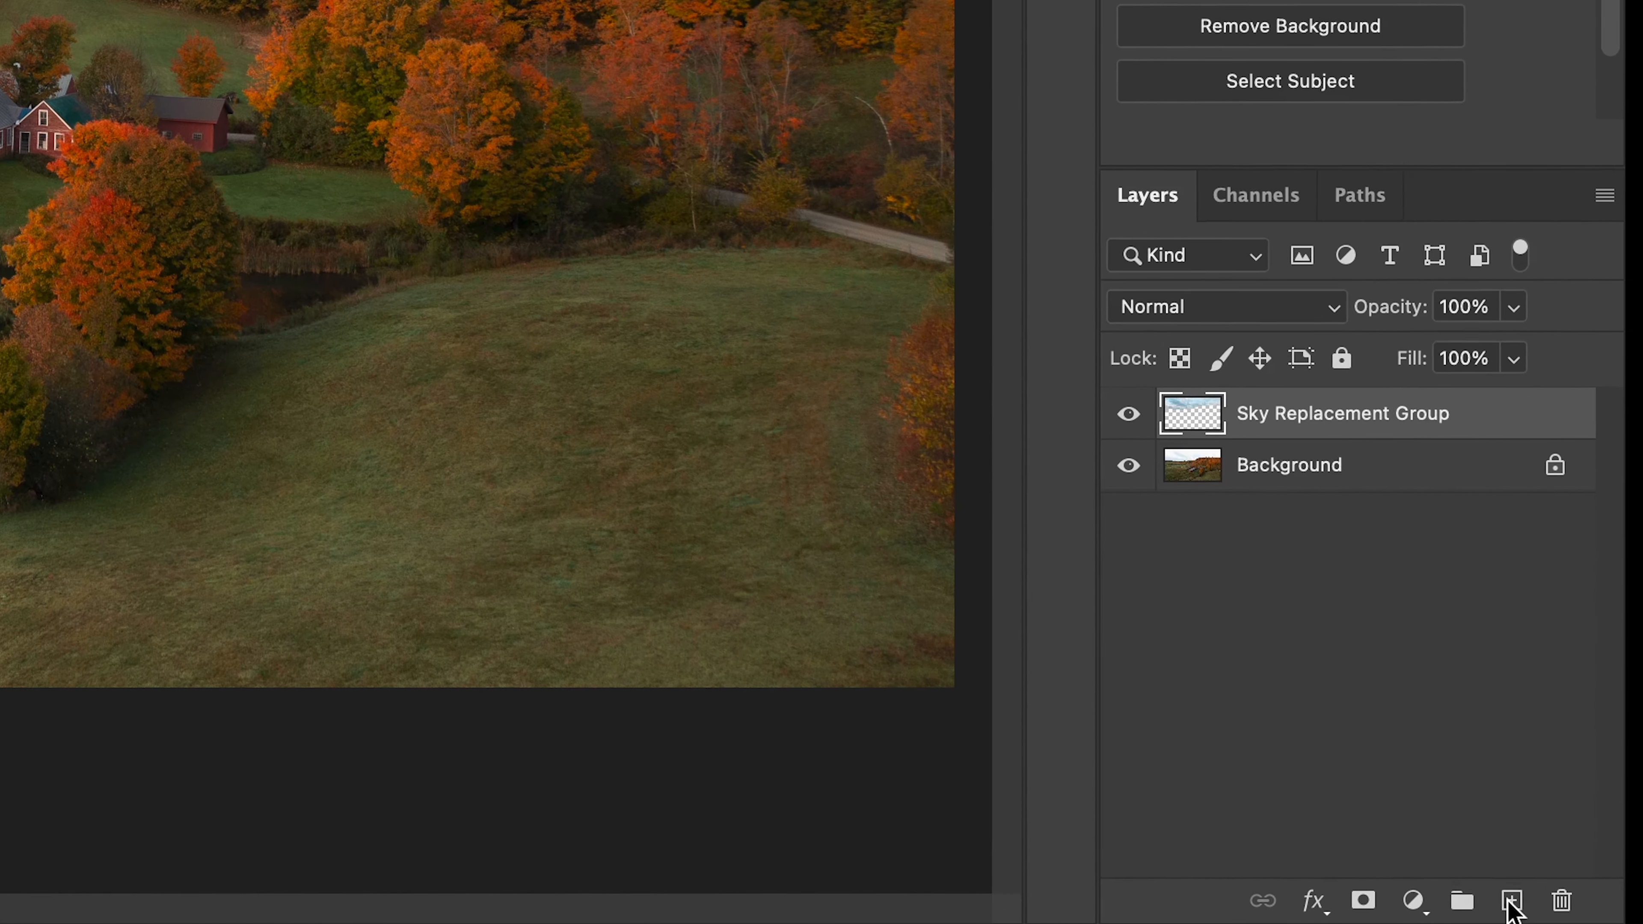
Add a new empty layer above the merged sky layer and activate the Spot Healing Brush Tool.
{"action": "left_click", "coordinate": [1511, 902]}
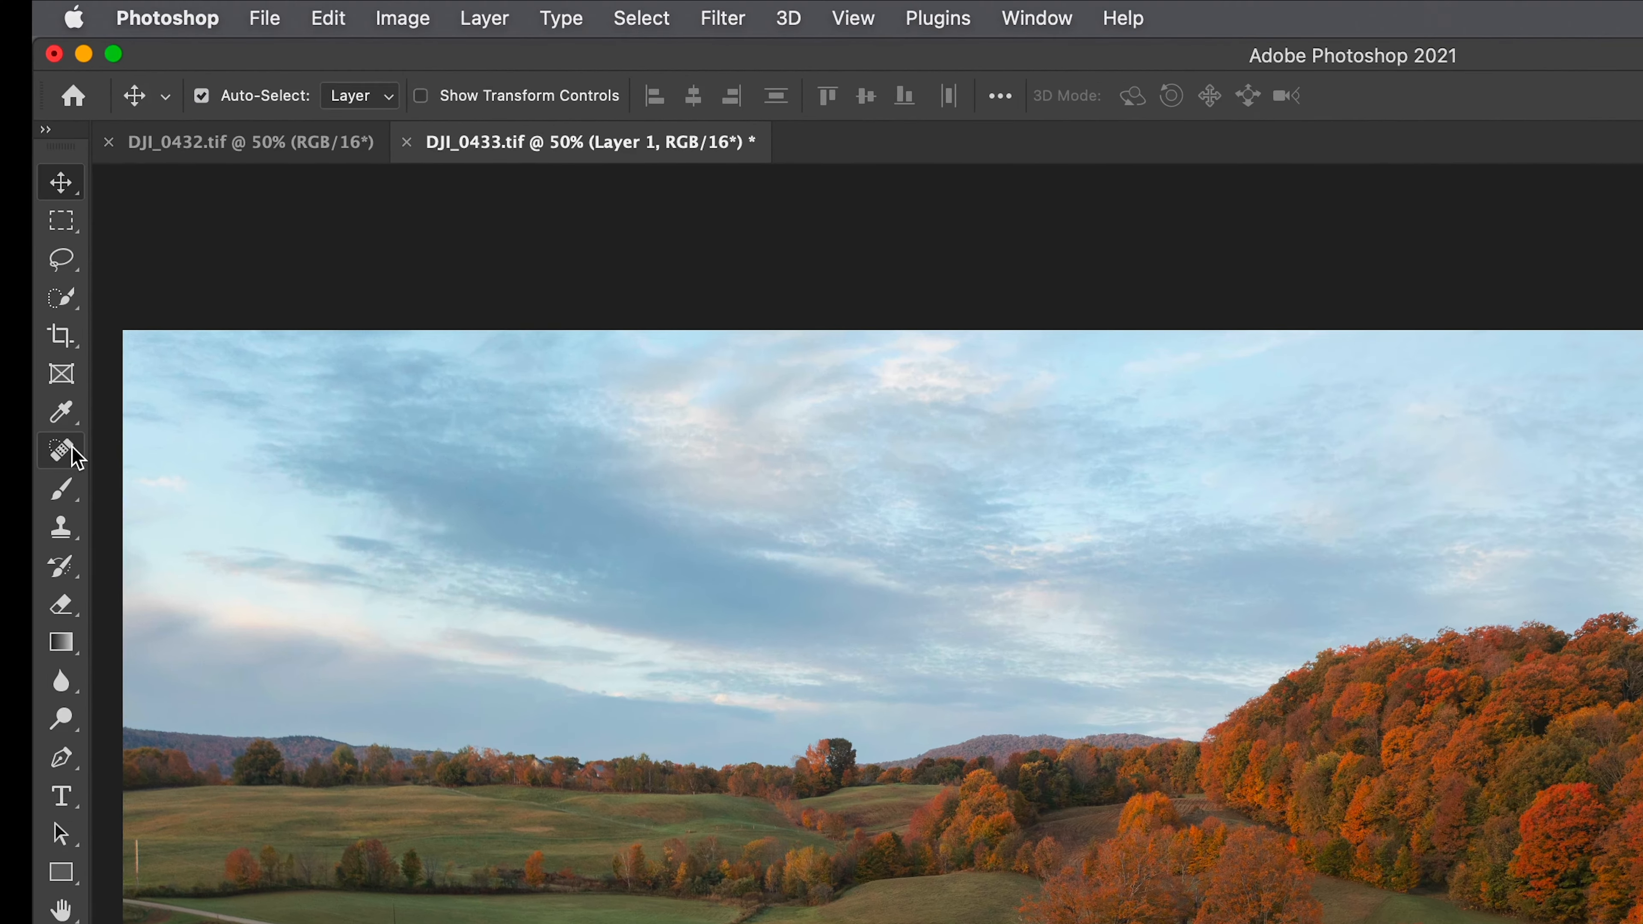
{"action": "left_click", "coordinate": [105, 255]}
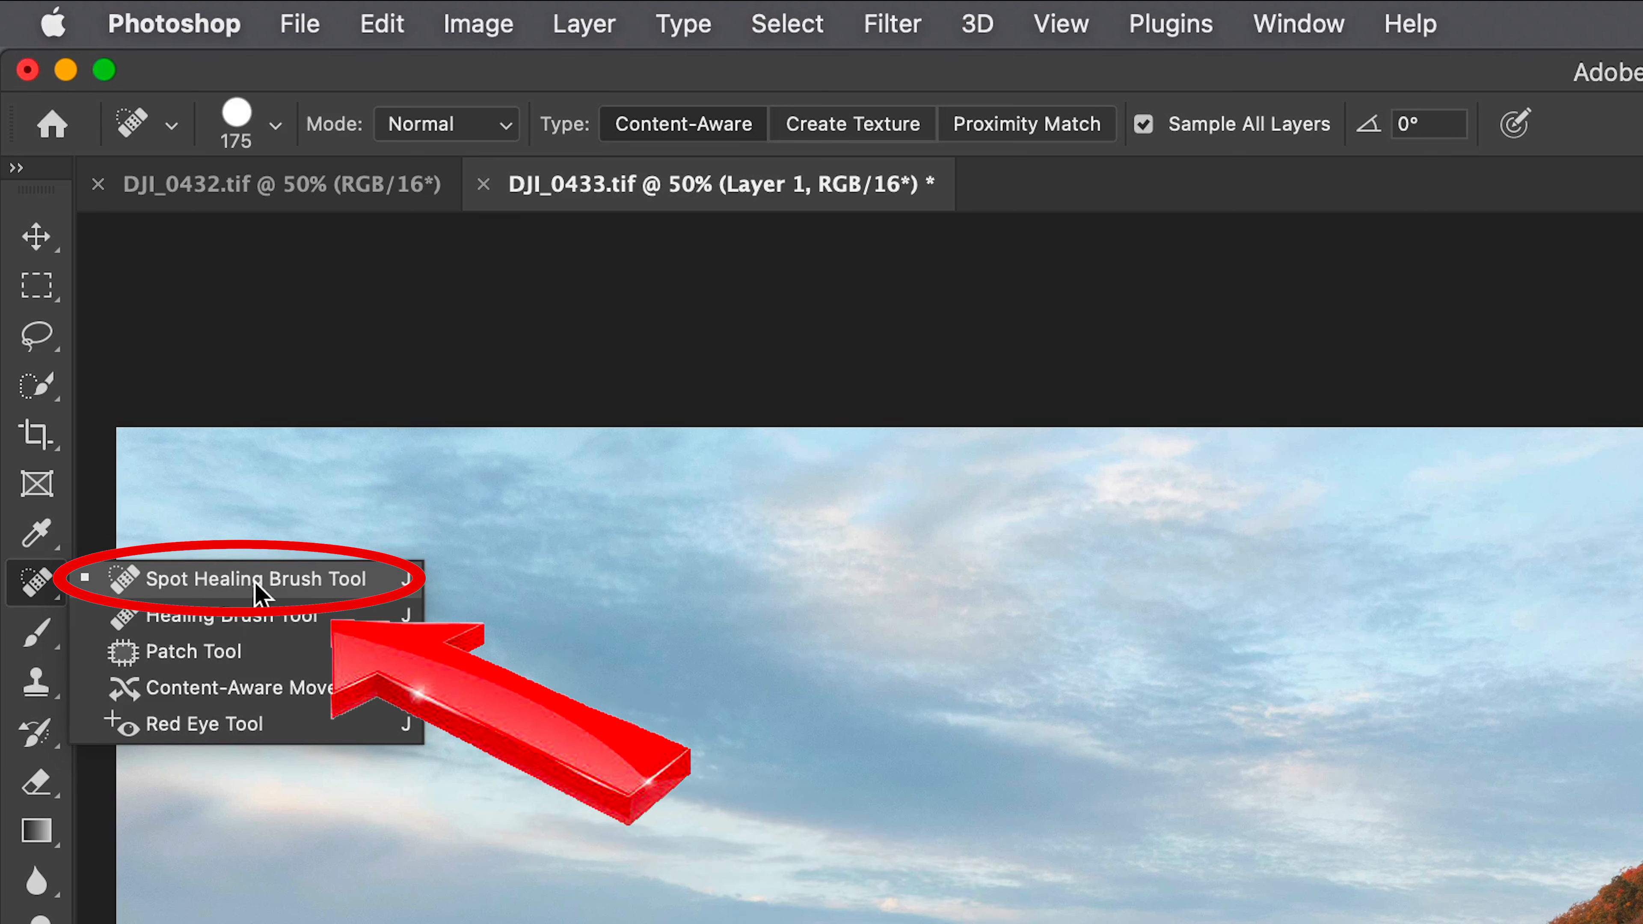
{"action": "left_click", "coordinate": [254, 579]}
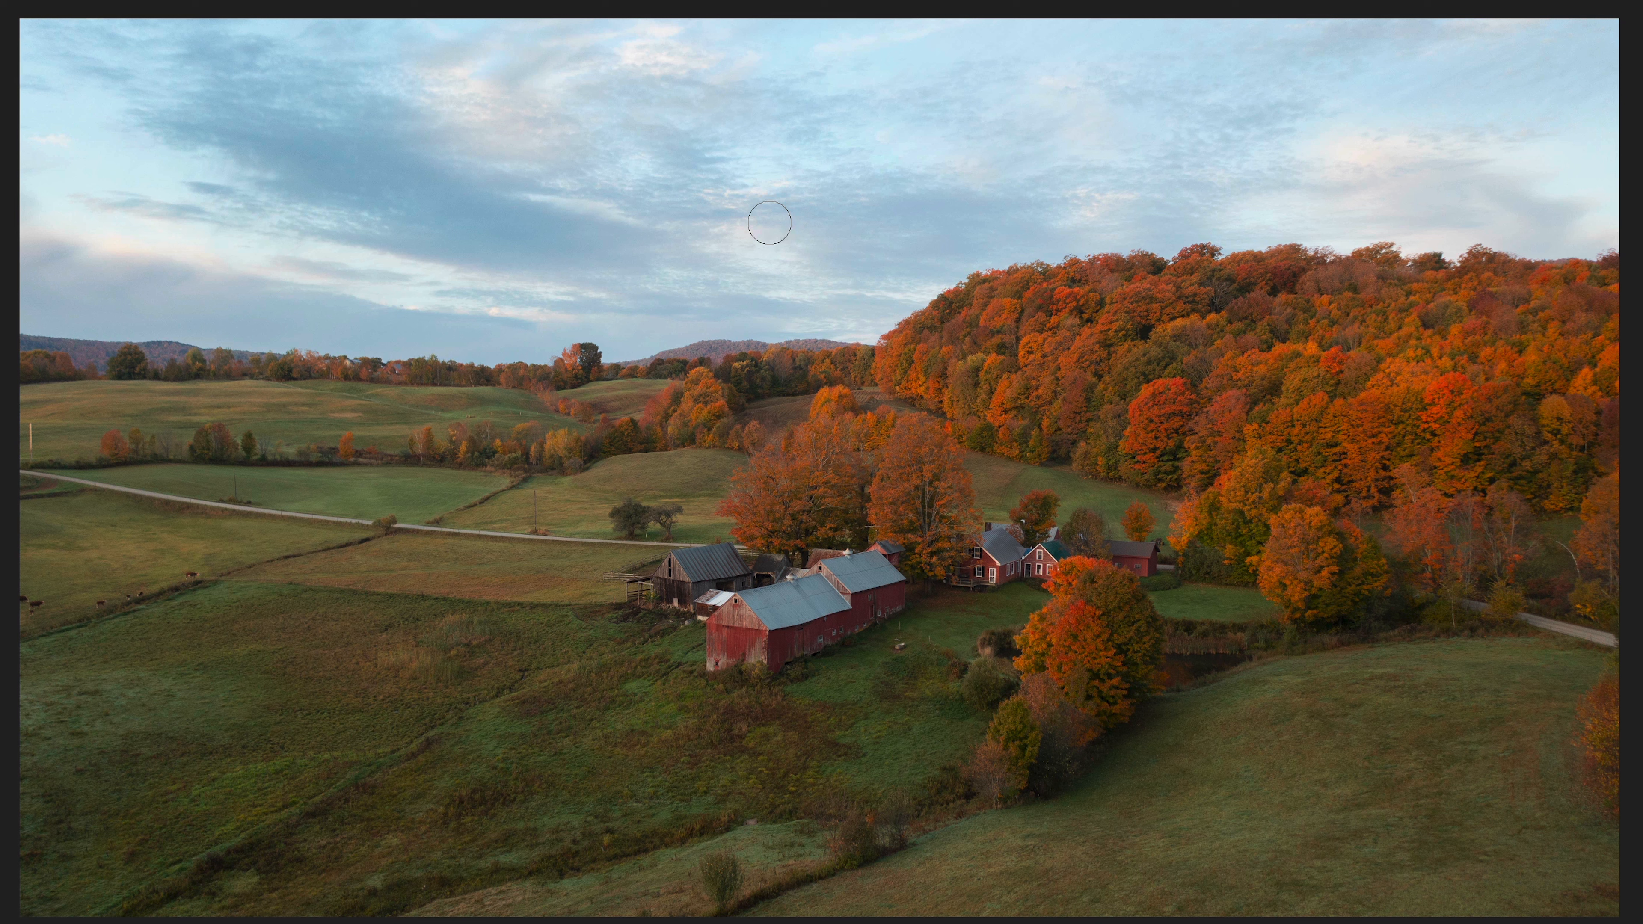
Adjust the Spot Healing Brush to a soft tip of 88 px with about 7% hardness.
{"action": "key", "text": "ctrl+alt"}
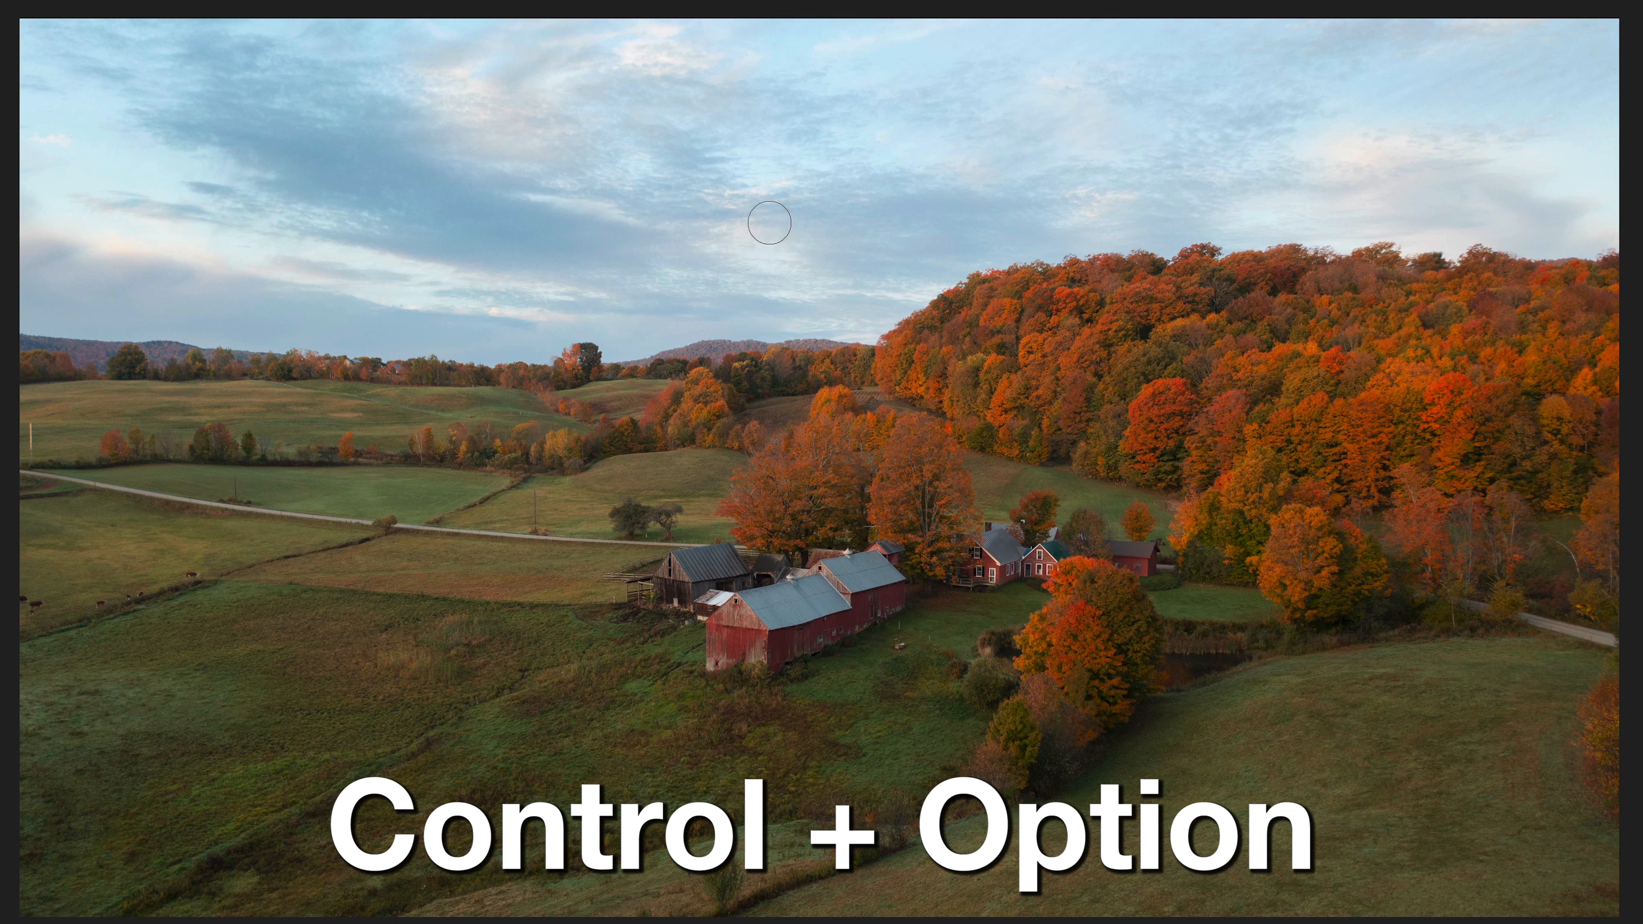
{"action": "mouse_move", "coordinate": [769, 222]}
{"action": "left_mouse_down"}
{"action": "mouse_move", "coordinate": [884, 223]}
{"action": "mouse_move", "coordinate": [754, 232]}
{"action": "mouse_move", "coordinate": [757, 76]}
{"action": "mouse_move", "coordinate": [788, 268]}
{"action": "left_mouse_up"}
{"action": "left_click_drag", "start_coordinate": [796, 359], "coordinate": [755, 119]}
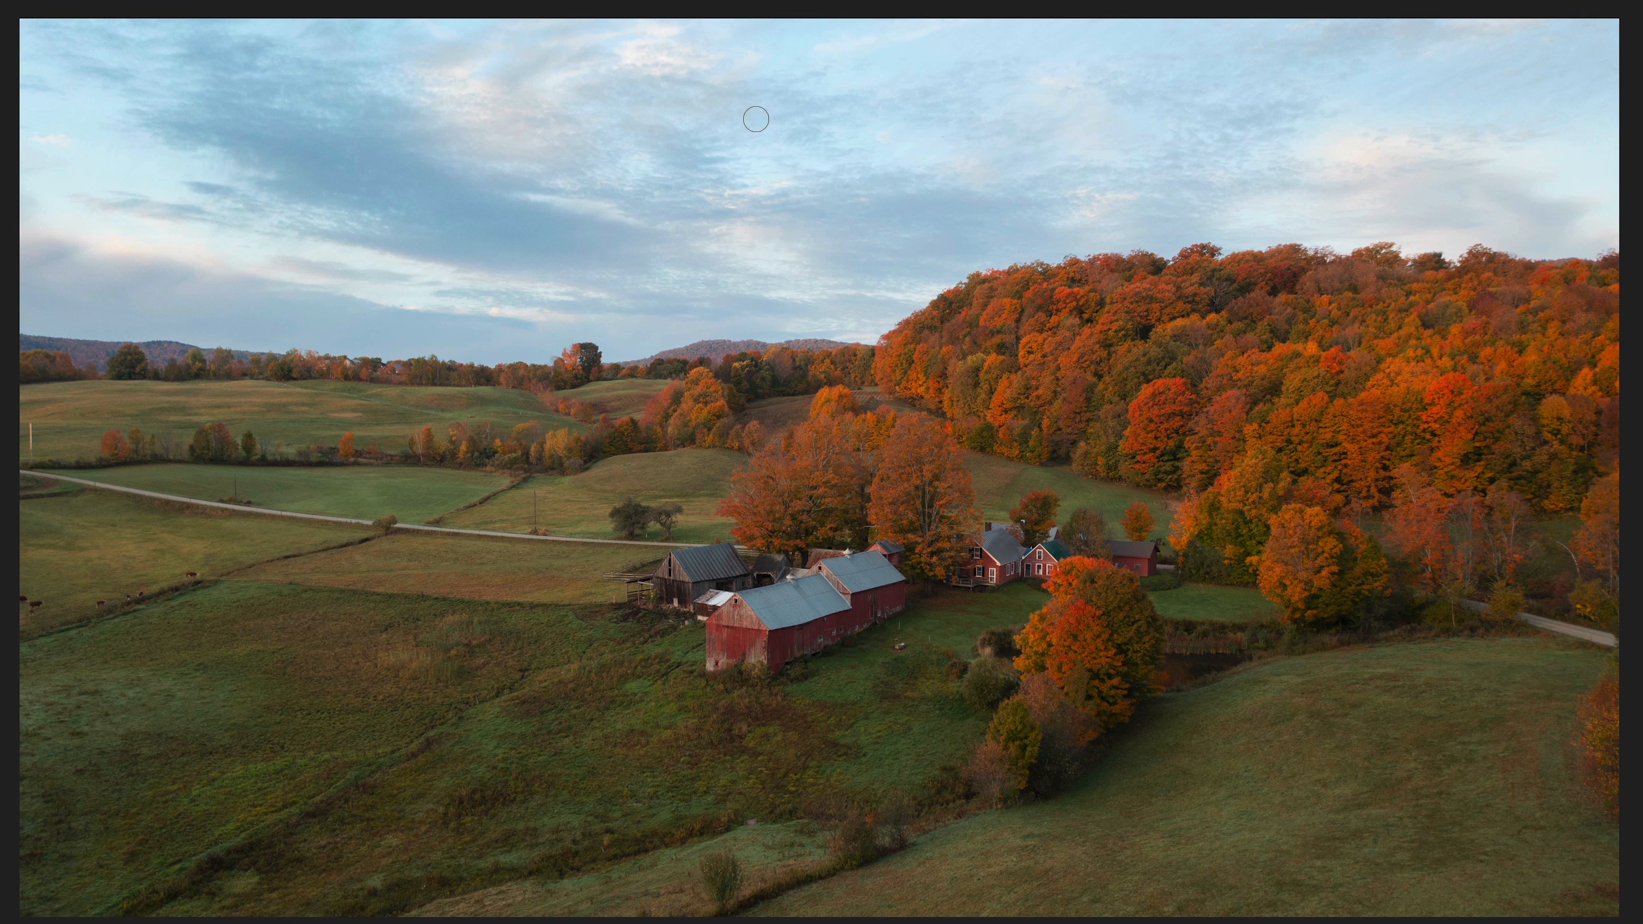
{"action": "left_click_drag", "start_coordinate": [787, 302], "coordinate": [765, 79]}
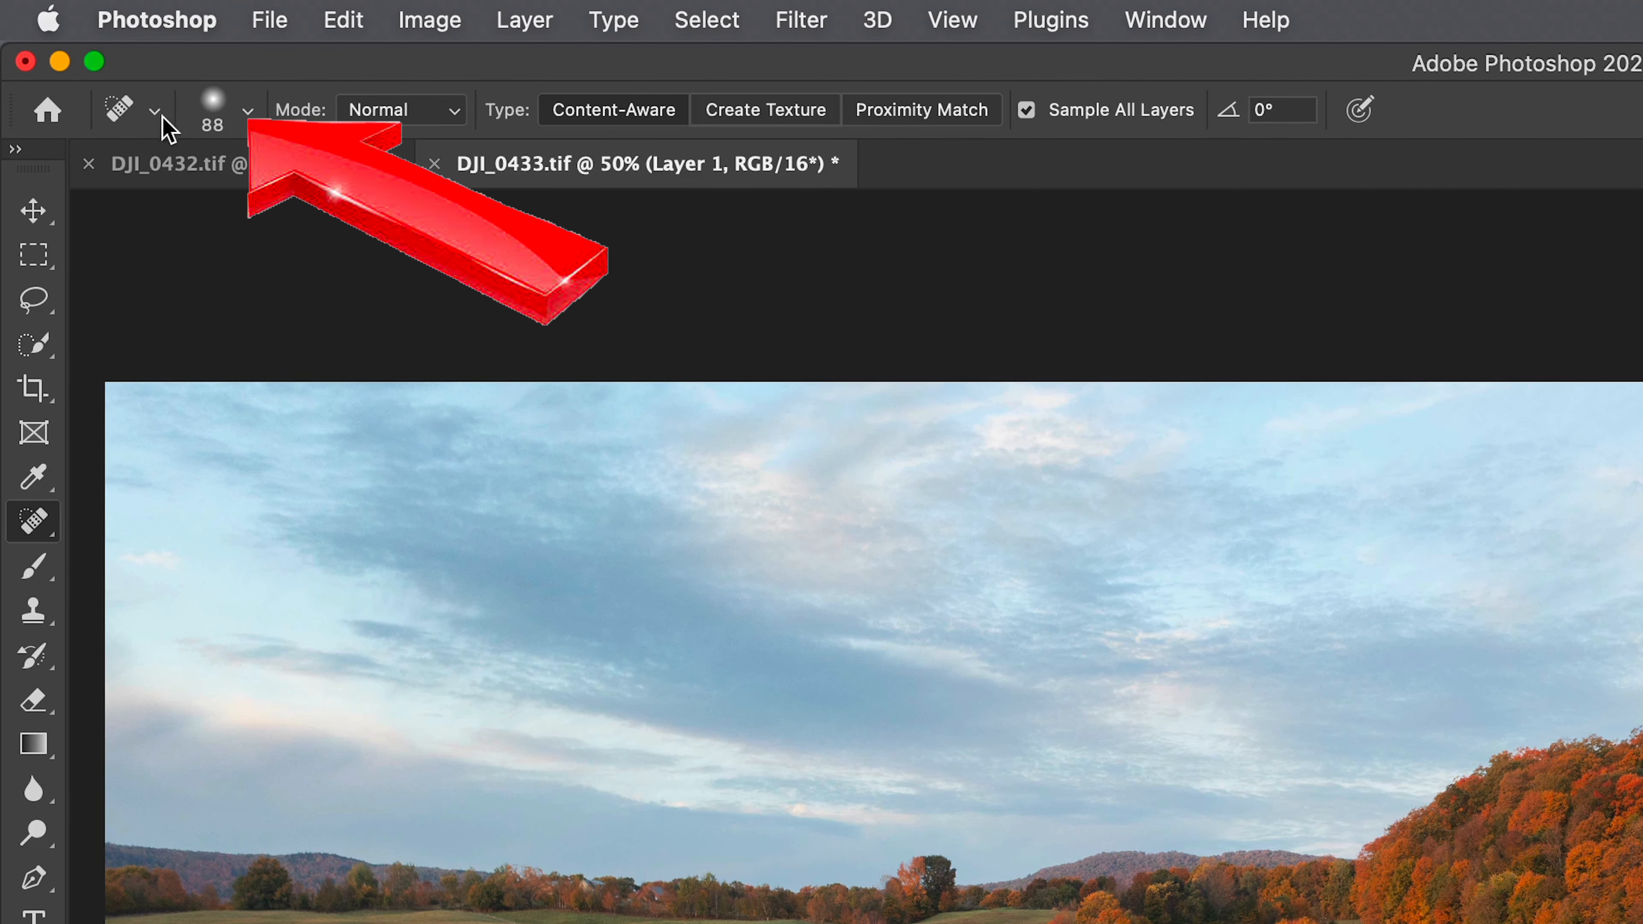
{"action": "left_click", "coordinate": [246, 110]}
{"action": "mouse_move", "coordinate": [203, 207]}
{"action": "left_mouse_down"}
{"action": "mouse_move", "coordinate": [176, 210]}
{"action": "mouse_move", "coordinate": [208, 219]}
{"action": "left_mouse_up"}
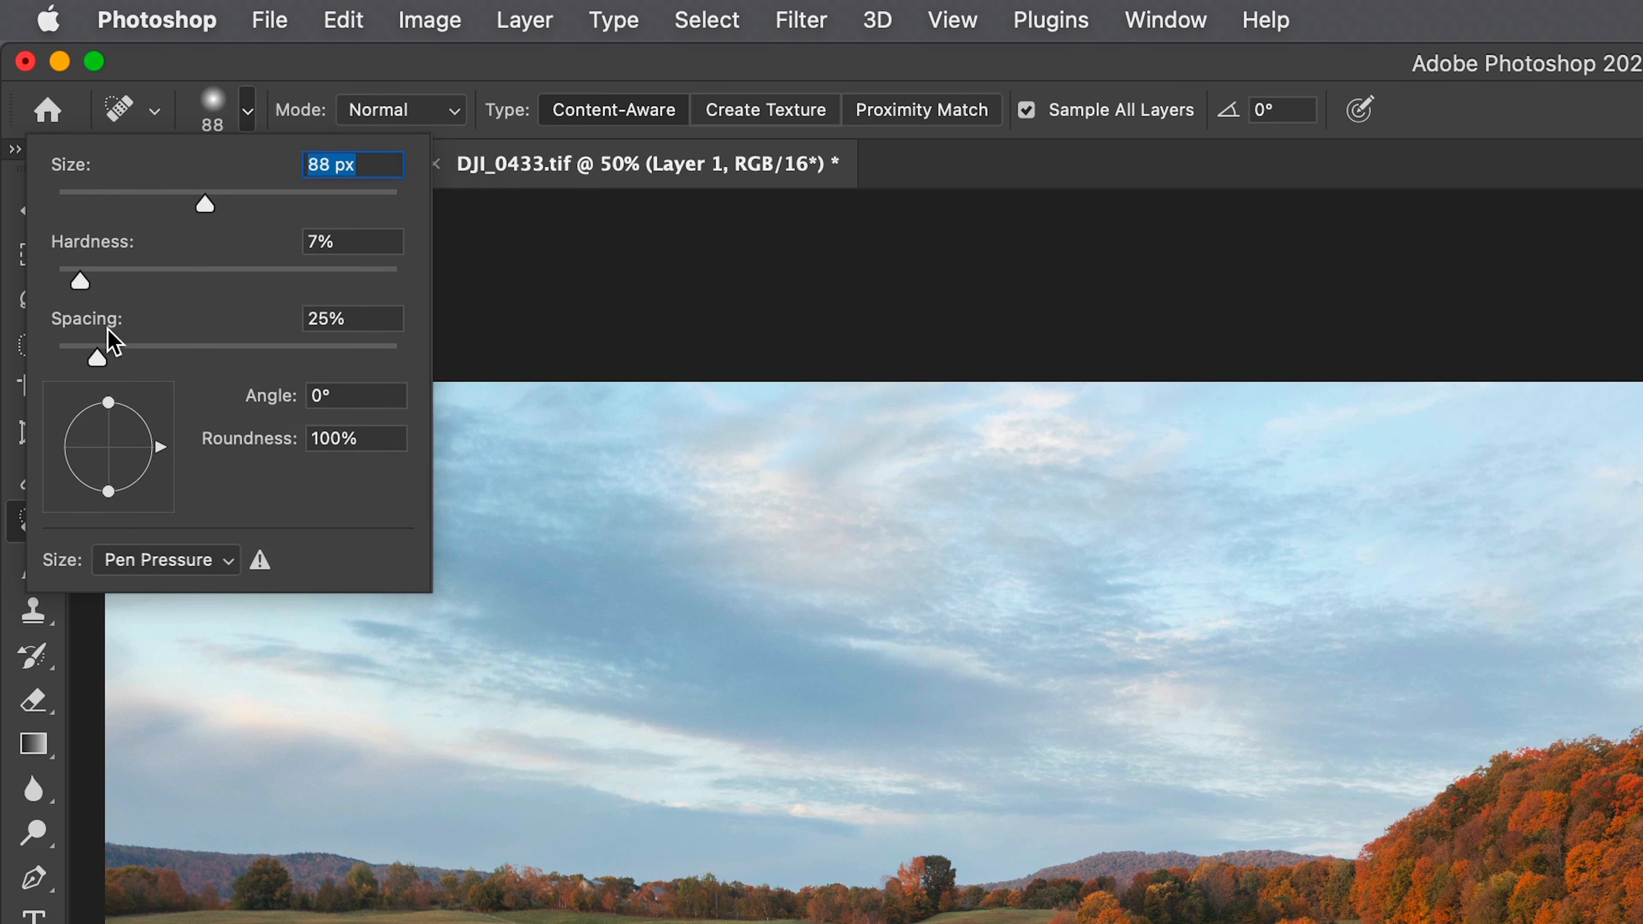
{"action": "left_click_drag", "start_coordinate": [81, 279], "coordinate": [77, 277]}
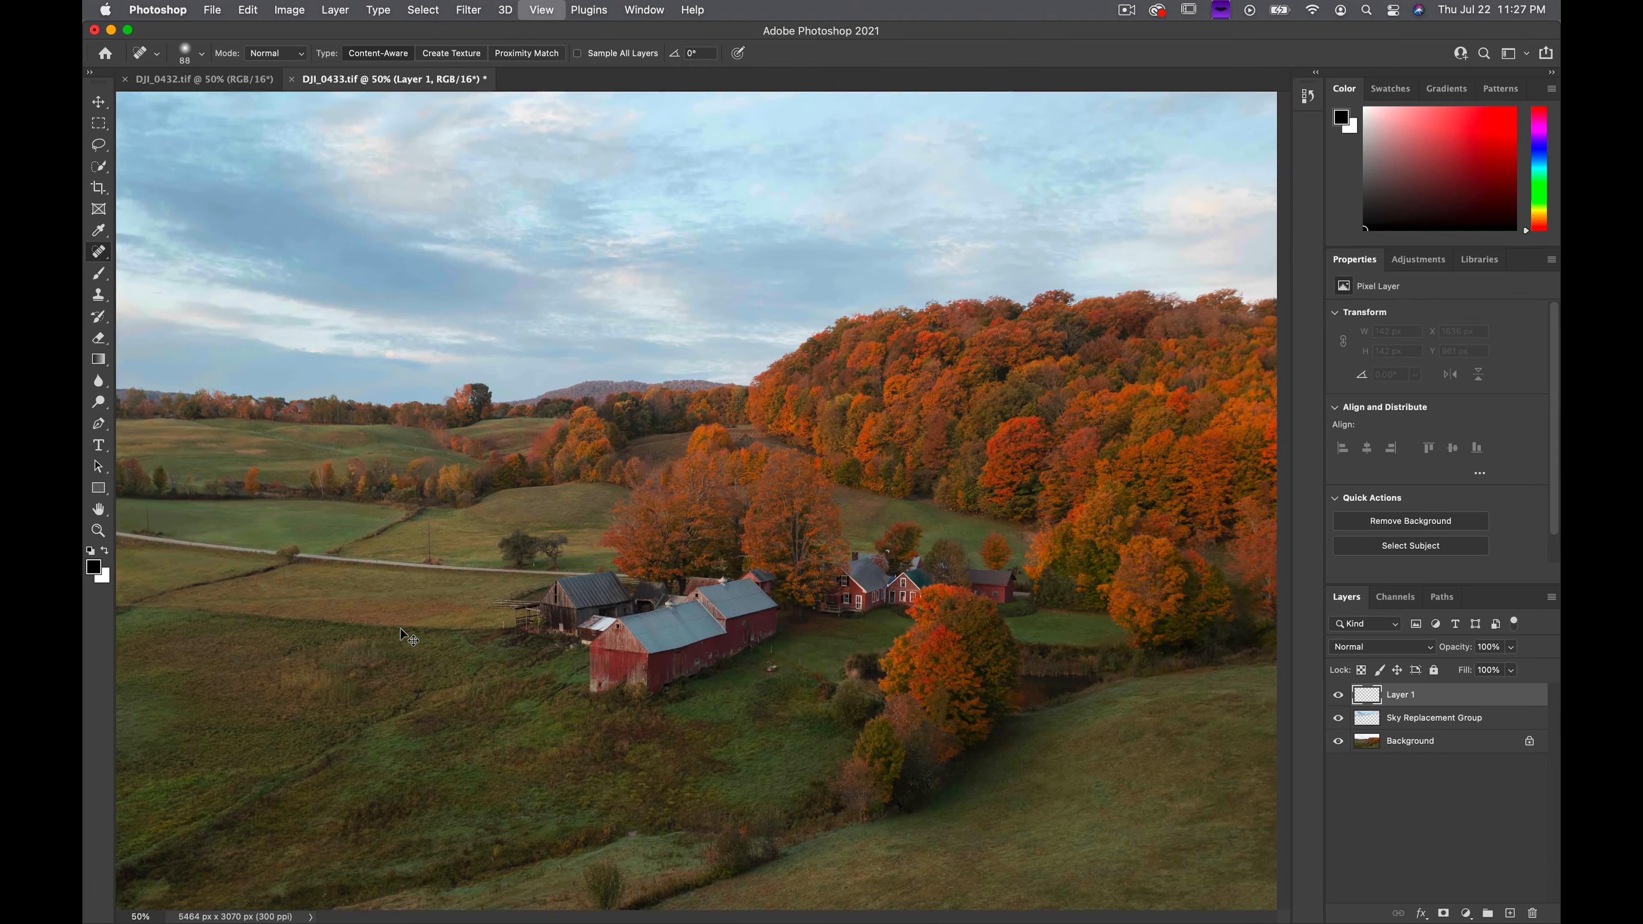
Heal away the cow cut off by the photo's left edge with a 21 px brush, checking the result by toggling Layer 1.
{"action": "left_click_drag", "start_coordinate": [349, 604], "coordinate": [1045, 527]}
{"action": "key", "text": "super+plus"}
{"action": "left_click_drag", "start_coordinate": [545, 371], "coordinate": [851, 499]}
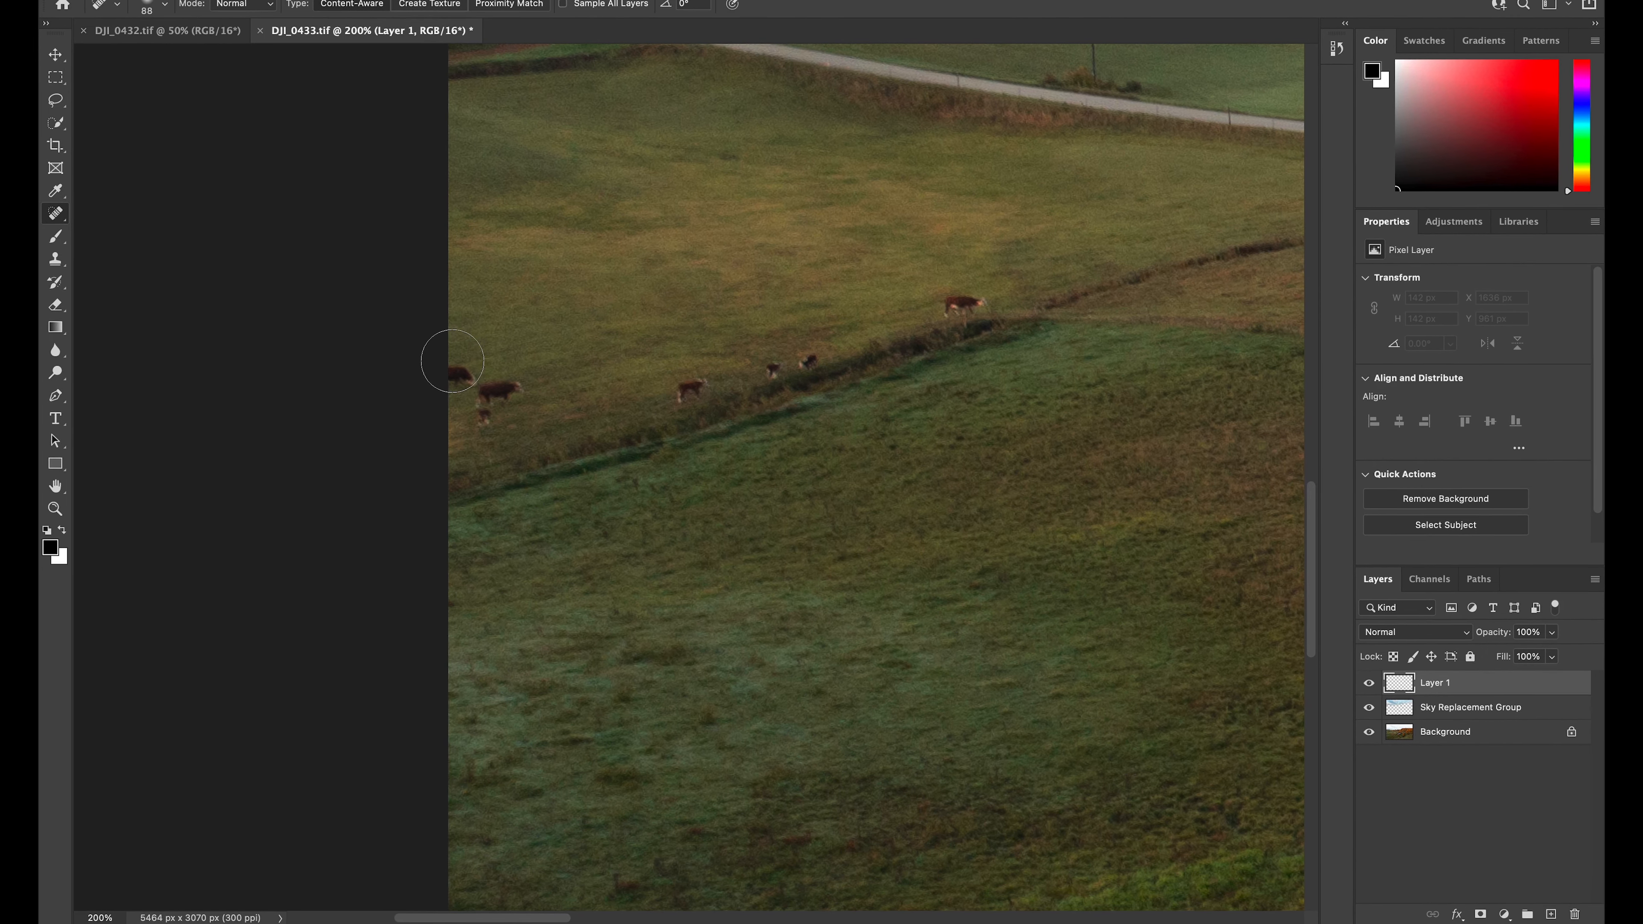
{"action": "key", "text": "super+plus"}
{"action": "key", "text": "super+plus"}
{"action": "left_click_drag", "start_coordinate": [446, 351], "coordinate": [694, 463]}
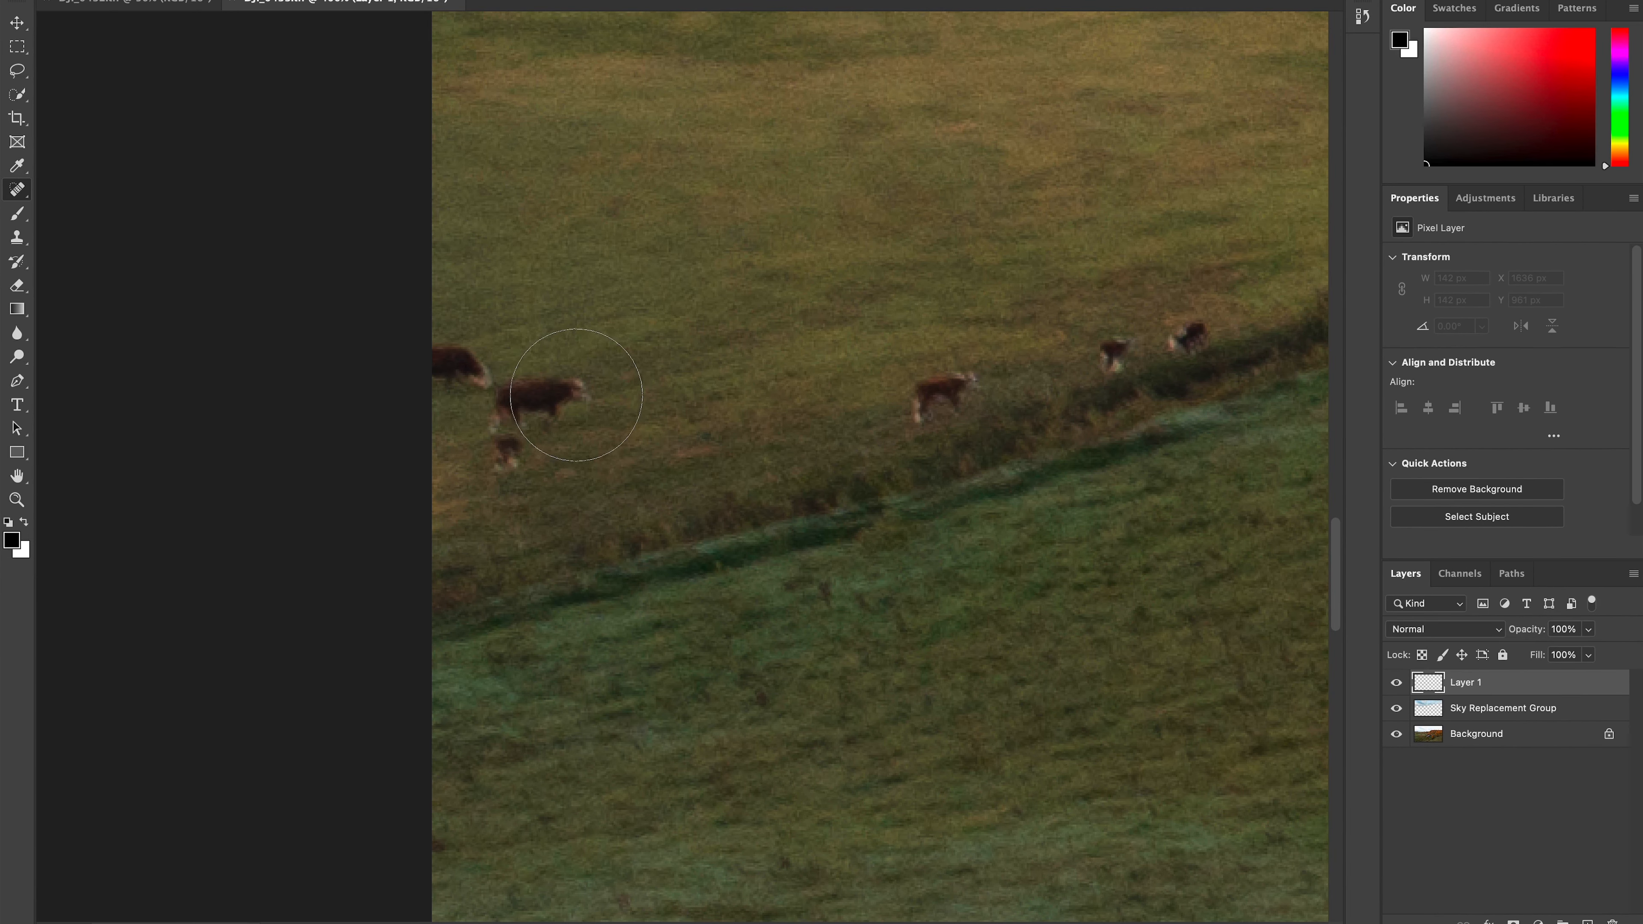
{"action": "key", "text": "bracketleft"}
{"action": "key", "text": "bracketleft"}
{"action": "key", "text": "bracketleft"}
{"action": "key", "text": "bracketleft"}
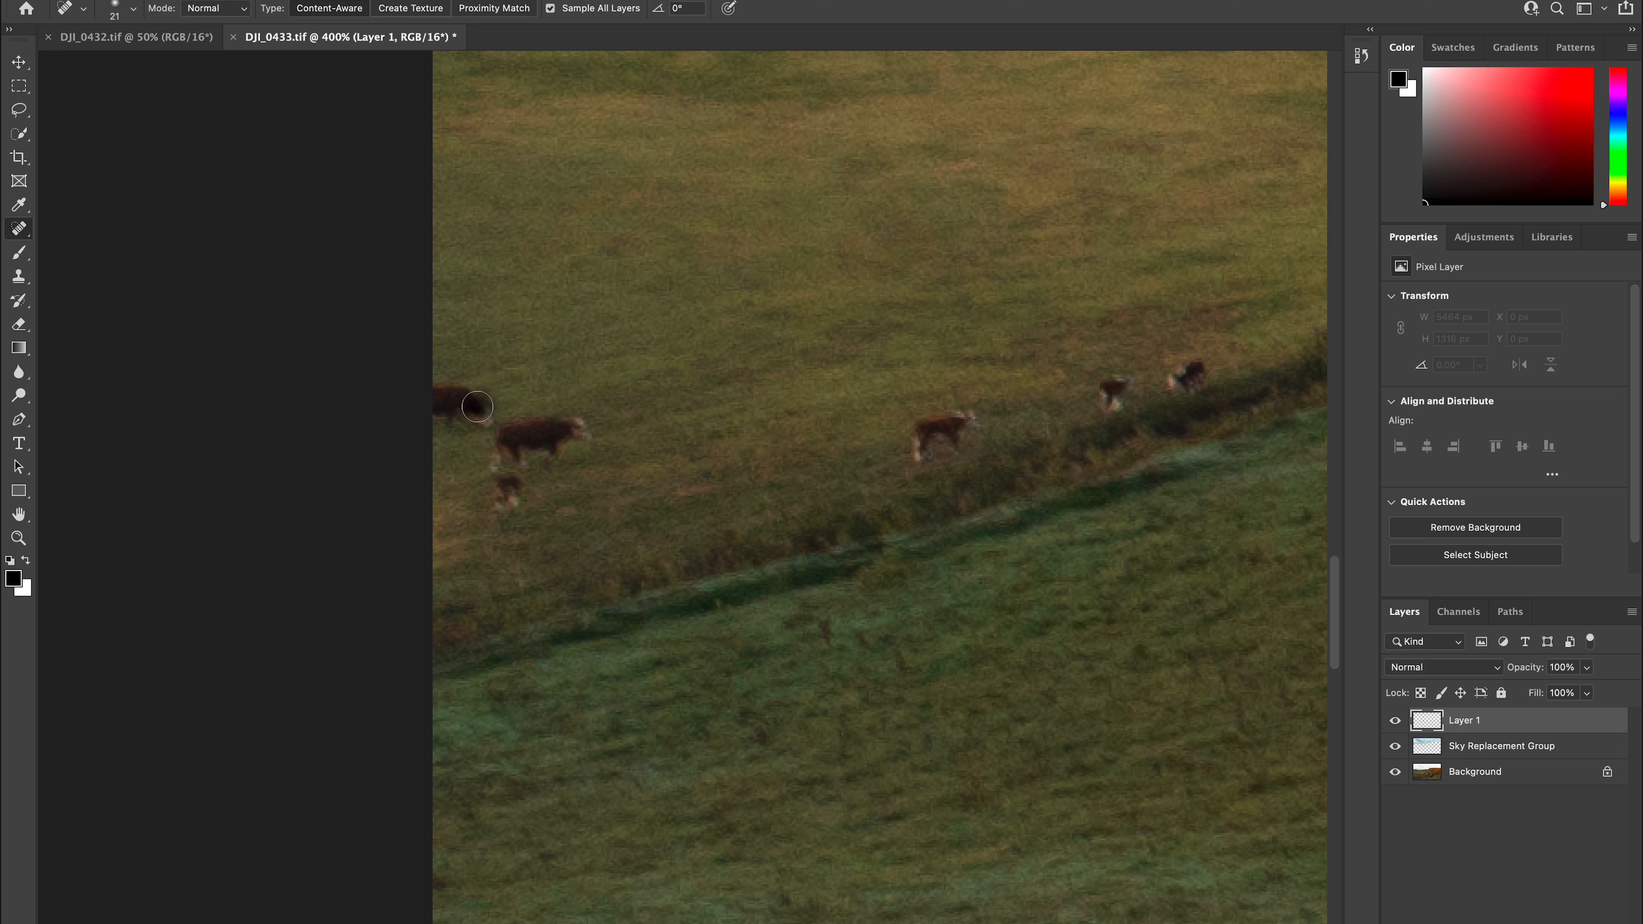
{"action": "mouse_move", "coordinate": [466, 389]}
{"action": "left_mouse_down"}
{"action": "mouse_move", "coordinate": [470, 421]}
{"action": "mouse_move", "coordinate": [479, 397]}
{"action": "left_mouse_up"}
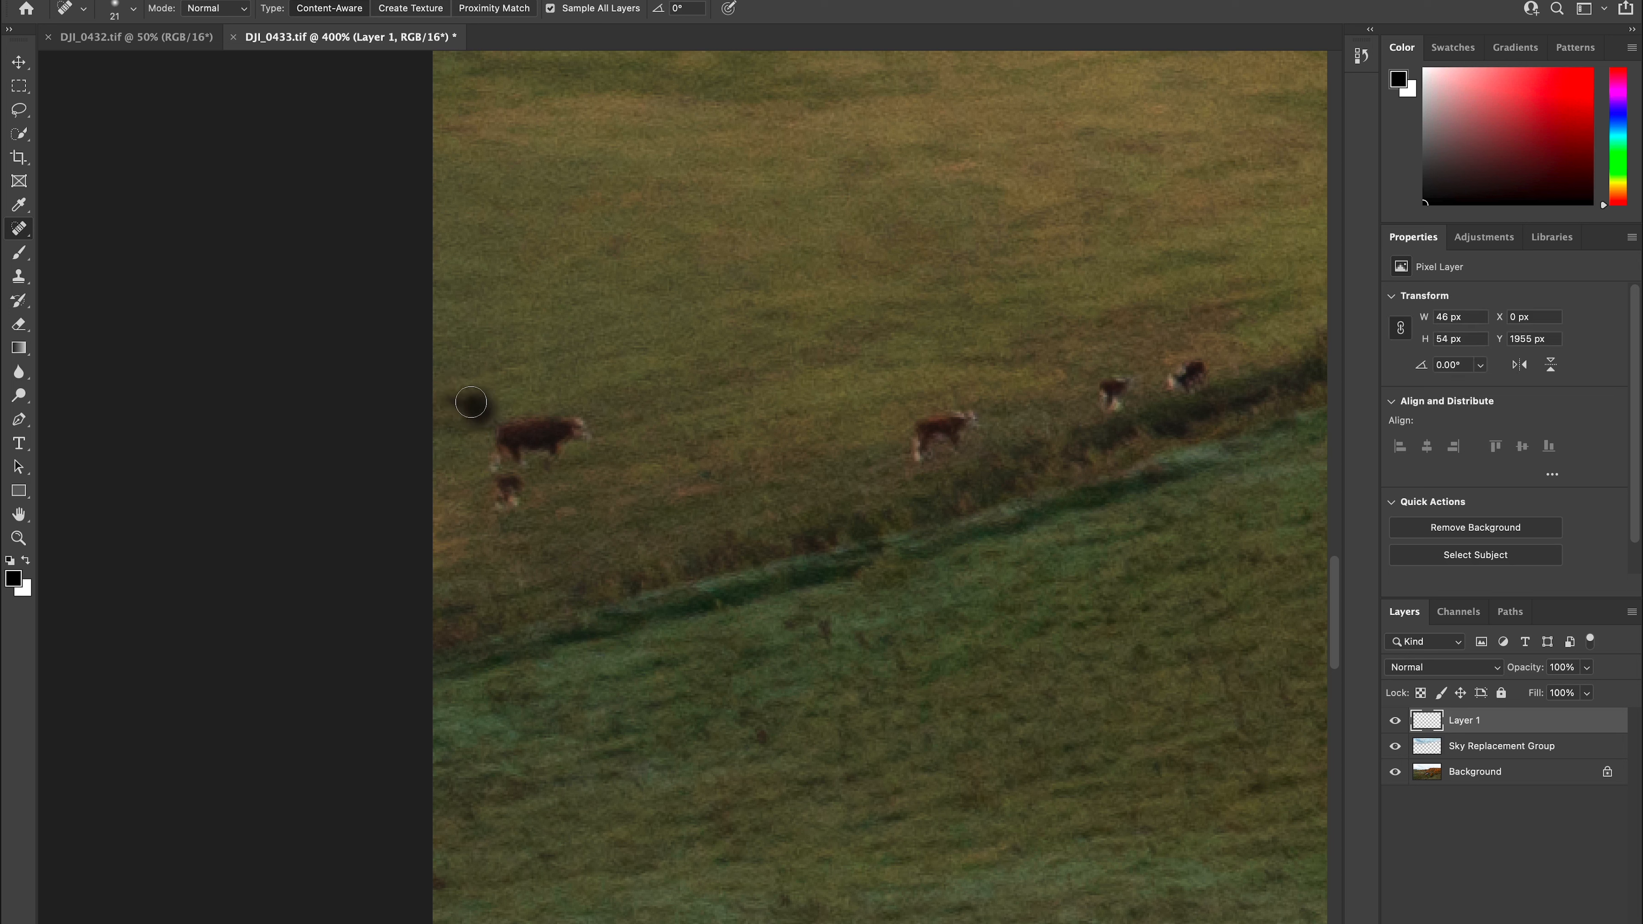
{"action": "mouse_move", "coordinate": [450, 395]}
{"action": "left_mouse_down"}
{"action": "mouse_move", "coordinate": [471, 425]}
{"action": "mouse_move", "coordinate": [483, 409]}
{"action": "mouse_move", "coordinate": [418, 432]}
{"action": "left_mouse_up"}
{"action": "left_click_drag", "start_coordinate": [459, 424], "coordinate": [409, 441]}
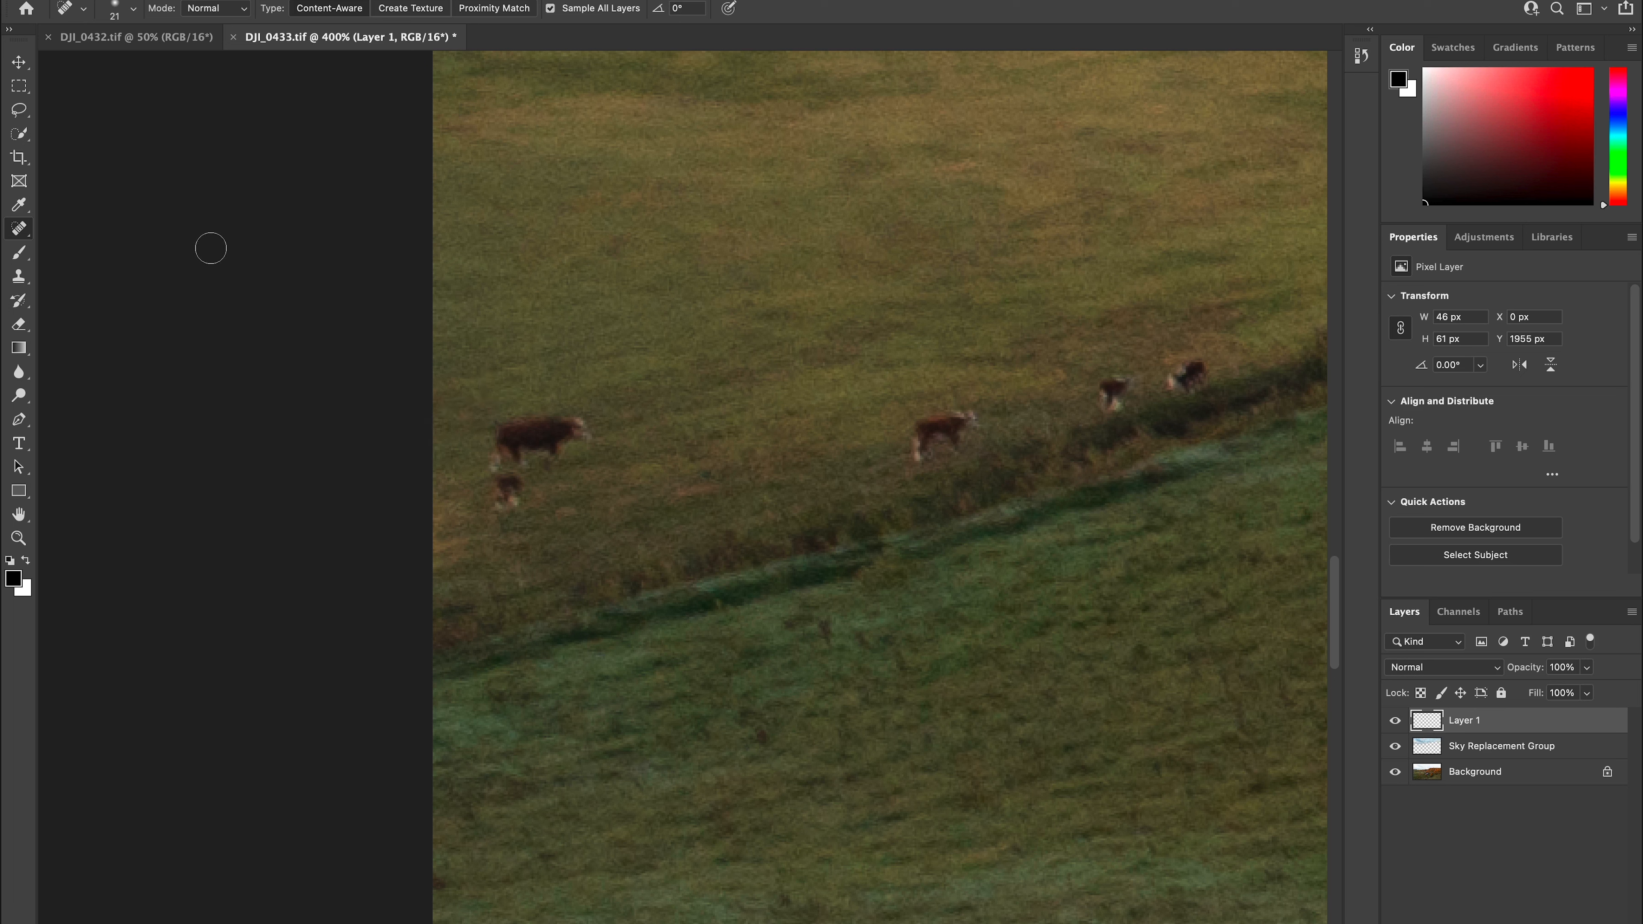
{"action": "left_click", "coordinate": [1395, 721]}
{"action": "left_click", "coordinate": [1394, 720]}
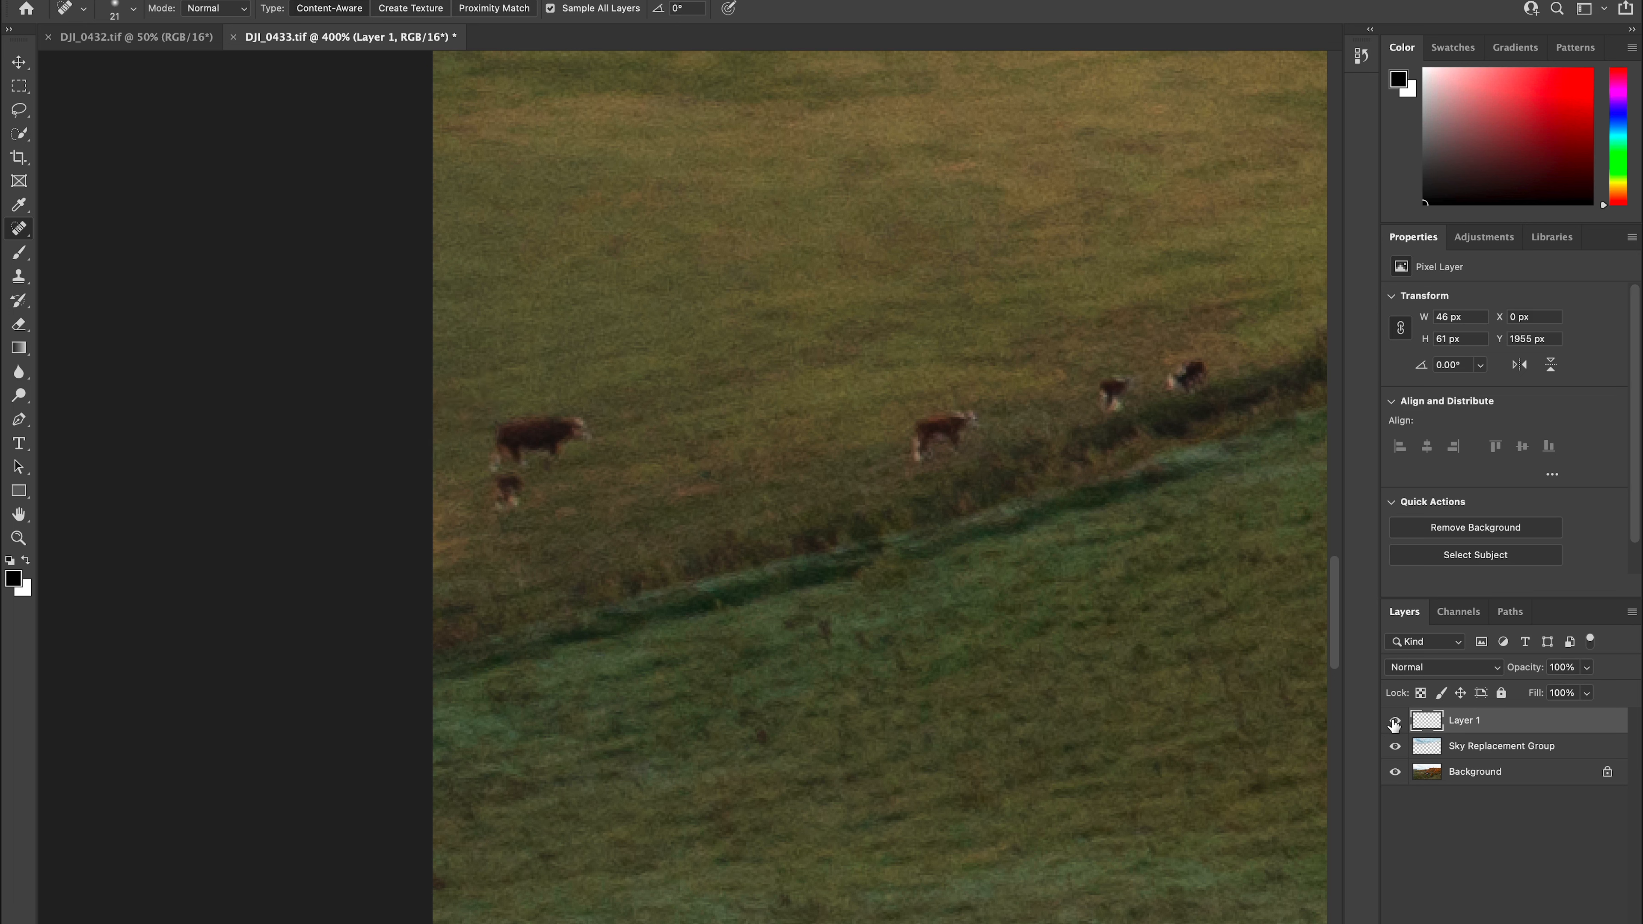
With the Clone Stamp, sample the grass above the nearest remaining cow and paint it over the healed patch at the photo's left edge.
{"action": "left_click", "coordinate": [19, 278]}
{"action": "left_click_drag", "start_coordinate": [541, 370], "coordinate": [456, 372]}
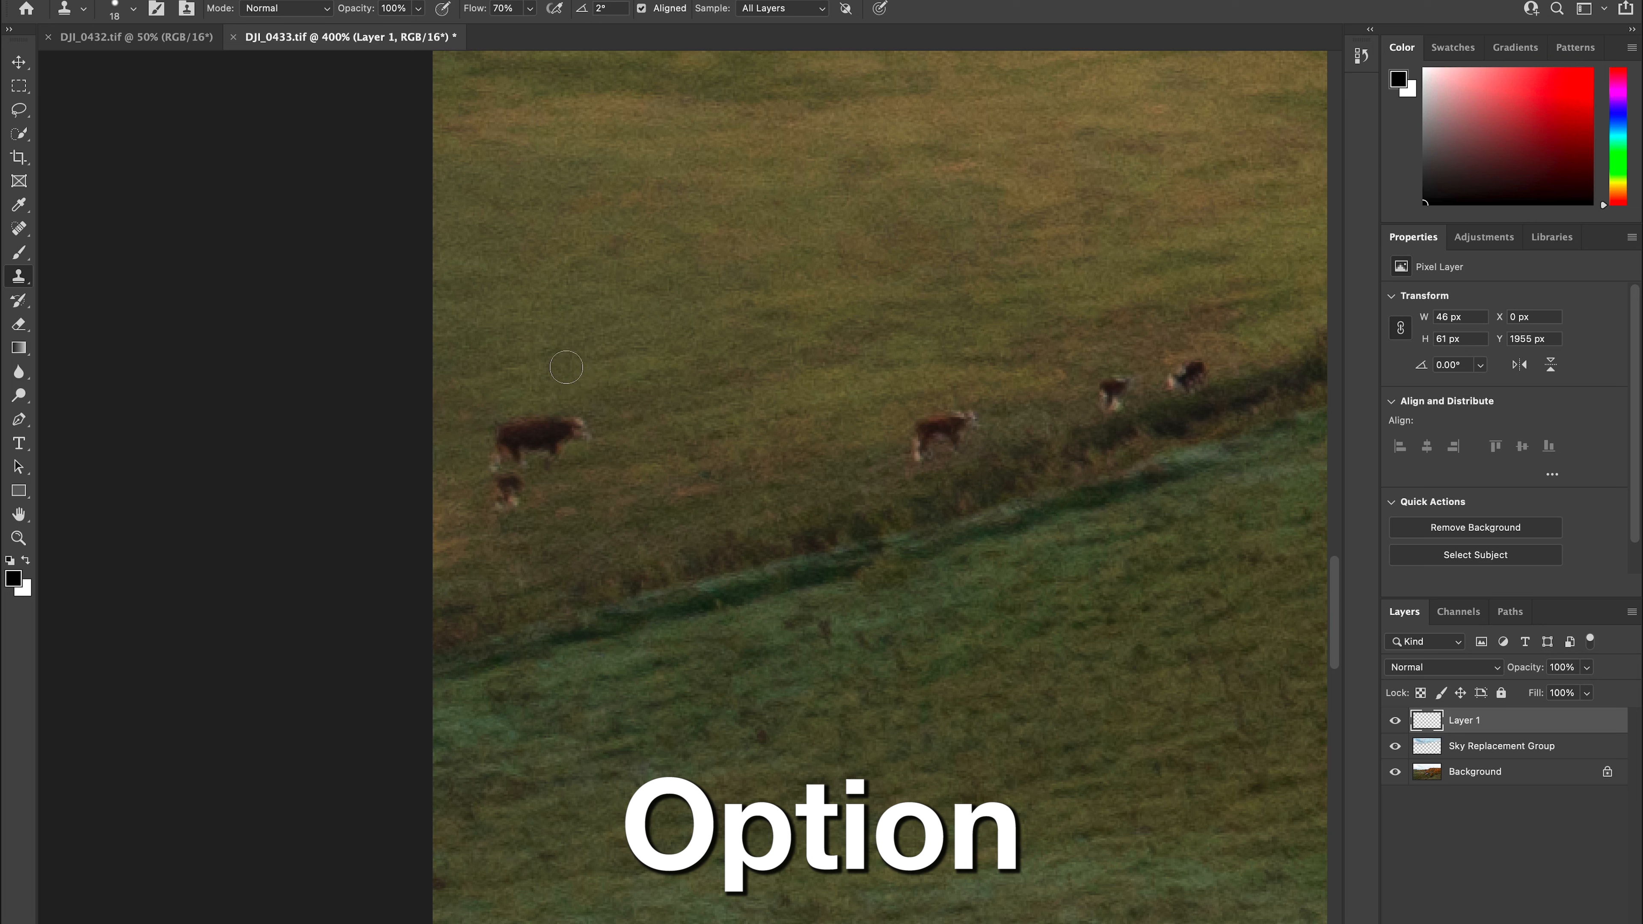
{"action": "left_click", "coordinate": [574, 370], "text": "alt"}
{"action": "mouse_move", "coordinate": [460, 405]}
{"action": "left_mouse_down"}
{"action": "mouse_move", "coordinate": [436, 427]}
{"action": "mouse_move", "coordinate": [518, 390]}
{"action": "left_mouse_up"}
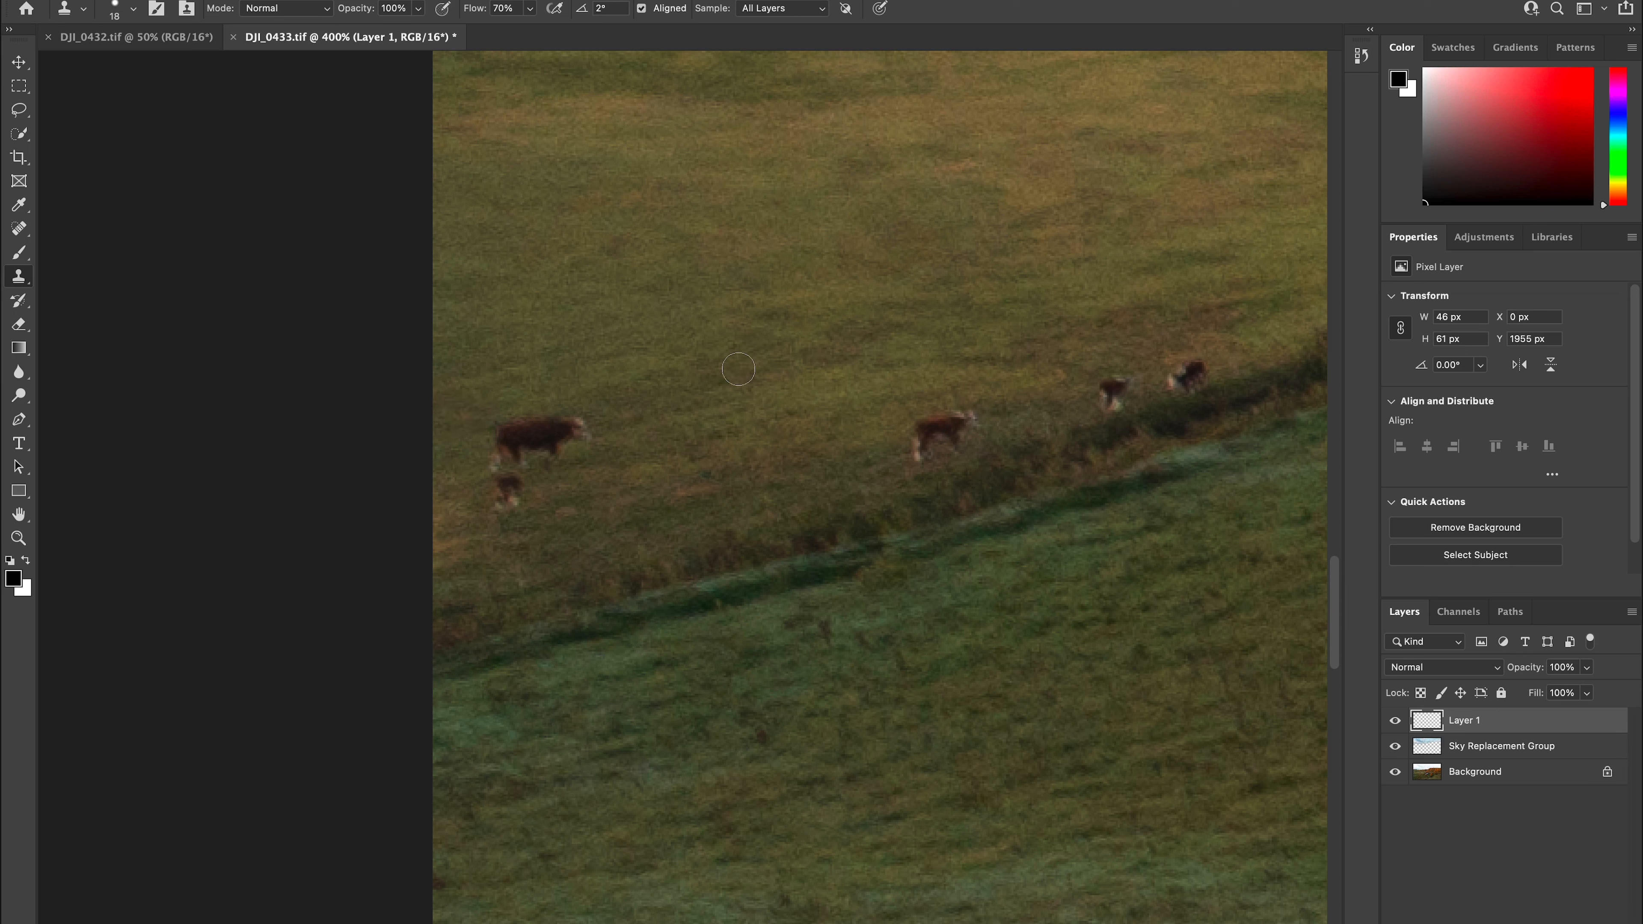
Lower the 18 px Clone Stamp brush's hardness and clone more grass to blend the patch at the photo's left edge.
{"action": "right_click", "coordinate": [572, 373]}
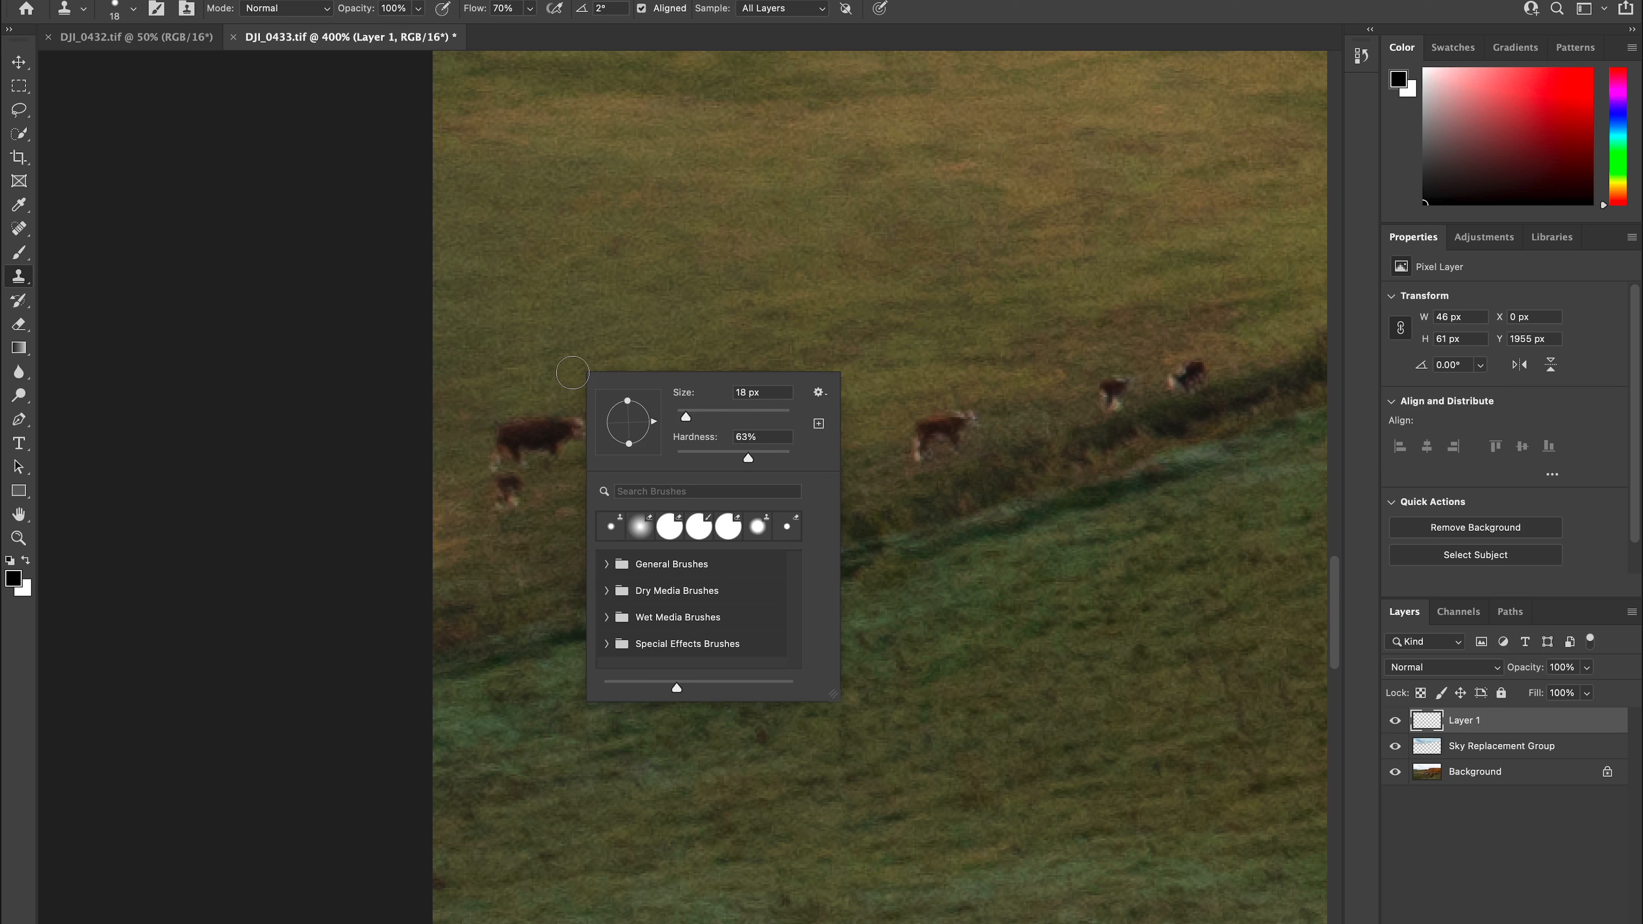
{"action": "left_click", "coordinate": [695, 450]}
{"action": "left_click_drag", "start_coordinate": [689, 451], "coordinate": [686, 451]}
{"action": "left_click", "coordinate": [574, 378]}
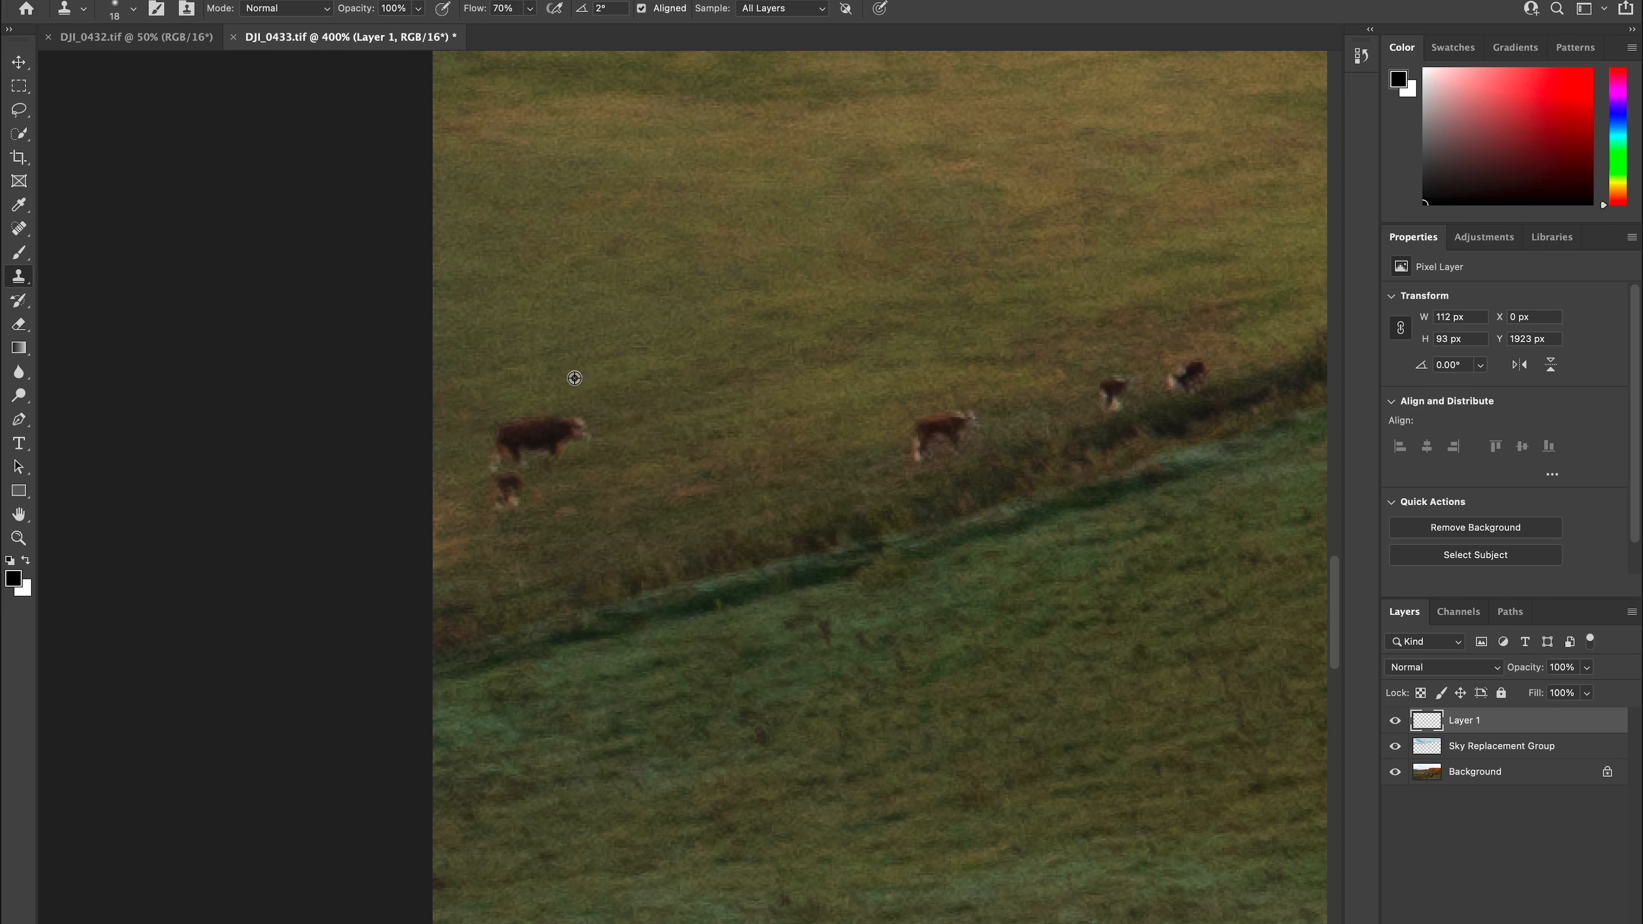
{"action": "left_click_drag", "start_coordinate": [478, 391], "coordinate": [460, 447]}
Return to the Spot Healing Brush and smooth the remaining traces in the cloned grass beside the cows.
{"action": "left_click", "coordinate": [19, 228]}
{"action": "right_click", "coordinate": [23, 233]}
{"action": "left_click", "coordinate": [23, 234]}
{"action": "left_click_drag", "start_coordinate": [458, 445], "coordinate": [454, 420]}
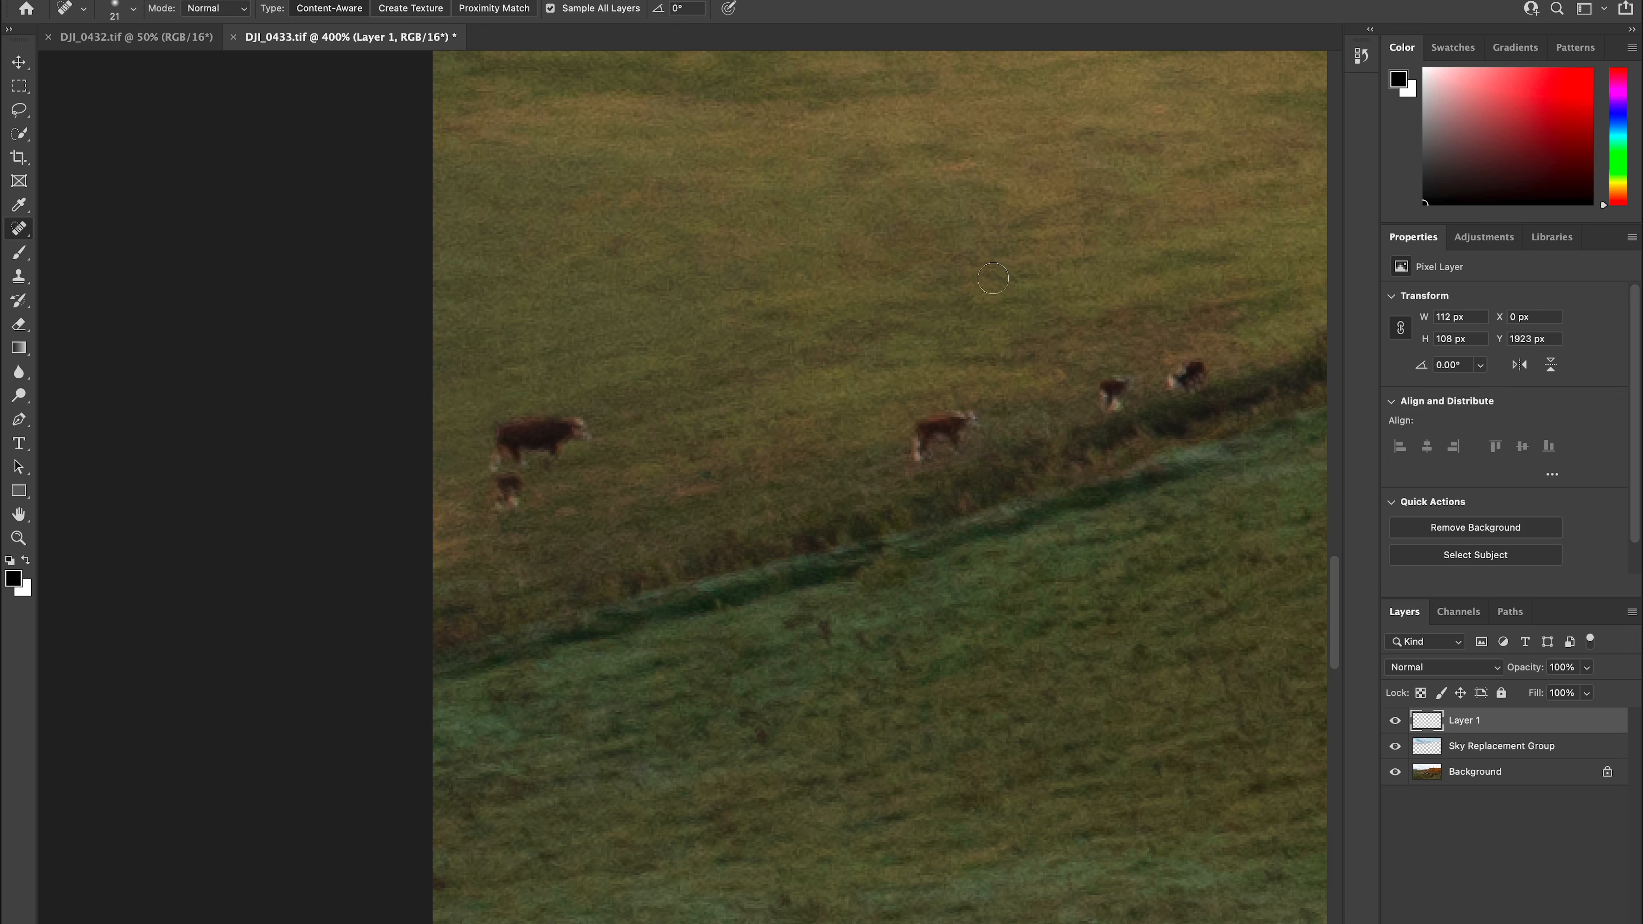
Heal the dark patches in the grass at the photo's bottom-right corner with the brush enlarged to 45 px.
{"action": "key", "text": "super+minus"}
{"action": "key", "text": "super+minus"}
{"action": "key", "text": "super+minus"}
{"action": "key", "text": "super+minus"}
{"action": "key", "text": "super+minus"}
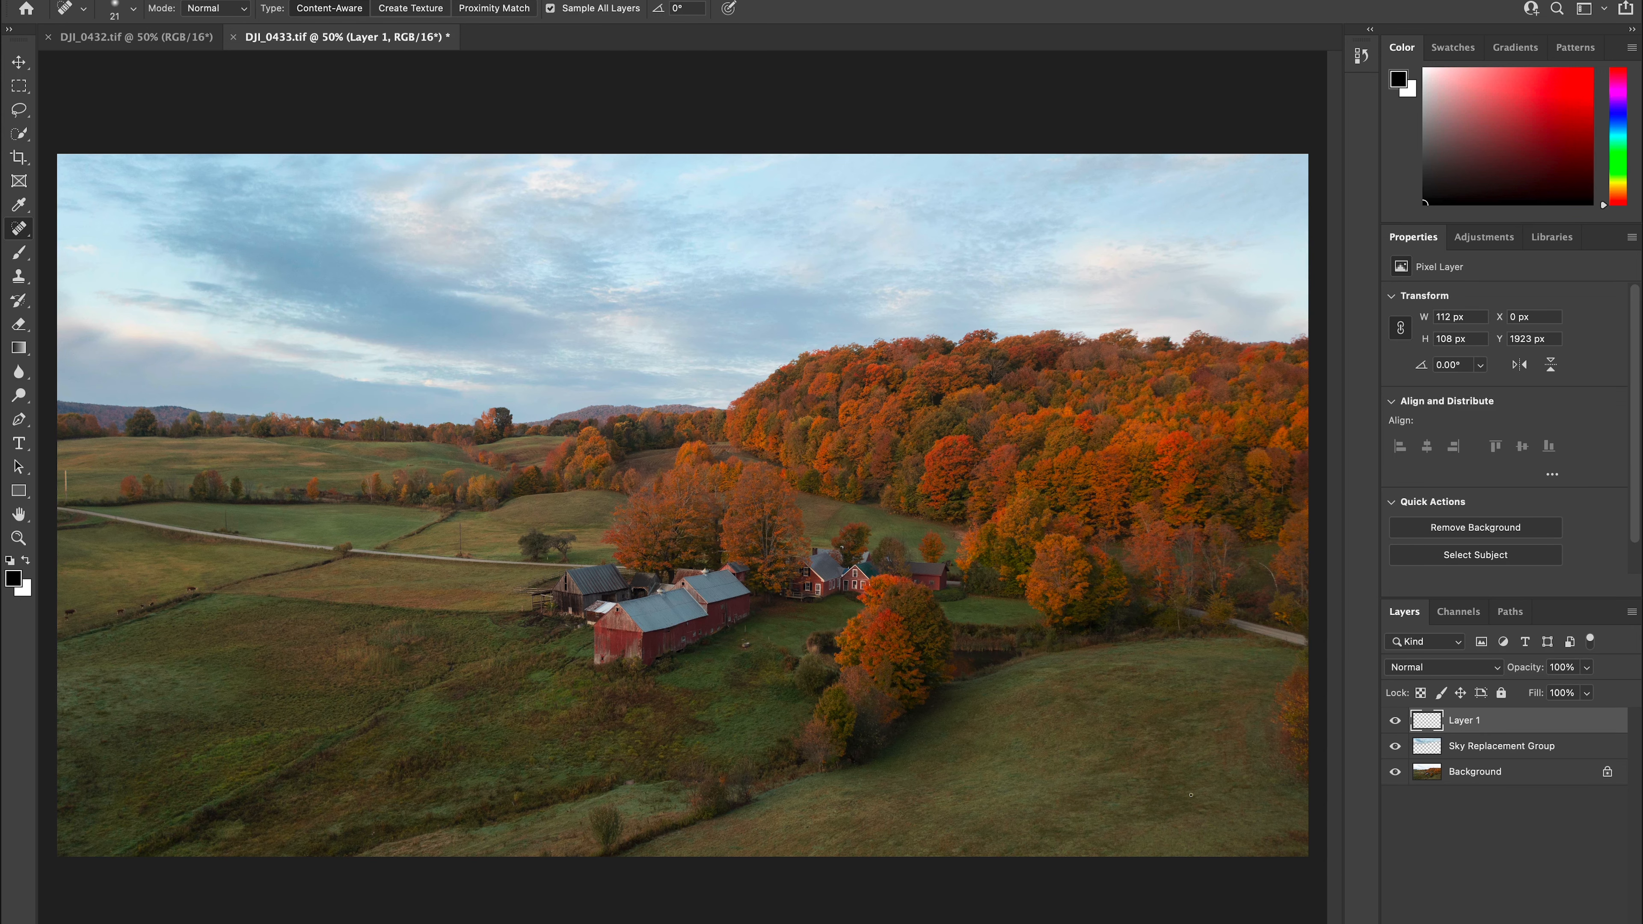
{"action": "key", "text": "super+plus"}
{"action": "key", "text": "super+plus"}
{"action": "key", "text": "super+plus"}
{"action": "left_click_drag", "start_coordinate": [1227, 841], "coordinate": [707, 627]}
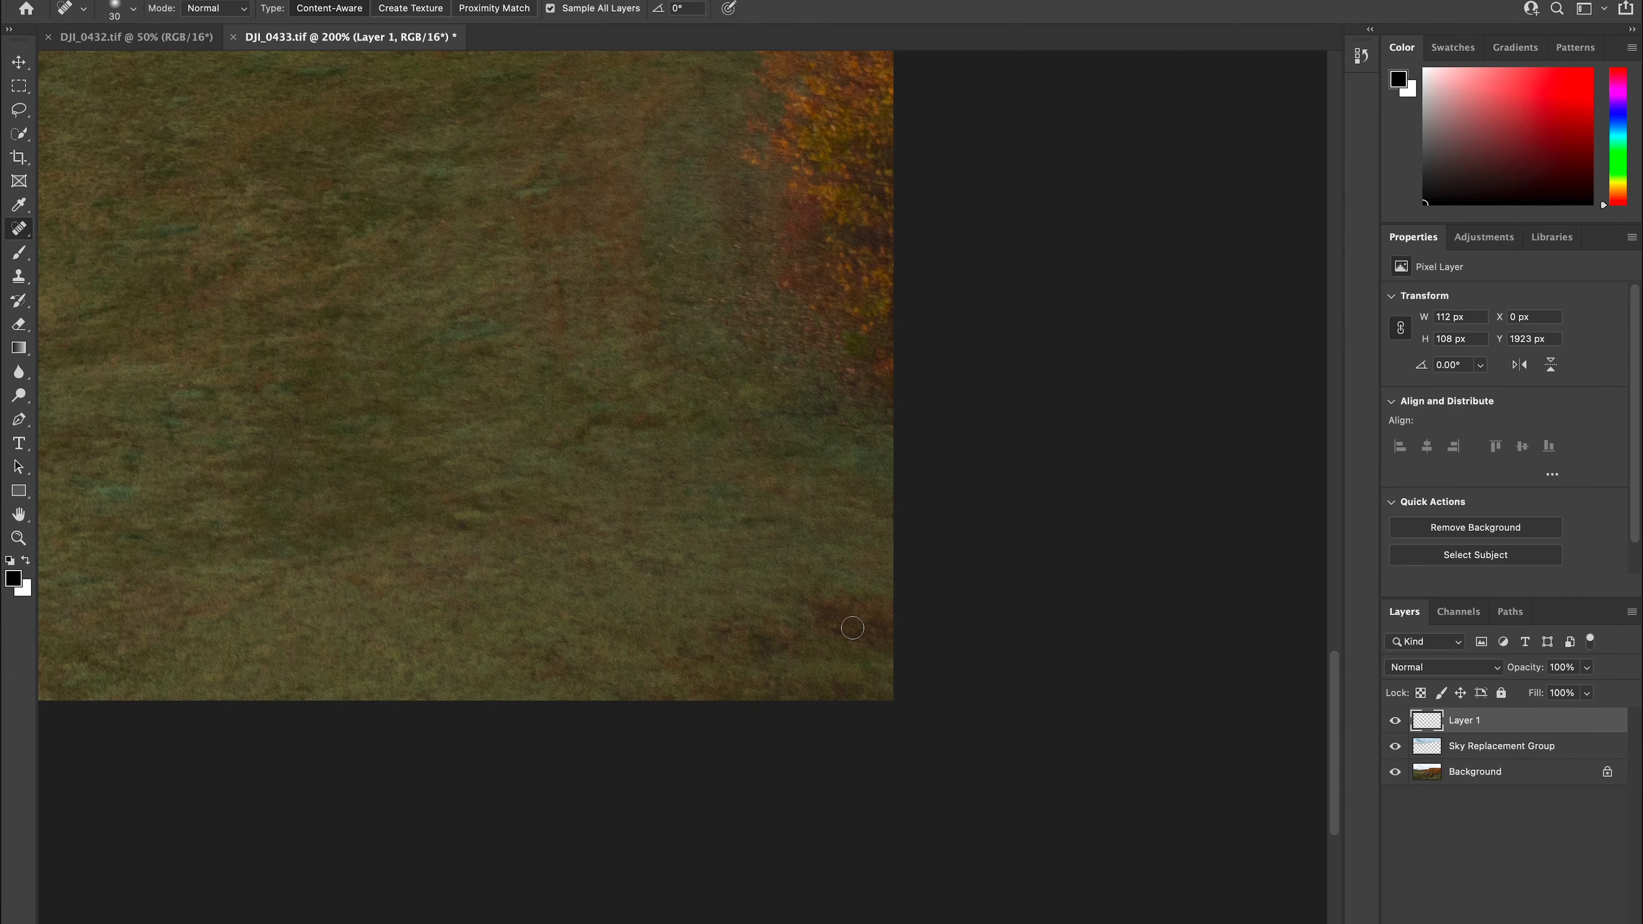
{"action": "key", "text": "bracketright"}
{"action": "key", "text": "bracketright"}
{"action": "key", "text": "bracketright"}
{"action": "mouse_move", "coordinate": [885, 613]}
{"action": "left_mouse_down"}
{"action": "mouse_move", "coordinate": [828, 622]}
{"action": "mouse_move", "coordinate": [911, 641]}
{"action": "mouse_move", "coordinate": [819, 597]}
{"action": "mouse_move", "coordinate": [775, 600]}
{"action": "mouse_move", "coordinate": [873, 605]}
{"action": "mouse_move", "coordinate": [857, 645]}
{"action": "mouse_move", "coordinate": [743, 635]}
{"action": "mouse_move", "coordinate": [868, 629]}
{"action": "mouse_move", "coordinate": [691, 630]}
{"action": "mouse_move", "coordinate": [788, 636]}
{"action": "left_mouse_up"}
{"action": "mouse_move", "coordinate": [878, 684]}
{"action": "left_mouse_down"}
{"action": "mouse_move", "coordinate": [689, 697]}
{"action": "mouse_move", "coordinate": [683, 657]}
{"action": "mouse_move", "coordinate": [881, 658]}
{"action": "mouse_move", "coordinate": [876, 602]}
{"action": "mouse_move", "coordinate": [894, 635]}
{"action": "mouse_move", "coordinate": [880, 678]}
{"action": "mouse_move", "coordinate": [781, 683]}
{"action": "left_mouse_up"}
Fit the whole photo in view and toggle Layer 1 to compare the retouching with the unretouched image.
{"action": "key", "text": "super+0"}
{"action": "left_click", "coordinate": [1392, 719]}
{"action": "left_click", "coordinate": [1392, 720]}
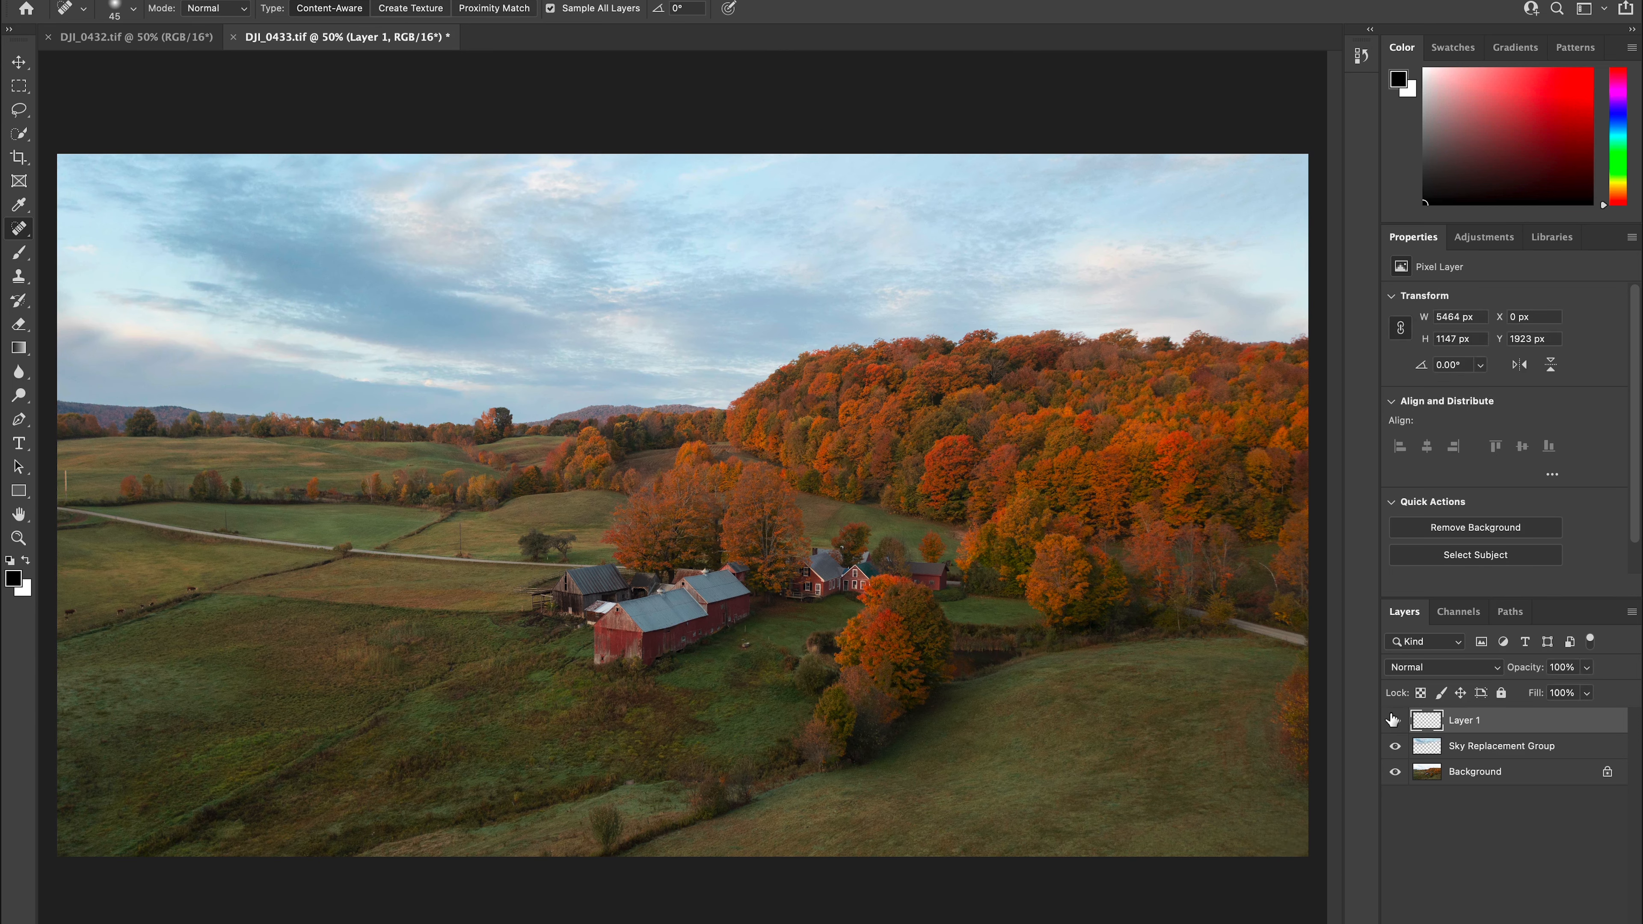
{"action": "left_click", "coordinate": [1392, 720]}
{"action": "left_click", "coordinate": [1392, 720]}
Remove the lone bush near the photo's bottom edge below the barns with a 100 px Spot Healing Brush.
{"action": "key", "text": "super+plus"}
{"action": "key", "text": "super+plus"}
{"action": "left_click_drag", "start_coordinate": [522, 788], "coordinate": [744, 655]}
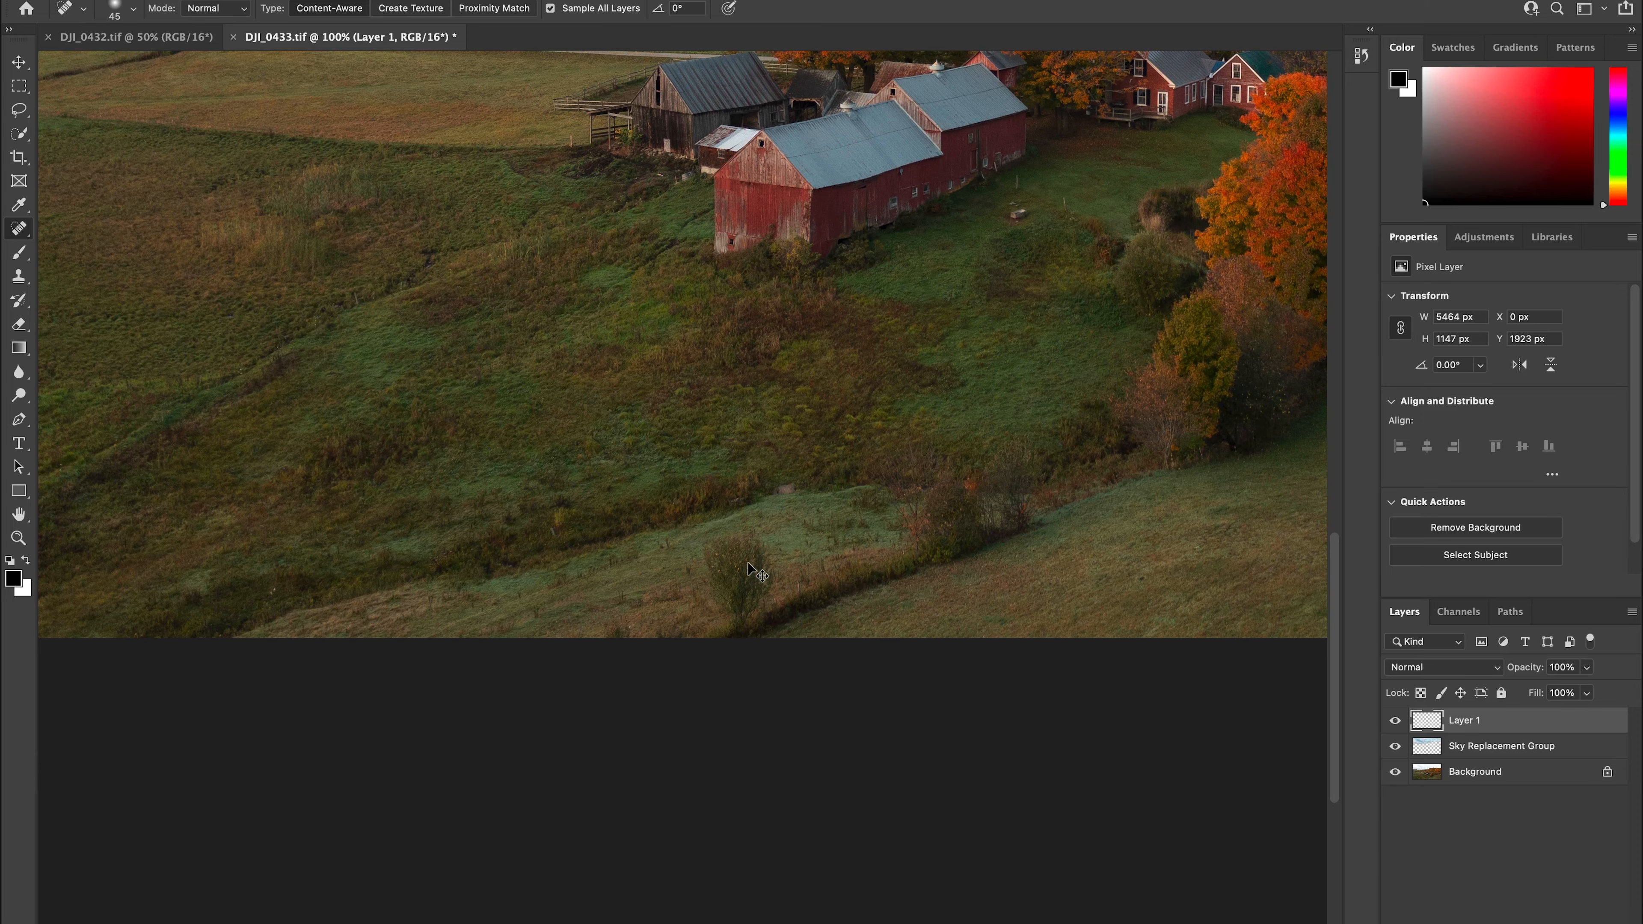
{"action": "key", "text": "super+plus"}
{"action": "key", "text": "bracketright"}
{"action": "key", "text": "bracketright"}
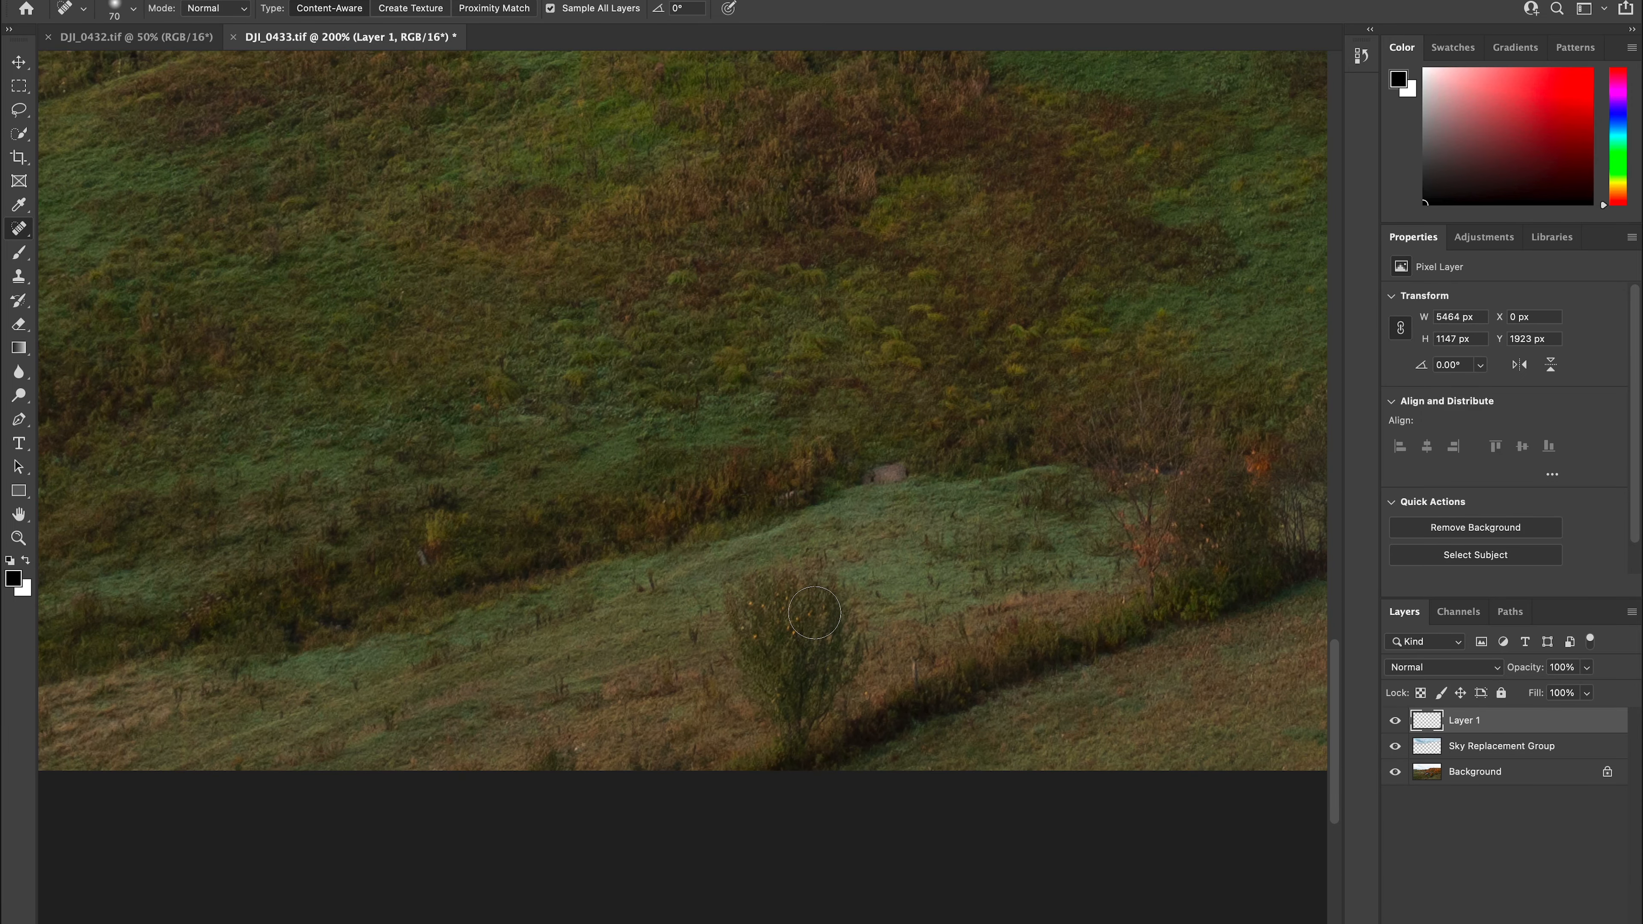
{"action": "key", "text": "bracketleft"}
{"action": "key", "text": "bracketleft"}
{"action": "key", "text": "bracketright"}
{"action": "key", "text": "bracketright"}
{"action": "key", "text": "bracketright"}
{"action": "key", "text": "bracketright"}
{"action": "key", "text": "bracketright"}
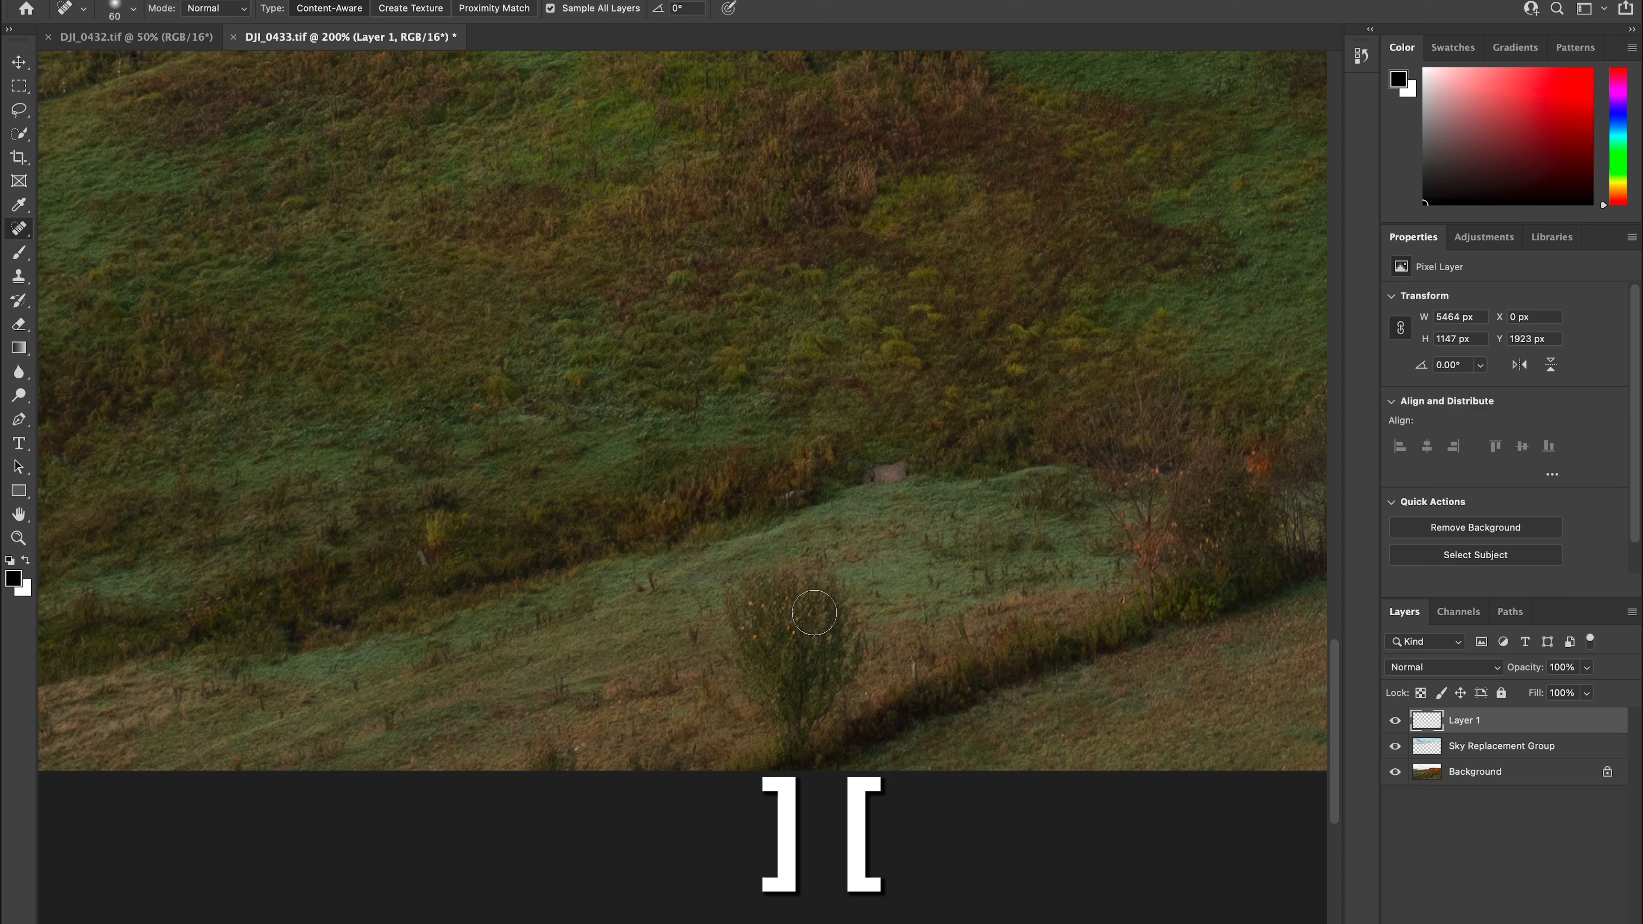
{"action": "mouse_move", "coordinate": [814, 612]}
{"action": "left_mouse_down"}
{"action": "mouse_move", "coordinate": [812, 586]}
{"action": "mouse_move", "coordinate": [762, 592]}
{"action": "mouse_move", "coordinate": [775, 687]}
{"action": "mouse_move", "coordinate": [815, 660]}
{"action": "mouse_move", "coordinate": [759, 609]}
{"action": "mouse_move", "coordinate": [773, 587]}
{"action": "mouse_move", "coordinate": [788, 690]}
{"action": "mouse_move", "coordinate": [817, 691]}
{"action": "mouse_move", "coordinate": [787, 735]}
{"action": "left_mouse_up"}
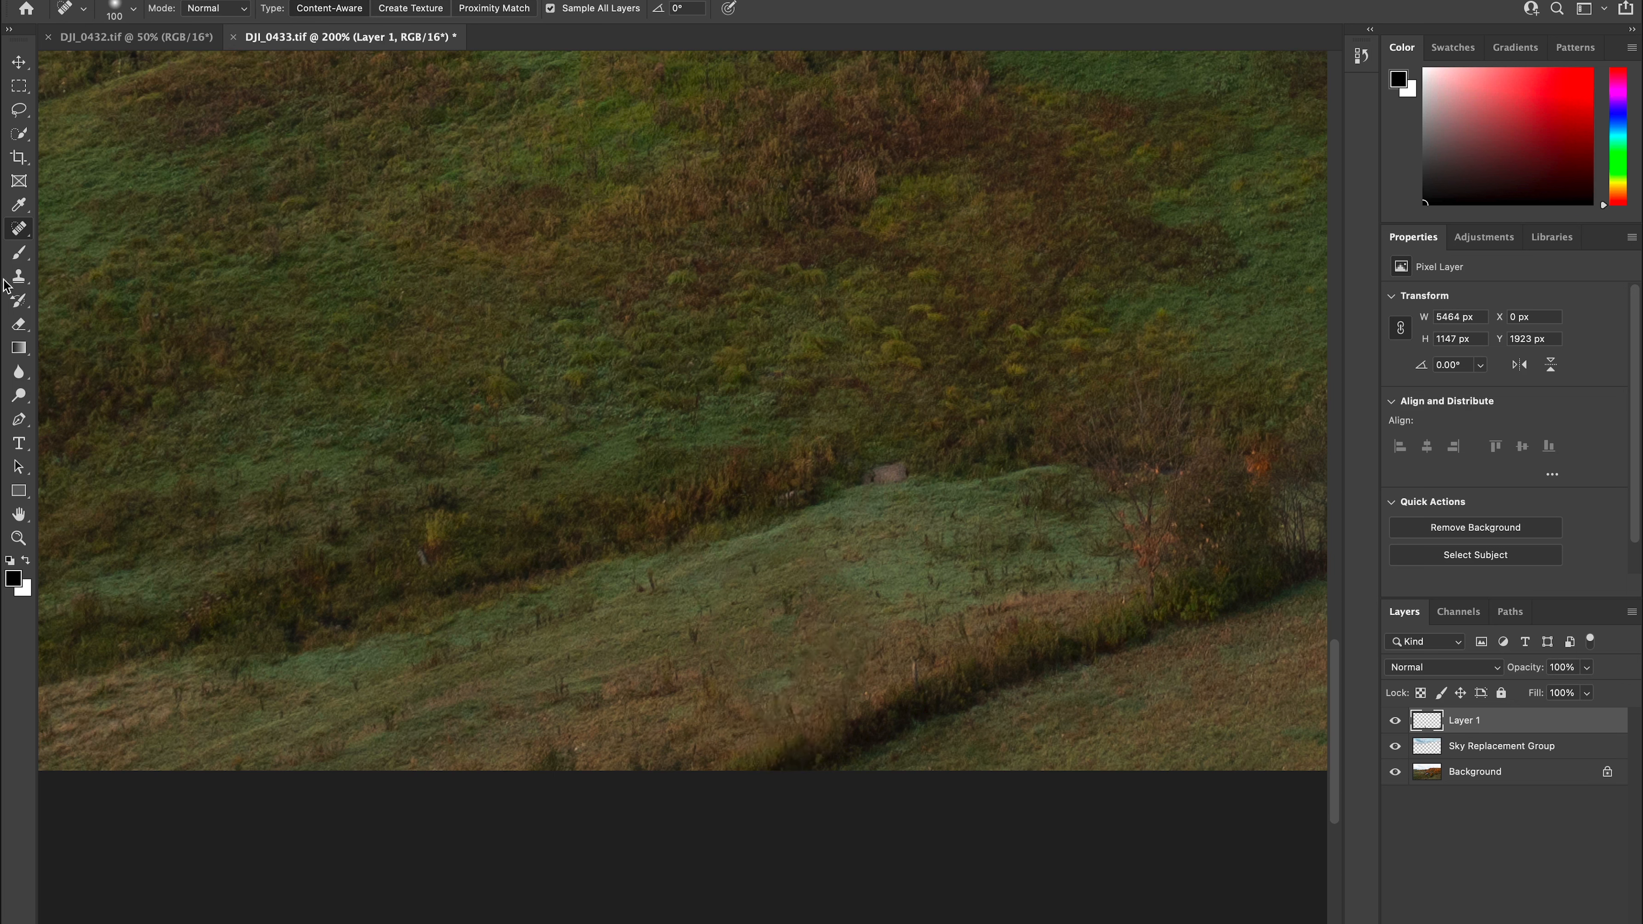
Compare the whole photo with and without Layer 1's retouching, and reactivate the Spot Healing Brush.
{"action": "left_click", "coordinate": [18, 278]}
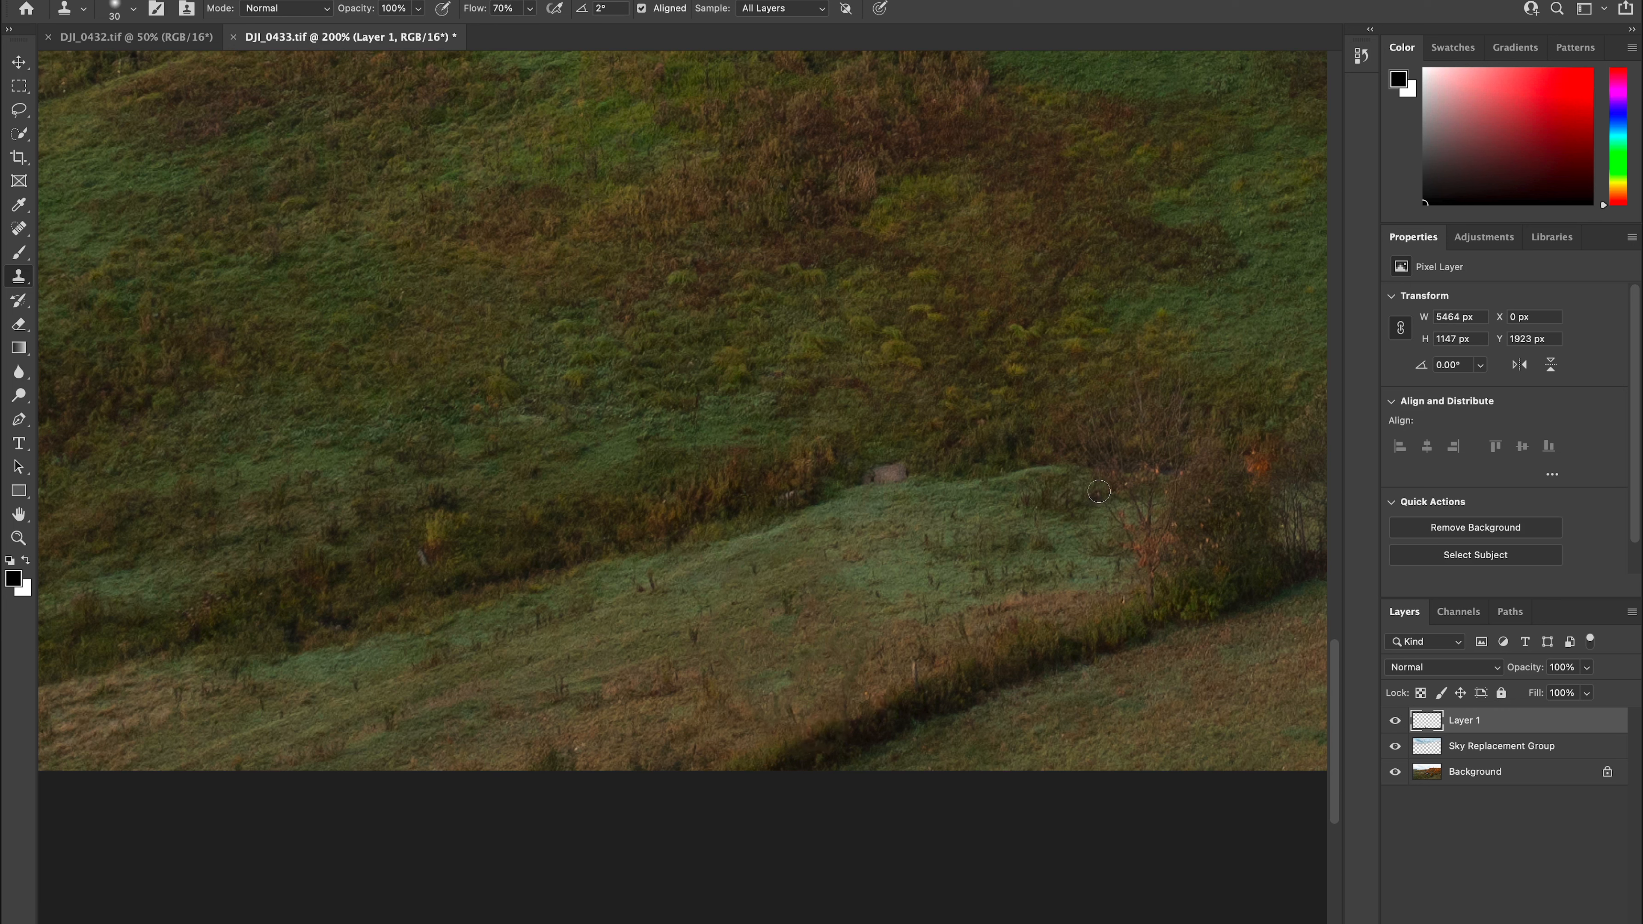
{"action": "key", "text": "super+0"}
{"action": "left_click", "coordinate": [1396, 721]}
{"action": "left_click", "coordinate": [1396, 721]}
{"action": "key", "text": "j"}
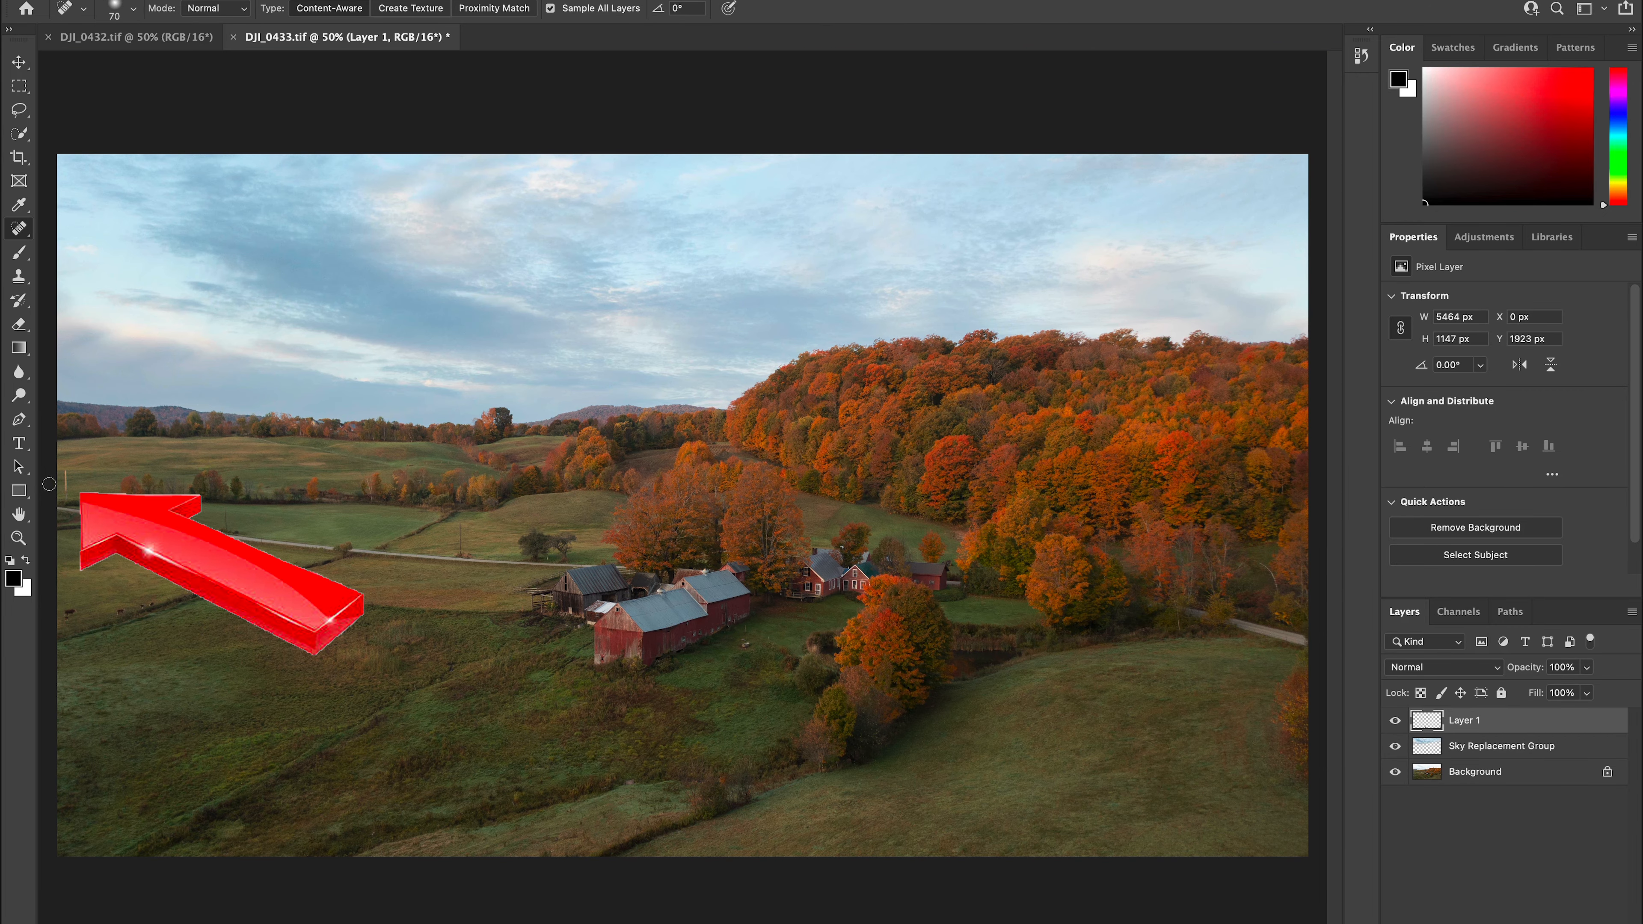
Select the Background layer, outline the utility pole in the field near the two dark trees with the Lasso tool, and copy it.
{"action": "key", "text": "super+equal"}
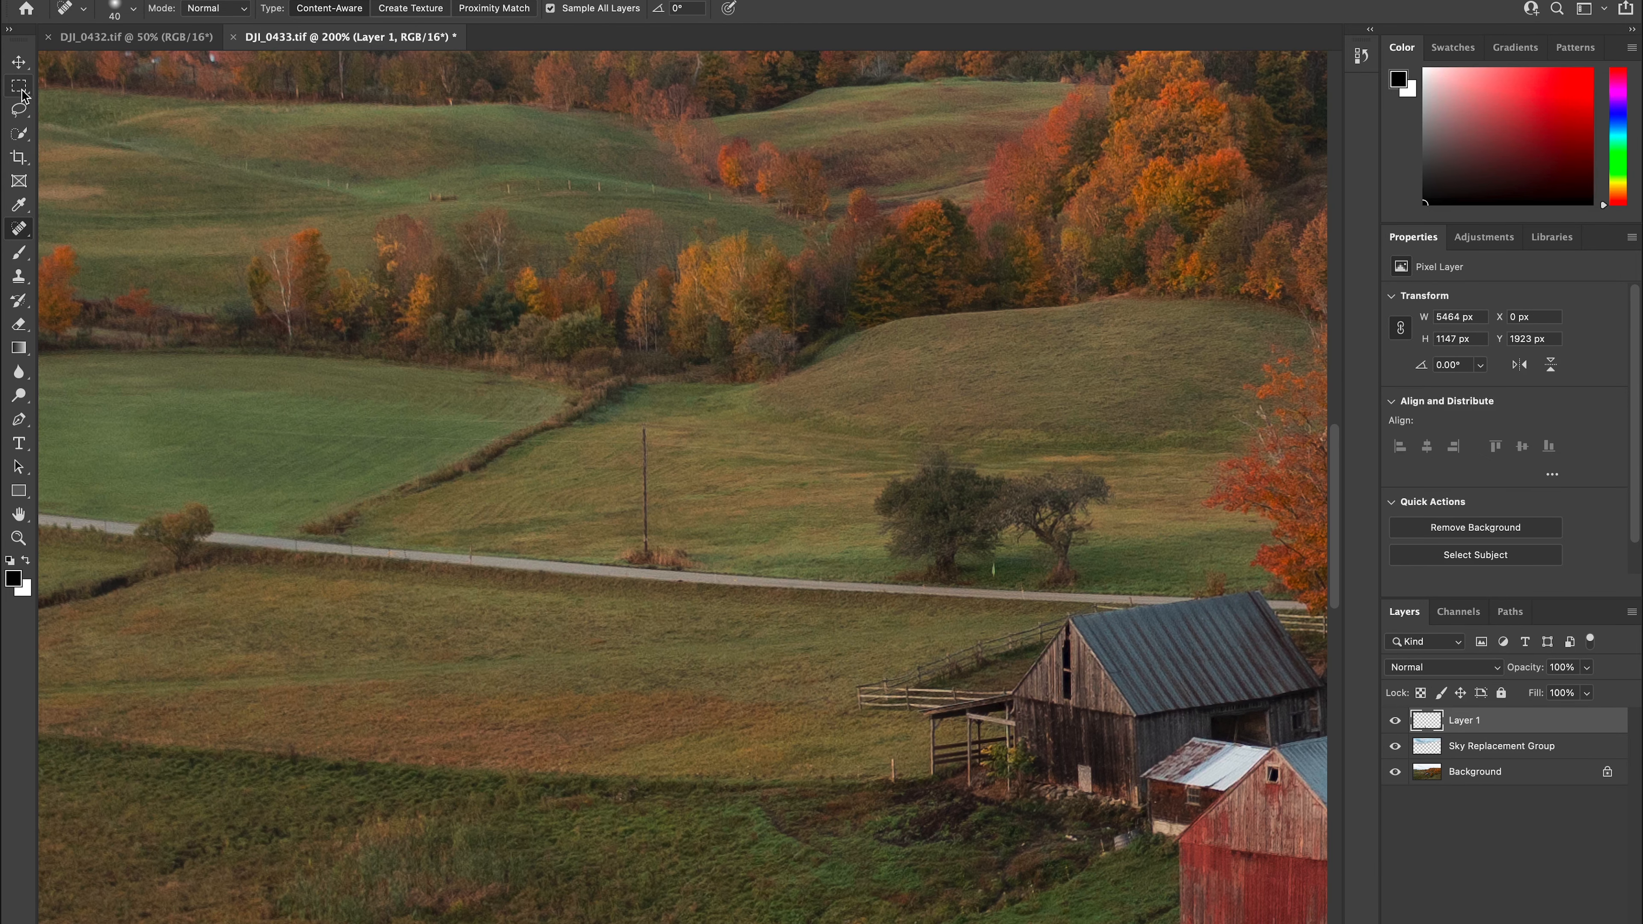
{"action": "left_click", "coordinate": [20, 90]}
{"action": "left_click", "coordinate": [1478, 776]}
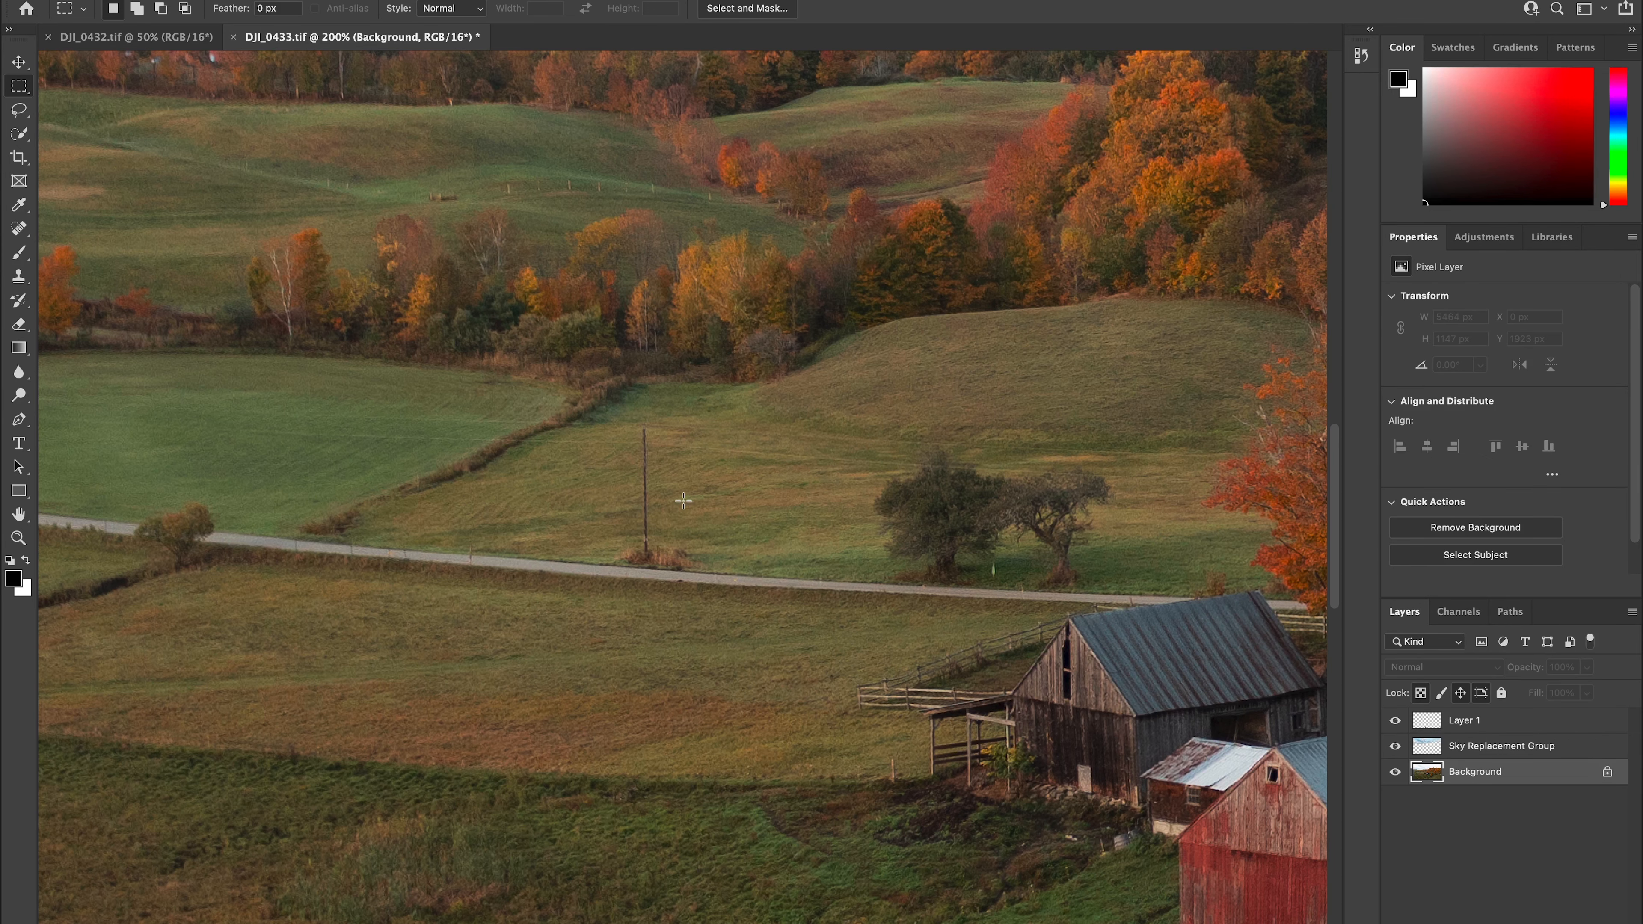
{"action": "key", "text": "l"}
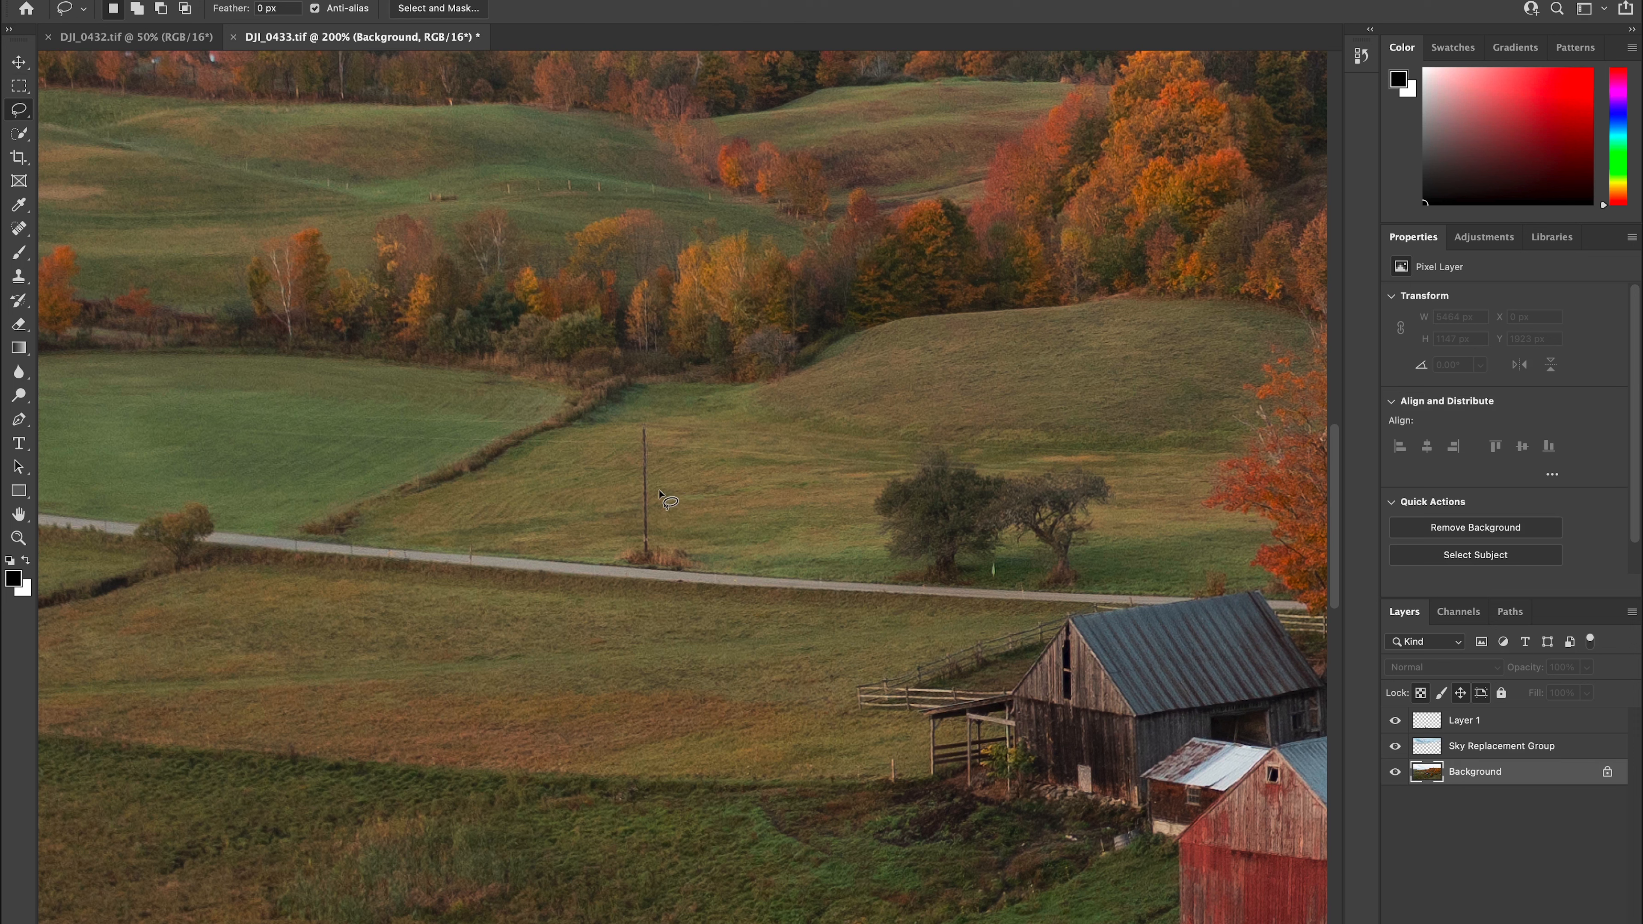
{"action": "left_click_drag", "start_coordinate": [659, 482], "coordinate": [658, 427]}
{"action": "left_click_drag", "start_coordinate": [632, 538], "coordinate": [635, 540]}
{"action": "key", "text": "super+c"}
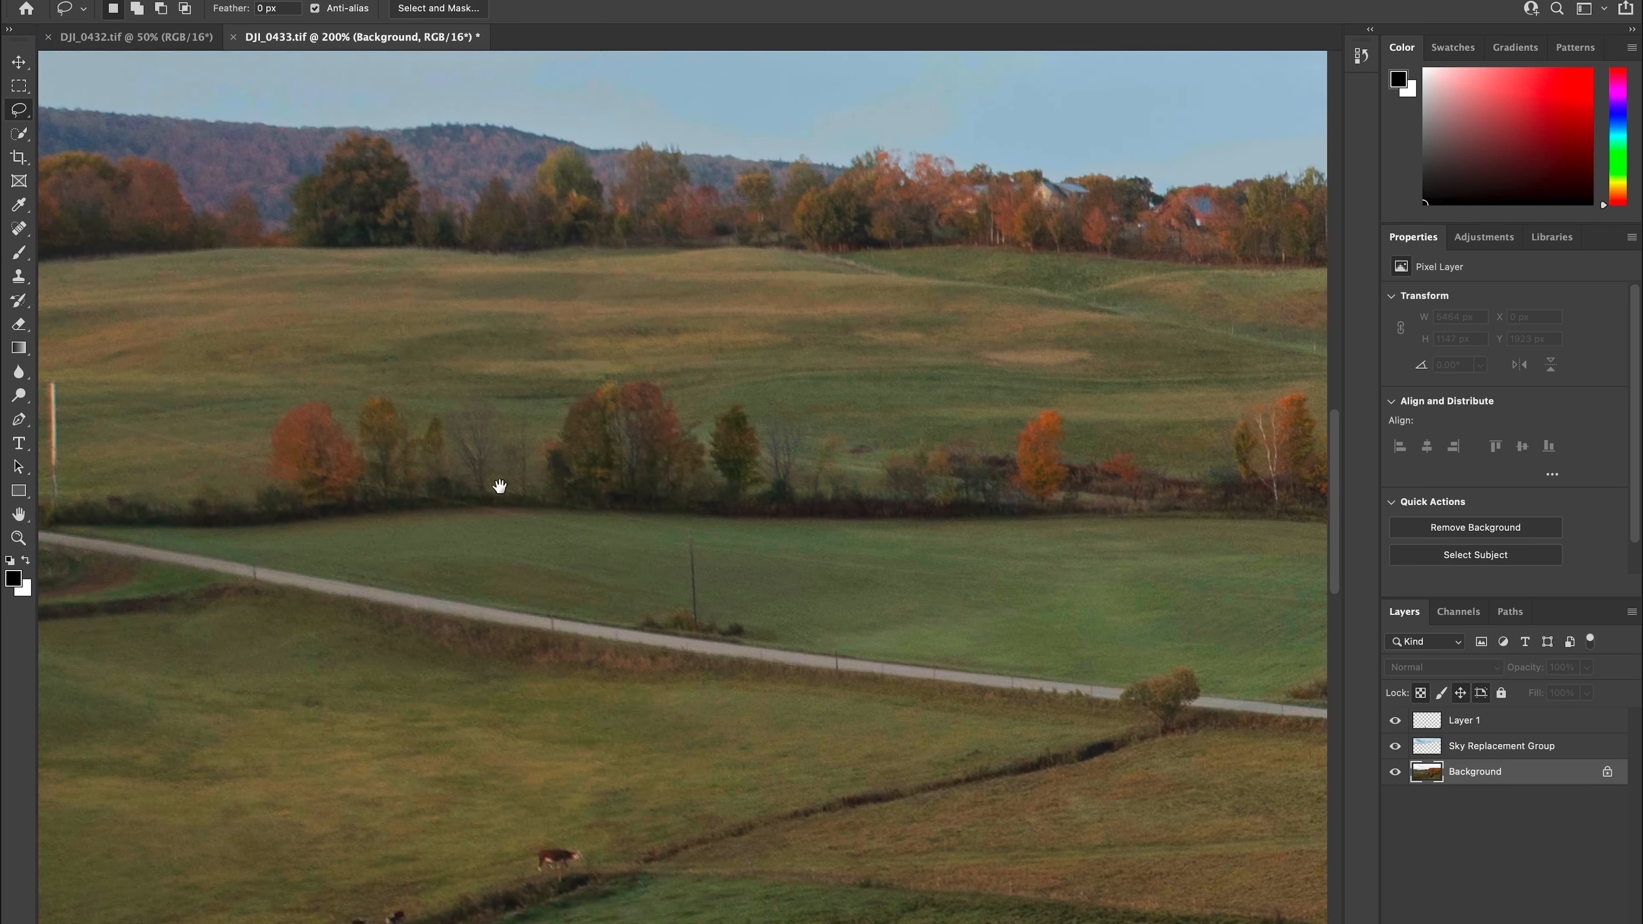
Paste the copied pole as a new layer and place it above all the other layers.
{"action": "left_click_drag", "start_coordinate": [499, 486], "coordinate": [973, 518]}
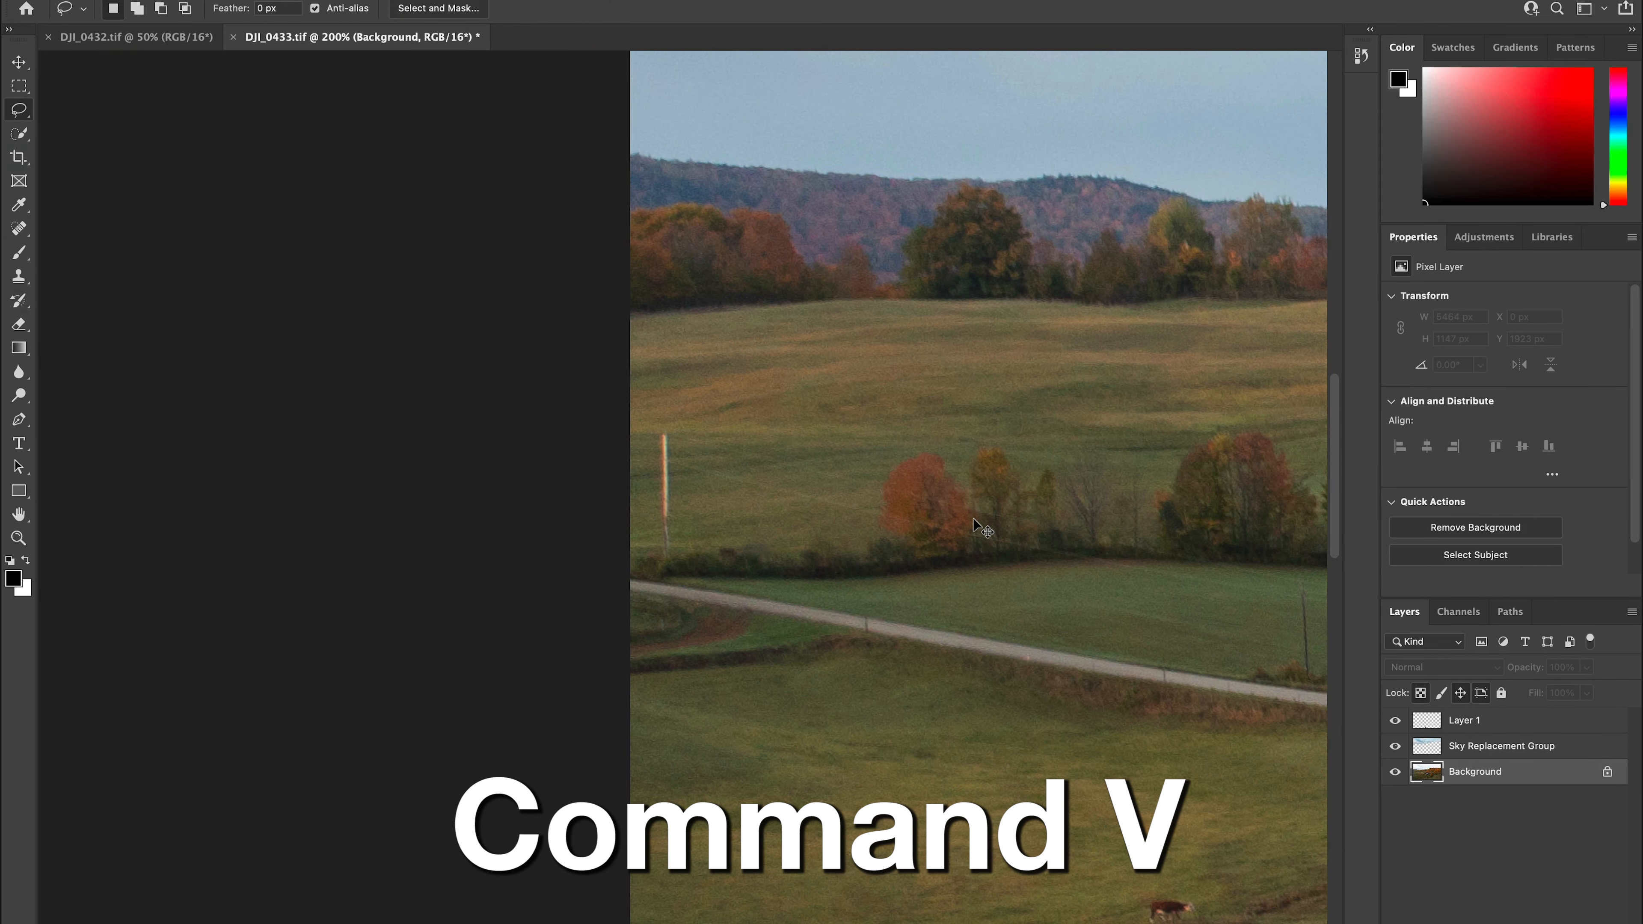
{"action": "key", "text": "super+v"}
{"action": "left_click_drag", "start_coordinate": [1486, 773], "coordinate": [1486, 719]}
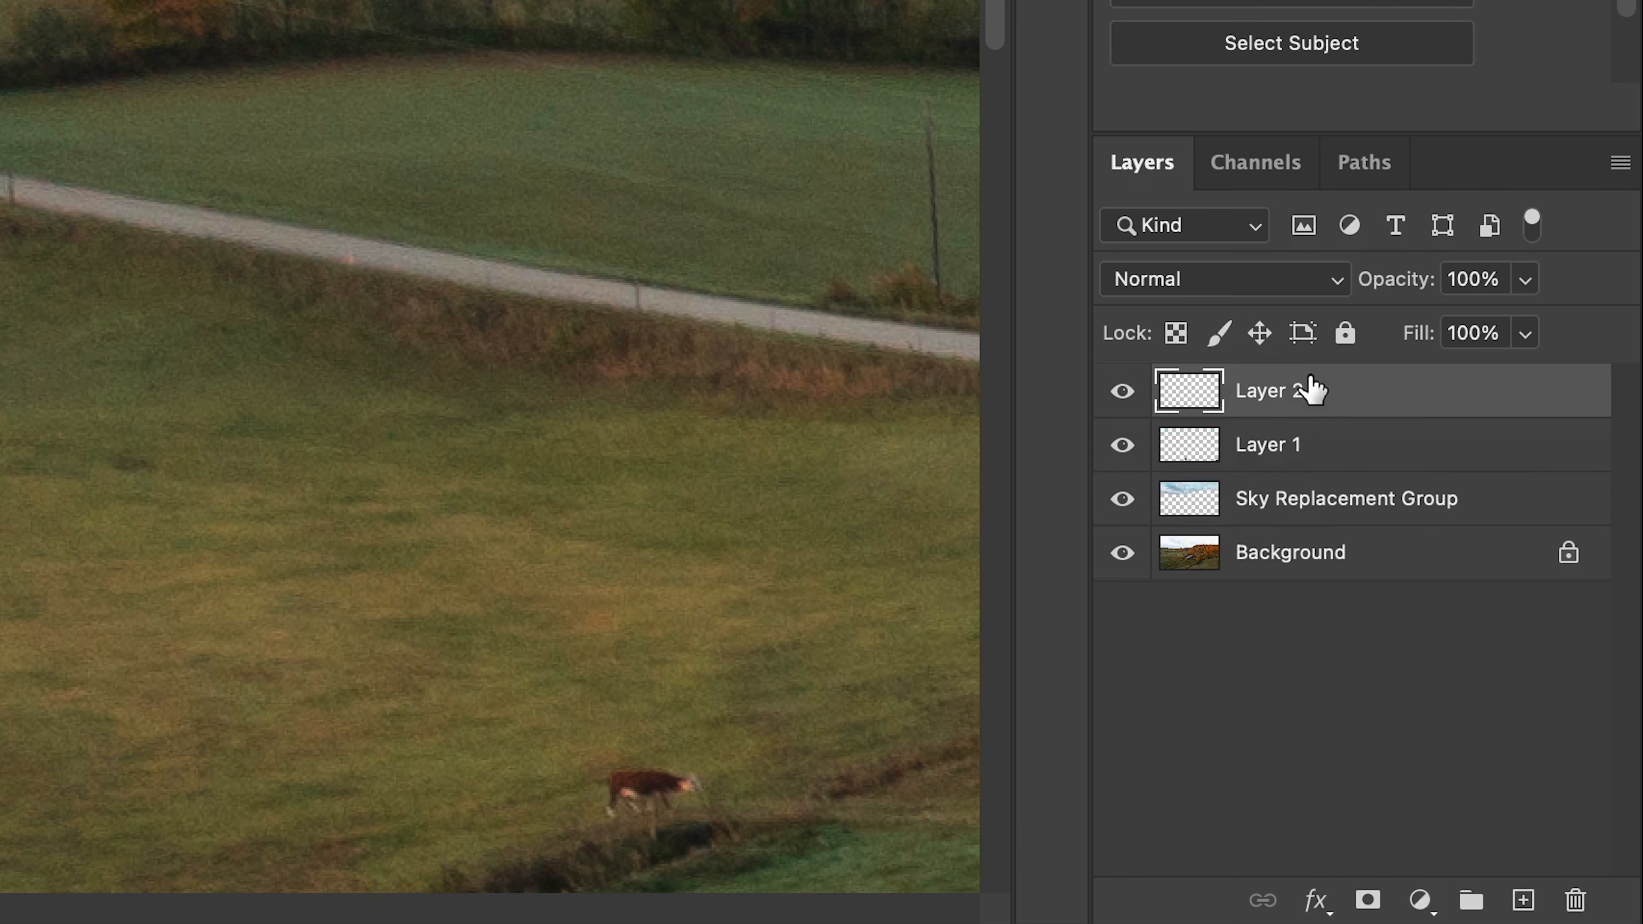
Rename the pasted pole's layer to Pole and Layer 1 to Grass.
{"action": "double_click", "coordinate": [1271, 389]}
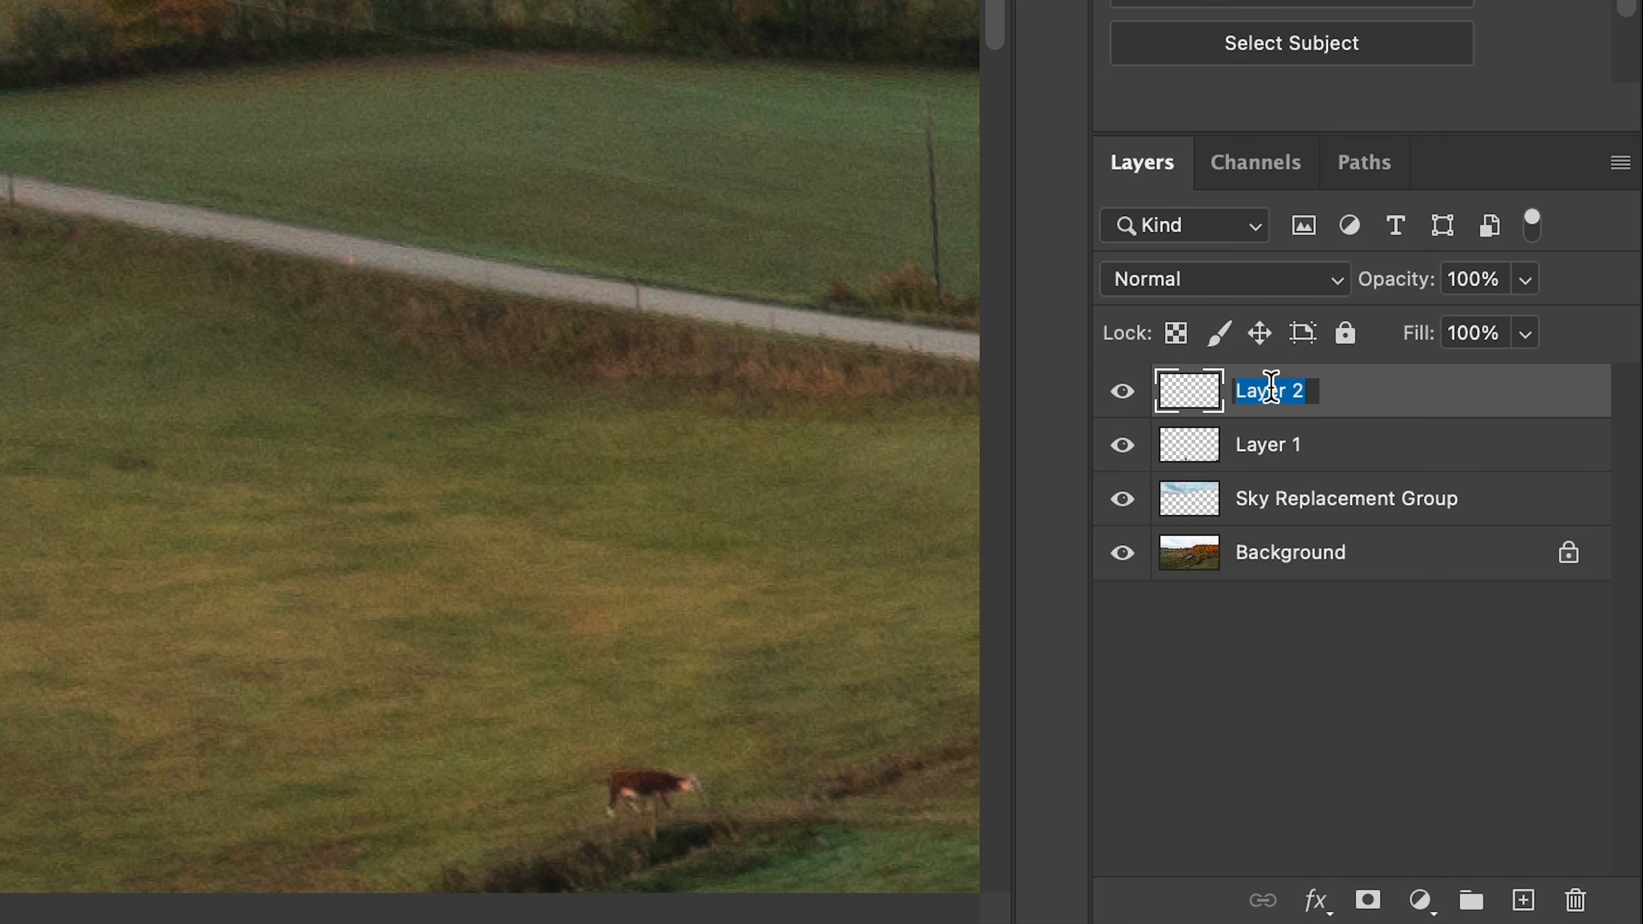
{"action": "type", "text": "Pole"}
{"action": "key", "text": "Return"}
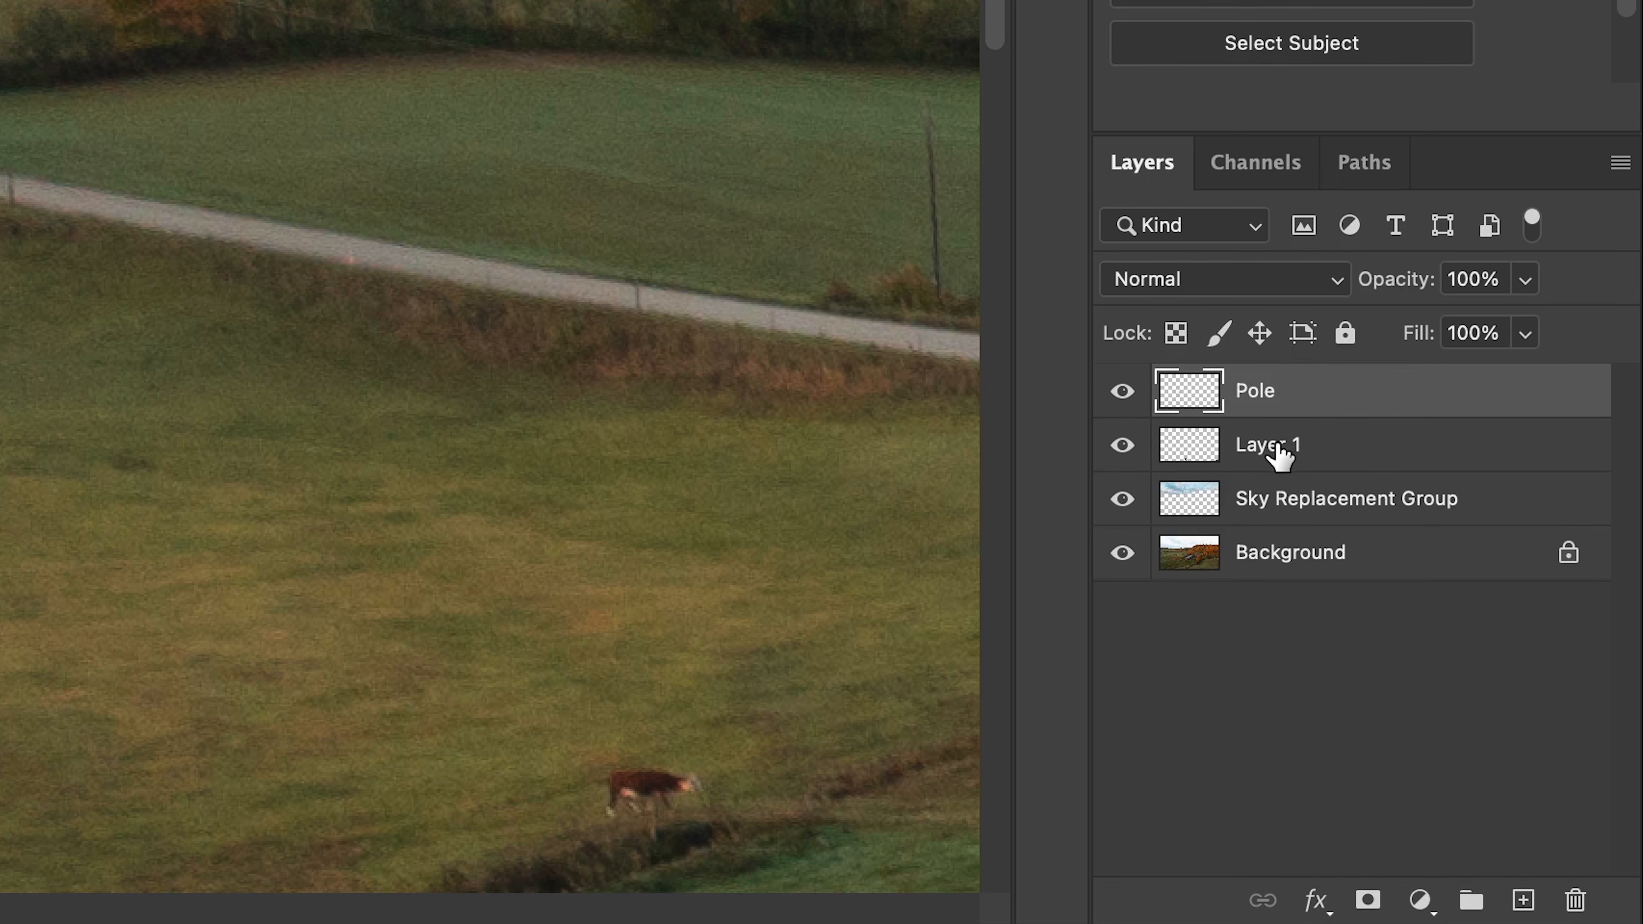
{"action": "double_click", "coordinate": [1278, 445]}
{"action": "type", "text": "Grass"}
{"action": "key", "text": "Return"}
Move the copied pole over the light-coloured pole at the photo's left edge and lower the Pole layer's opacity to 49%.
{"action": "left_click_drag", "start_coordinate": [776, 493], "coordinate": [635, 515]}
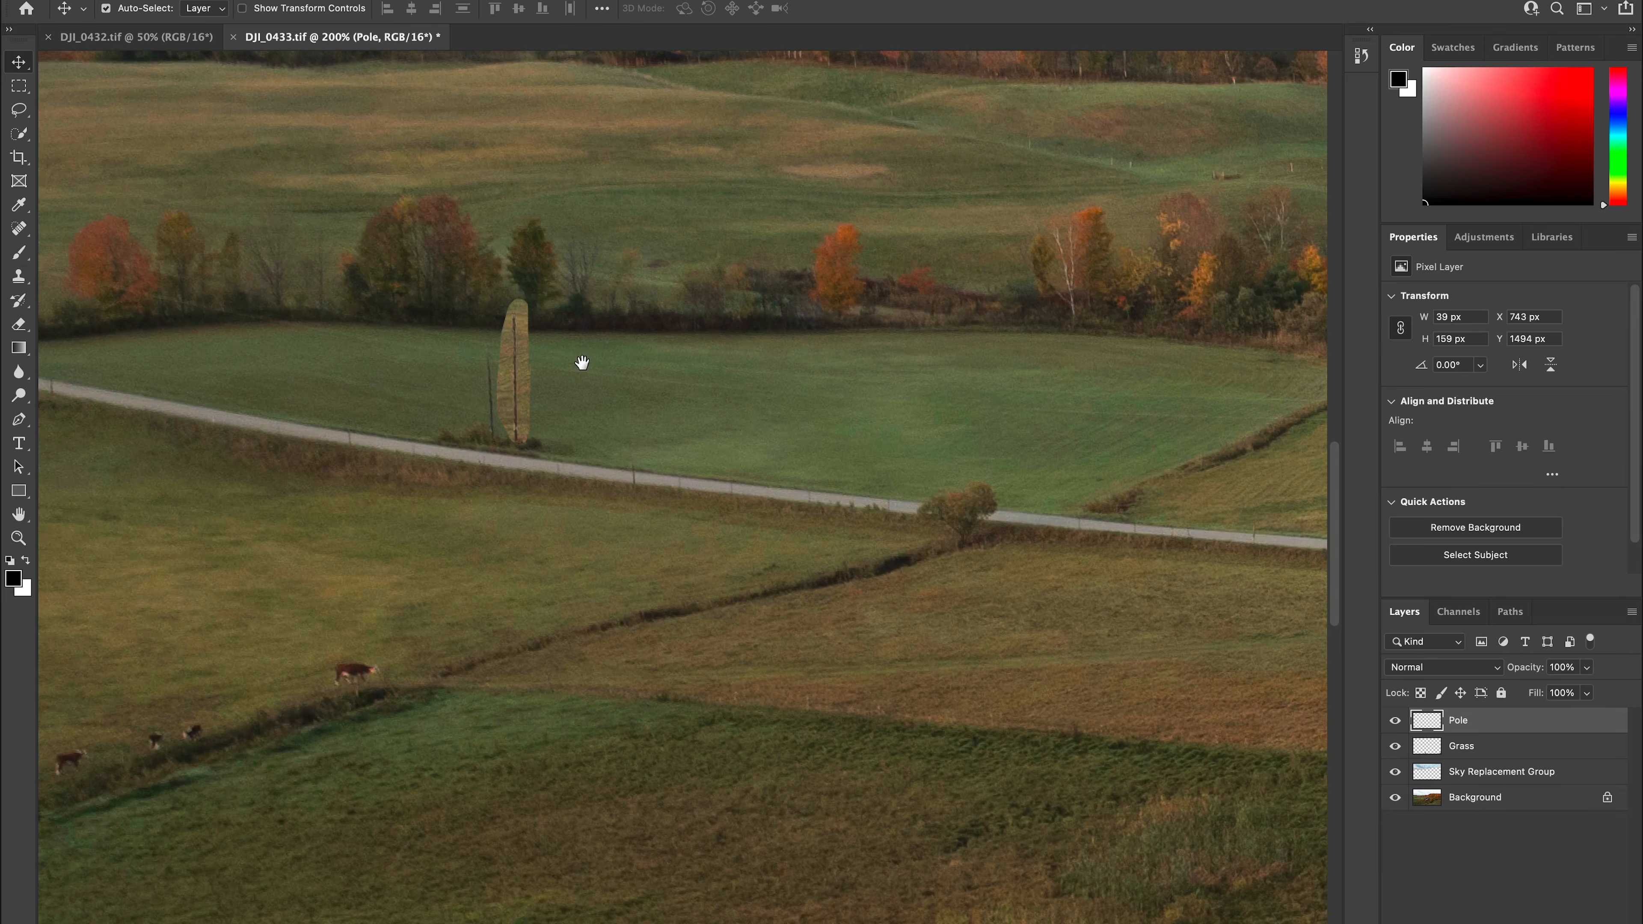
{"action": "left_click_drag", "start_coordinate": [582, 363], "coordinate": [301, 320]}
{"action": "left_click", "coordinate": [1586, 667]}
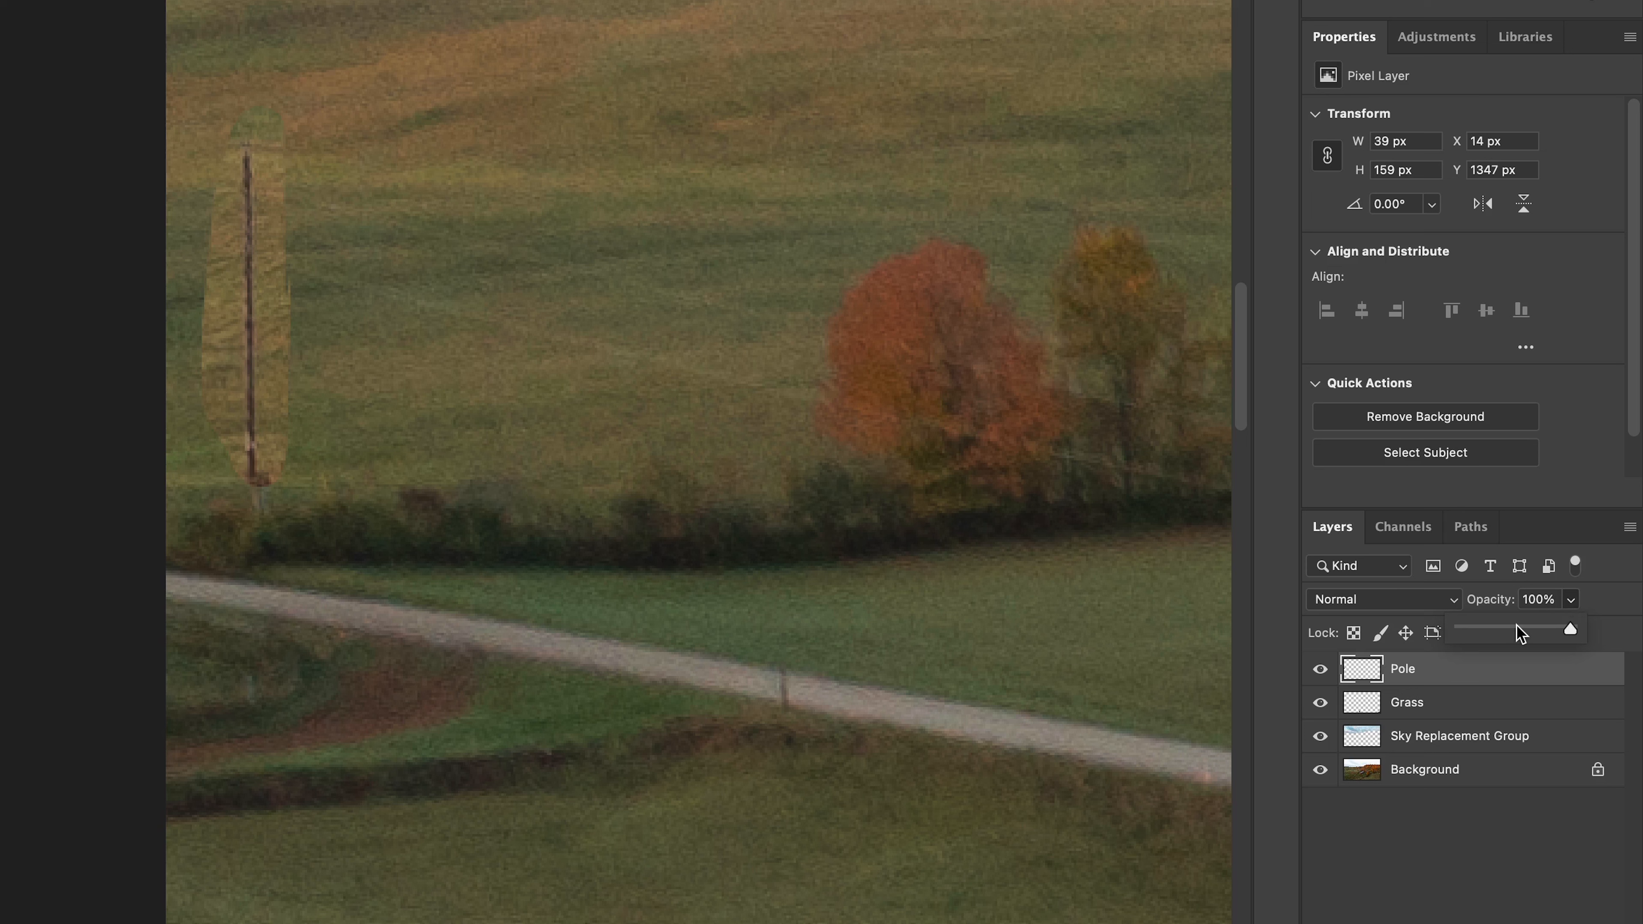
{"action": "left_click_drag", "start_coordinate": [1517, 627], "coordinate": [1514, 626]}
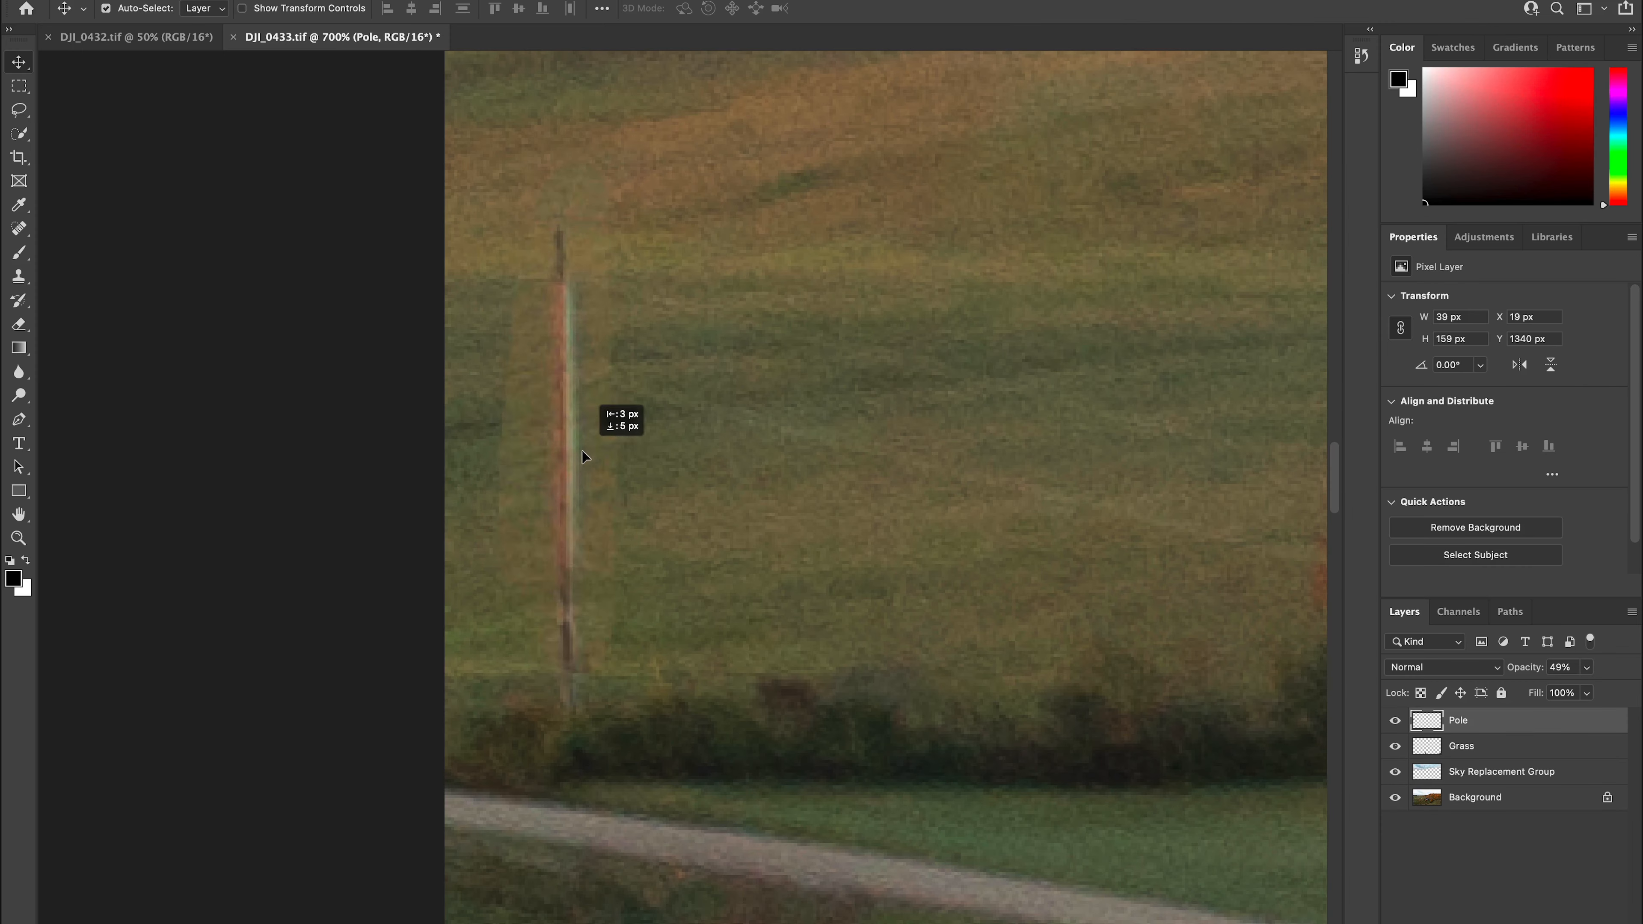
Align the pole copy precisely with the light-coloured pole beneath it and restore the Pole layer's opacity to 100%.
{"action": "left_click_drag", "start_coordinate": [251, 319], "coordinate": [242, 305]}
{"action": "left_click_drag", "start_coordinate": [572, 441], "coordinate": [586, 499]}
{"action": "left_click", "coordinate": [1587, 667]}
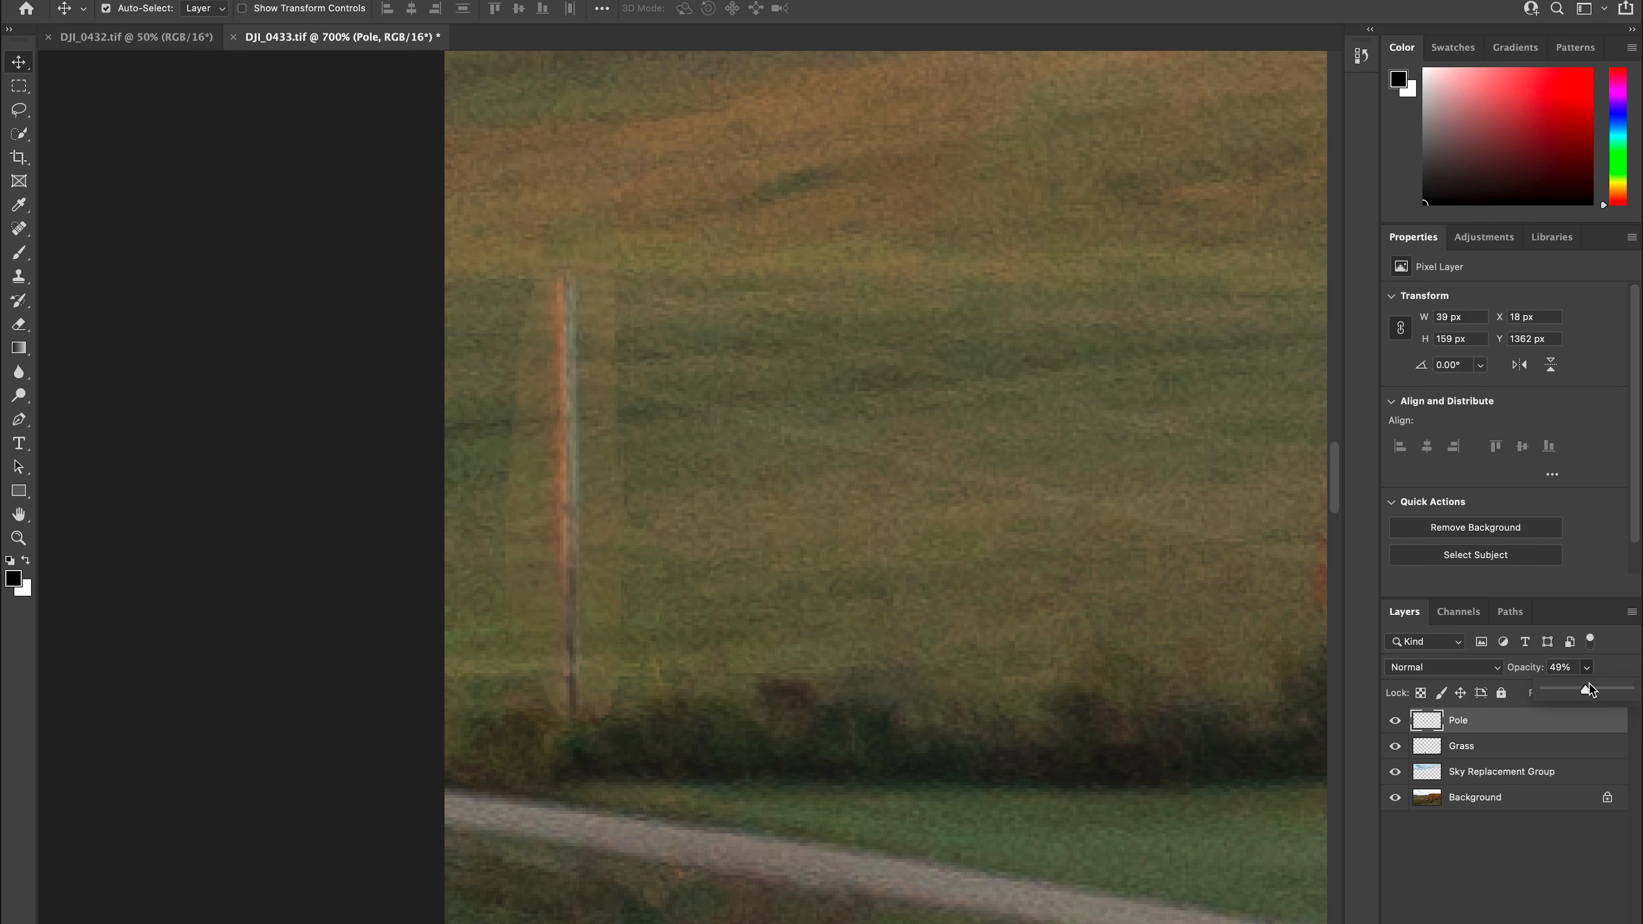
{"action": "left_click", "coordinate": [1490, 725]}
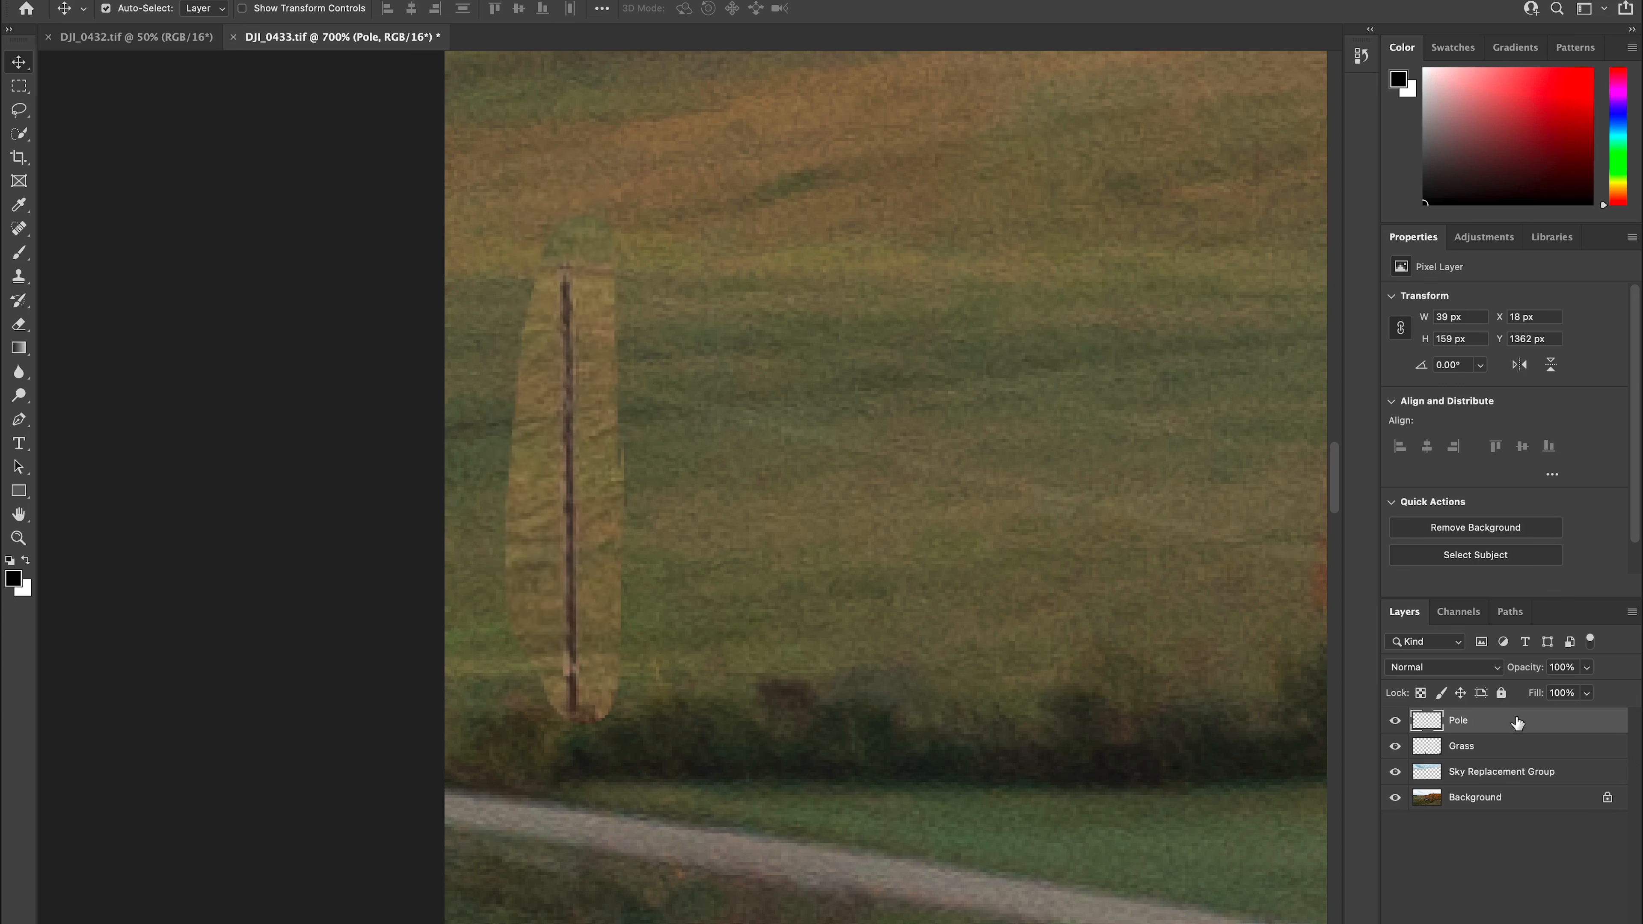
Add a layer mask to the Pole layer and paint black with a 25 px brush to hide the grass around the pole.
{"action": "left_click", "coordinate": [1503, 923]}
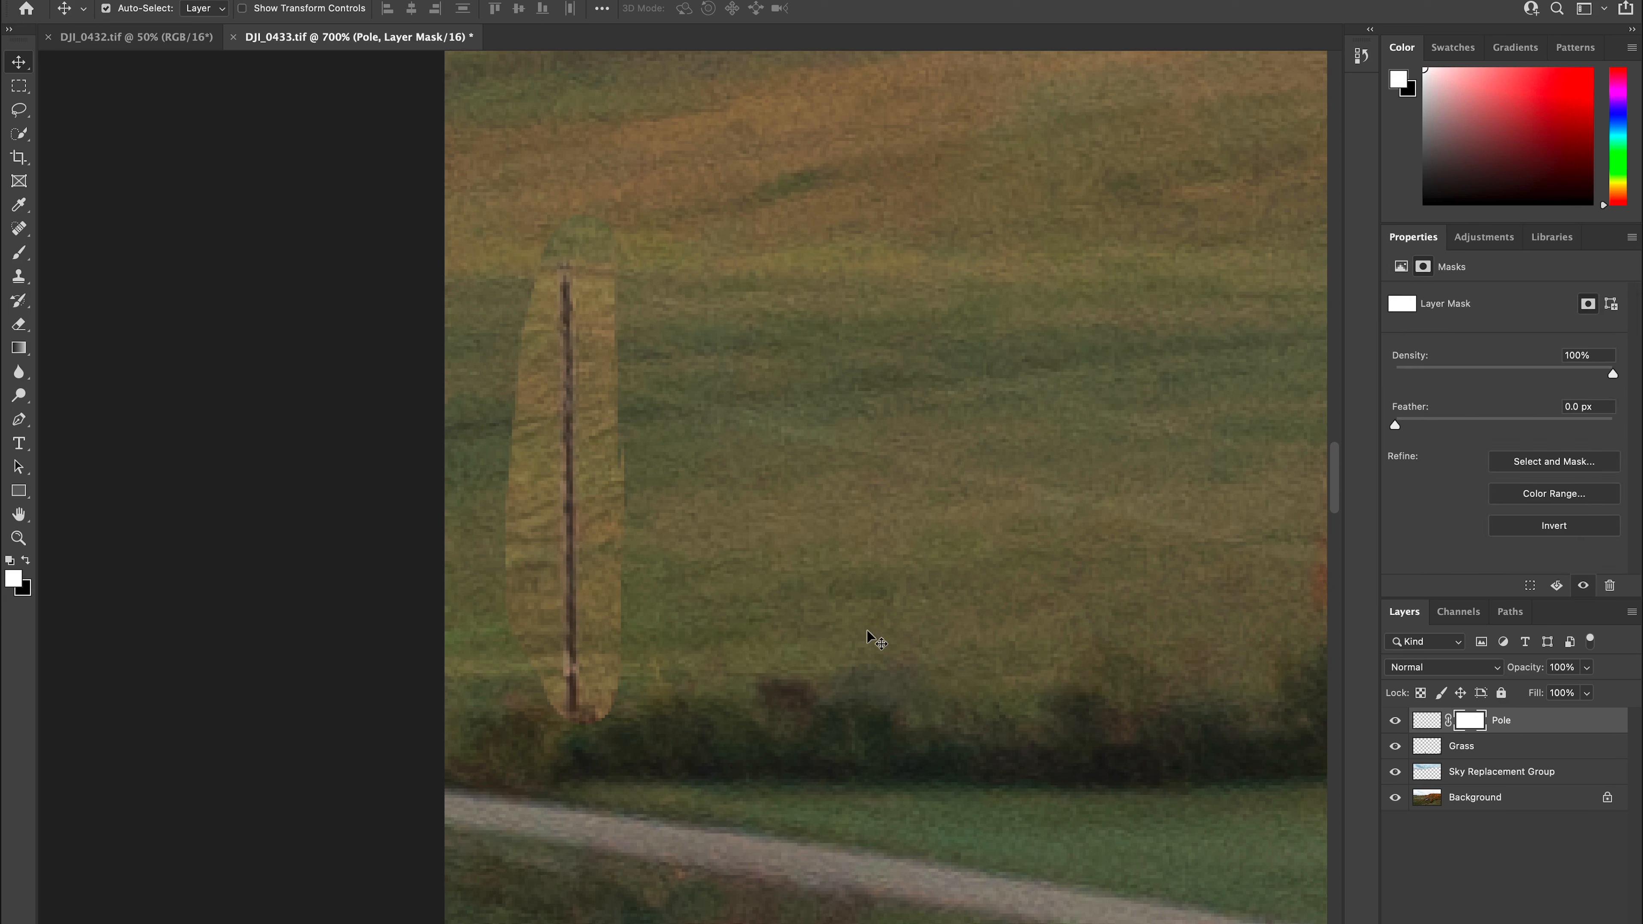
{"action": "left_click", "coordinate": [27, 561]}
{"action": "key", "text": "b"}
{"action": "mouse_move", "coordinate": [624, 447]}
{"action": "left_mouse_down"}
{"action": "mouse_move", "coordinate": [621, 255]}
{"action": "mouse_move", "coordinate": [589, 223]}
{"action": "left_mouse_up"}
{"action": "mouse_move", "coordinate": [514, 265]}
{"action": "left_mouse_down"}
{"action": "mouse_move", "coordinate": [516, 574]}
{"action": "mouse_move", "coordinate": [551, 696]}
{"action": "left_mouse_up"}
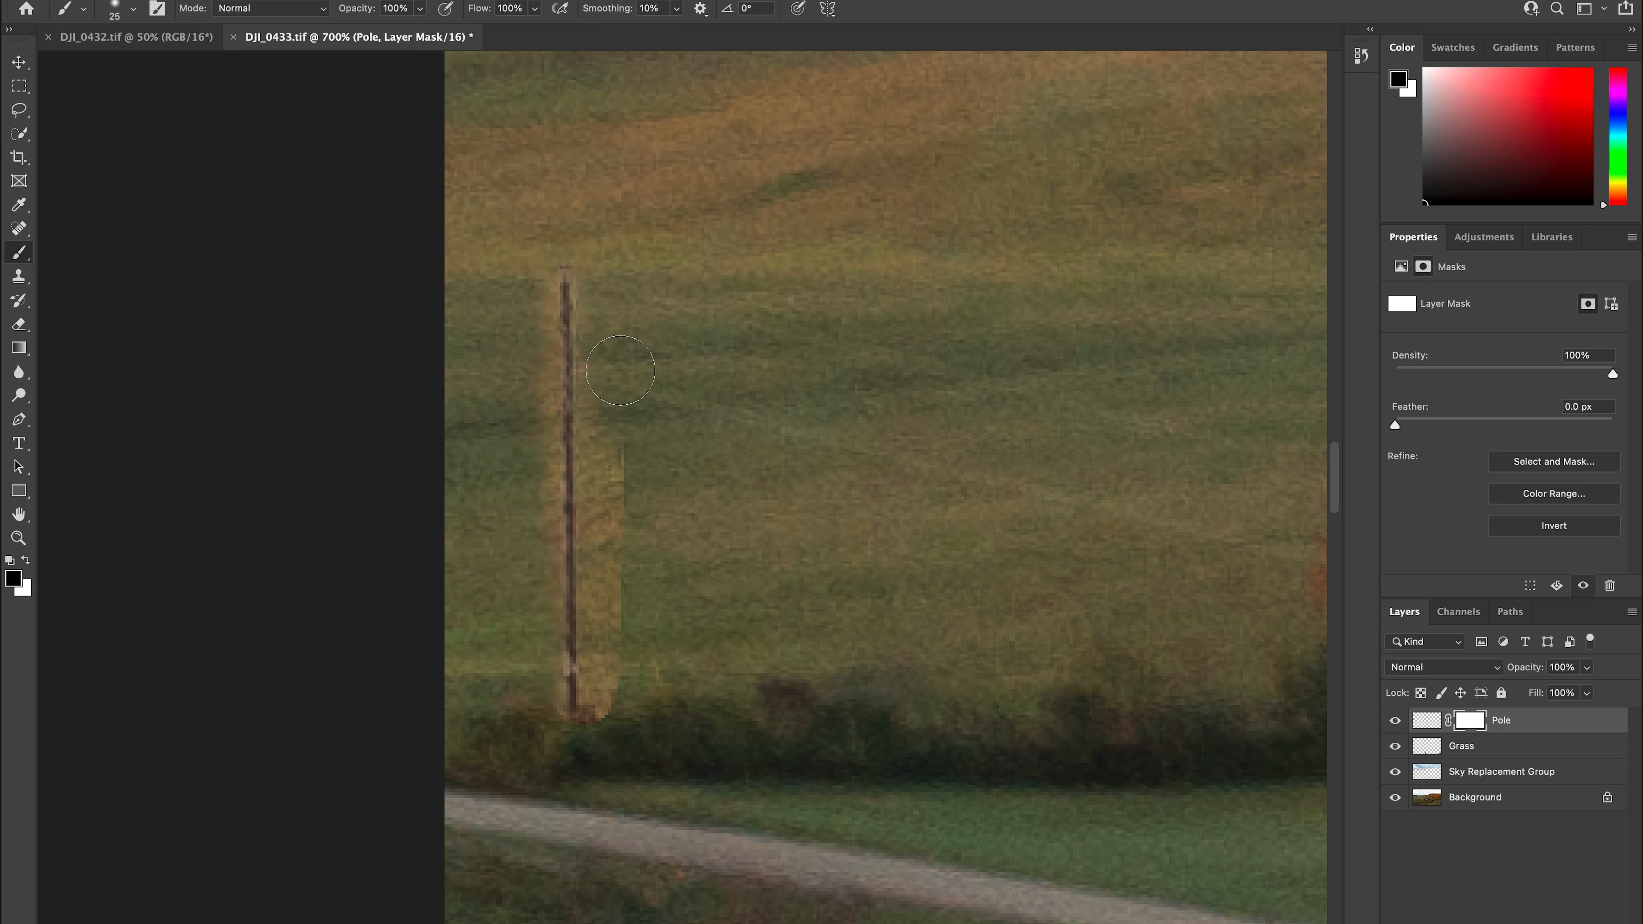
{"action": "mouse_move", "coordinate": [624, 446]}
{"action": "left_mouse_down"}
{"action": "mouse_move", "coordinate": [618, 475]}
{"action": "mouse_move", "coordinate": [620, 206]}
{"action": "left_mouse_up"}
{"action": "key", "text": "super+z"}
{"action": "key", "text": "super+z"}
{"action": "mouse_move", "coordinate": [531, 278]}
{"action": "left_mouse_down"}
{"action": "mouse_move", "coordinate": [511, 537]}
{"action": "mouse_move", "coordinate": [530, 724]}
{"action": "left_mouse_up"}
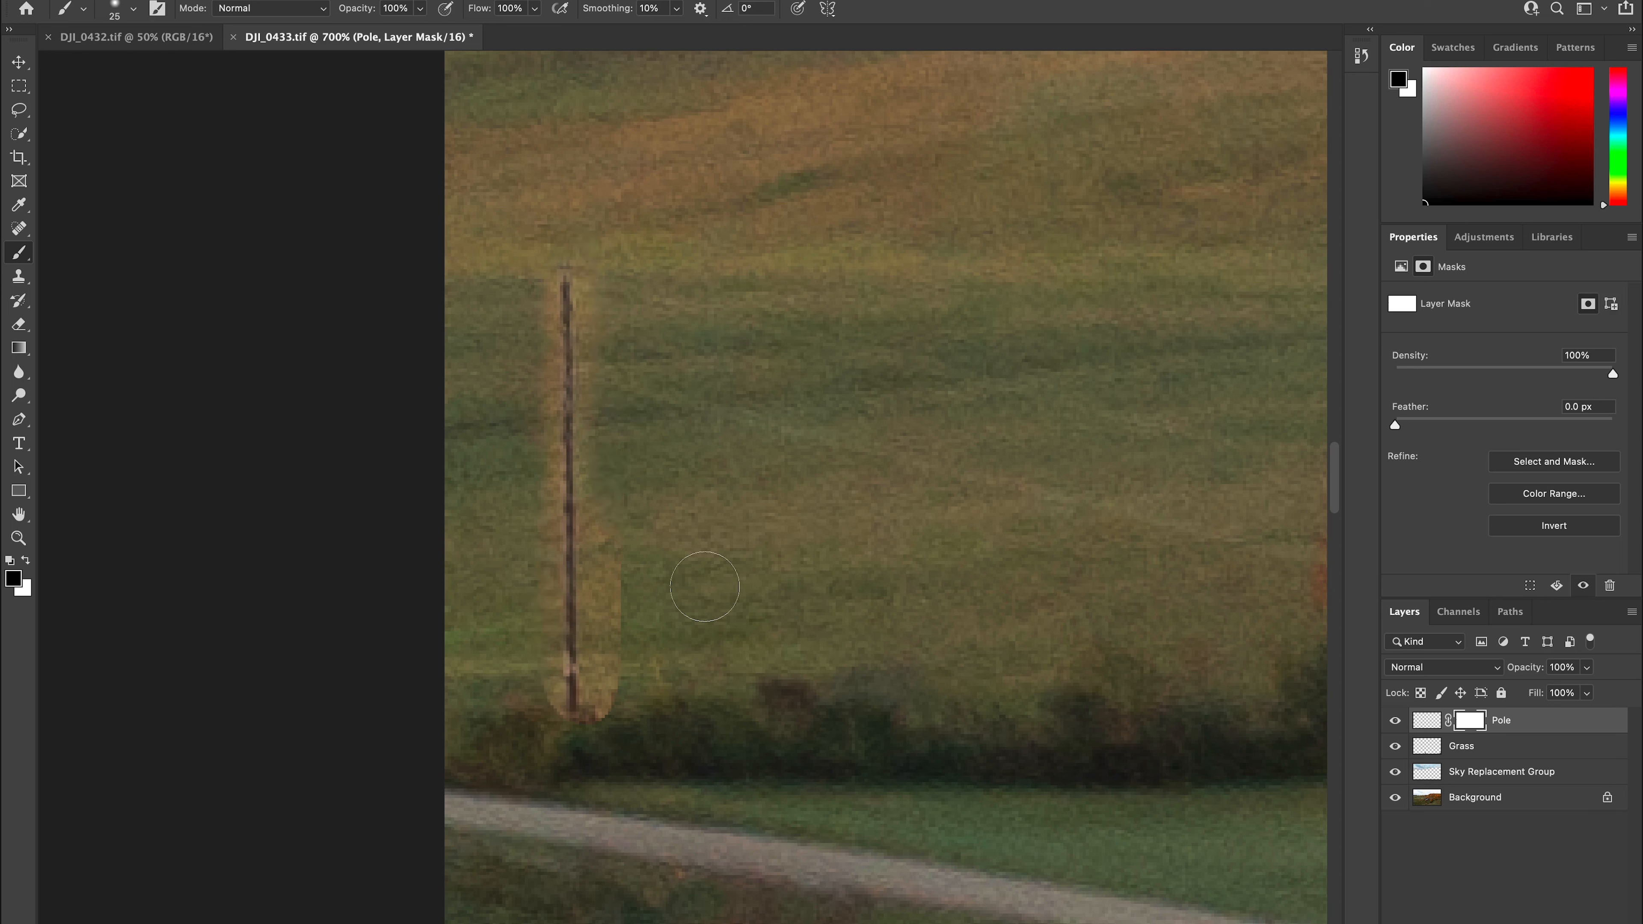
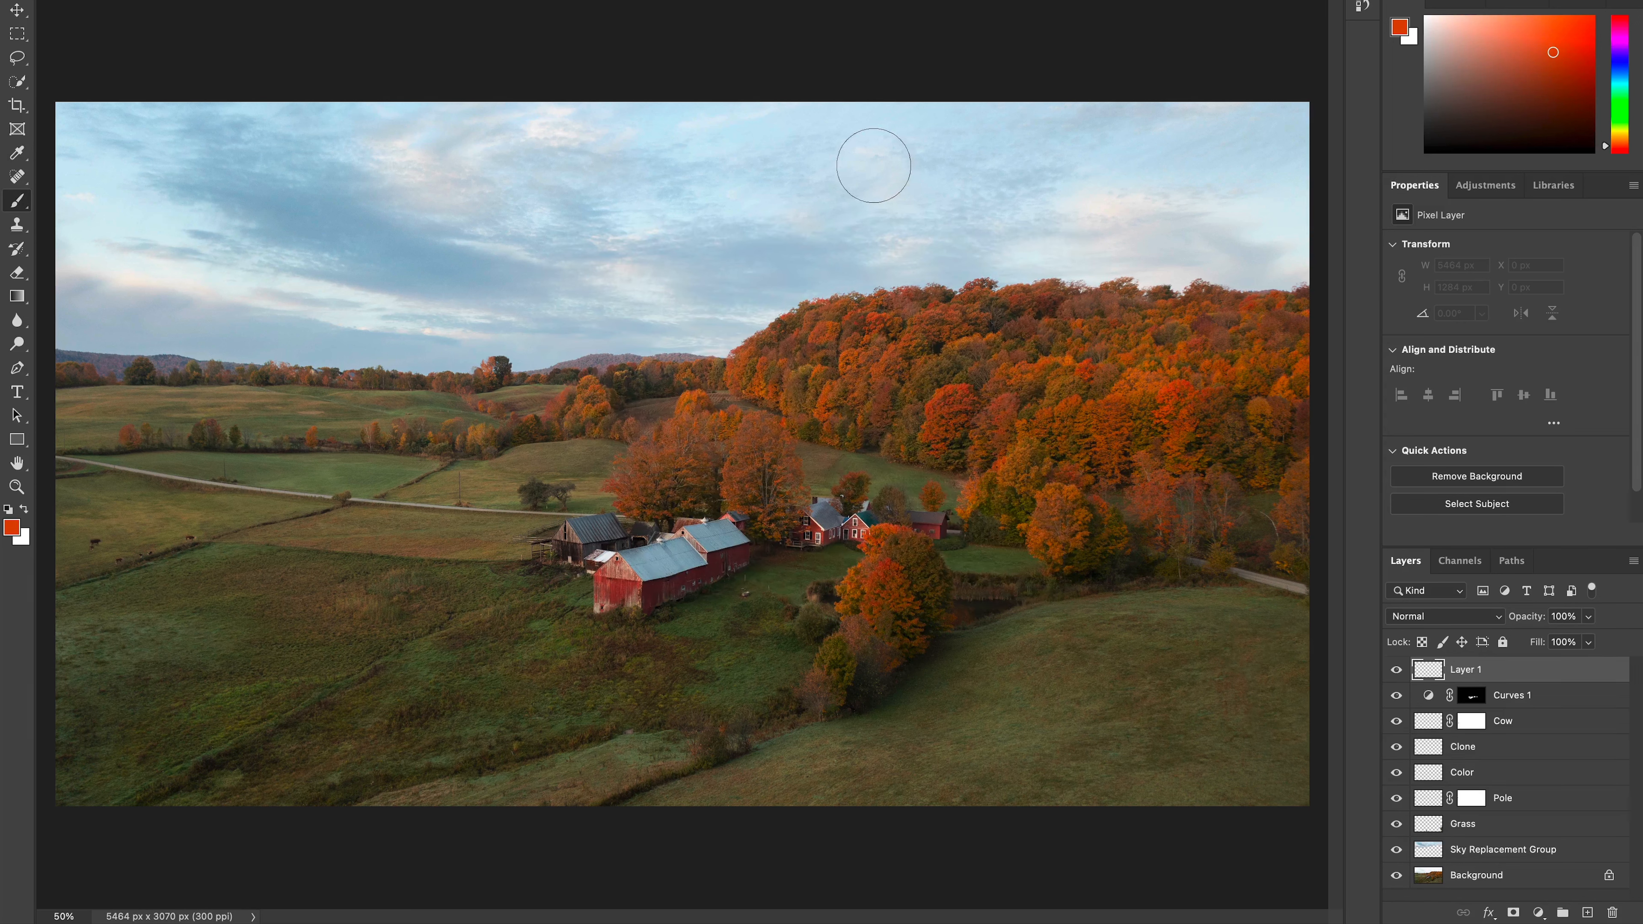
Paint orange-red over most of the sky on Layer 1 with the Brush tool.
{"action": "mouse_move", "coordinate": [874, 166]}
{"action": "left_mouse_down"}
{"action": "mouse_move", "coordinate": [892, 162]}
{"action": "mouse_move", "coordinate": [370, 117]}
{"action": "mouse_move", "coordinate": [452, 181]}
{"action": "mouse_move", "coordinate": [453, 207]}
{"action": "mouse_move", "coordinate": [626, 185]}
{"action": "mouse_move", "coordinate": [744, 220]}
{"action": "mouse_move", "coordinate": [1158, 130]}
{"action": "mouse_move", "coordinate": [1040, 133]}
{"action": "mouse_move", "coordinate": [1100, 208]}
{"action": "mouse_move", "coordinate": [1210, 154]}
{"action": "mouse_move", "coordinate": [1267, 149]}
{"action": "mouse_move", "coordinate": [1294, 242]}
{"action": "mouse_move", "coordinate": [1271, 259]}
{"action": "mouse_move", "coordinate": [1064, 230]}
{"action": "mouse_move", "coordinate": [1106, 259]}
{"action": "mouse_move", "coordinate": [1007, 225]}
{"action": "mouse_move", "coordinate": [857, 246]}
{"action": "mouse_move", "coordinate": [1287, 278]}
{"action": "left_mouse_up"}
{"action": "left_click", "coordinate": [634, 278]}
{"action": "mouse_move", "coordinate": [466, 322]}
{"action": "left_mouse_down"}
{"action": "mouse_move", "coordinate": [265, 292]}
{"action": "mouse_move", "coordinate": [201, 263]}
{"action": "mouse_move", "coordinate": [182, 223]}
{"action": "mouse_move", "coordinate": [88, 187]}
{"action": "mouse_move", "coordinate": [81, 252]}
{"action": "mouse_move", "coordinate": [178, 285]}
{"action": "mouse_move", "coordinate": [58, 247]}
{"action": "left_mouse_up"}
{"action": "mouse_move", "coordinate": [573, 312]}
{"action": "left_mouse_down"}
{"action": "mouse_move", "coordinate": [732, 299]}
{"action": "mouse_move", "coordinate": [521, 253]}
{"action": "mouse_move", "coordinate": [730, 113]}
{"action": "mouse_move", "coordinate": [1295, 100]}
{"action": "left_mouse_up"}
Set Layer 1's blend mode to Color and its opacity to 5%.
{"action": "left_click", "coordinate": [1487, 618]}
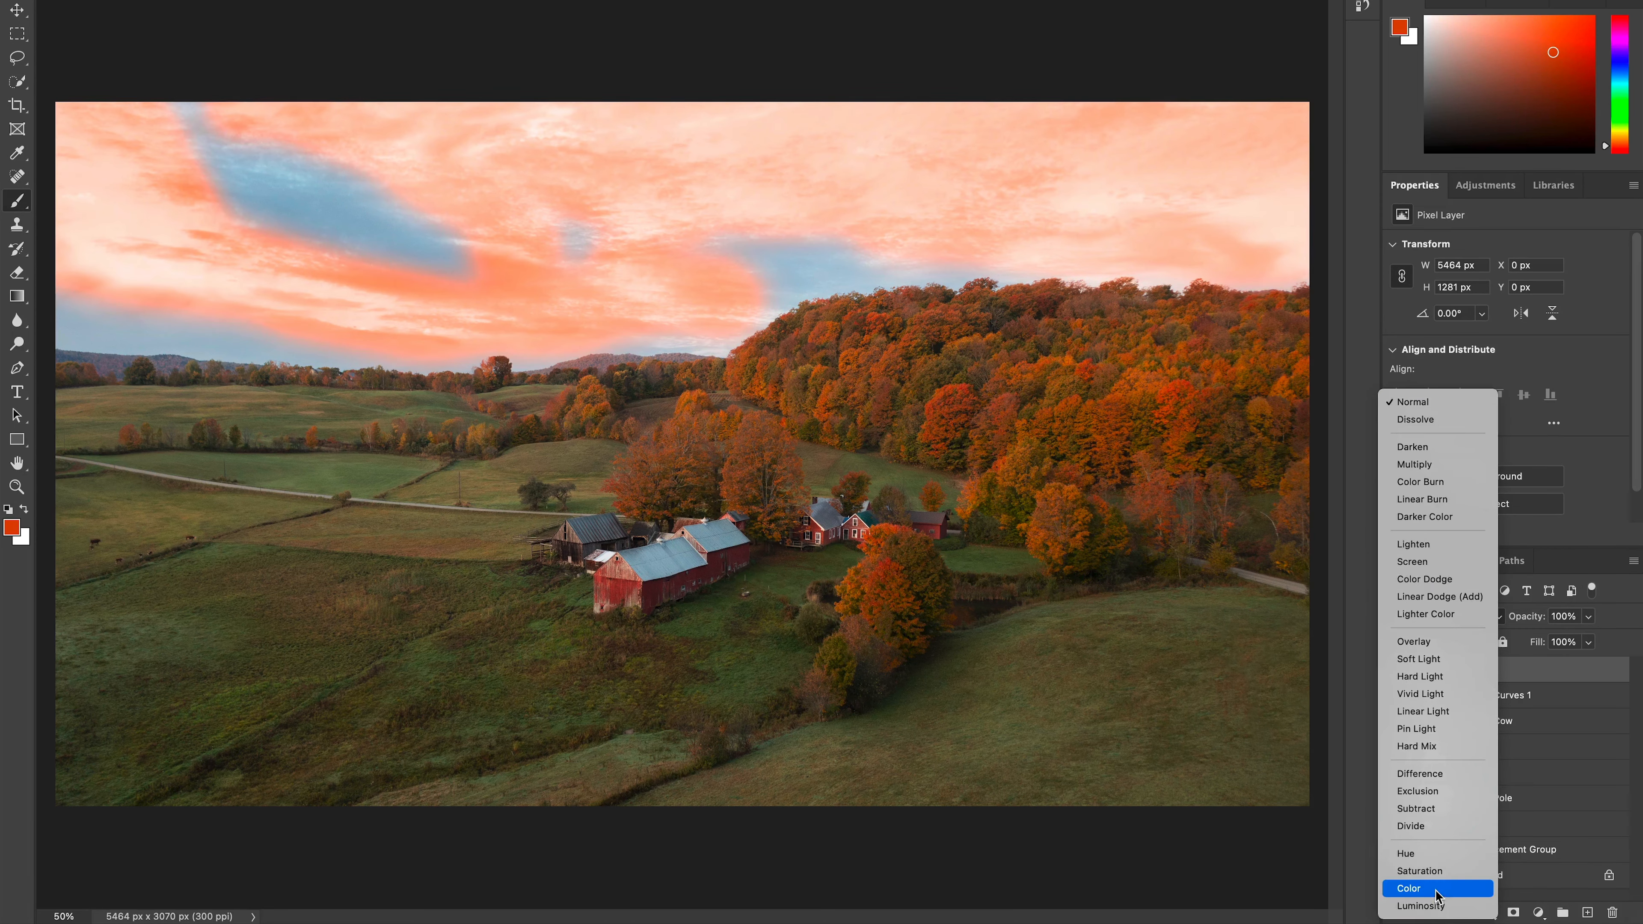
{"action": "left_click", "coordinate": [1435, 896]}
{"action": "left_click", "coordinate": [1590, 618]}
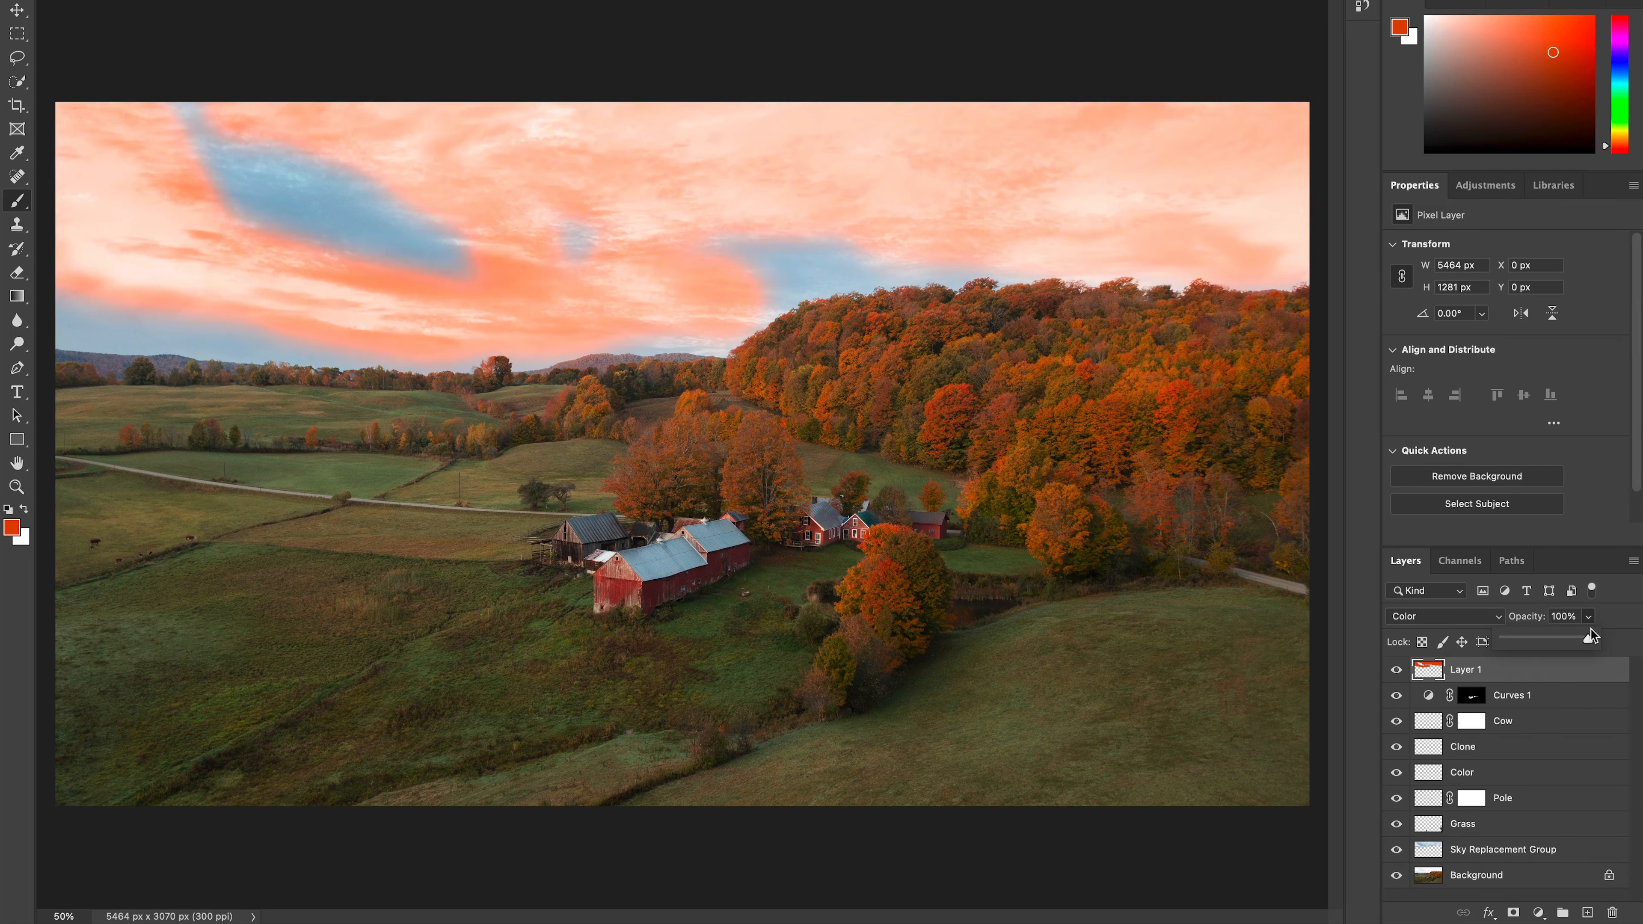
{"action": "left_click_drag", "start_coordinate": [1547, 628], "coordinate": [1527, 629]}
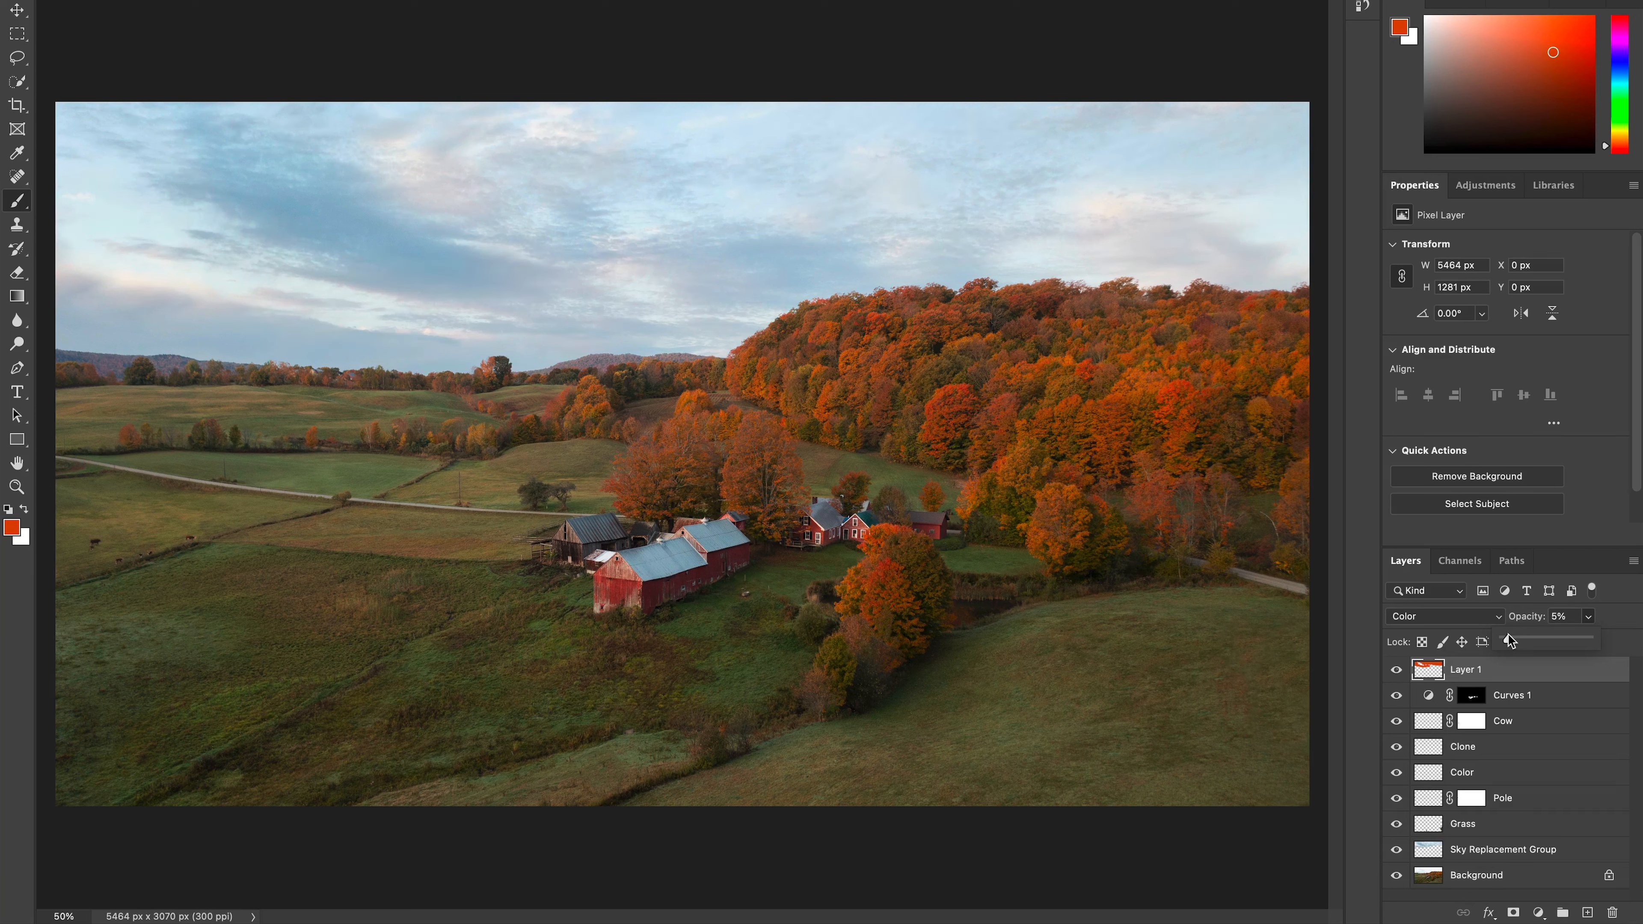
Compare the sky with and without Layer 1's tint, reducing its opacity to 4% and keeping the Color blend mode.
{"action": "left_click", "coordinate": [1397, 671]}
{"action": "left_click", "coordinate": [1397, 671]}
{"action": "left_click", "coordinate": [1396, 671]}
{"action": "left_click", "coordinate": [1396, 671]}
{"action": "left_click", "coordinate": [1397, 670]}
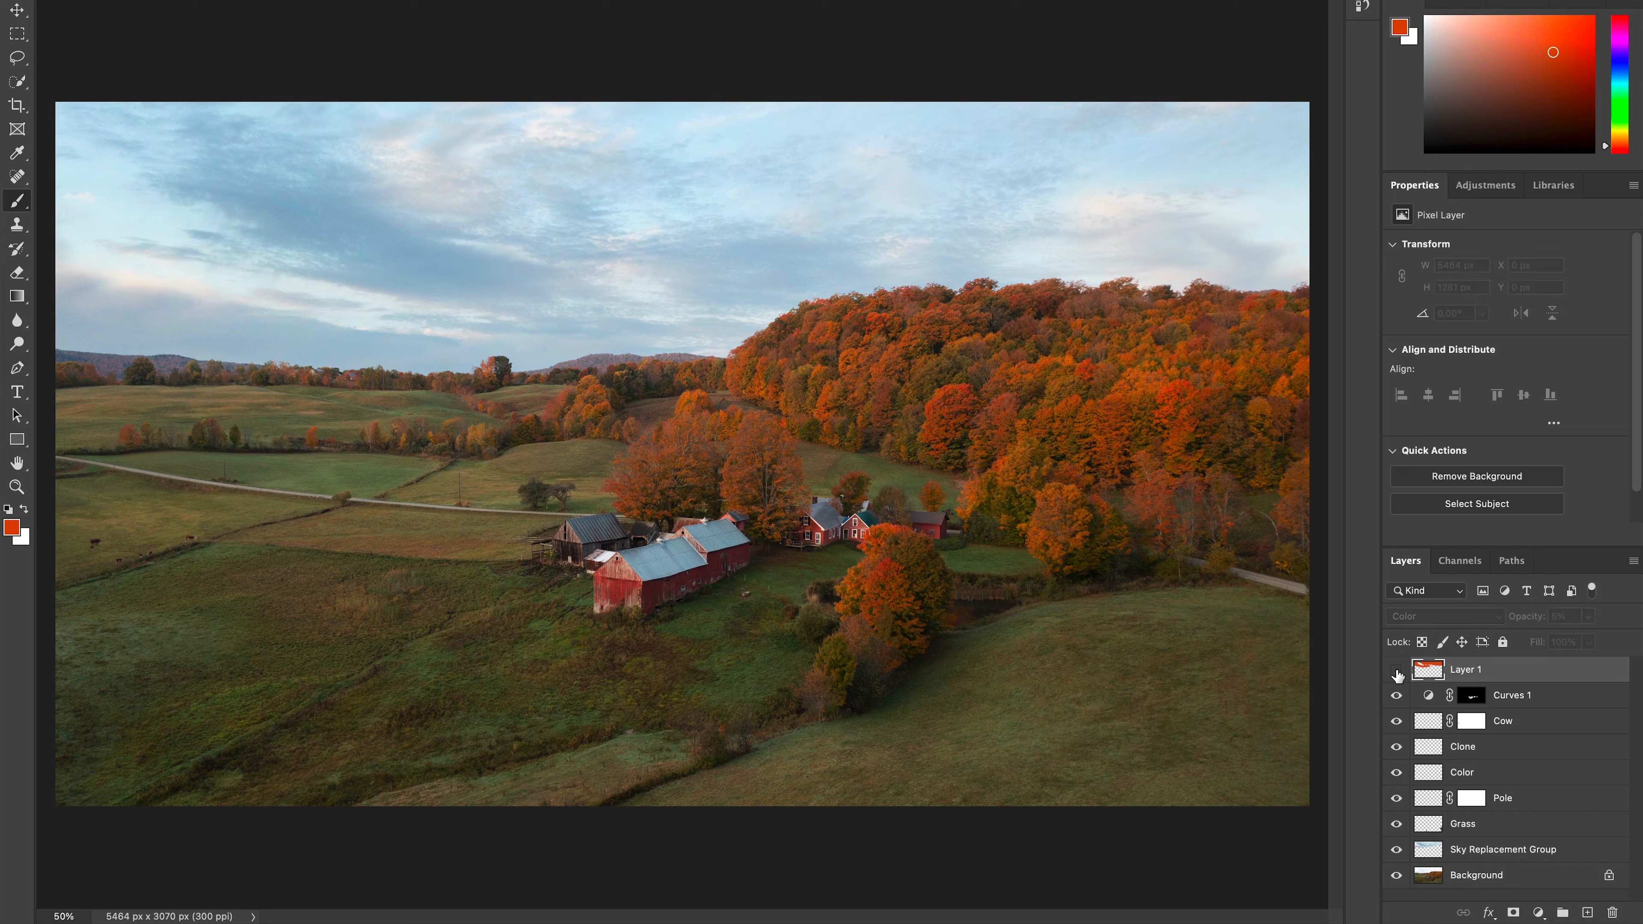
{"action": "left_click", "coordinate": [1396, 670]}
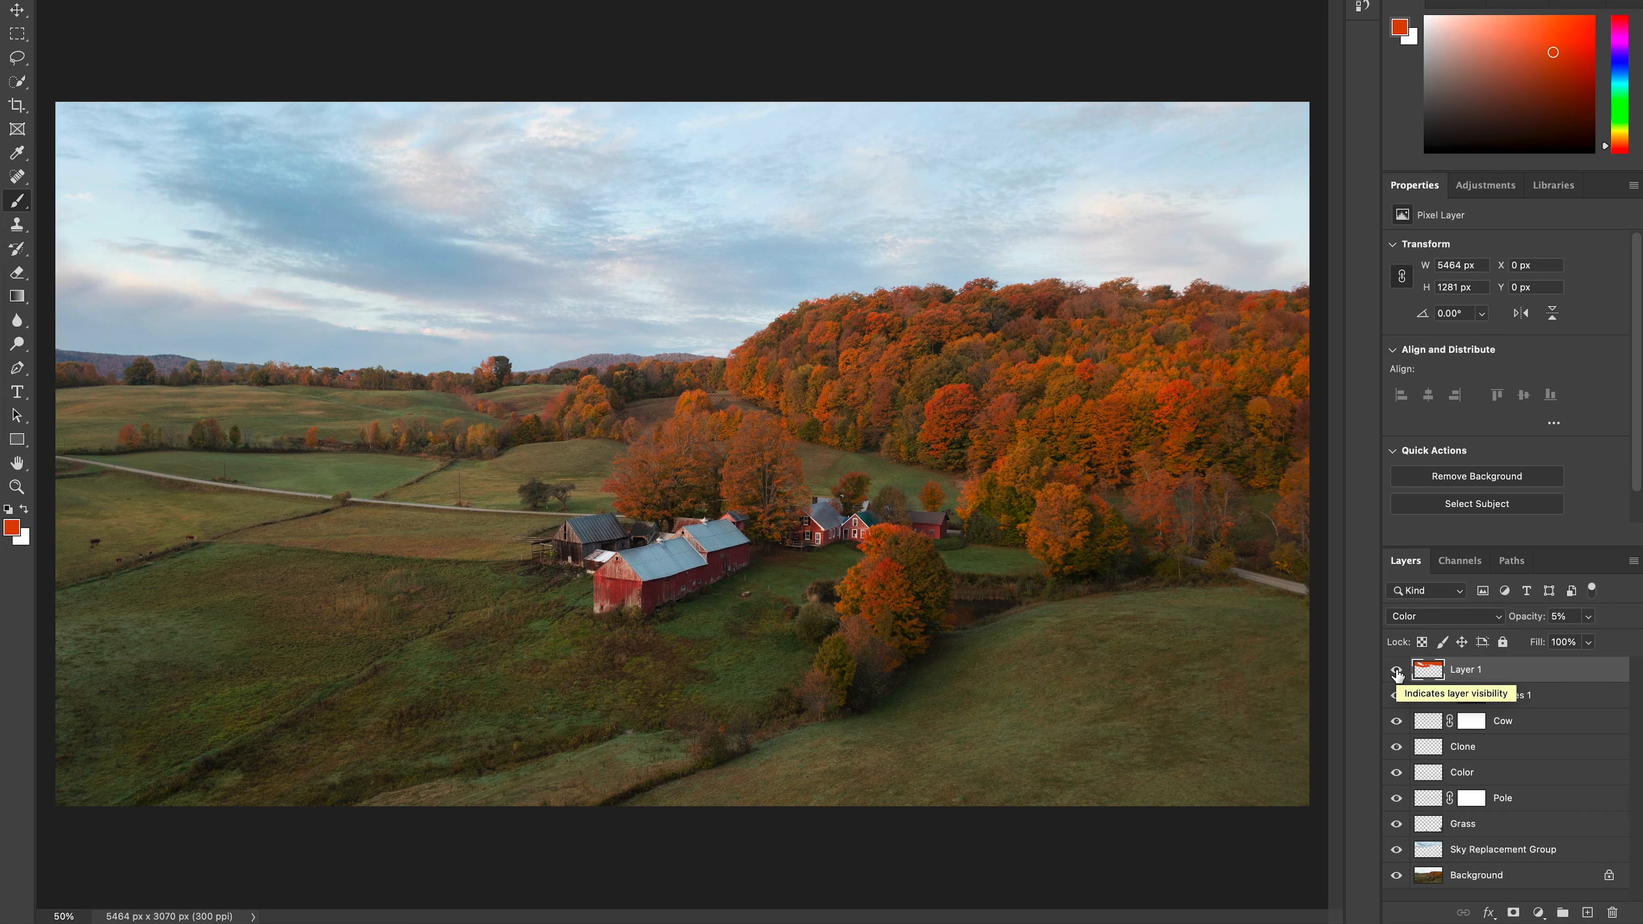
{"action": "left_click", "coordinate": [1397, 671]}
{"action": "left_click", "coordinate": [1396, 671]}
{"action": "left_click", "coordinate": [1396, 672]}
{"action": "left_click", "coordinate": [1397, 672]}
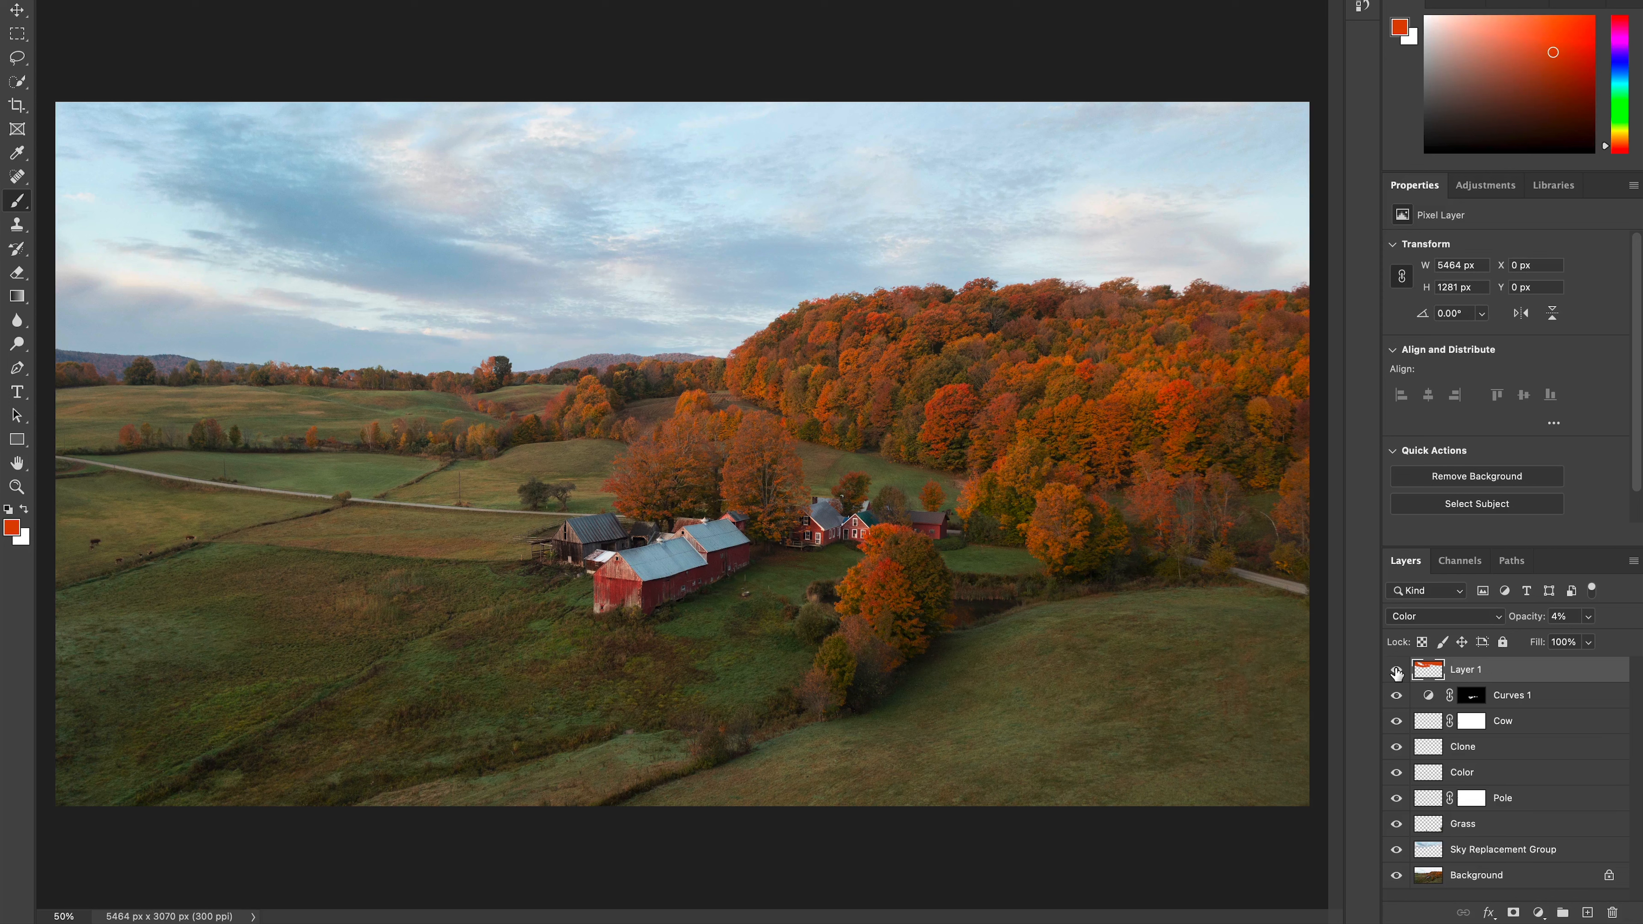
{"action": "left_click", "coordinate": [1477, 618]}
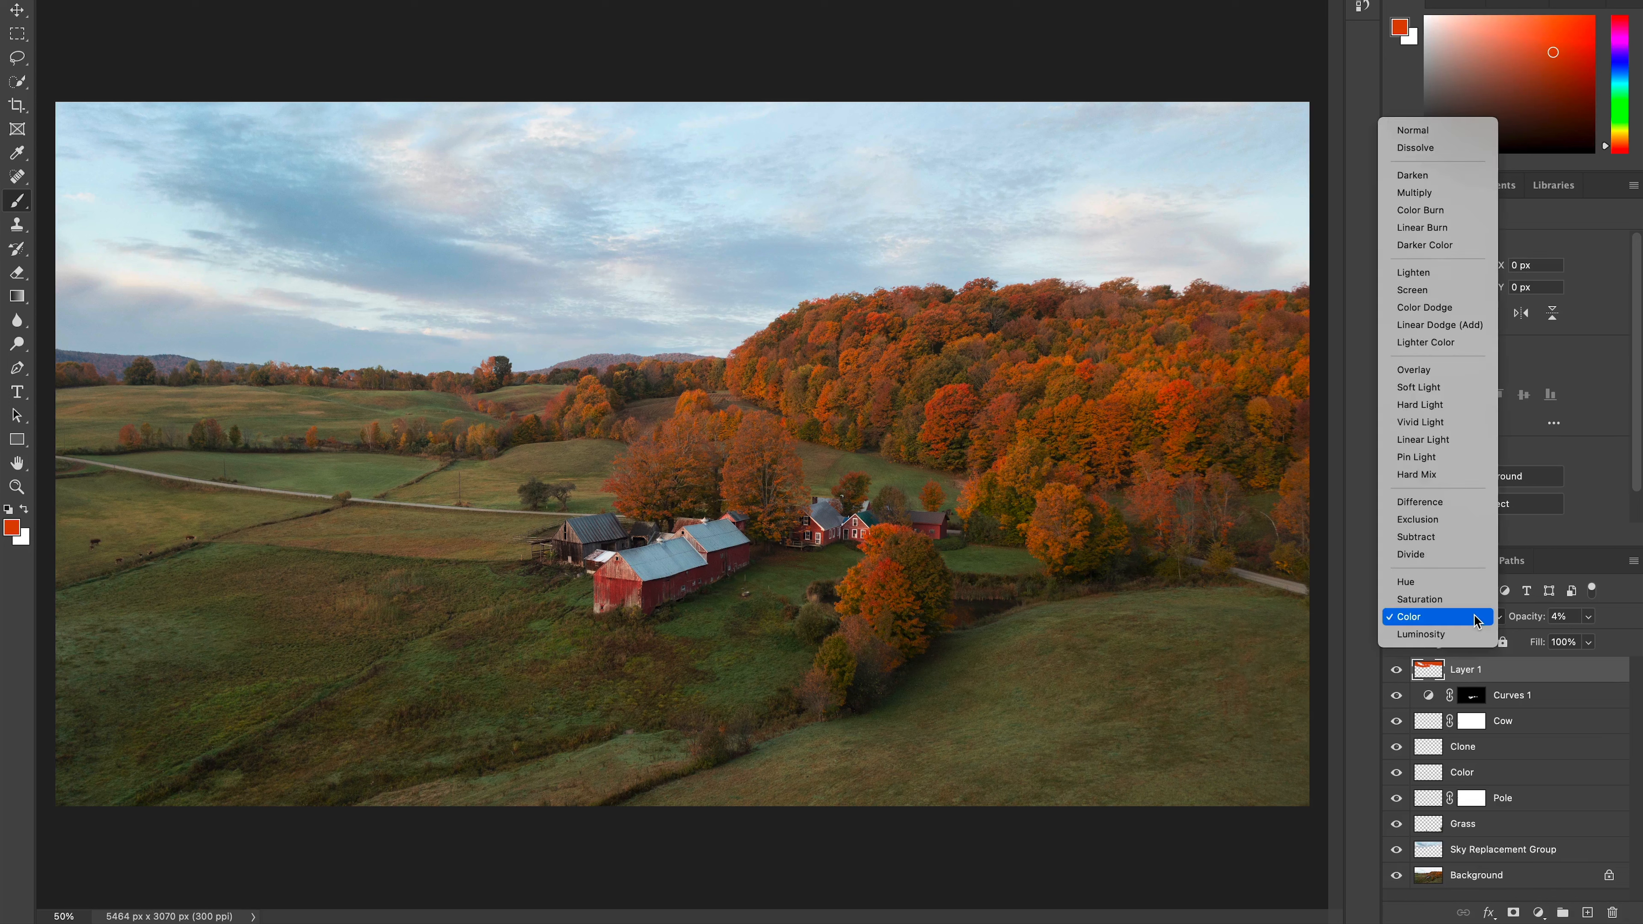
{"action": "left_click", "coordinate": [1476, 617]}
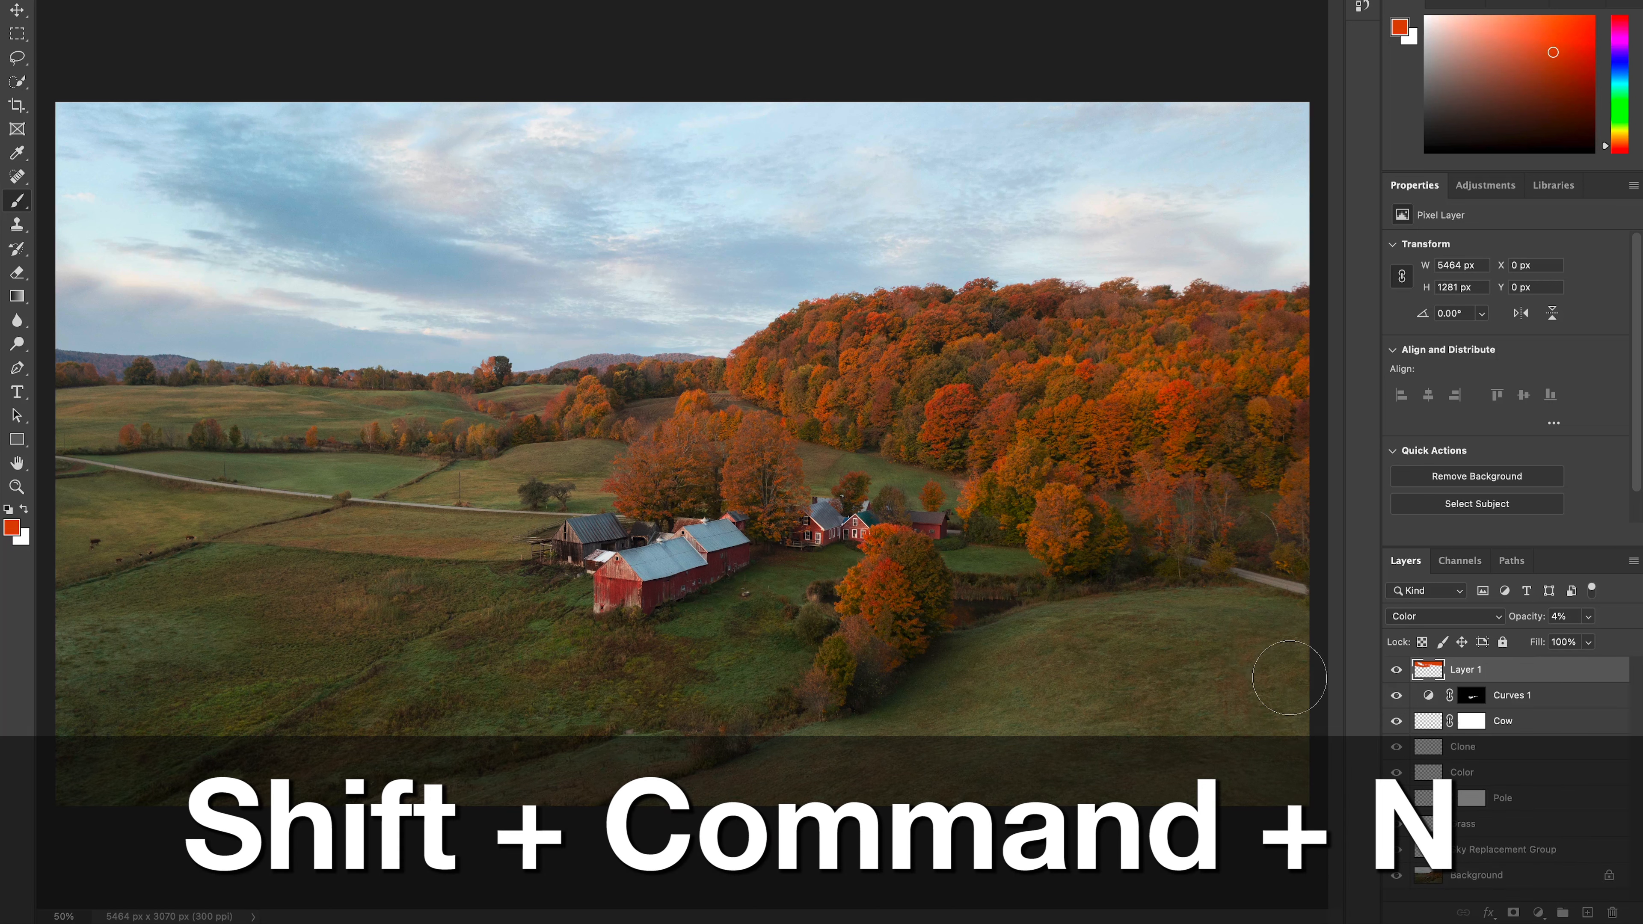
Create a new layer named Dodge and Burn in Soft Light mode, filled with the Soft-Light-neutral 50% gray.
{"action": "key", "text": "shift+super+n"}
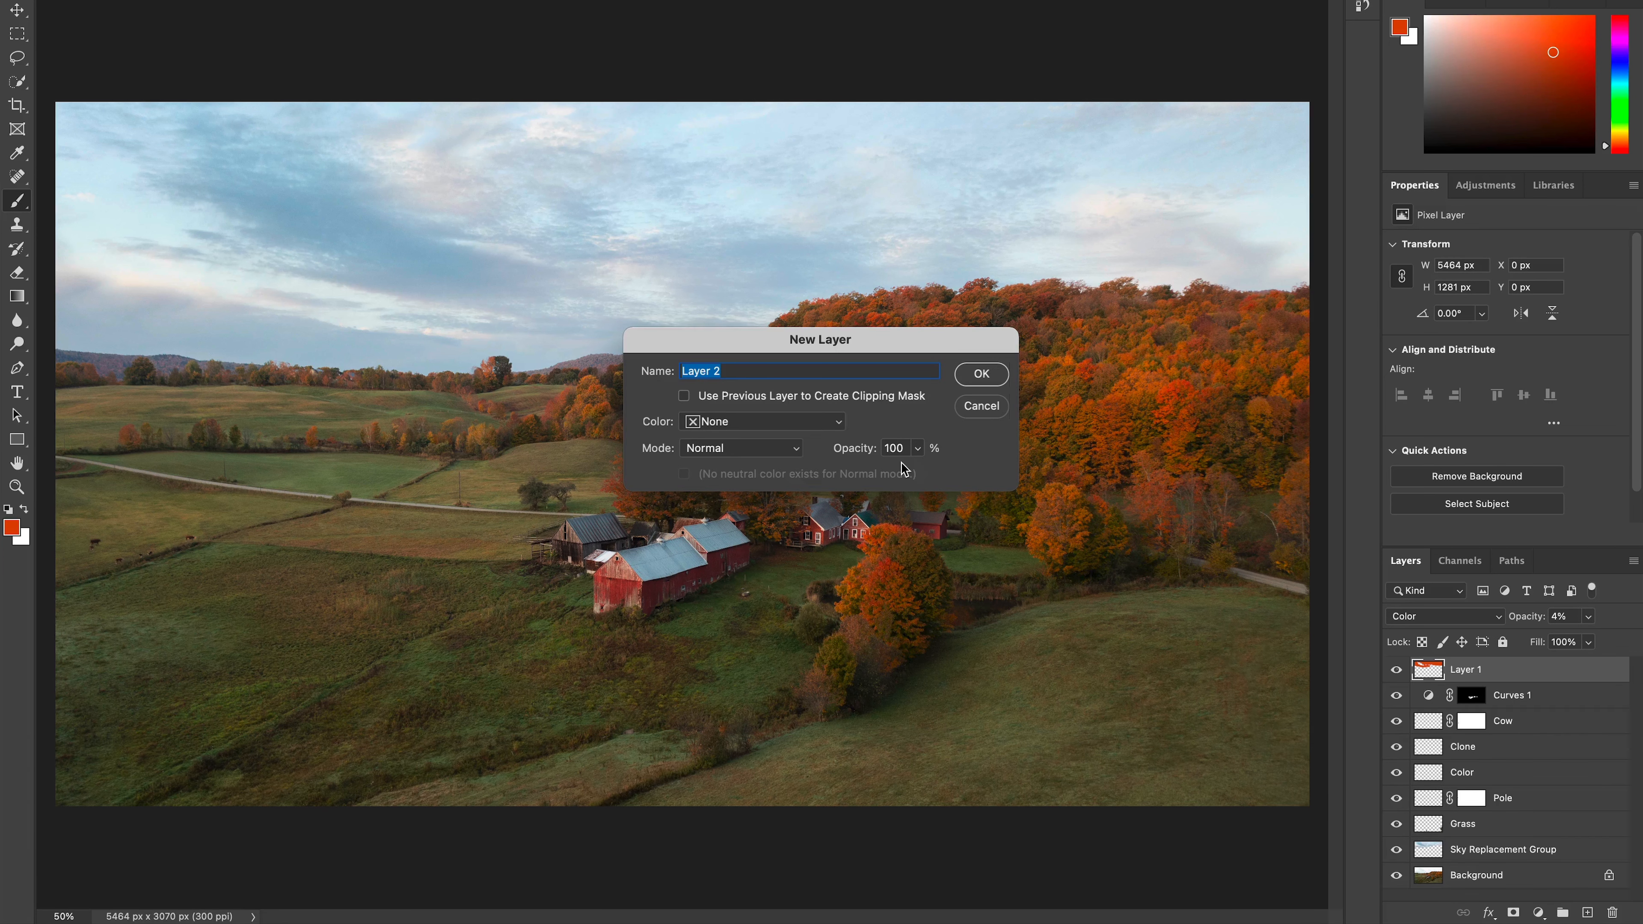
{"action": "type", "text": "Dodge and Burn"}
{"action": "left_click", "coordinate": [738, 449]}
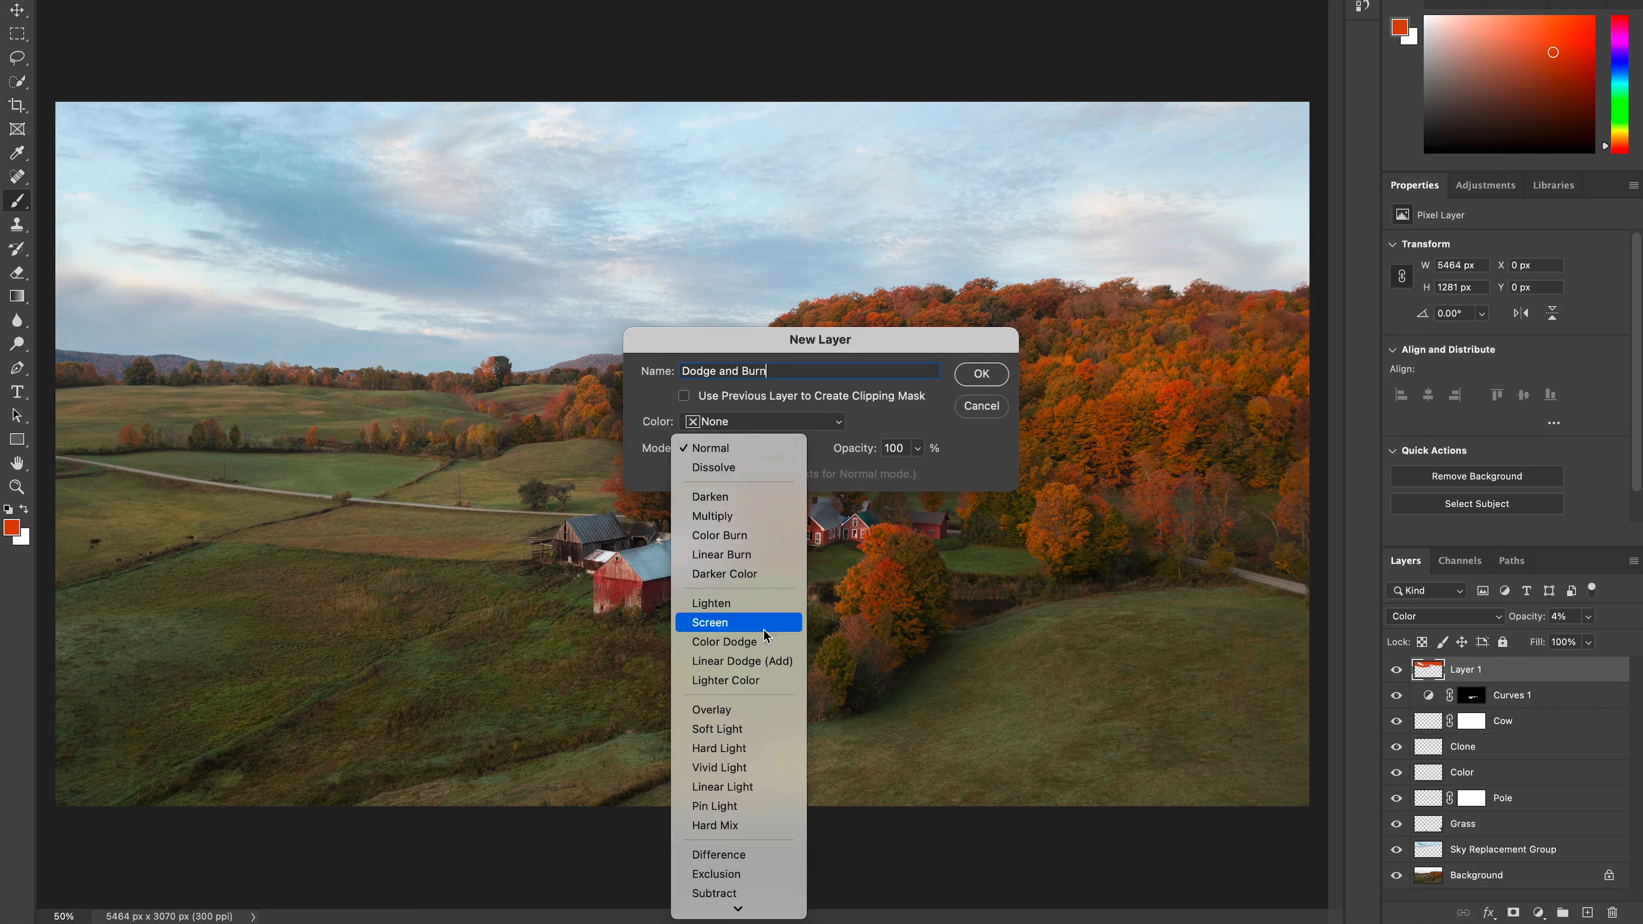
{"action": "left_click", "coordinate": [758, 728]}
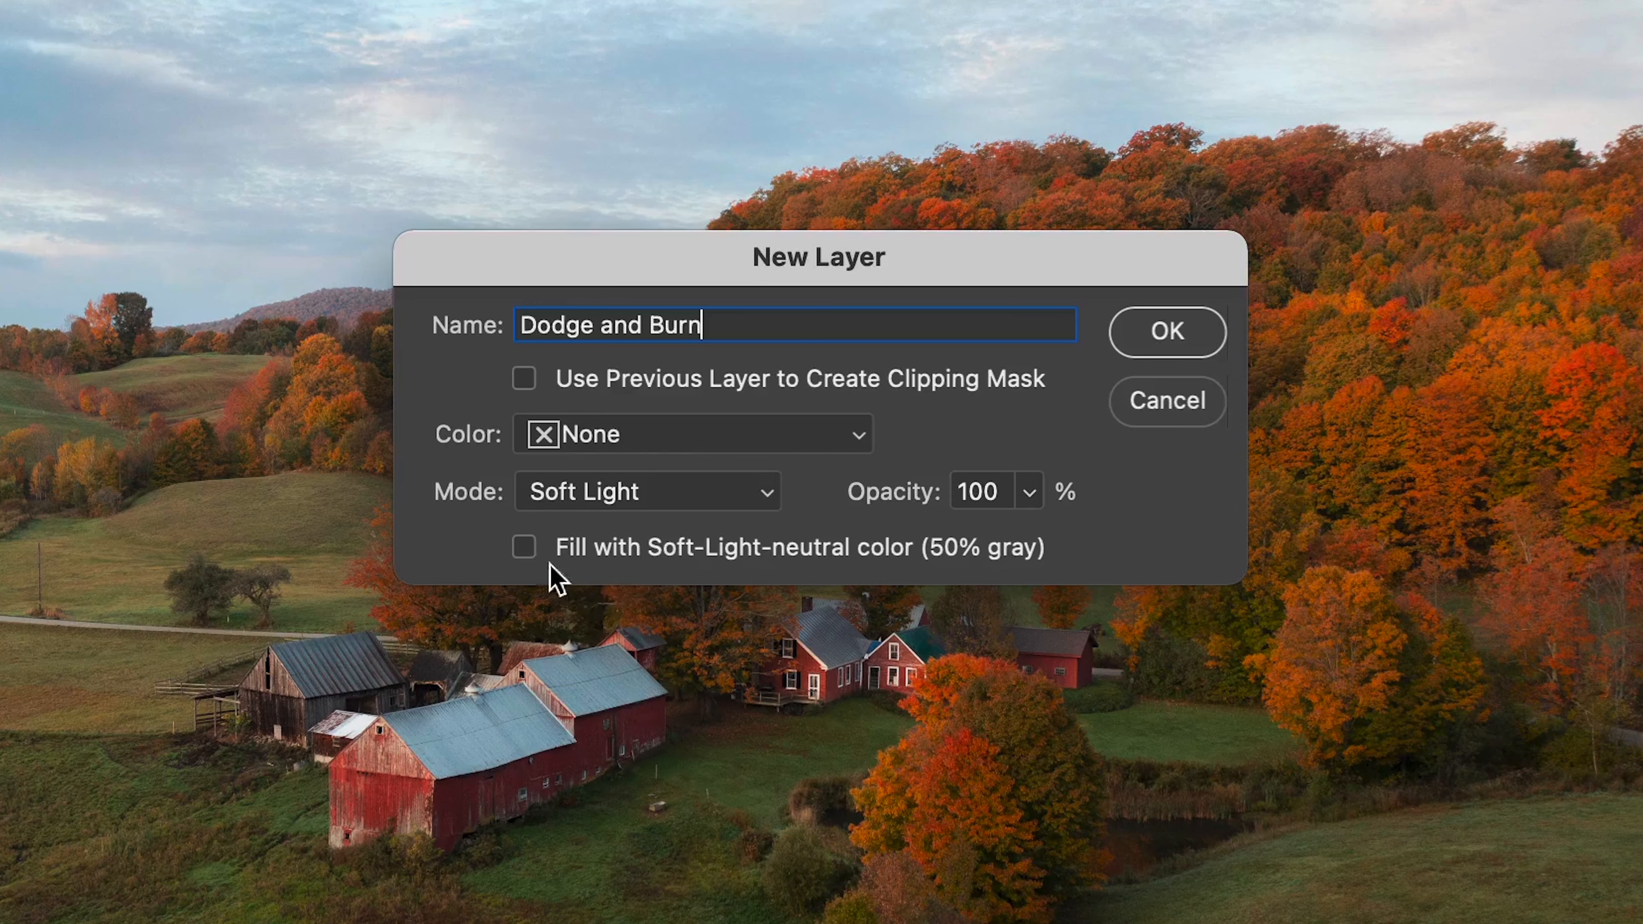
{"action": "left_click", "coordinate": [683, 473]}
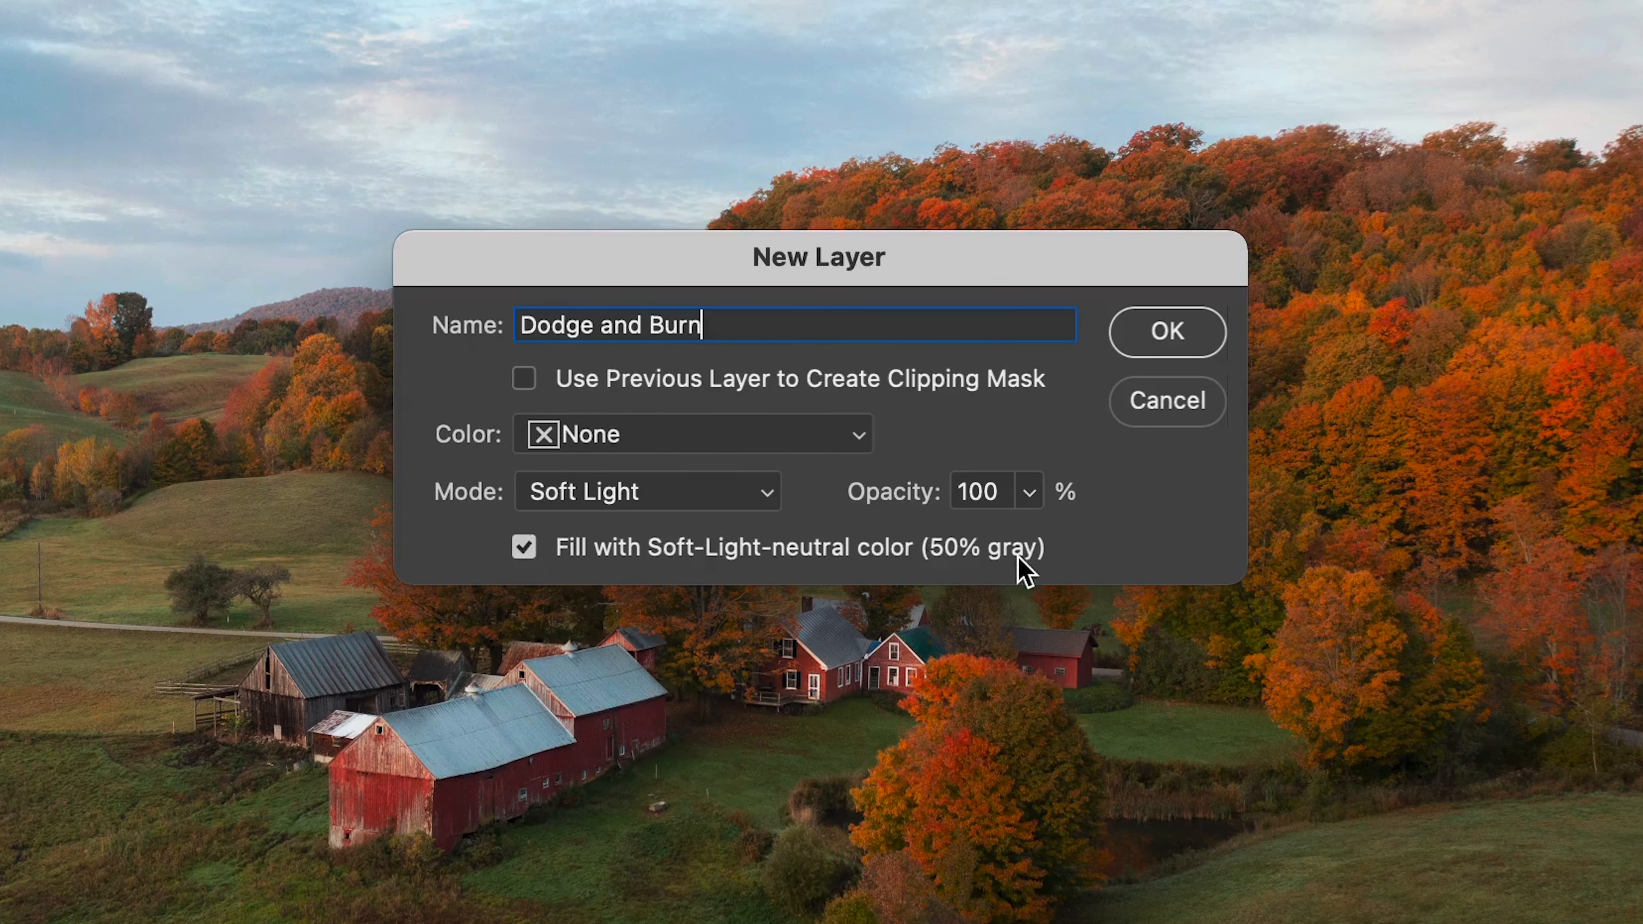
{"action": "left_click", "coordinate": [1168, 333]}
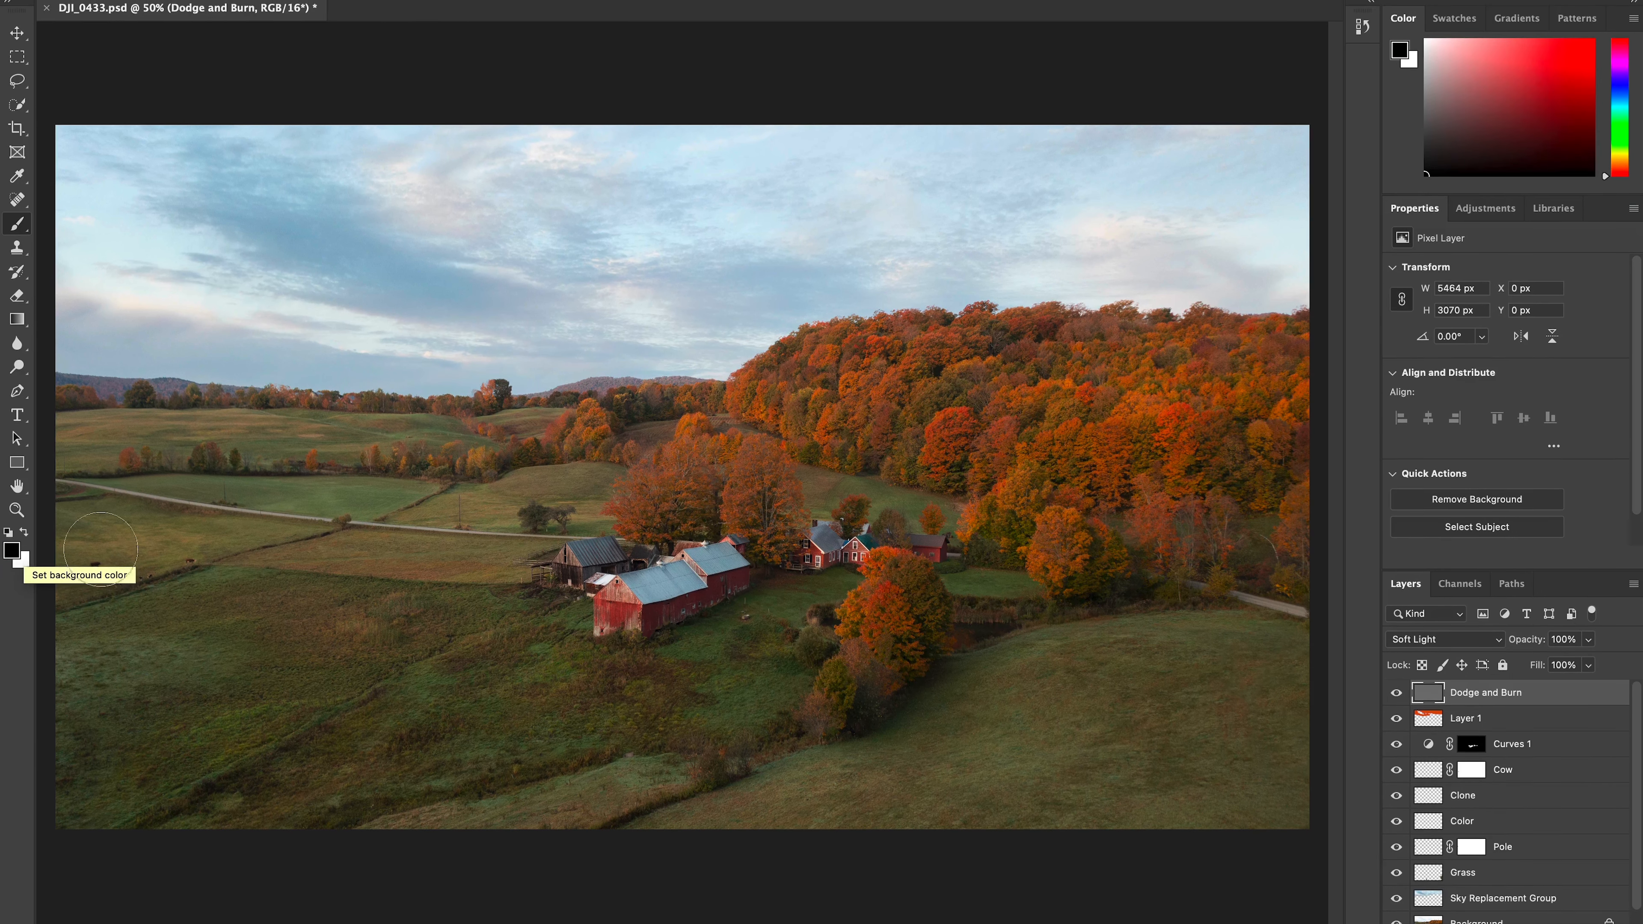
Reset the colours to default black and white and set the brush to 5% opacity and 10% flow.
{"action": "key", "text": "d"}
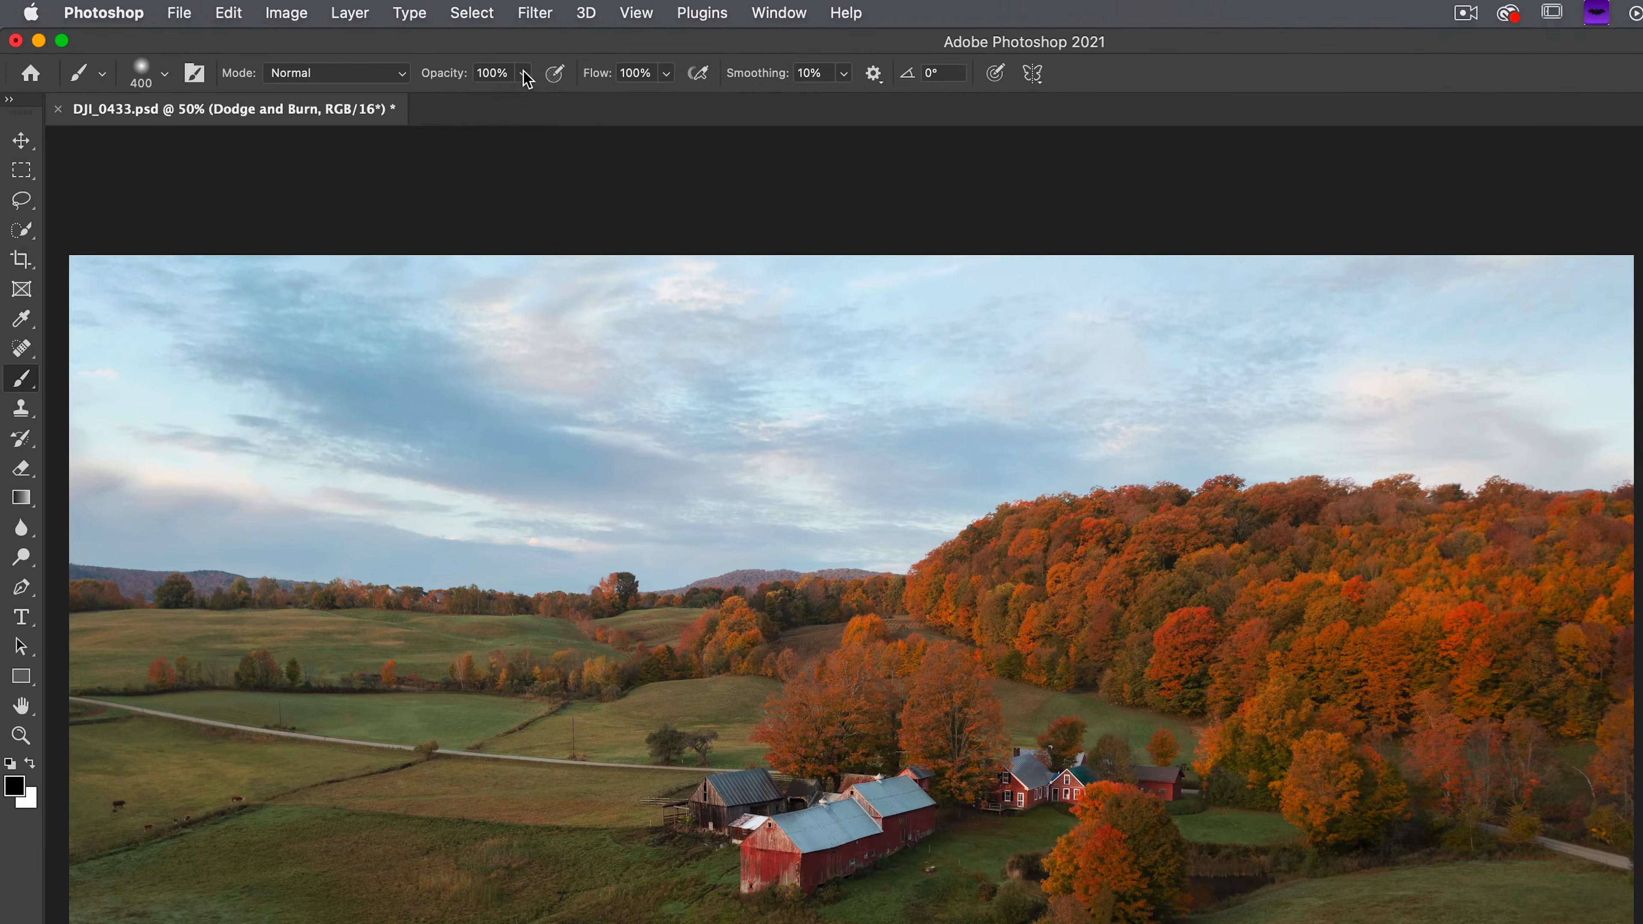
{"action": "left_click", "coordinate": [523, 73]}
{"action": "left_click_drag", "start_coordinate": [495, 73], "coordinate": [441, 74]}
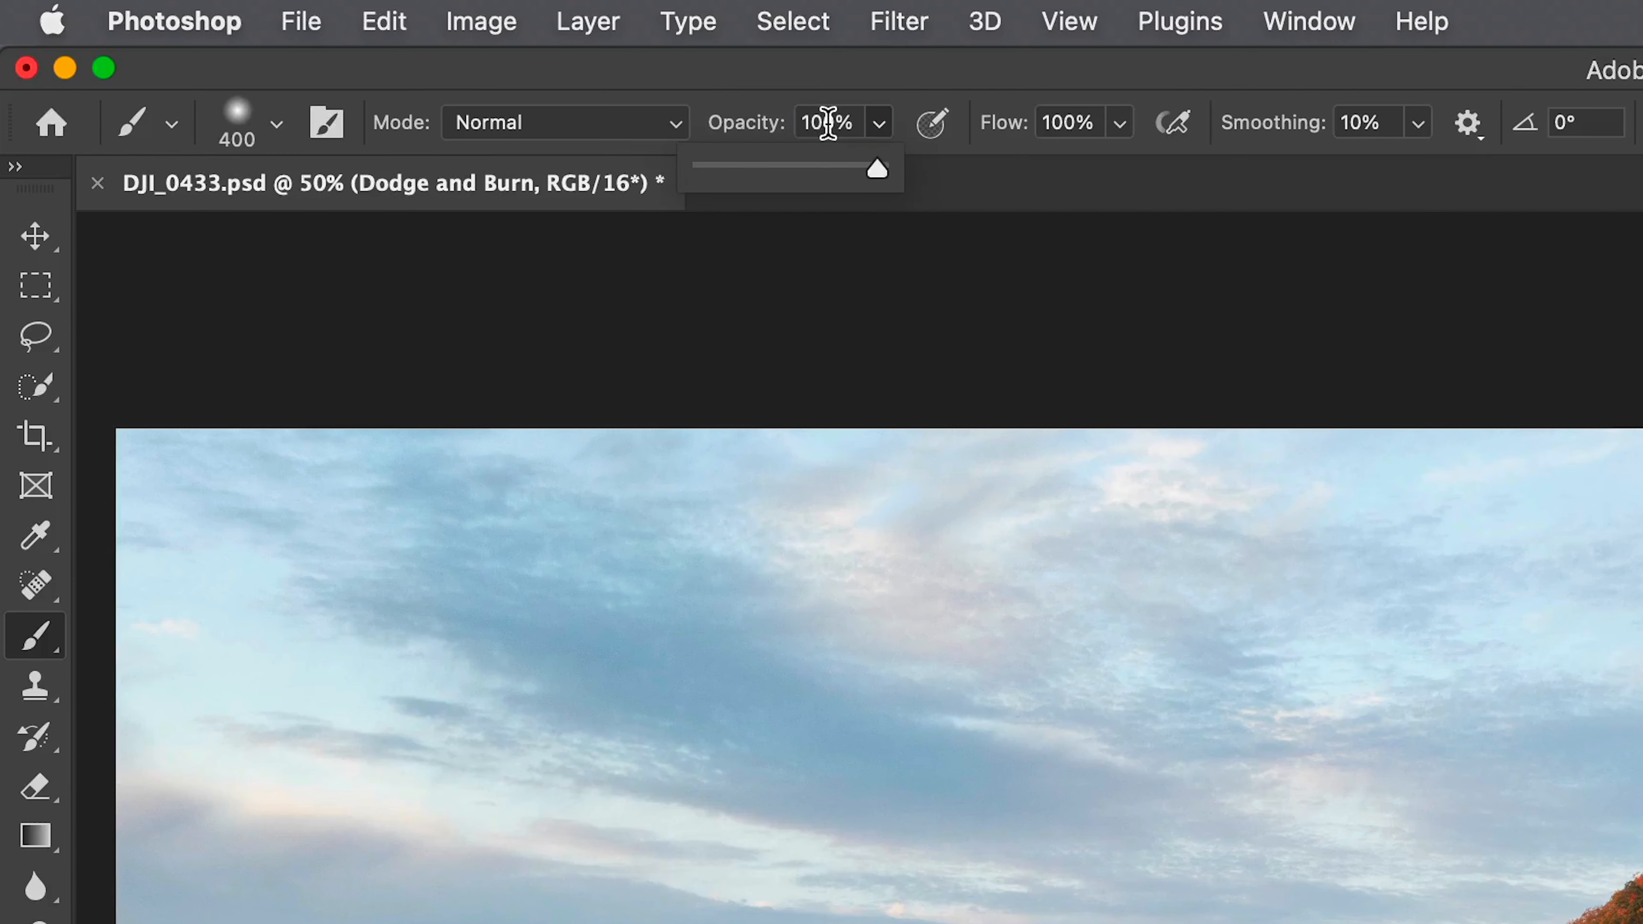
{"action": "type", "text": "5"}
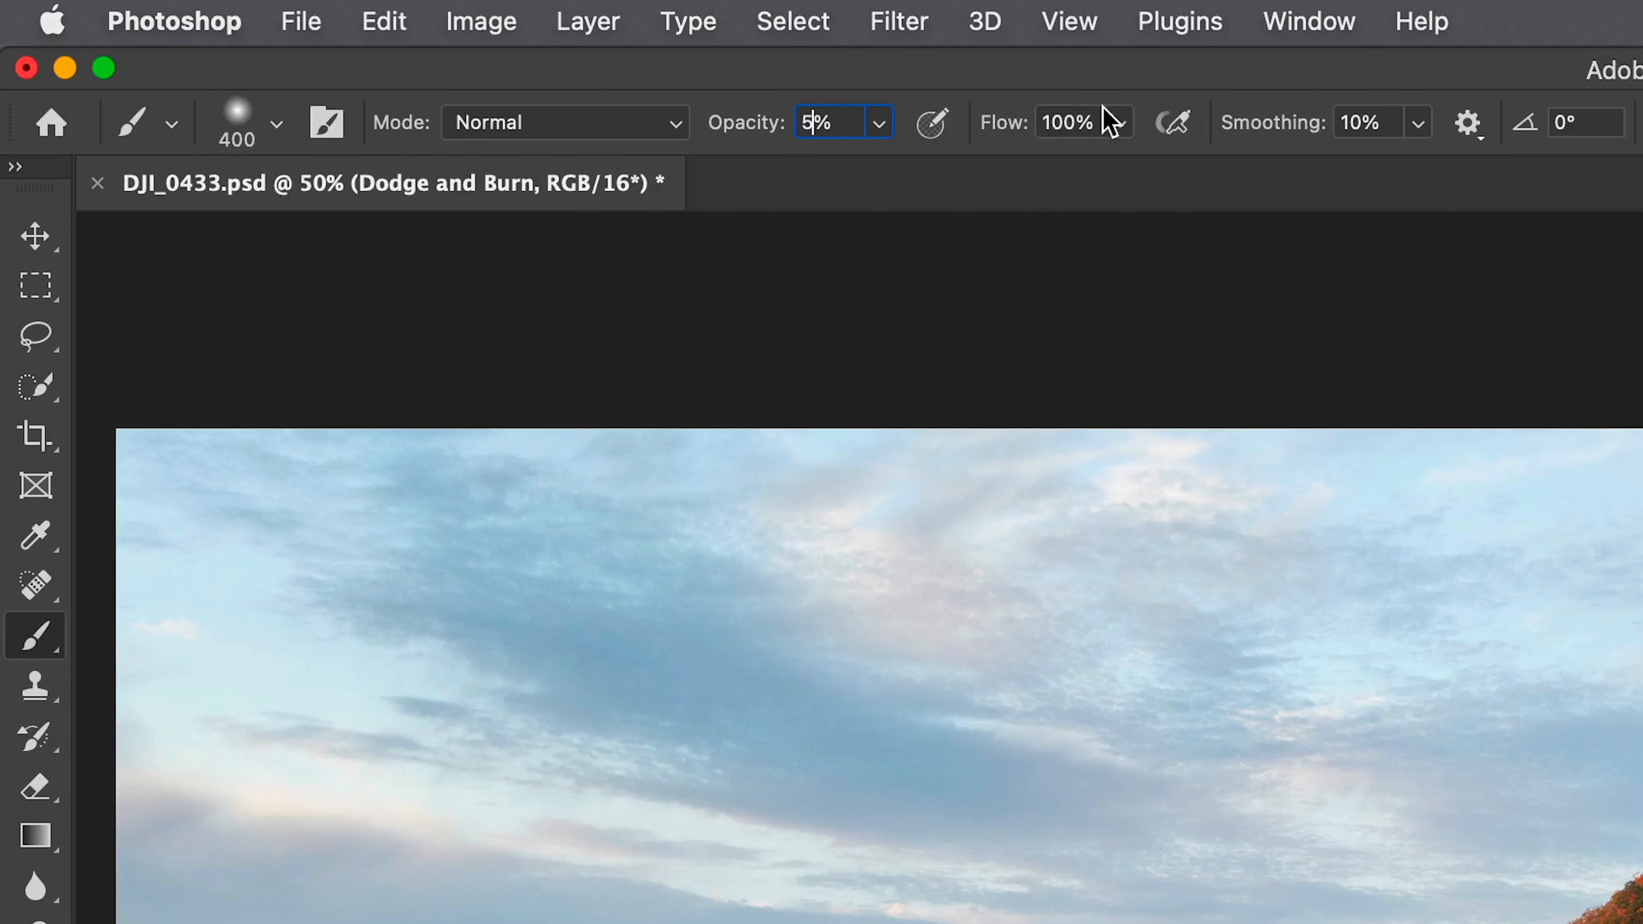
{"action": "left_click", "coordinate": [1071, 121]}
{"action": "type", "text": "10"}
{"action": "key", "text": "Return"}
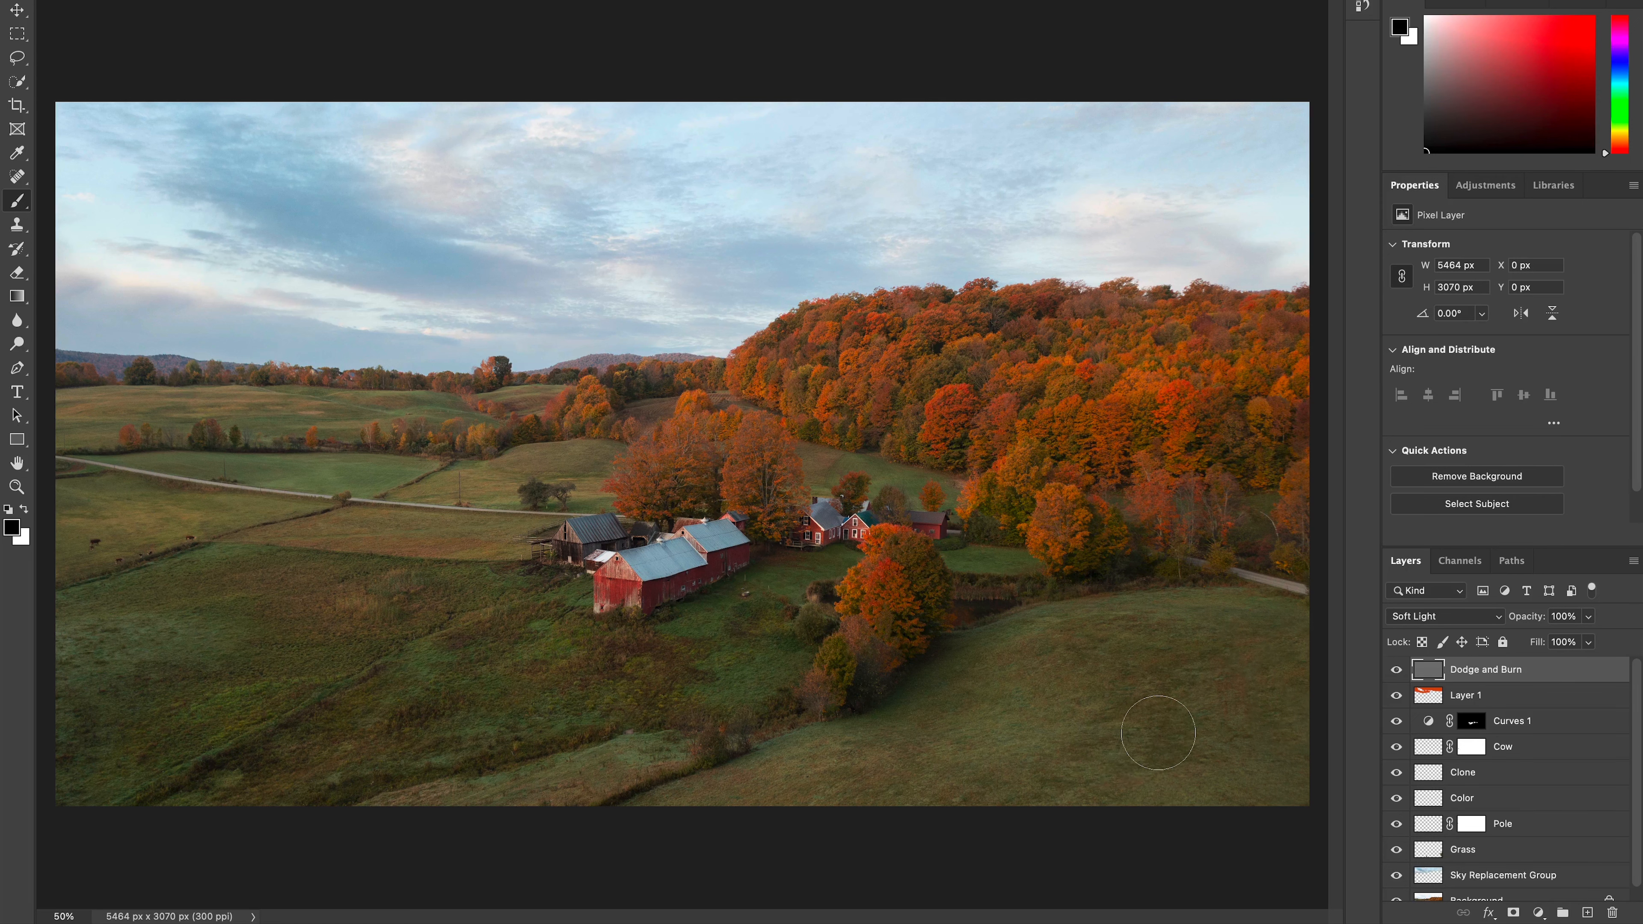
Enlarge the black brush for burning and compare the photo with and without the Dodge and Burn layer.
{"action": "key", "text": "bracketright"}
{"action": "key", "text": "bracketright"}
{"action": "key", "text": "bracketright"}
{"action": "key", "text": "bracketright"}
{"action": "key", "text": "bracketright"}
{"action": "left_click", "coordinate": [1396, 673]}
{"action": "left_click", "coordinate": [1395, 673]}
Reduce the brush to 300 px and swap the foreground colour to white for dodging.
{"action": "key", "text": "bracketleft"}
{"action": "key", "text": "bracketleft"}
{"action": "key", "text": "bracketleft"}
{"action": "key", "text": "bracketleft"}
{"action": "key", "text": "bracketleft"}
{"action": "key", "text": "bracketleft"}
{"action": "key", "text": "bracketleft"}
{"action": "key", "text": "bracketleft"}
{"action": "key", "text": "bracketleft"}
{"action": "key", "text": "x"}
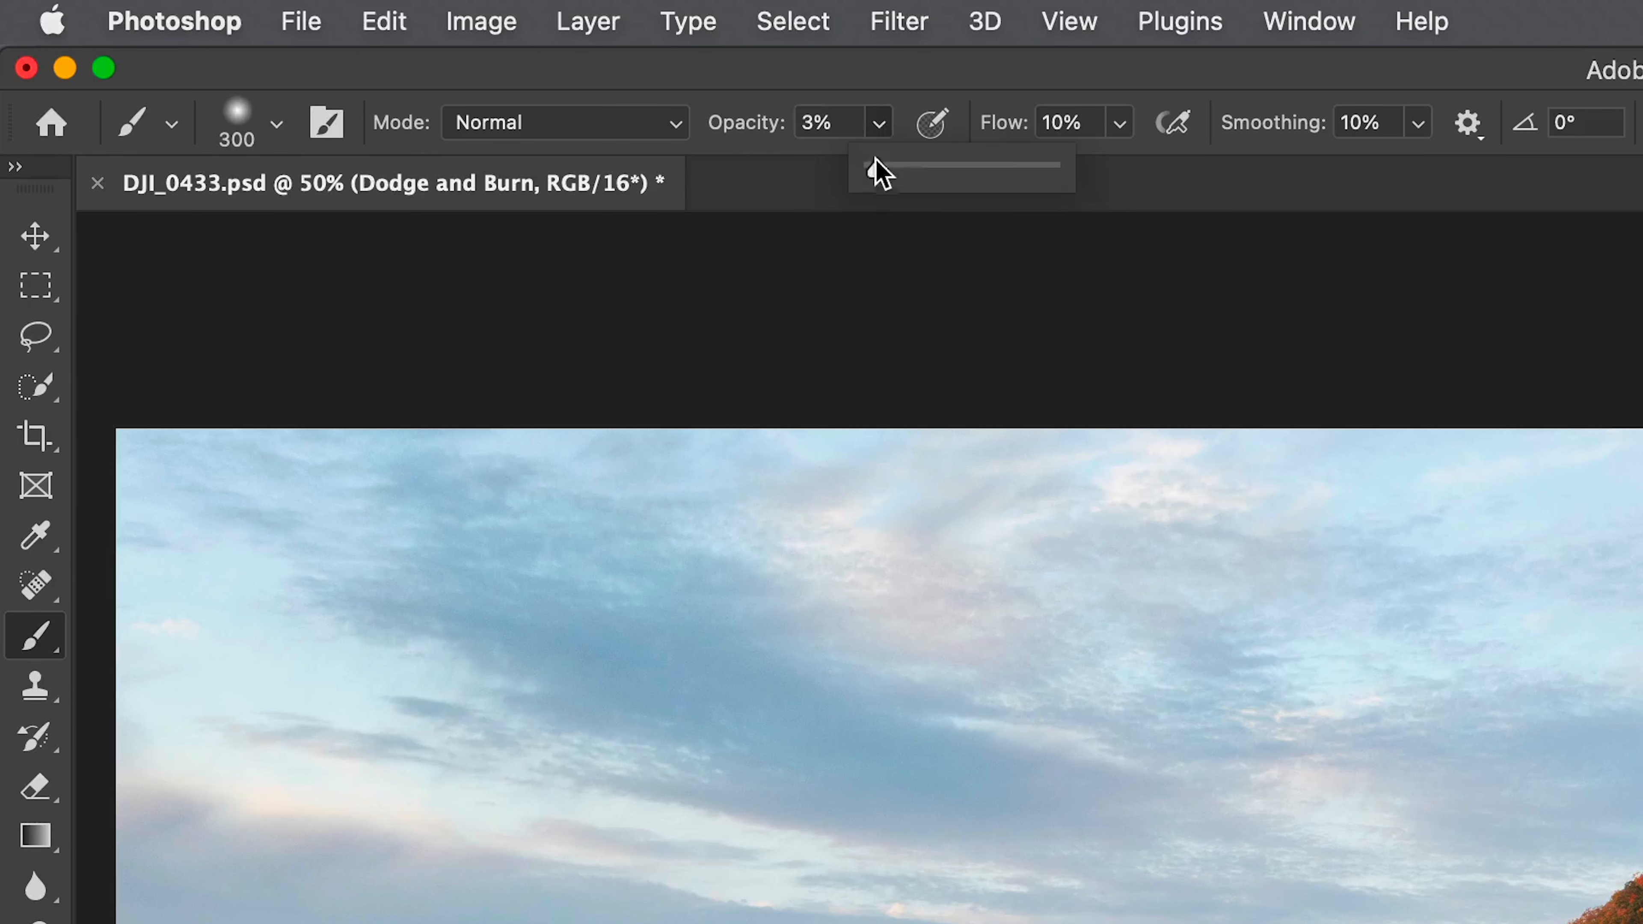
Lower the white dodging brush's opacity to about 3% and adjust its flow.
{"action": "left_click_drag", "start_coordinate": [878, 170], "coordinate": [882, 167]}
{"action": "left_click", "coordinate": [1119, 123]}
{"action": "left_click_drag", "start_coordinate": [1120, 166], "coordinate": [1119, 174]}
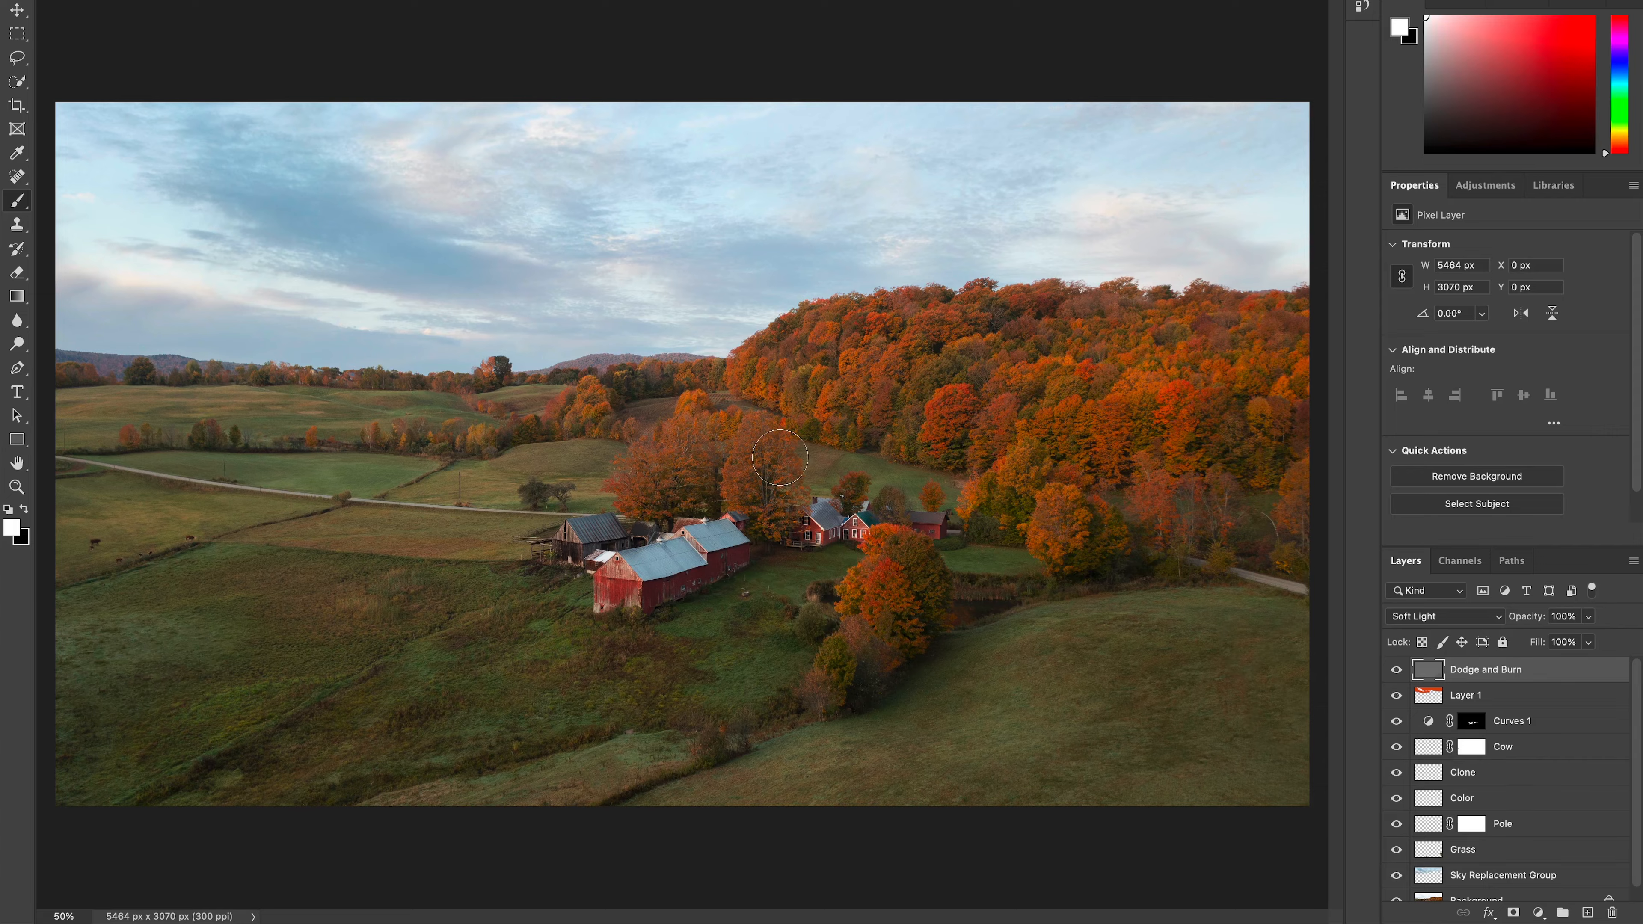
Dodge the cows in the far-left field on the Dodge and Burn layer with a much smaller white brush.
{"action": "key", "text": "super+plus"}
{"action": "key", "text": "super+plus"}
{"action": "left_click_drag", "start_coordinate": [151, 554], "coordinate": [741, 613]}
{"action": "key", "text": "super+plus"}
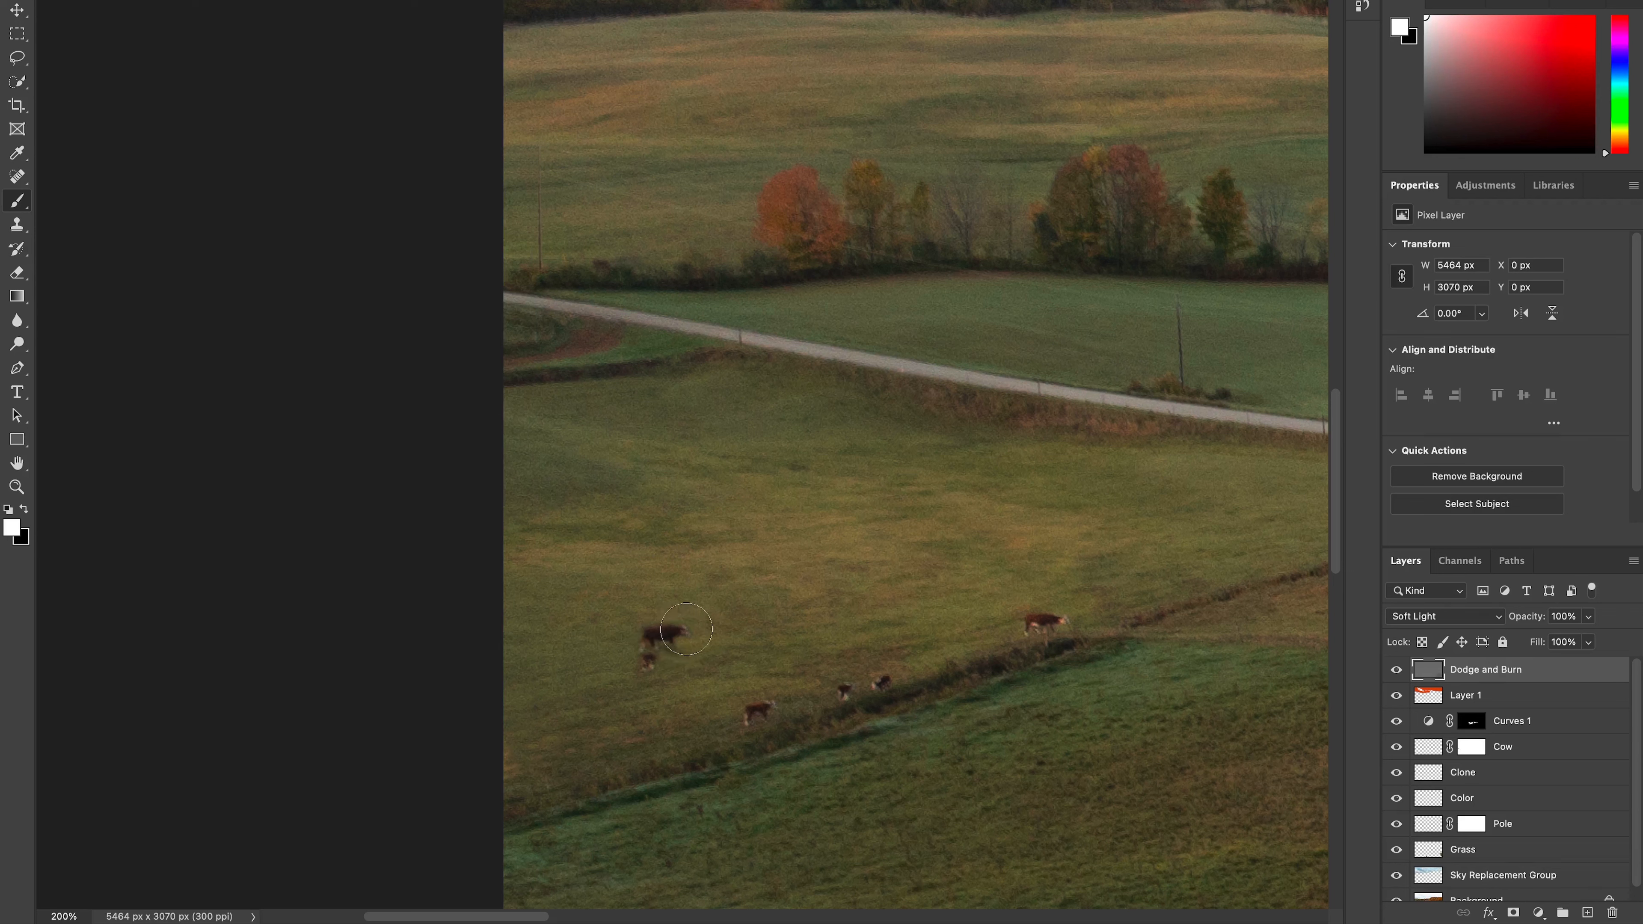
{"action": "key", "text": "bracketleft"}
{"action": "key", "text": "bracketleft"}
{"action": "key", "text": "bracketleft"}
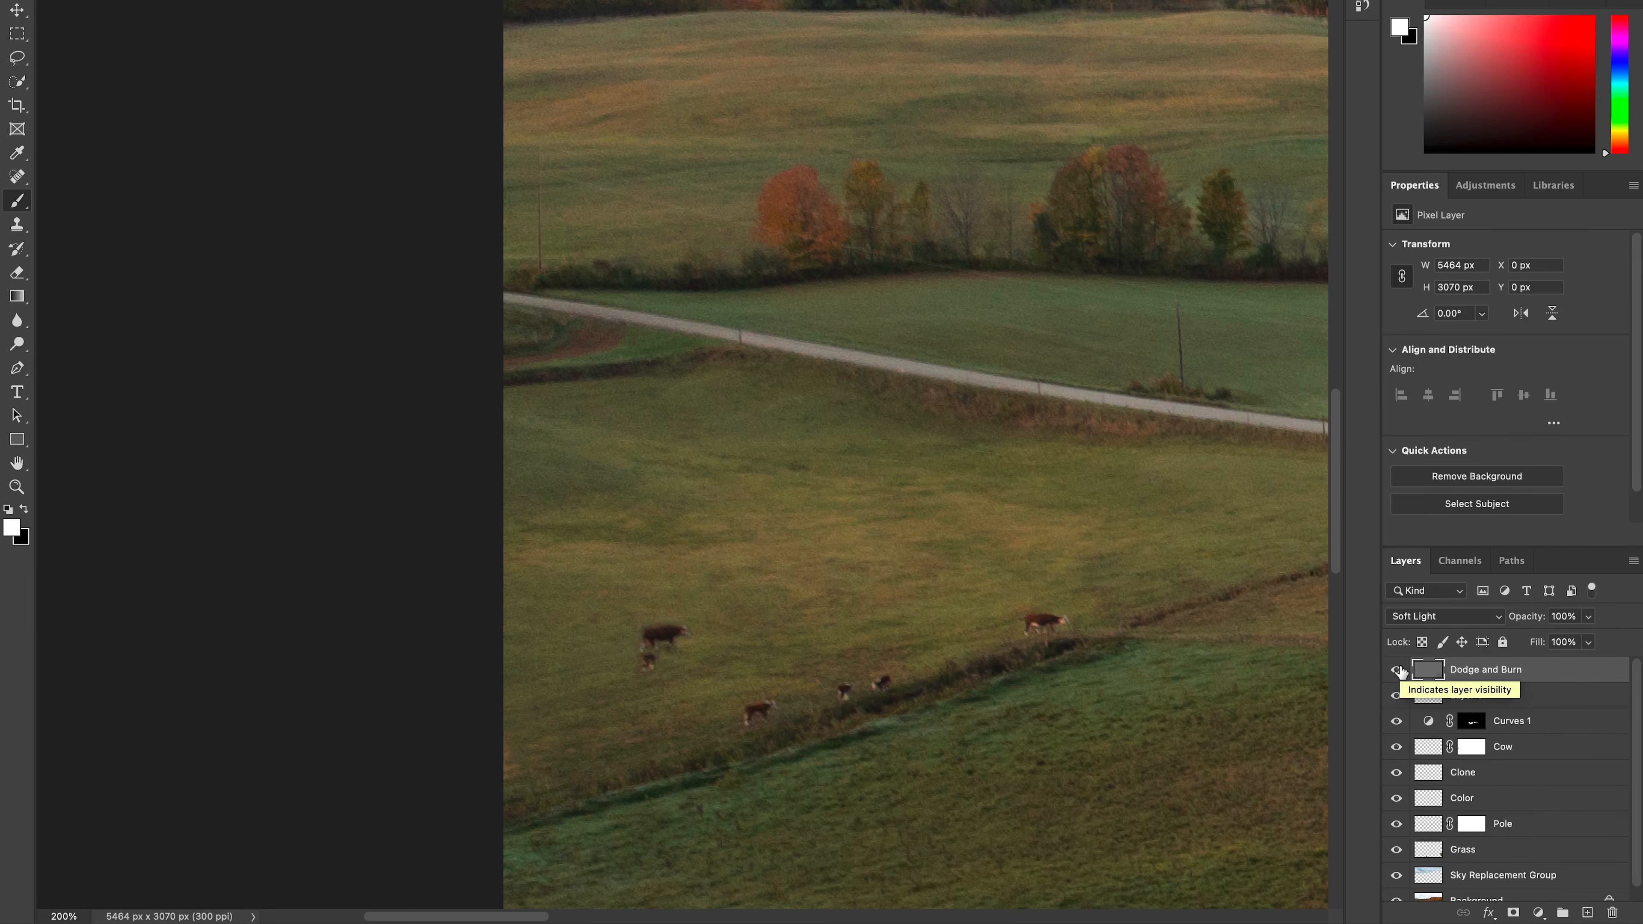
{"action": "key", "text": "super+0"}
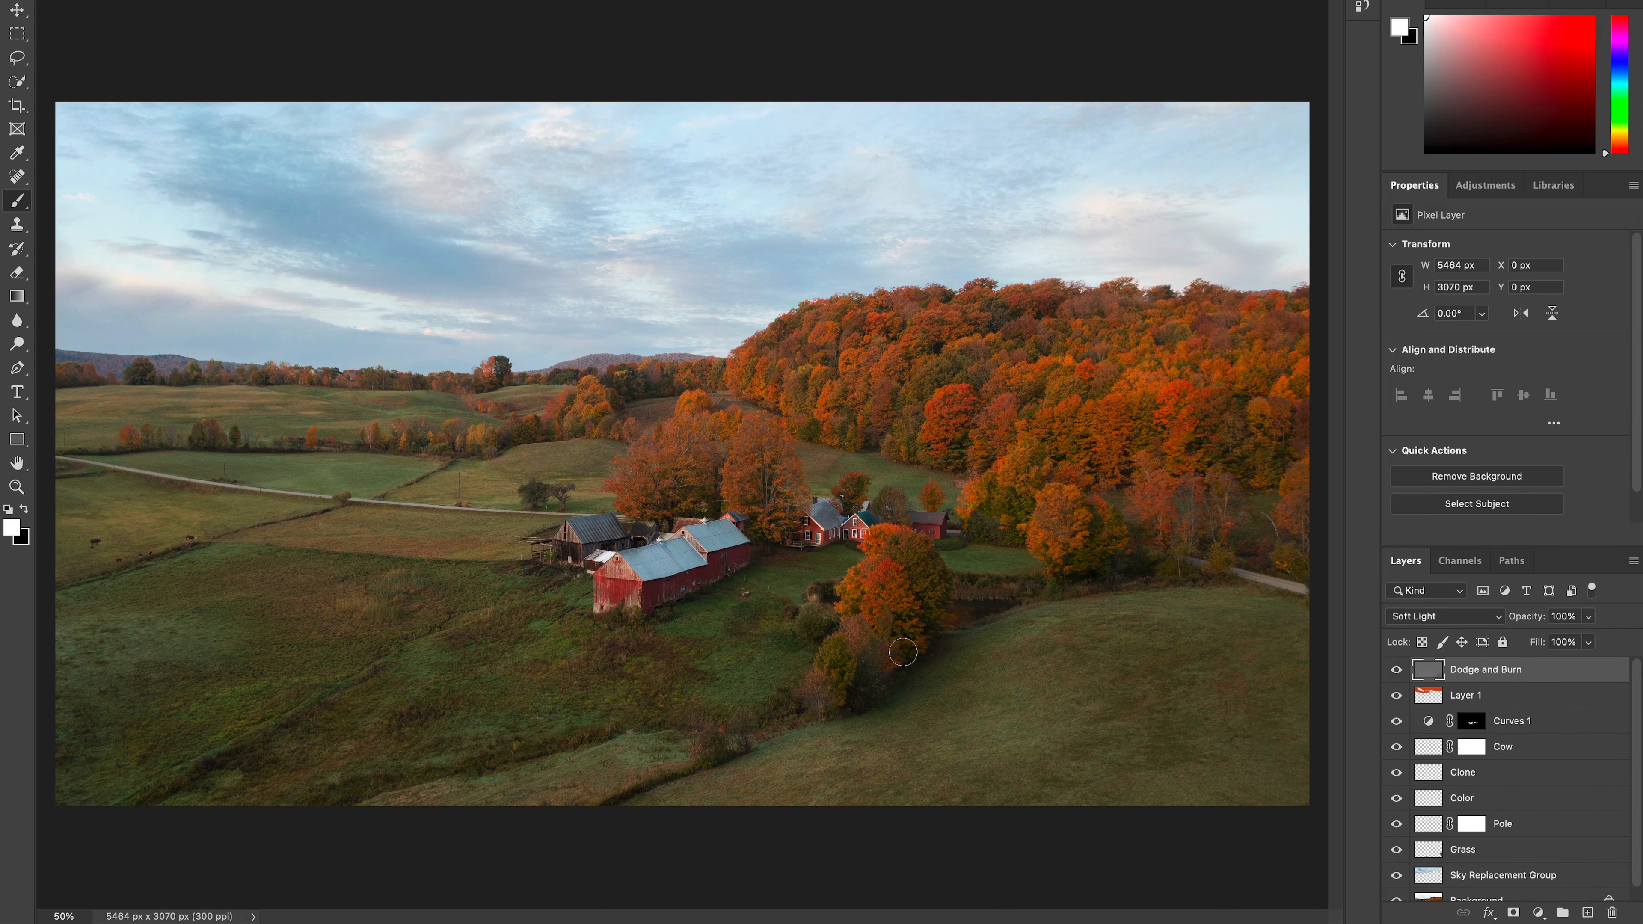
Examine the farm buildings up close and compare the photo with and without the Dodge and Burn layer.
{"action": "key", "text": "super+plus"}
{"action": "key", "text": "super+plus"}
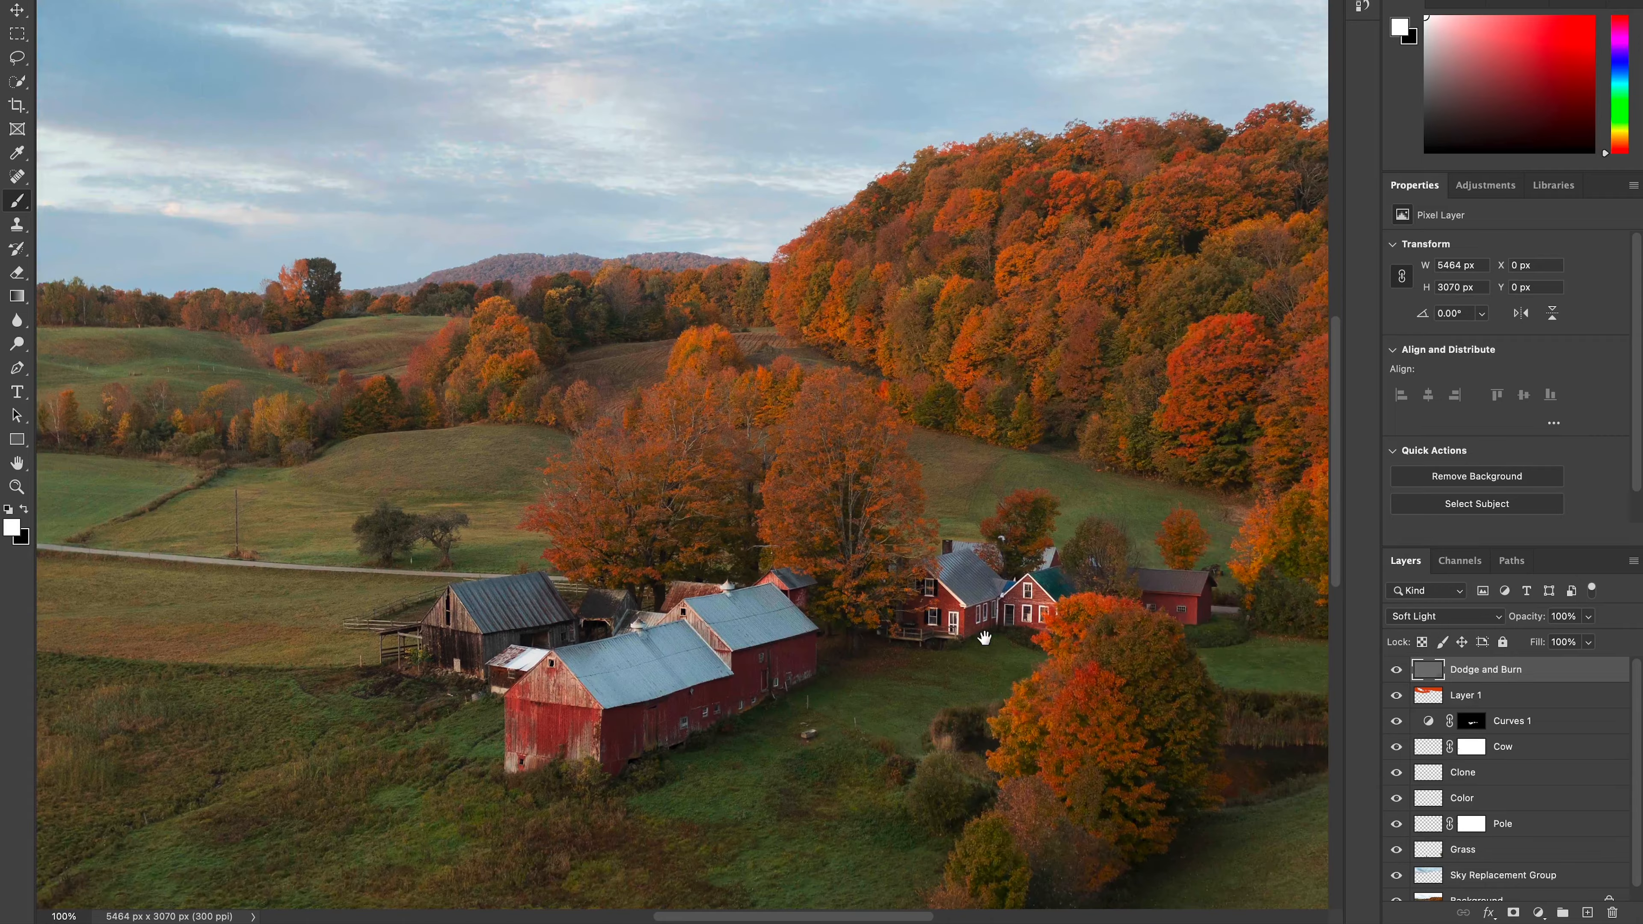
{"action": "left_click_drag", "start_coordinate": [999, 636], "coordinate": [980, 442]}
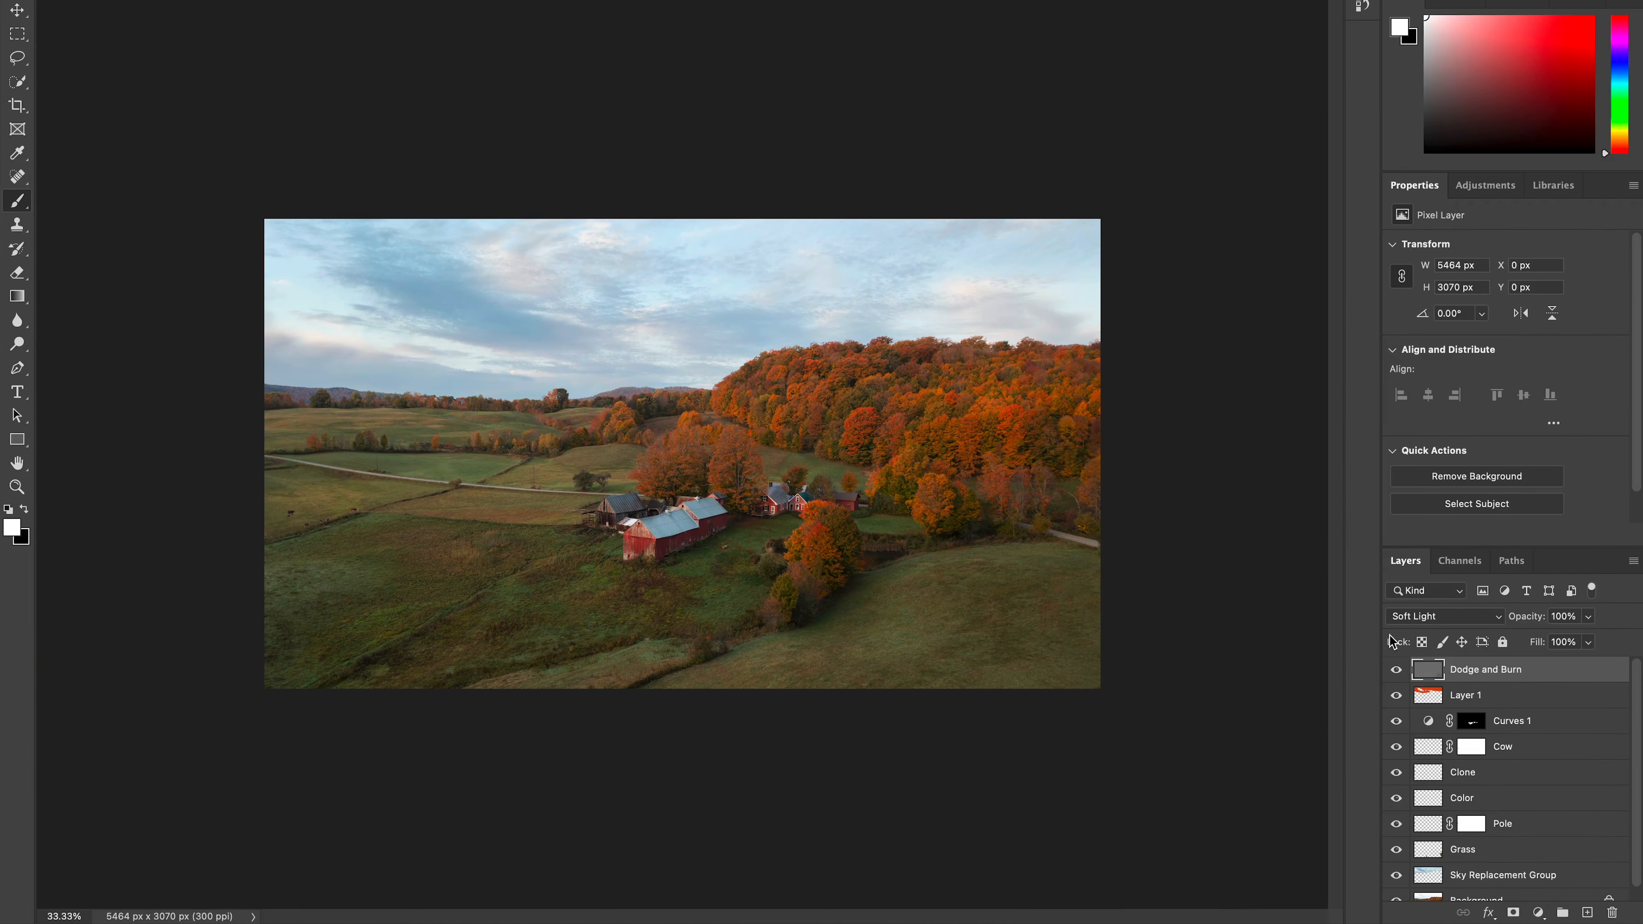
{"action": "left_click", "coordinate": [1396, 670]}
{"action": "left_click", "coordinate": [1396, 670]}
{"action": "left_click", "coordinate": [1397, 670]}
Add a Hue/Saturation adjustment layer above Dodge and Burn and raise the Master saturation slightly.
{"action": "left_click", "coordinate": [1538, 912]}
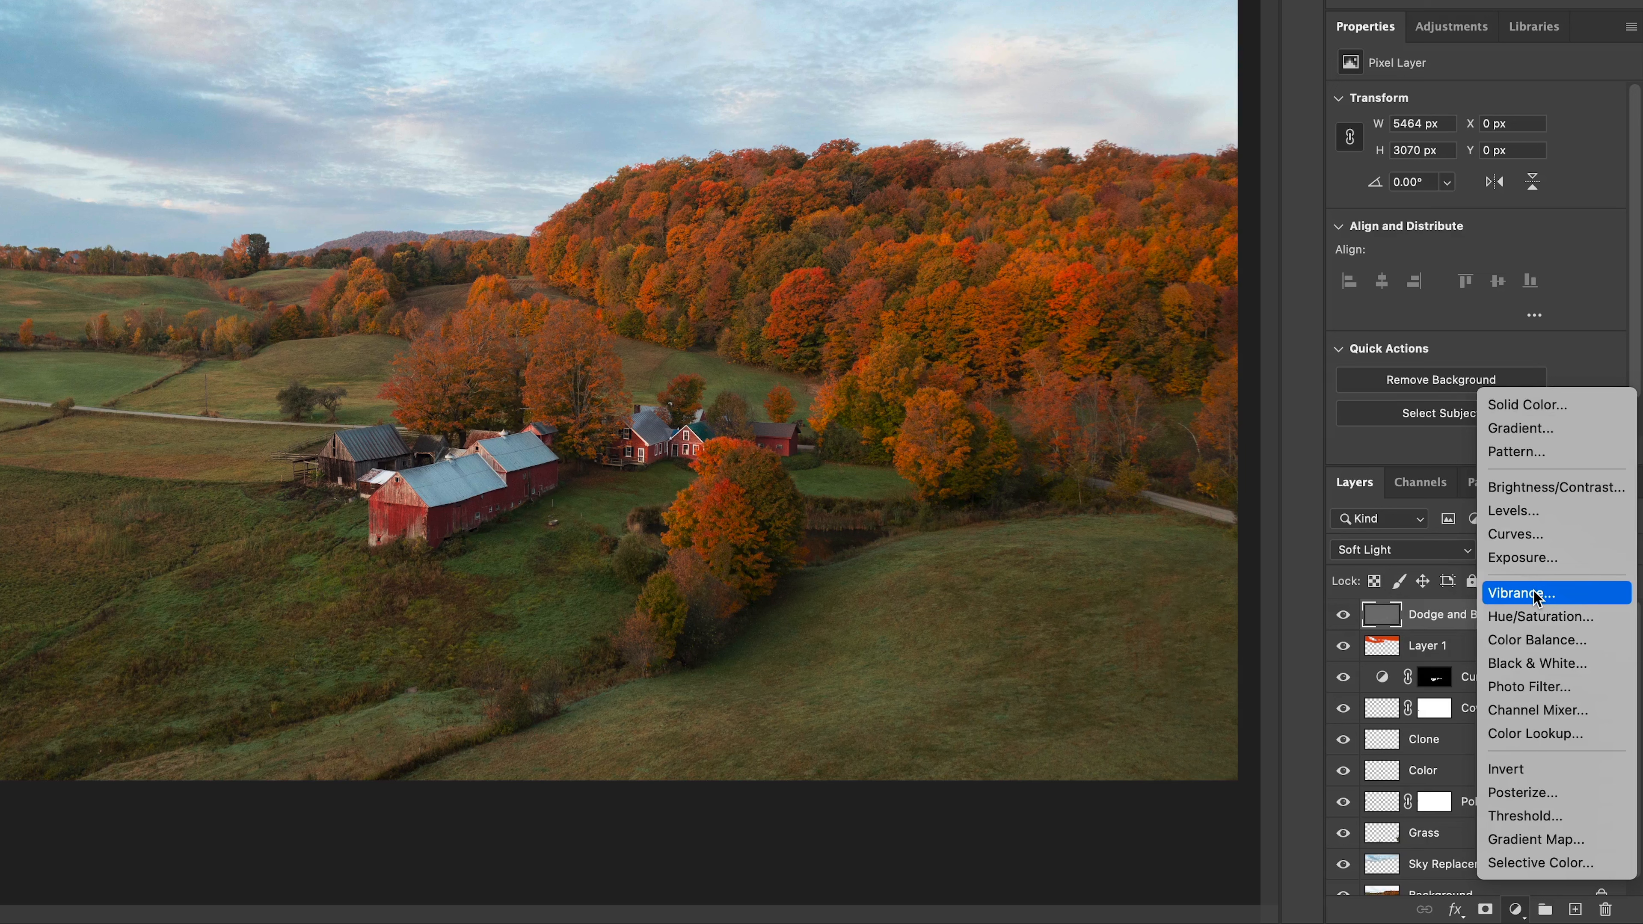
{"action": "left_click", "coordinate": [1537, 618]}
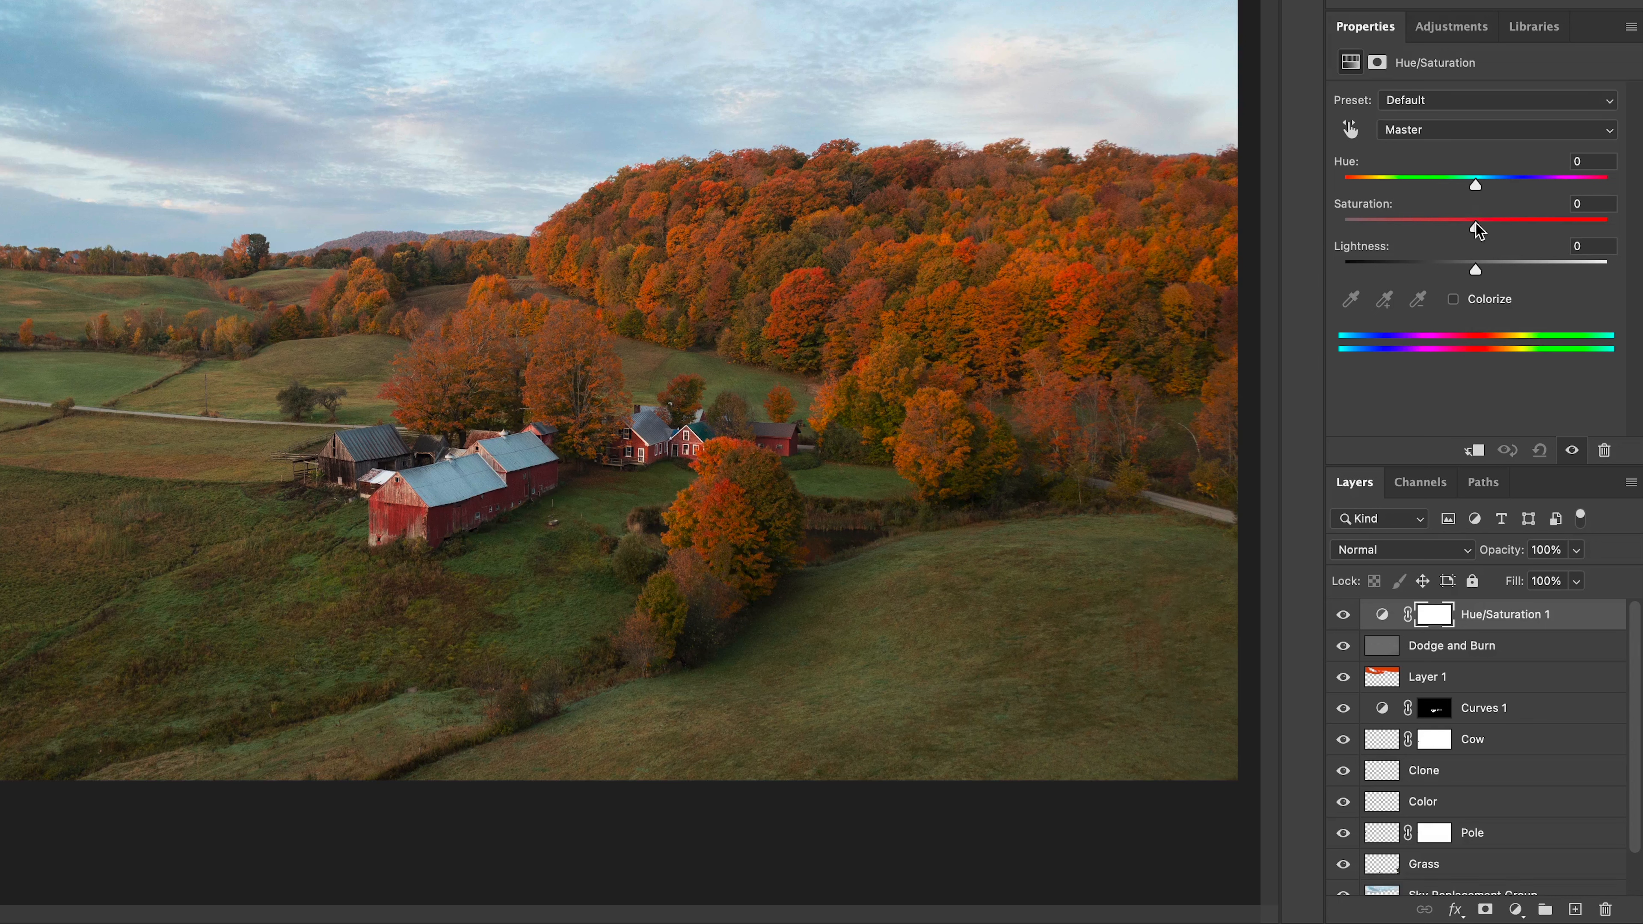
{"action": "mouse_move", "coordinate": [1474, 225]}
{"action": "left_mouse_down"}
{"action": "mouse_move", "coordinate": [1508, 217]}
{"action": "mouse_move", "coordinate": [1492, 222]}
{"action": "left_mouse_up"}
{"action": "left_click", "coordinate": [1342, 617]}
{"action": "left_click", "coordinate": [1341, 617]}
{"action": "left_click_drag", "start_coordinate": [1495, 227], "coordinate": [1466, 228]}
{"action": "left_click_drag", "start_coordinate": [1453, 228], "coordinate": [1493, 229]}
{"action": "left_click_drag", "start_coordinate": [1496, 227], "coordinate": [1494, 223]}
Compare the photo repeatedly with and without the Hue/Saturation adjustment.
{"action": "left_click", "coordinate": [1343, 617]}
{"action": "left_click", "coordinate": [1342, 617]}
{"action": "left_click", "coordinate": [1343, 618]}
{"action": "left_click", "coordinate": [1343, 618]}
{"action": "left_click", "coordinate": [1343, 619]}
{"action": "left_click", "coordinate": [1343, 618]}
{"action": "left_click", "coordinate": [1344, 618]}
{"action": "left_click", "coordinate": [1343, 618]}
{"action": "left_click", "coordinate": [1434, 614]}
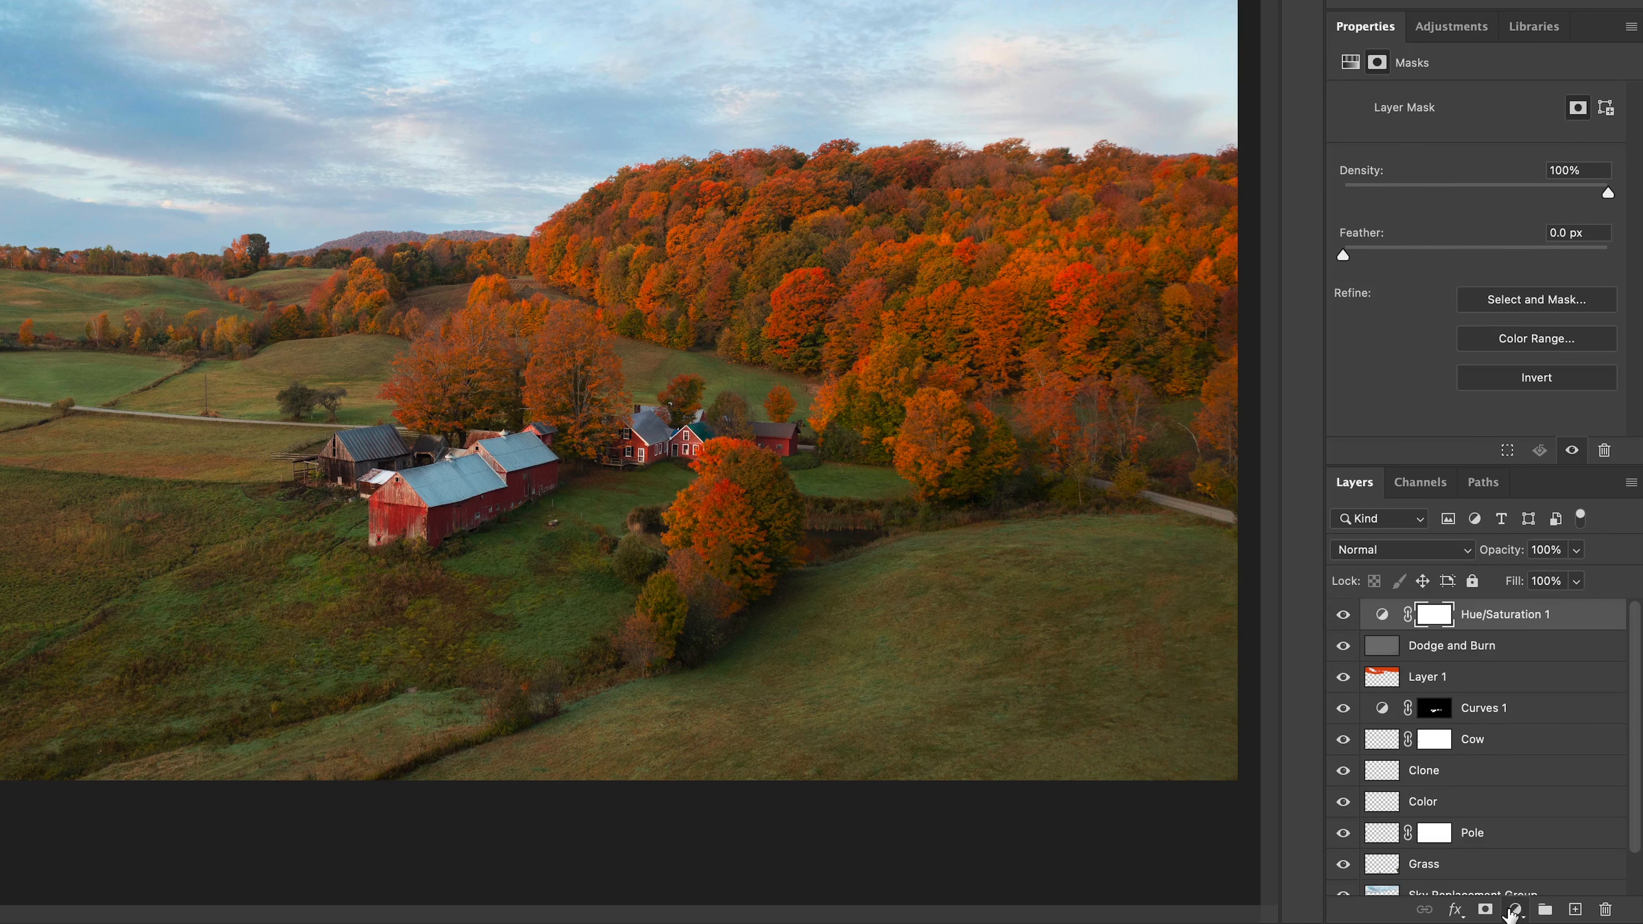
Add a Solid Color fill layer on top of the stack with the orange ff6a00.
{"action": "left_click", "coordinate": [1515, 909]}
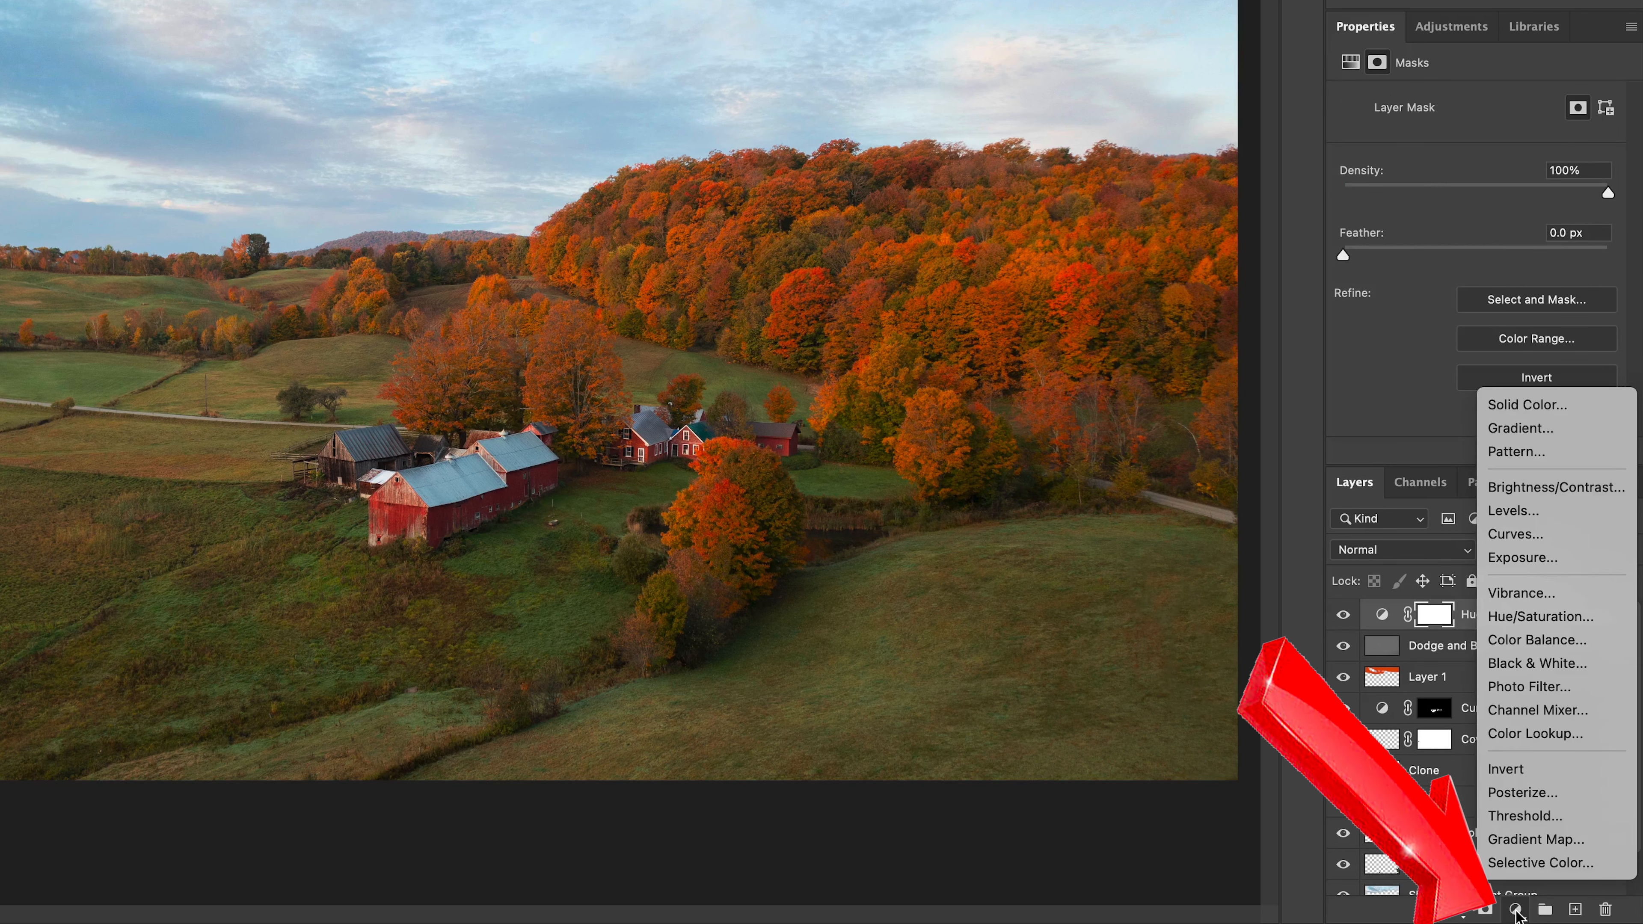
{"action": "left_click", "coordinate": [1538, 404]}
{"action": "left_click_drag", "start_coordinate": [674, 435], "coordinate": [676, 417]}
{"action": "left_click", "coordinate": [630, 223]}
{"action": "type", "text": "ff6a00"}
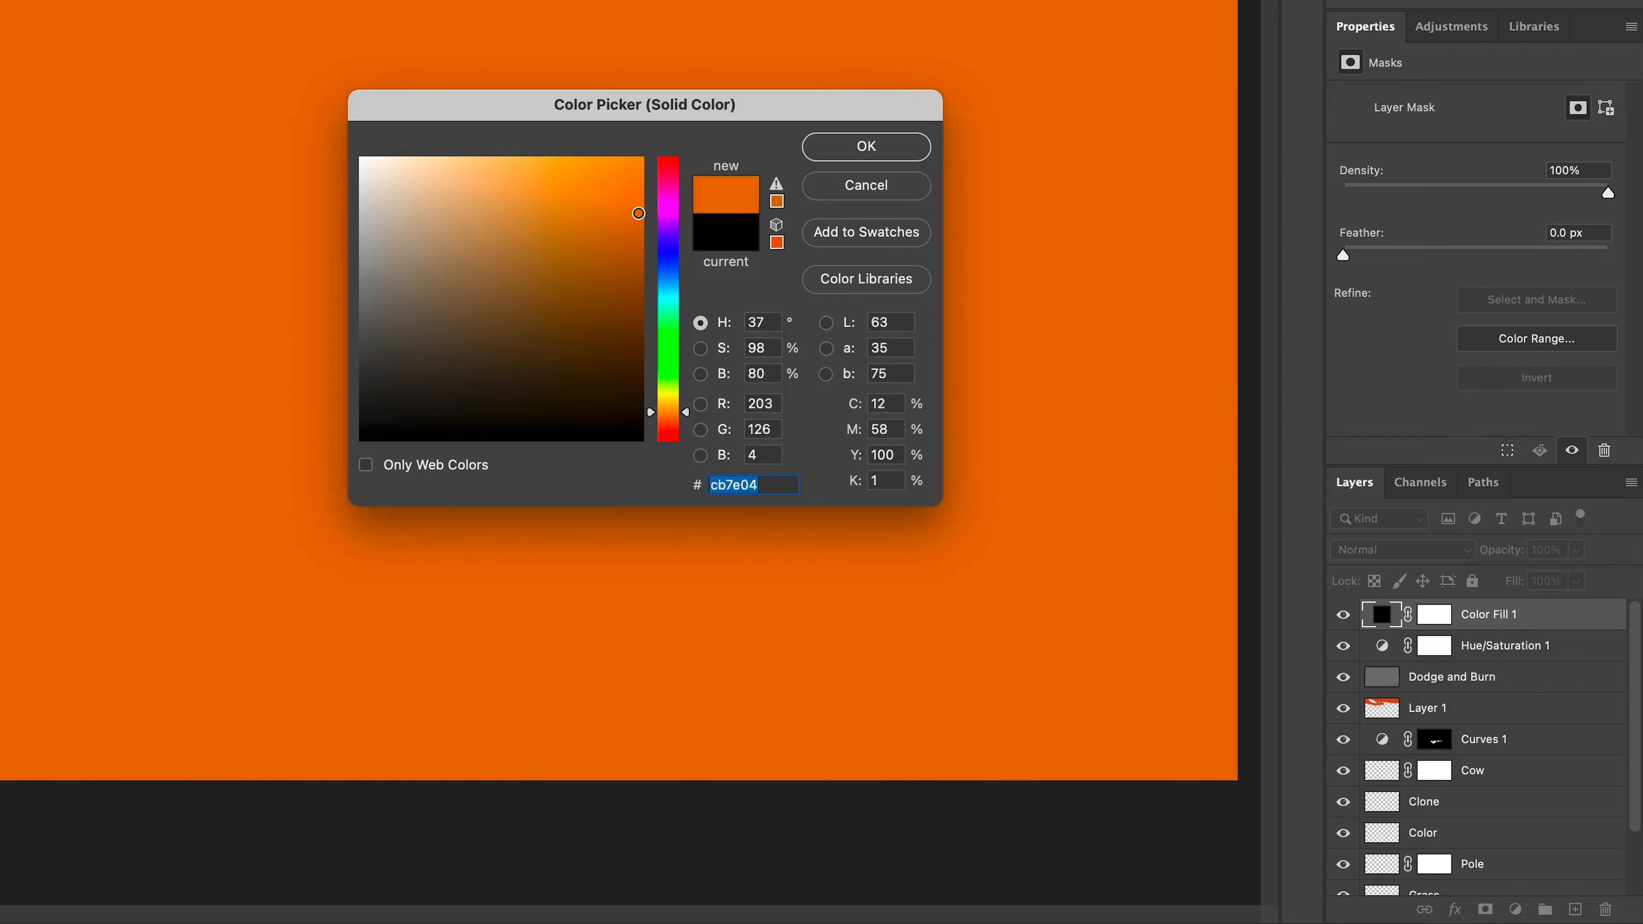
{"action": "left_click", "coordinate": [891, 145]}
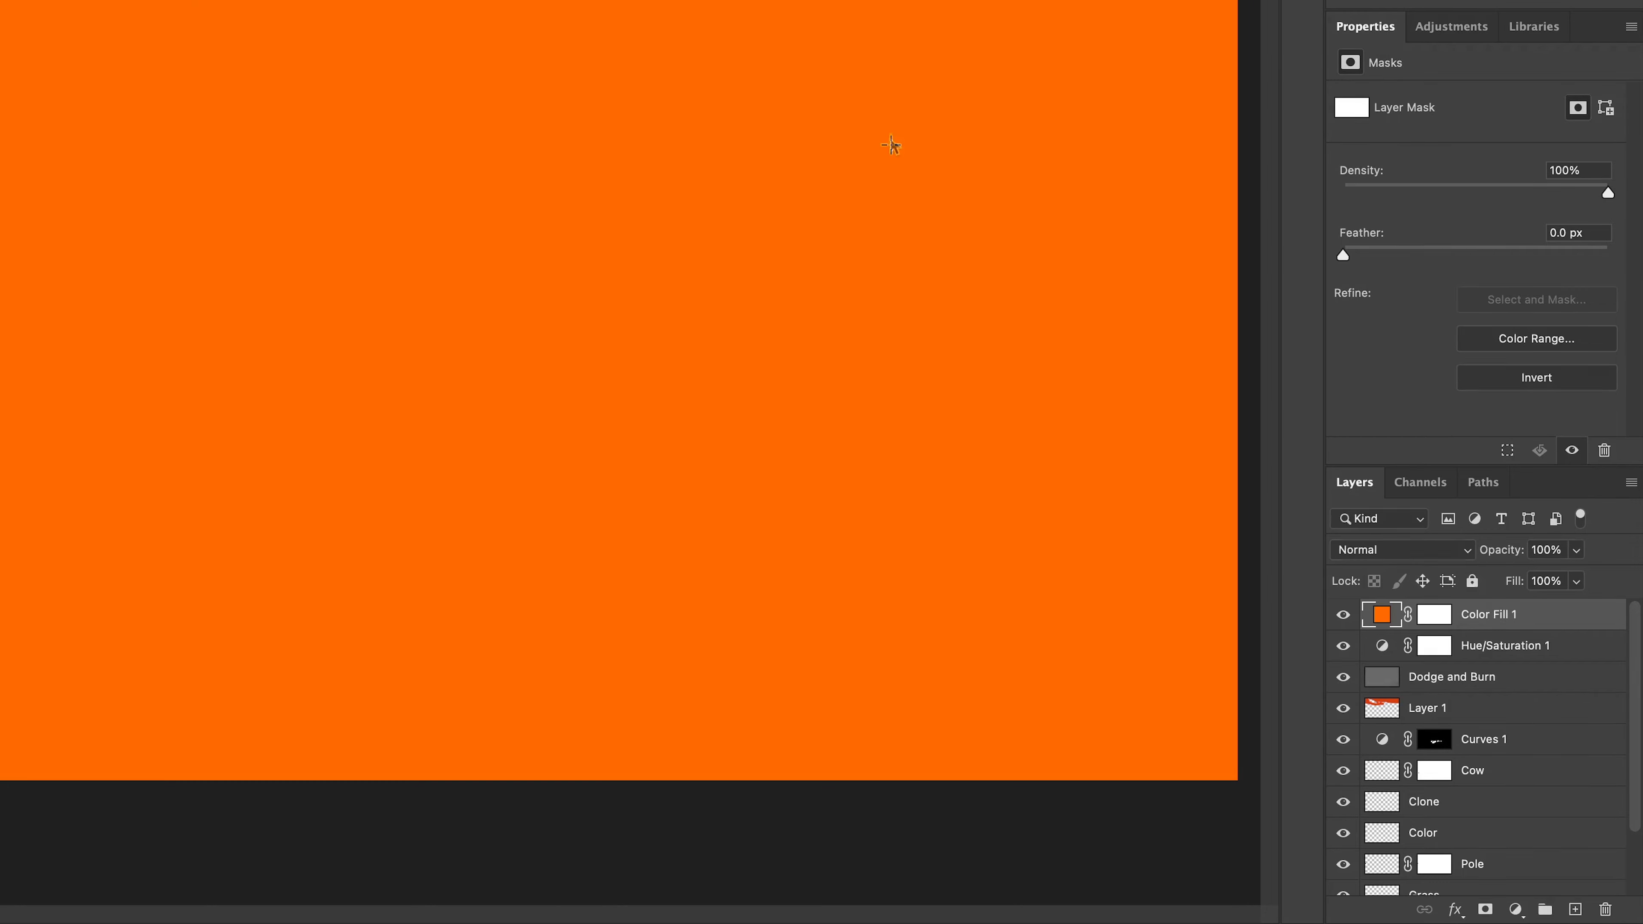
Try the orange fill layer in Color blend mode at 3% opacity and compare the photo with and without it.
{"action": "left_click", "coordinate": [1459, 553]}
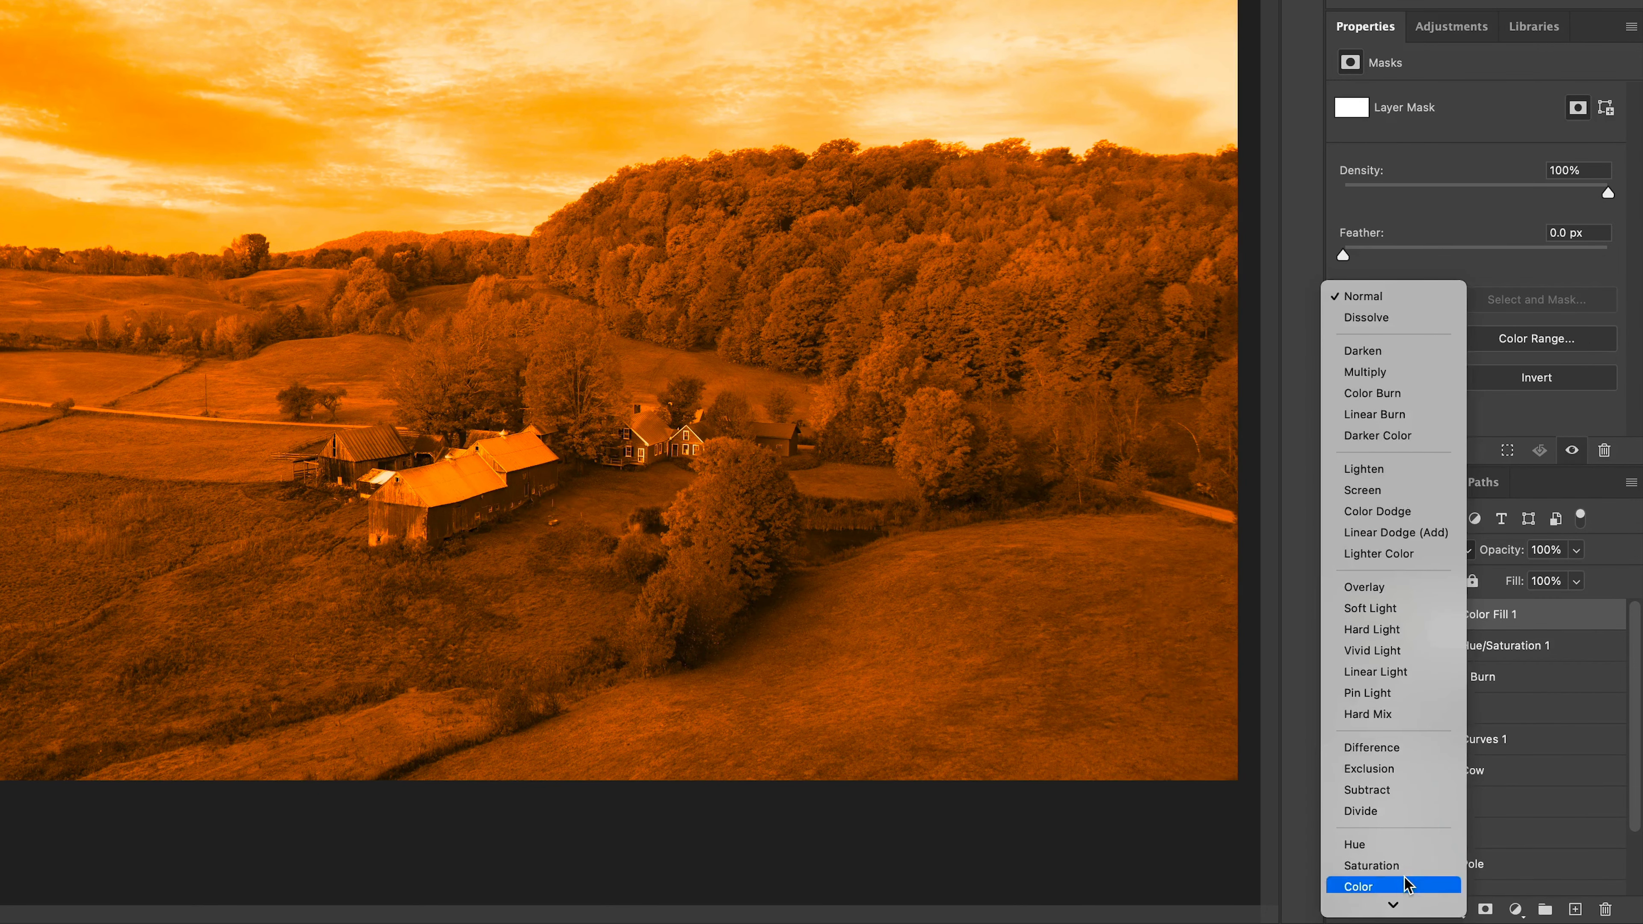
{"action": "left_click", "coordinate": [1406, 885]}
{"action": "left_click", "coordinate": [1576, 549]}
{"action": "left_click_drag", "start_coordinate": [1581, 580], "coordinate": [1479, 580]}
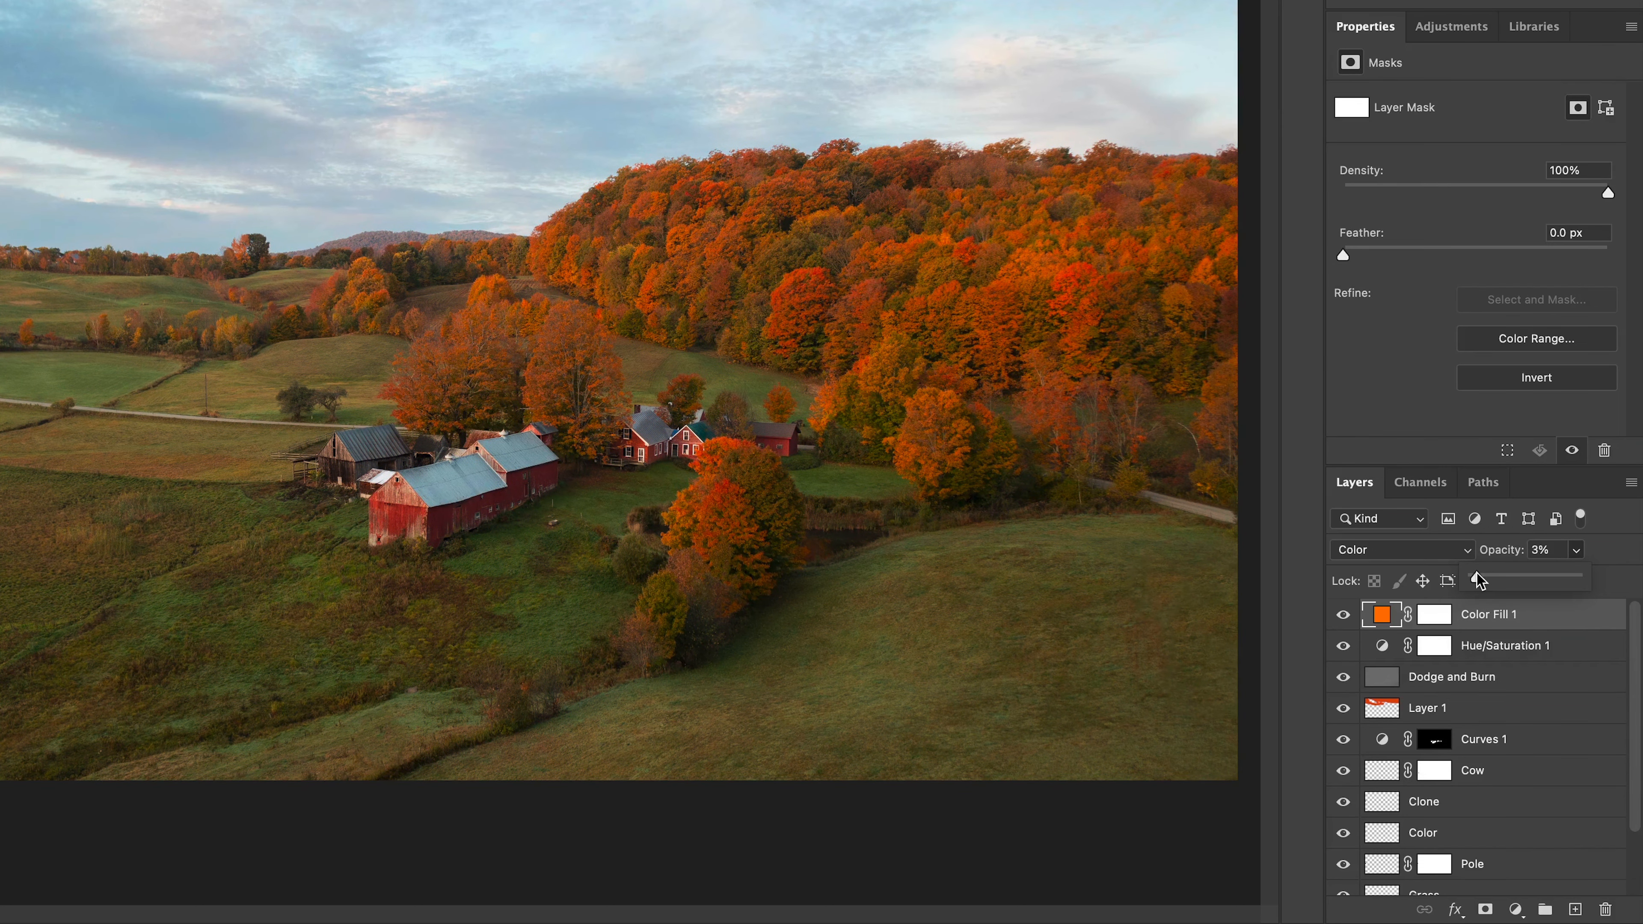
{"action": "left_click", "coordinate": [1382, 660]}
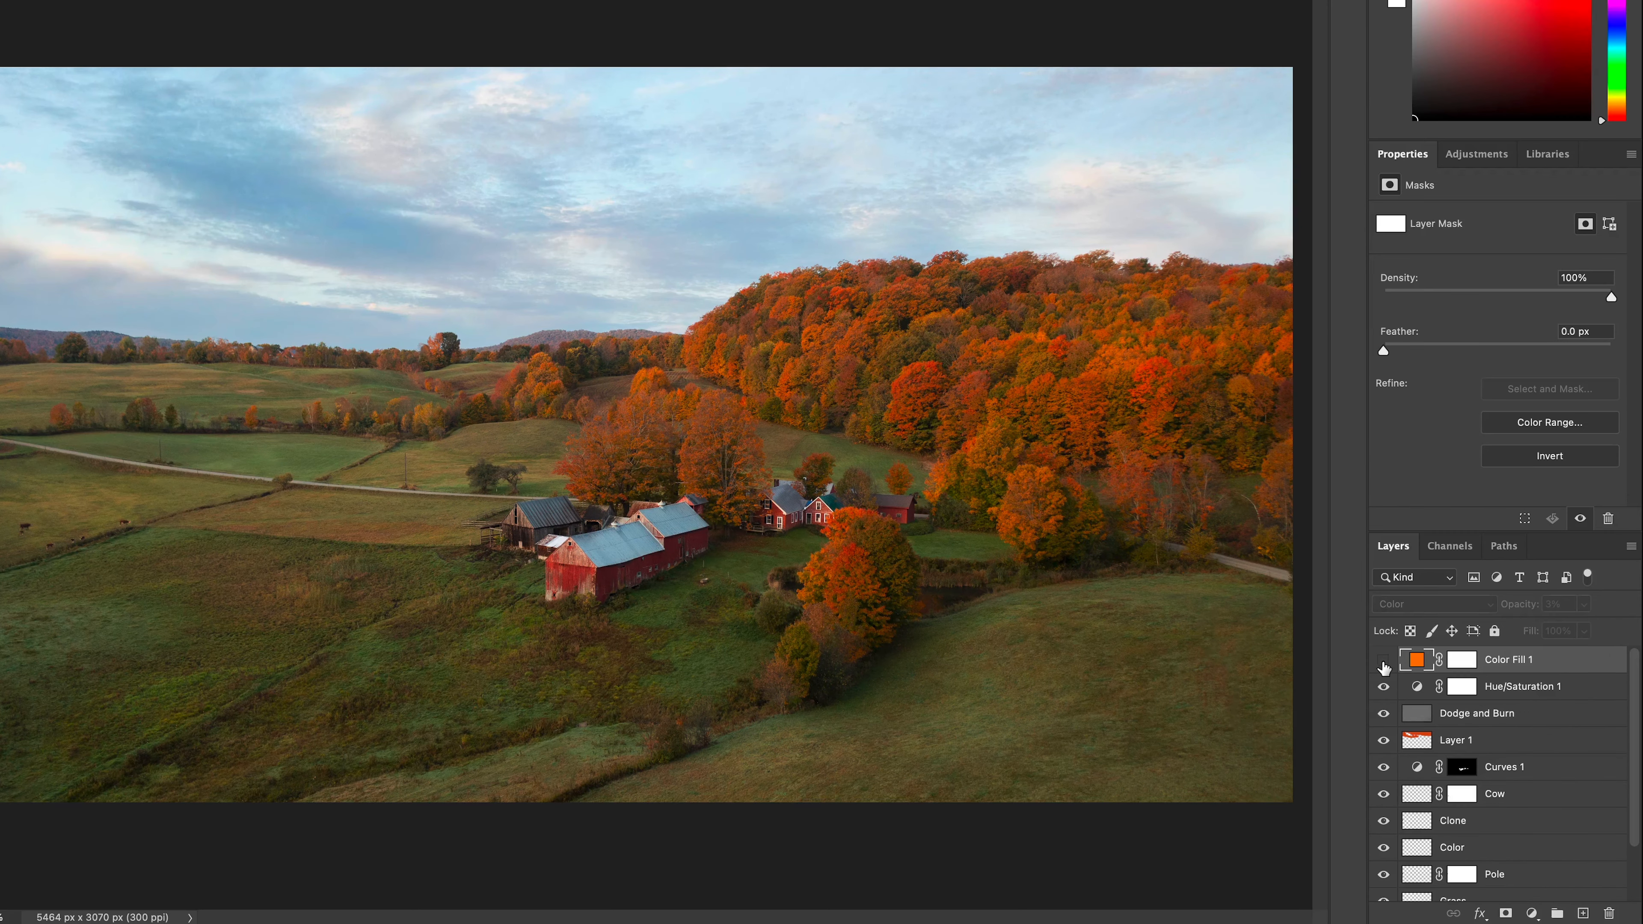
{"action": "left_click", "coordinate": [1383, 661]}
Set the orange fill layer to 1% opacity in Normal blend mode and check its effect on the photo.
{"action": "left_click", "coordinate": [1580, 603]}
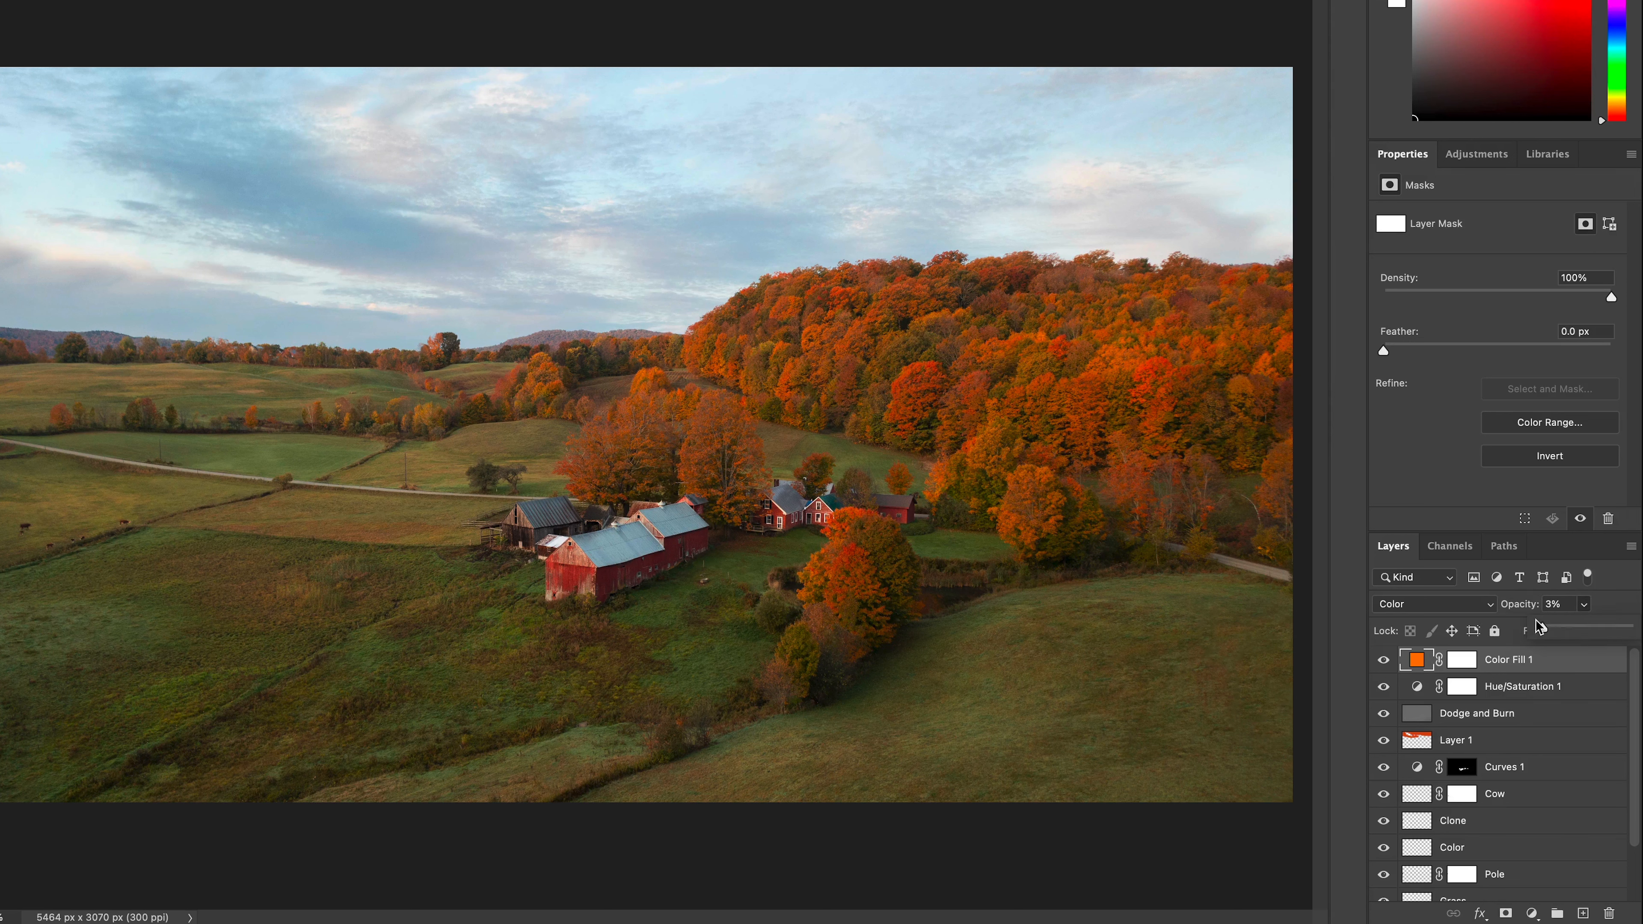
{"action": "left_click", "coordinate": [1382, 660]}
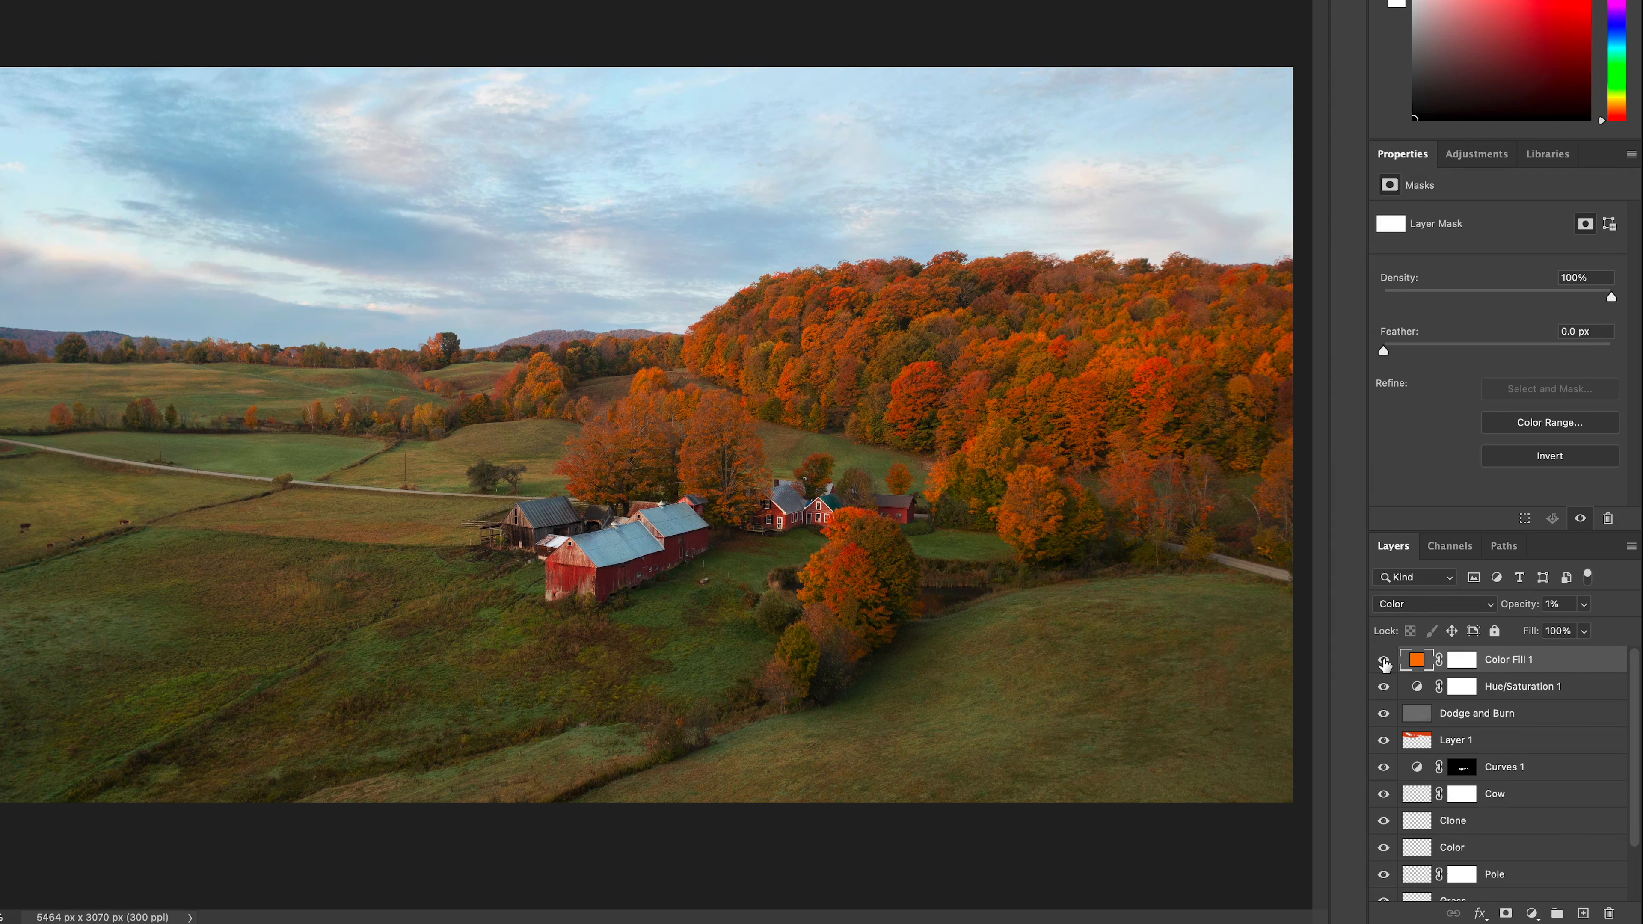
{"action": "left_click", "coordinate": [1433, 604]}
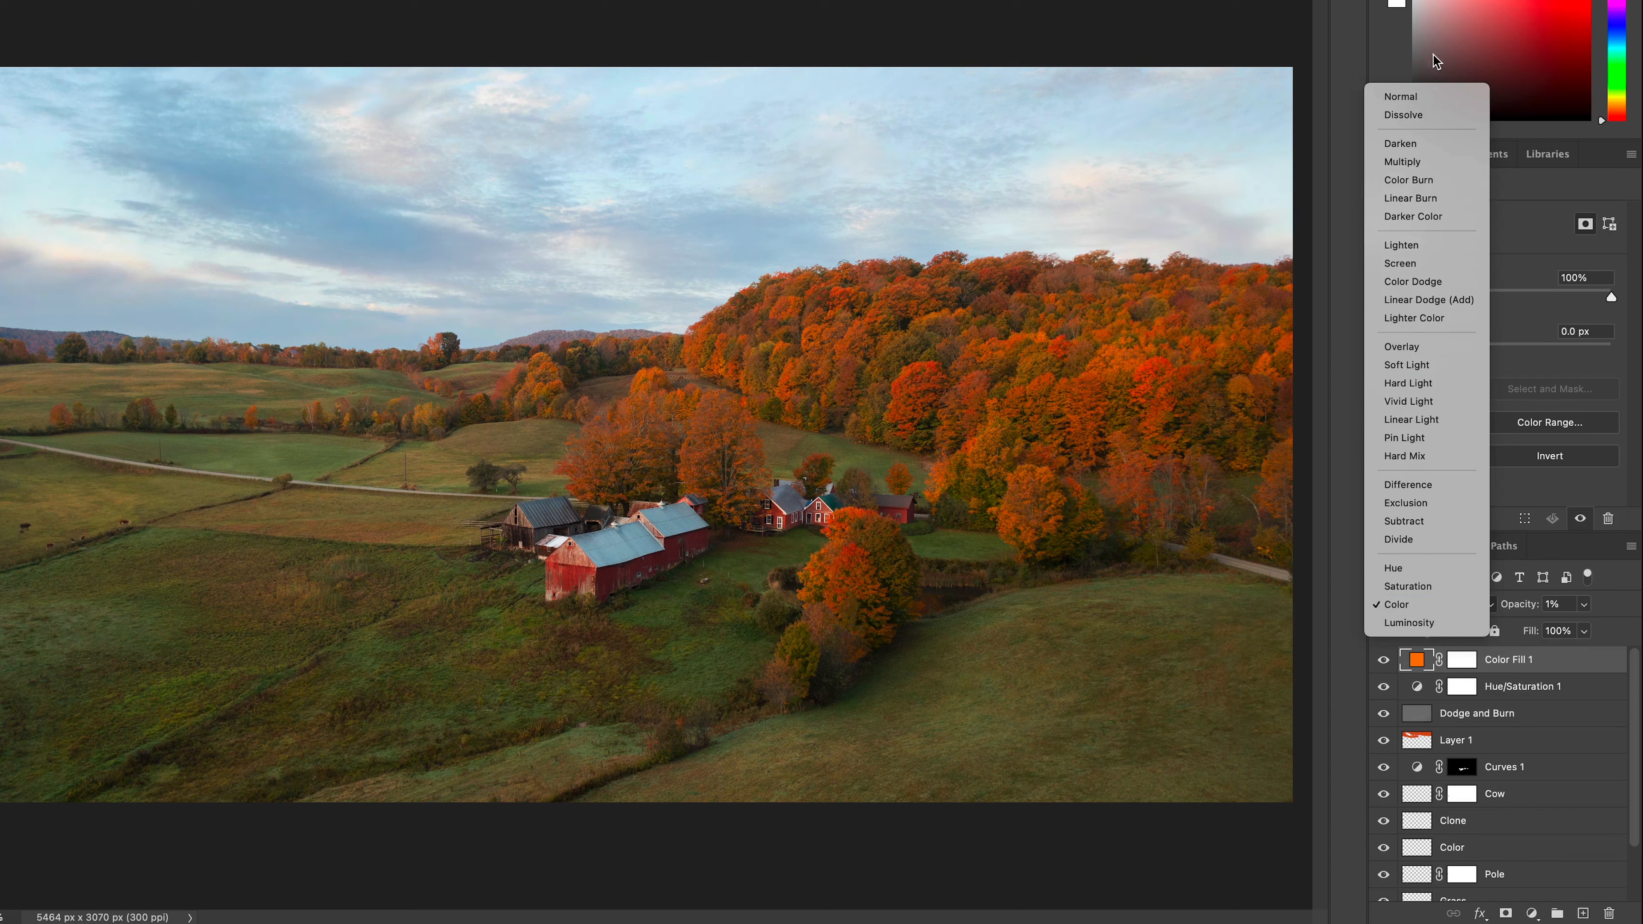
{"action": "left_click", "coordinate": [1425, 92]}
{"action": "left_click", "coordinate": [1384, 660]}
{"action": "left_click", "coordinate": [1384, 661]}
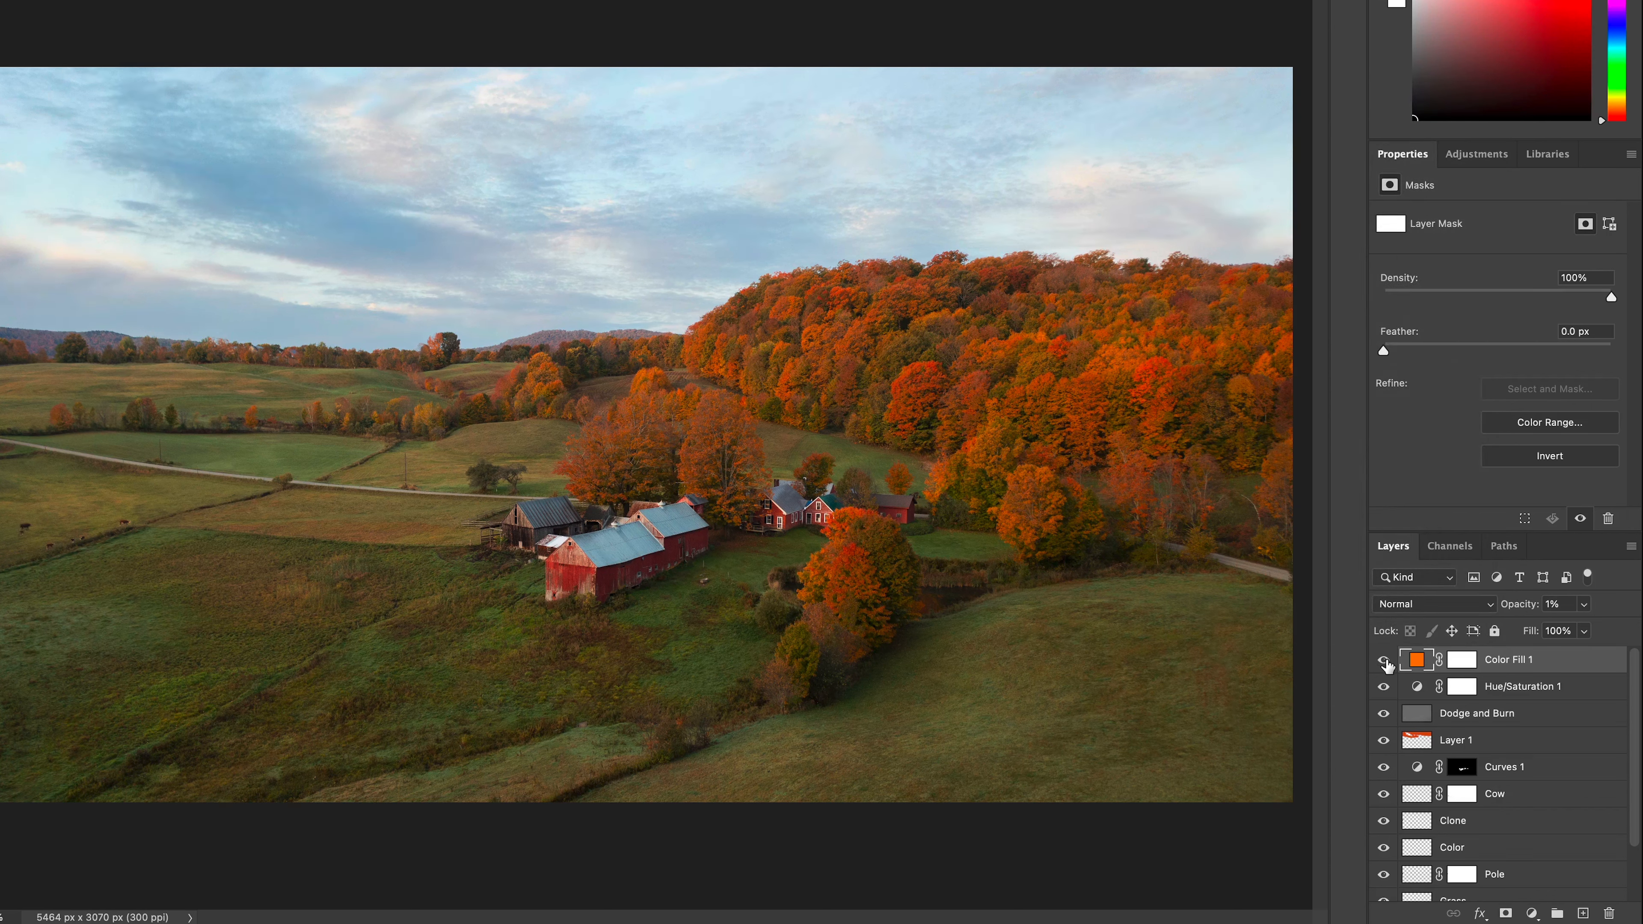
Reduce the orange fill layer's Fill to about 50% and compare the photo with and without the layer.
{"action": "left_click", "coordinate": [1584, 632]}
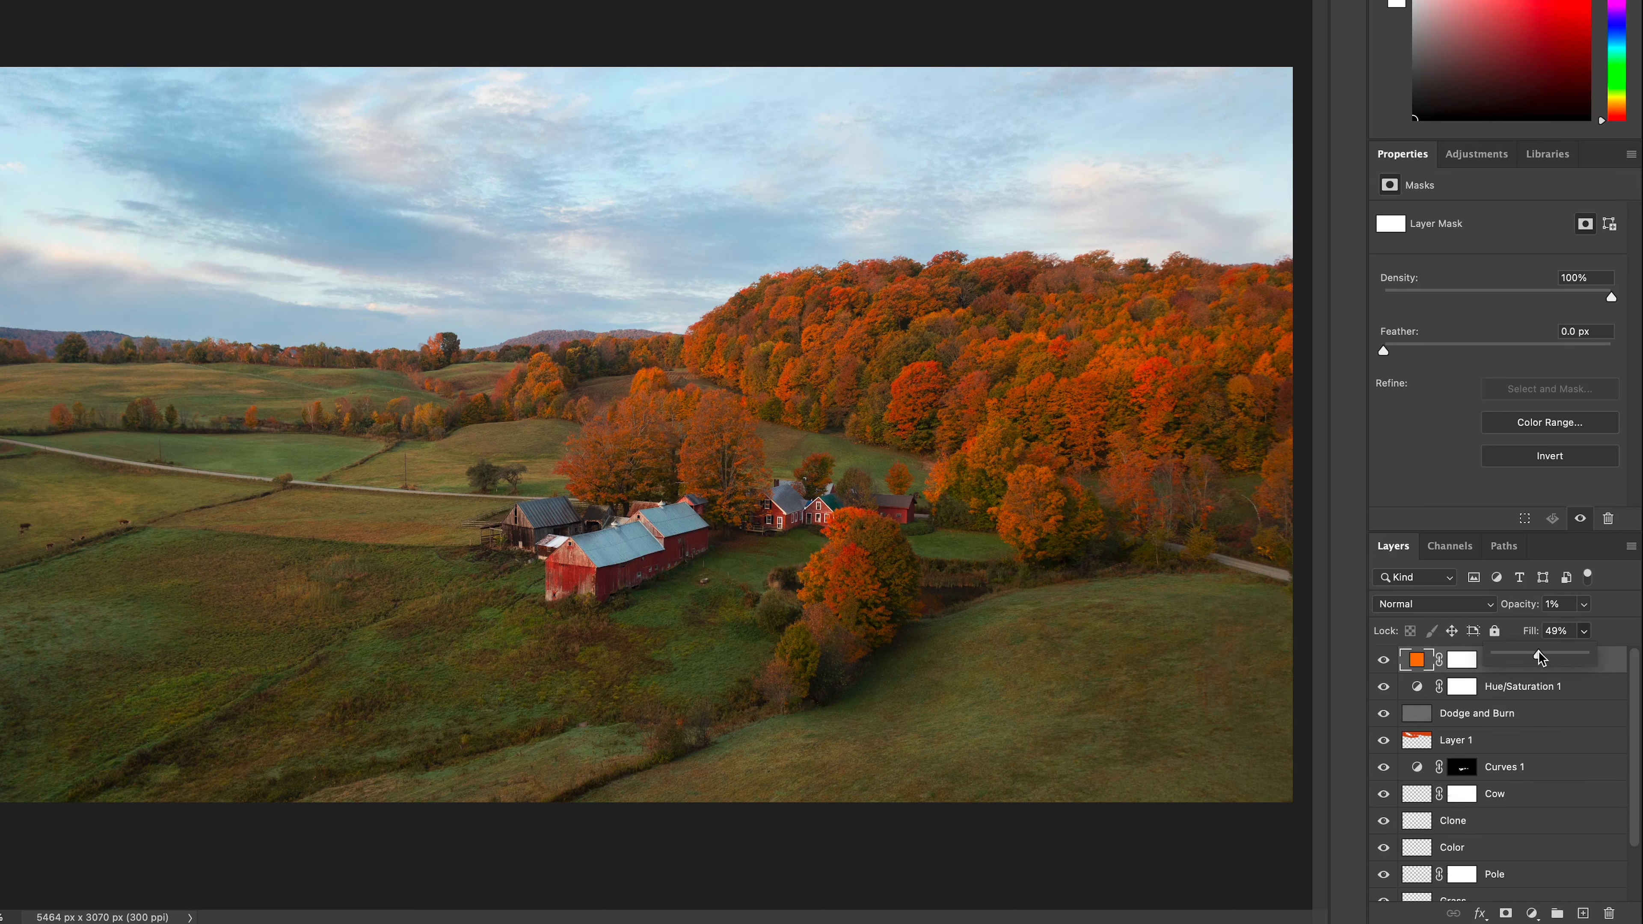
{"action": "left_click", "coordinate": [1384, 660]}
{"action": "left_click", "coordinate": [1384, 660]}
{"action": "left_click", "coordinate": [1384, 660]}
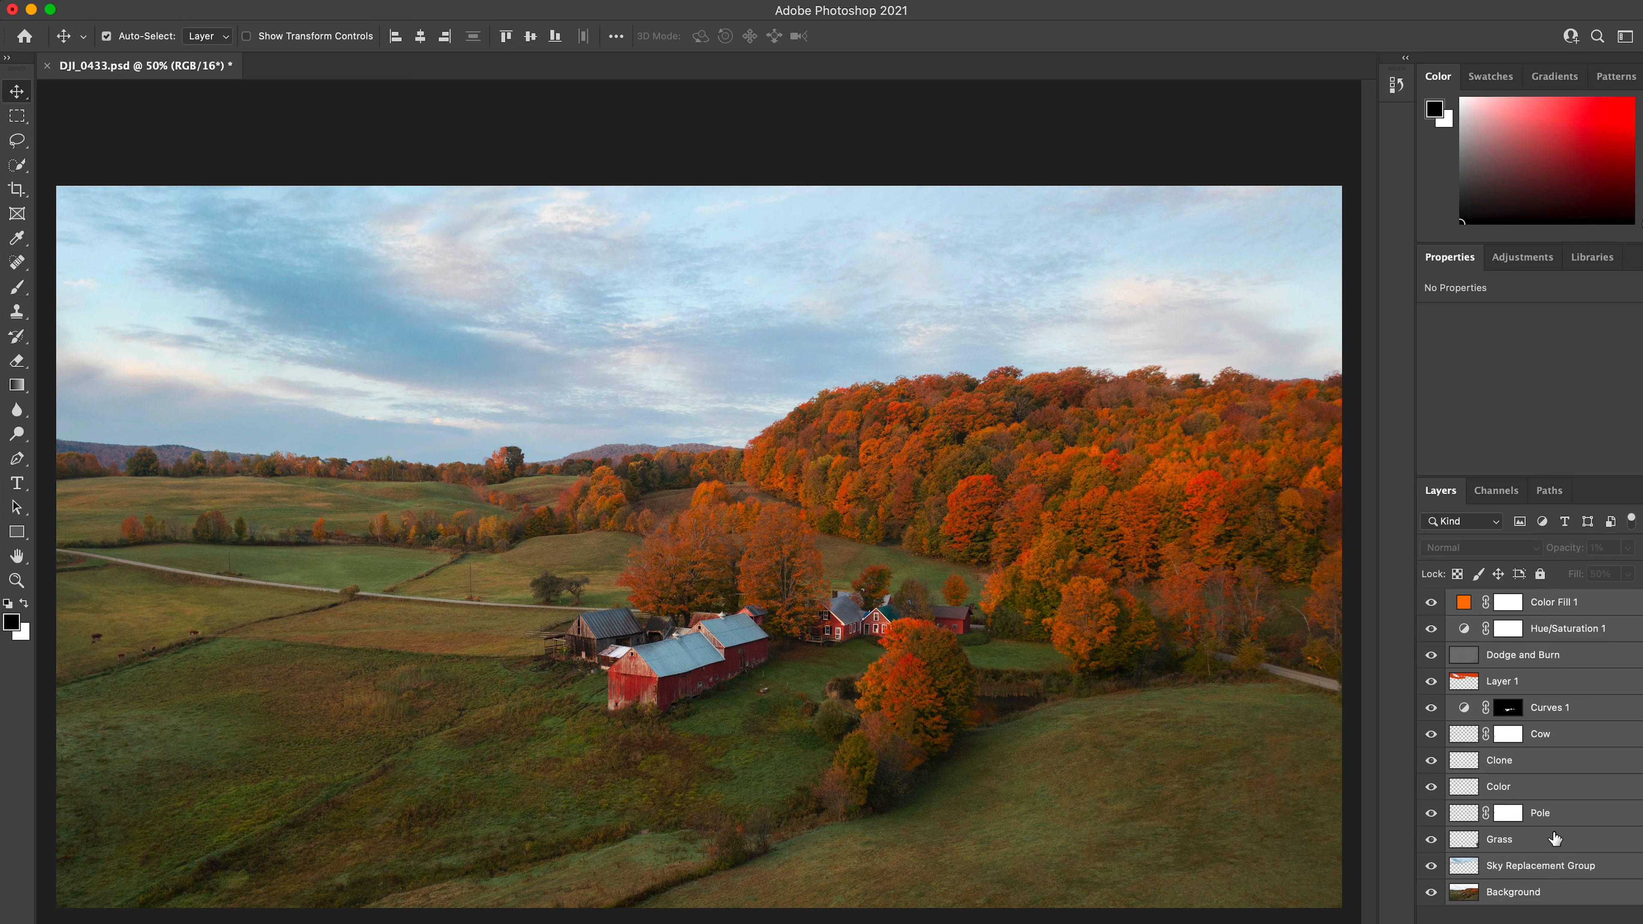
Merge all the layers into the Background and duplicate the merged layer.
{"action": "key", "text": "super+e"}
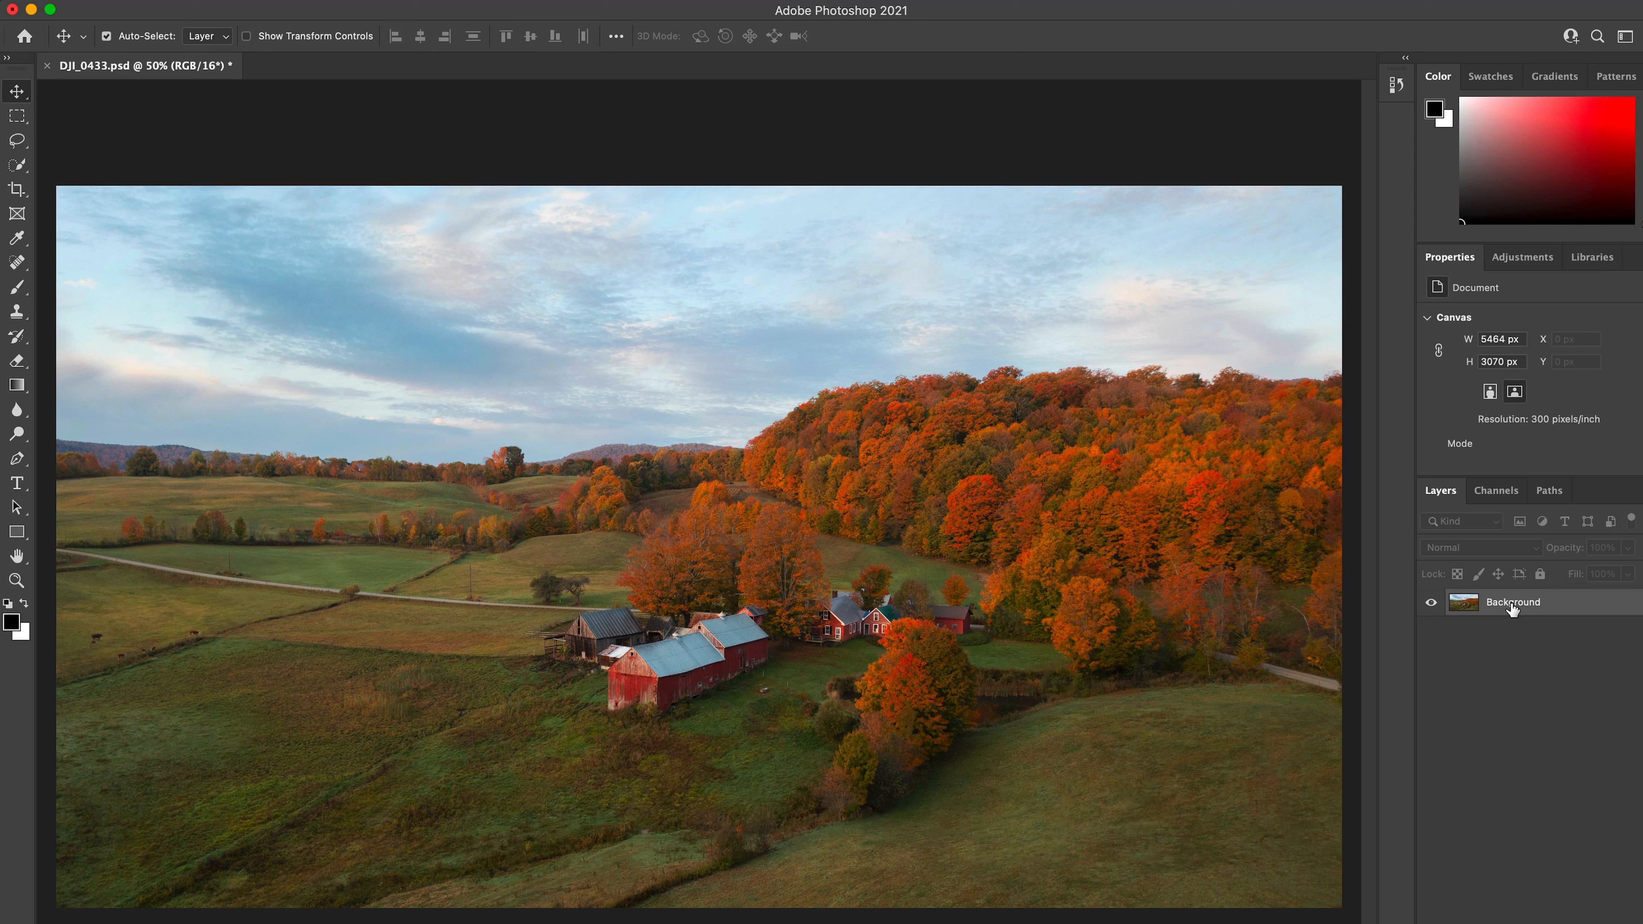
{"action": "key", "text": "super+j"}
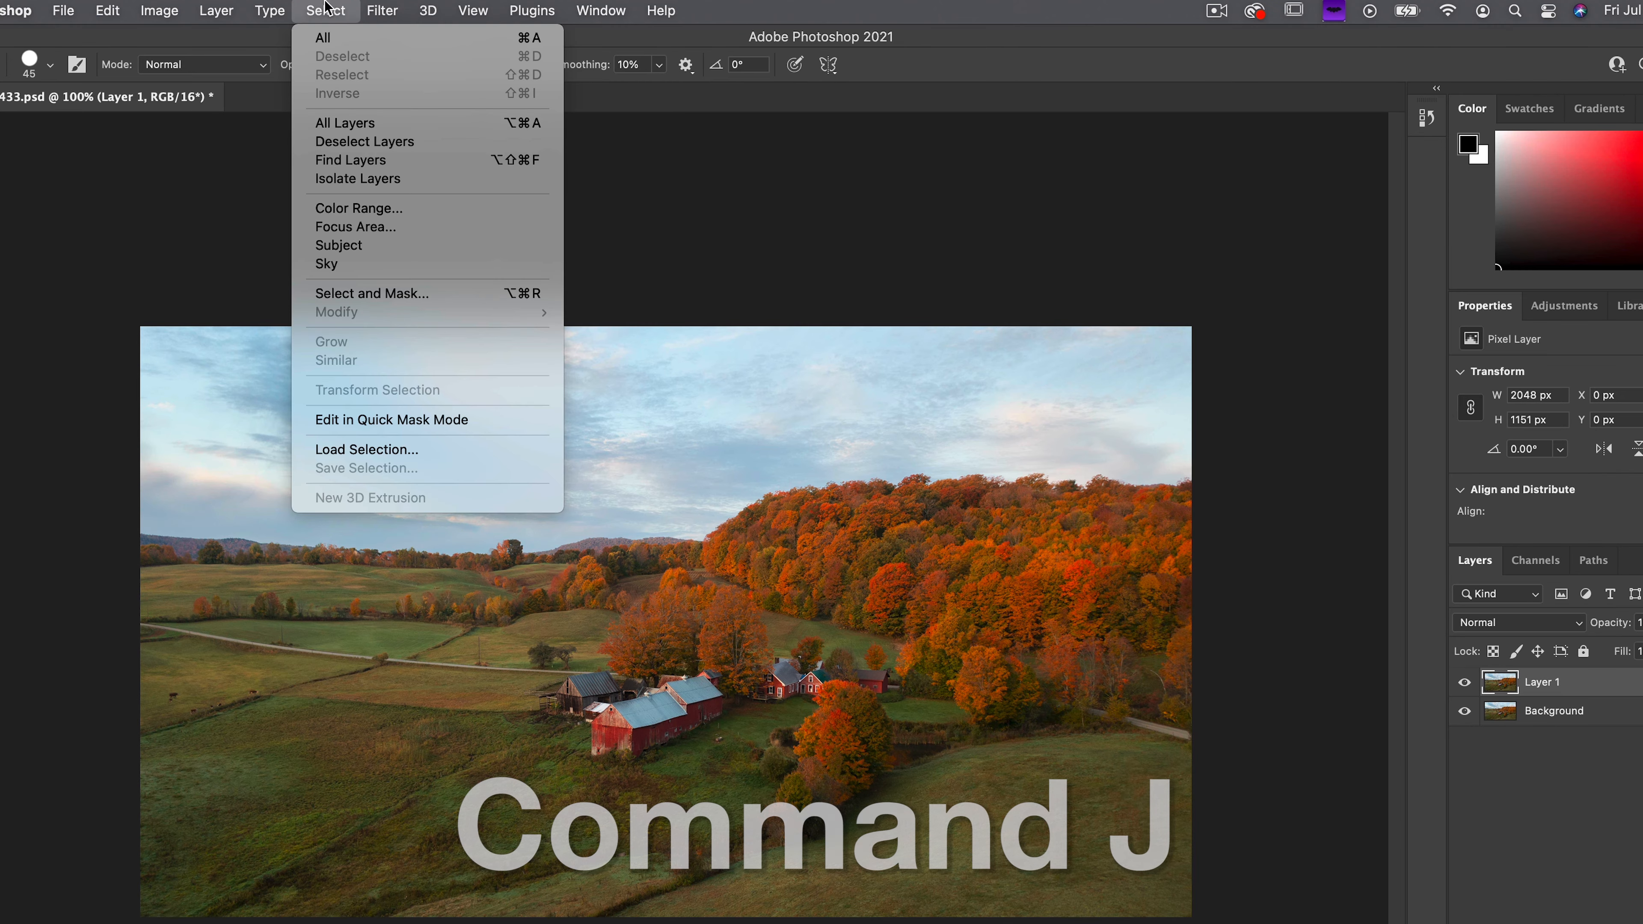
Sharpen the duplicate layer with Unsharp Mask at 65% amount, 0.8 pixels radius and threshold 3, checking the preview on the farmhouses.
{"action": "mouse_move", "coordinate": [378, 13]}
{"action": "mouse_move", "coordinate": [421, 392]}
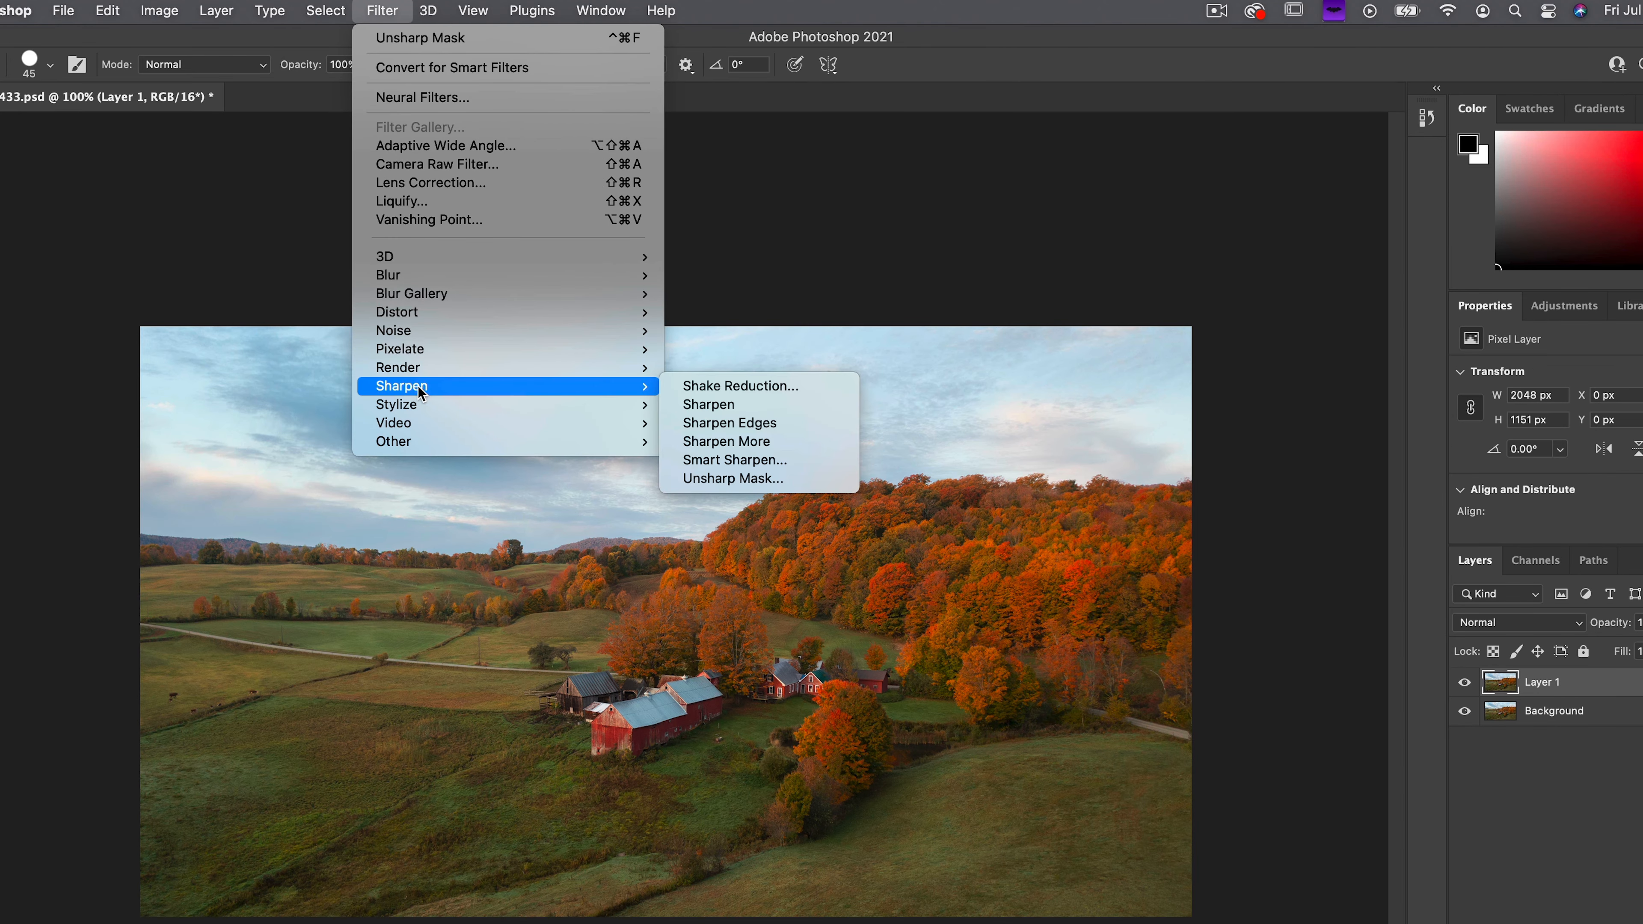
{"action": "left_click", "coordinate": [728, 480]}
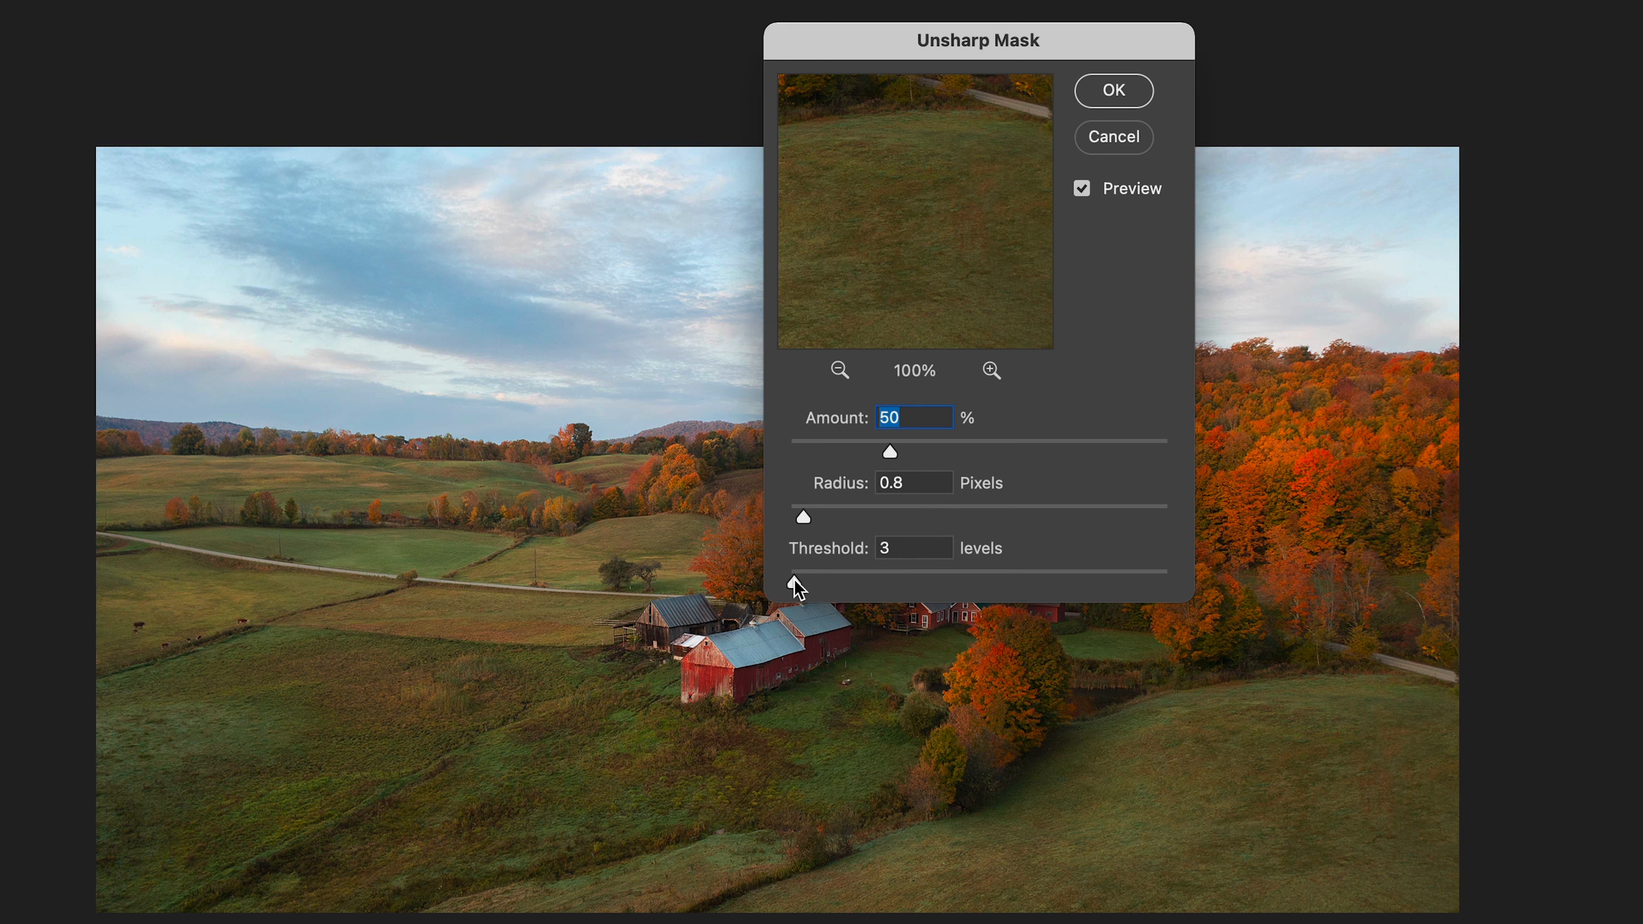
{"action": "left_click", "coordinate": [794, 581]}
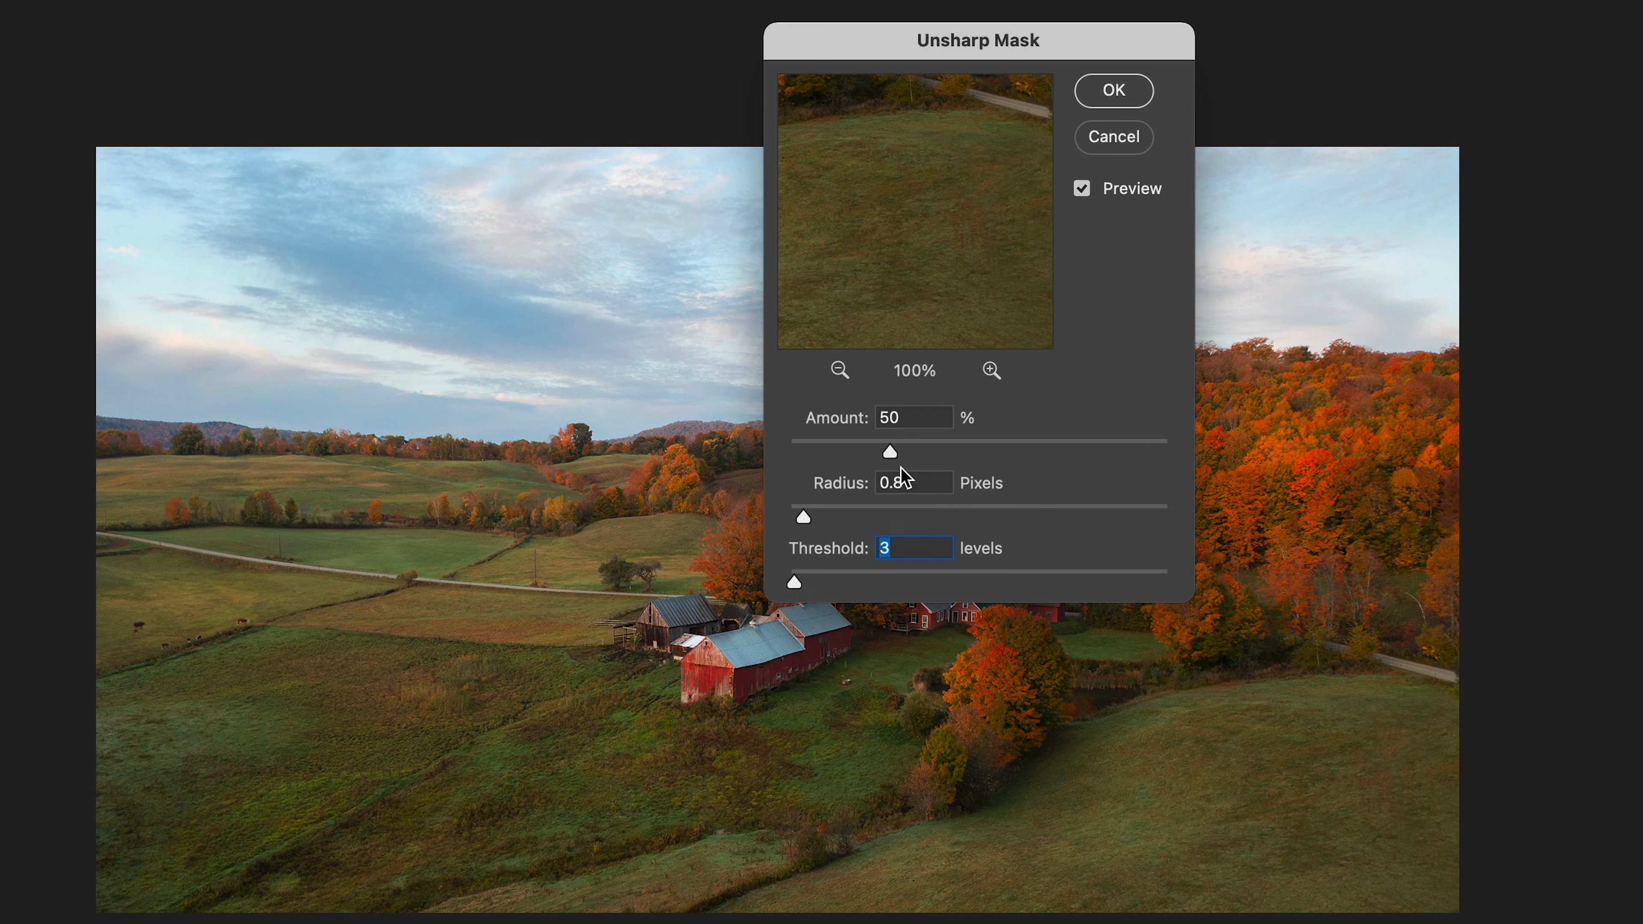
{"action": "left_click_drag", "start_coordinate": [895, 189], "coordinate": [1074, 488]}
{"action": "left_click_drag", "start_coordinate": [866, 213], "coordinate": [965, 220]}
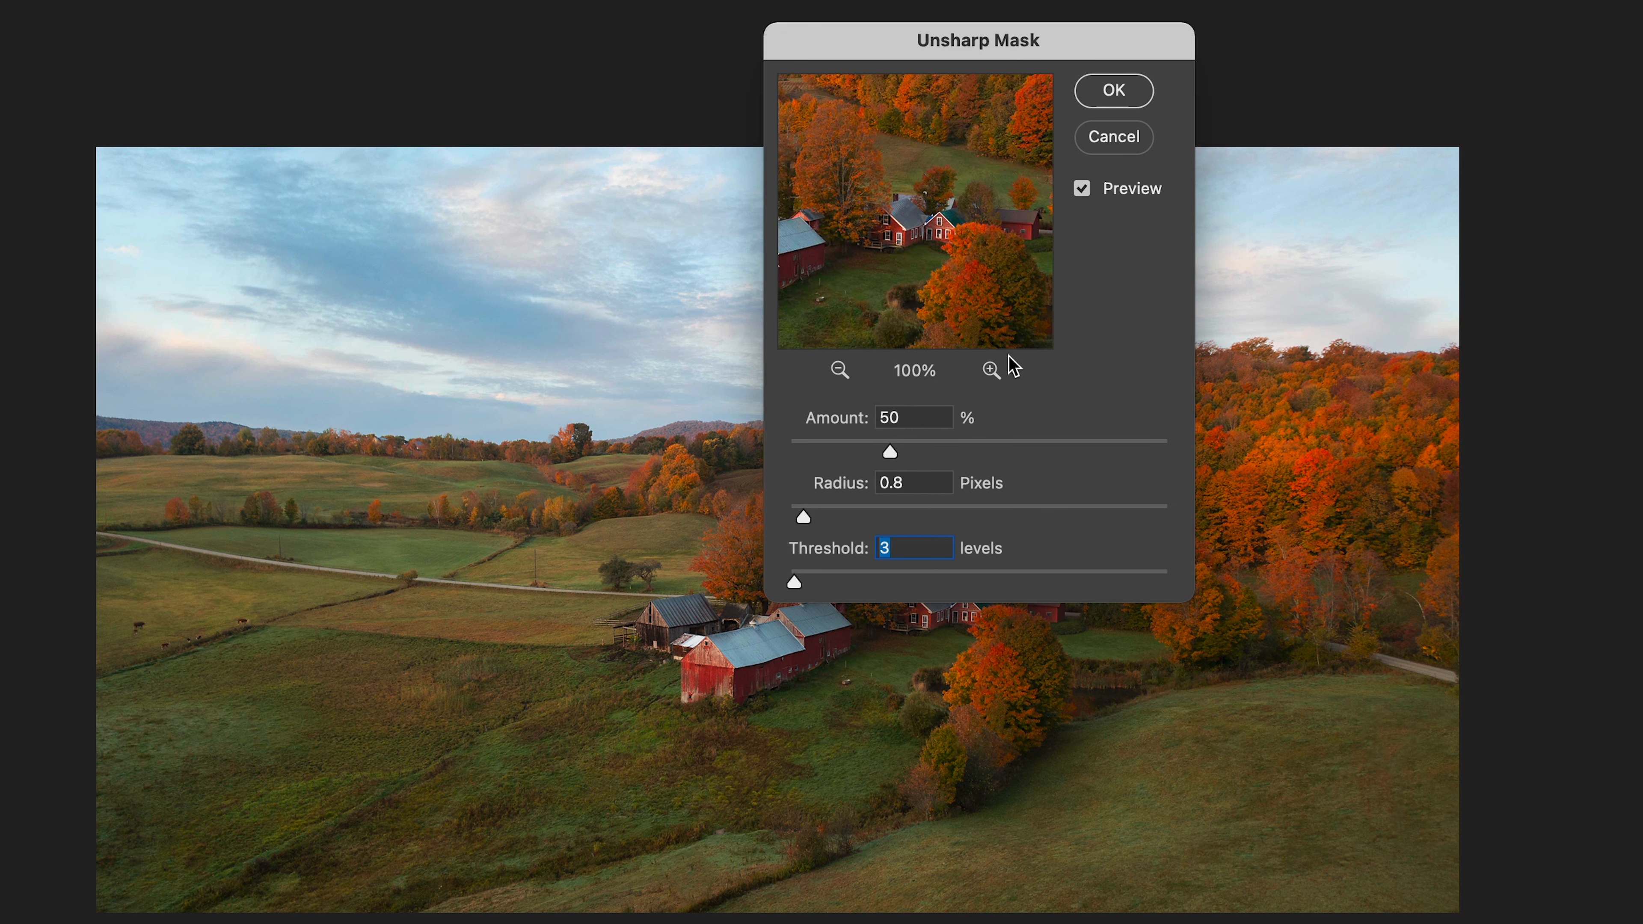
{"action": "left_click", "coordinate": [991, 370]}
{"action": "left_click", "coordinate": [990, 370]}
{"action": "left_click", "coordinate": [991, 370]}
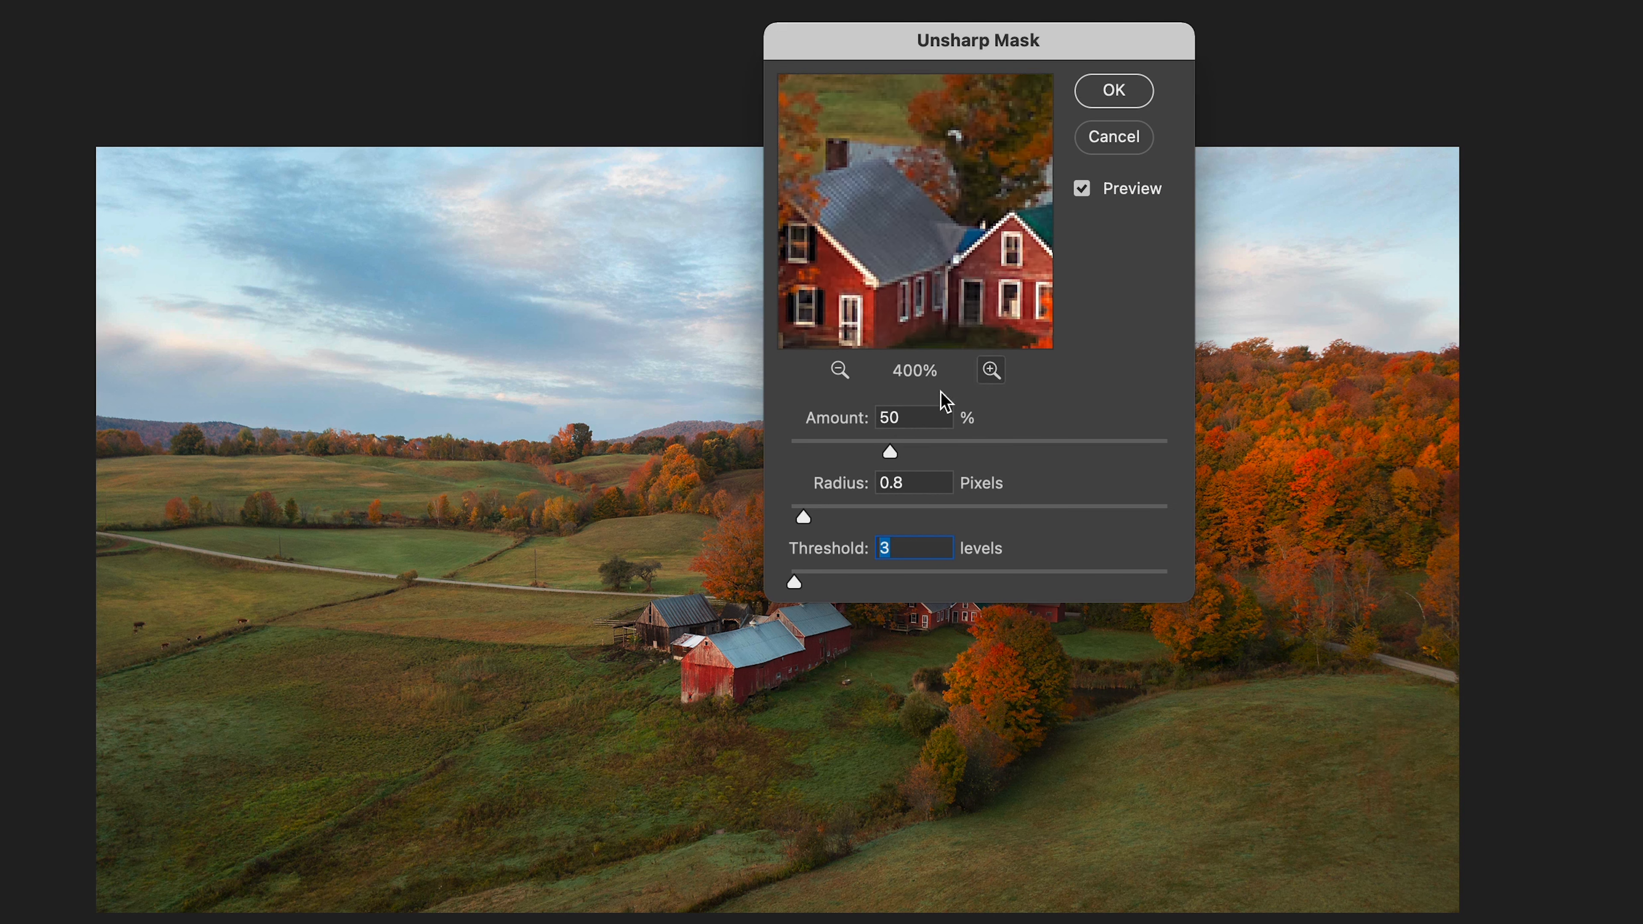
{"action": "left_click", "coordinate": [895, 453]}
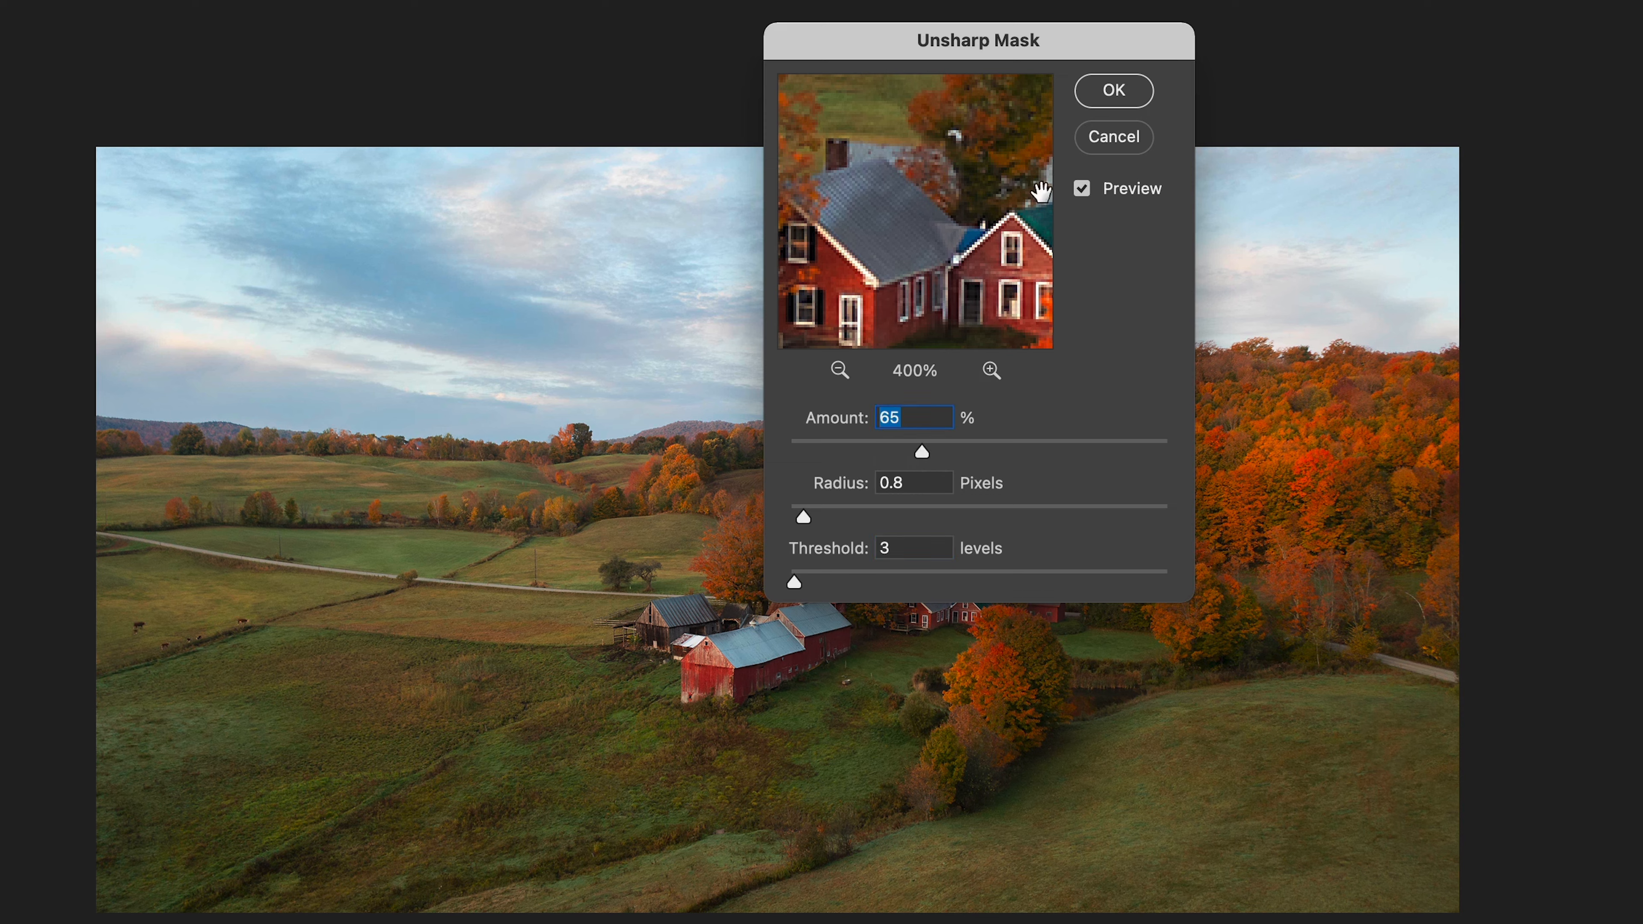
{"action": "left_click", "coordinate": [1112, 90]}
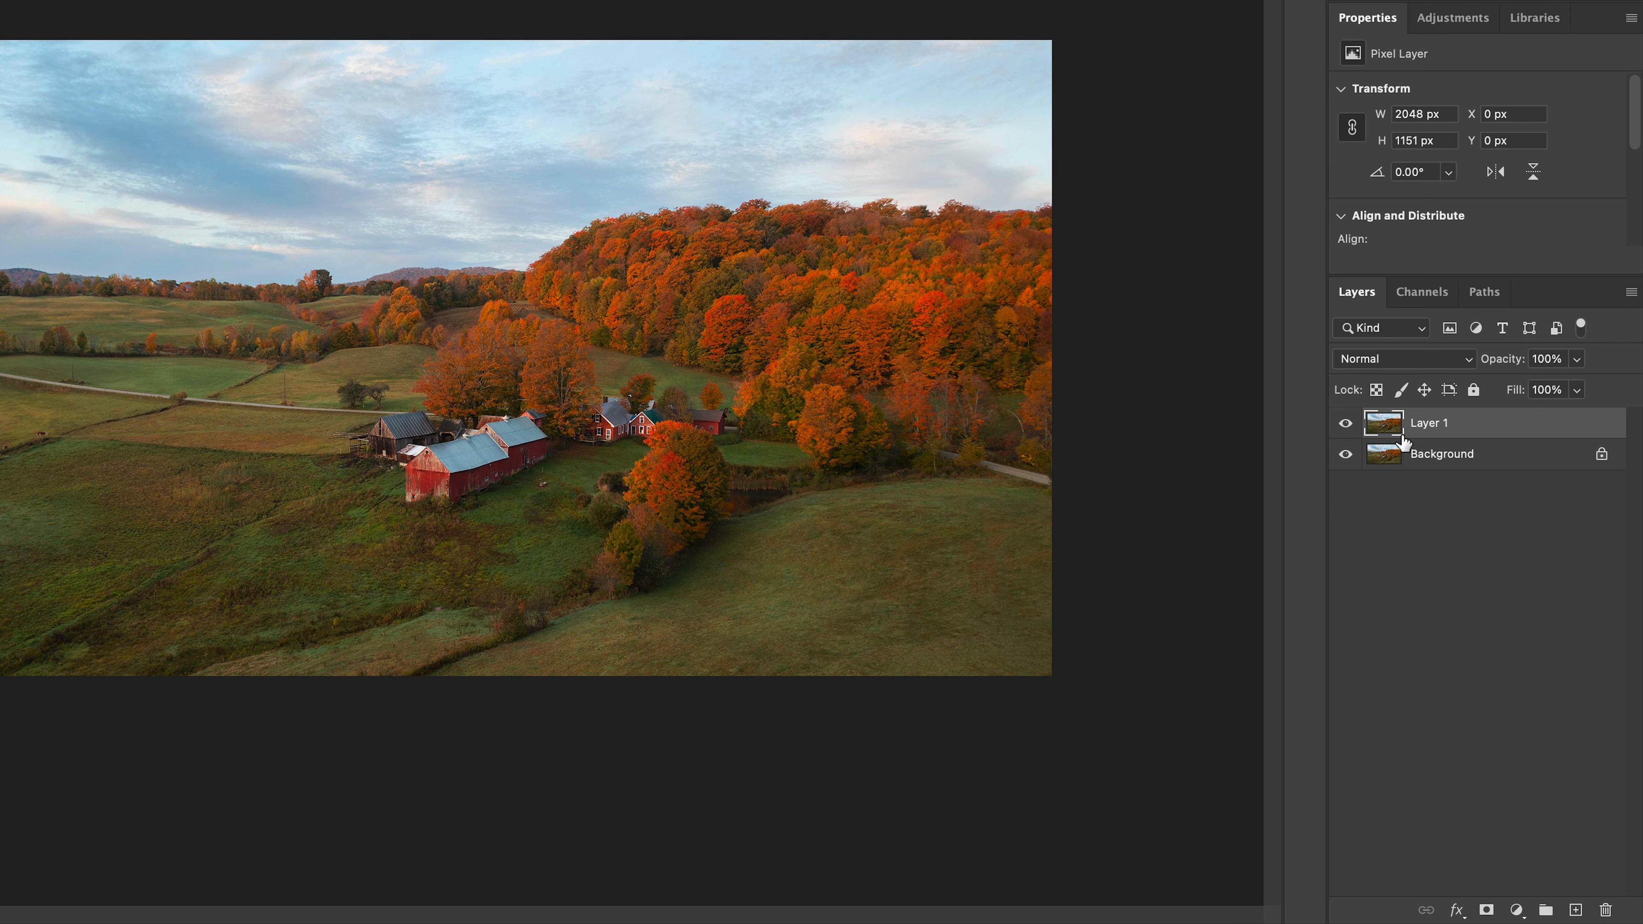
Add a layer mask to the sharpened layer, invert it to black and make white the foreground colour.
{"action": "left_click", "coordinate": [1486, 910]}
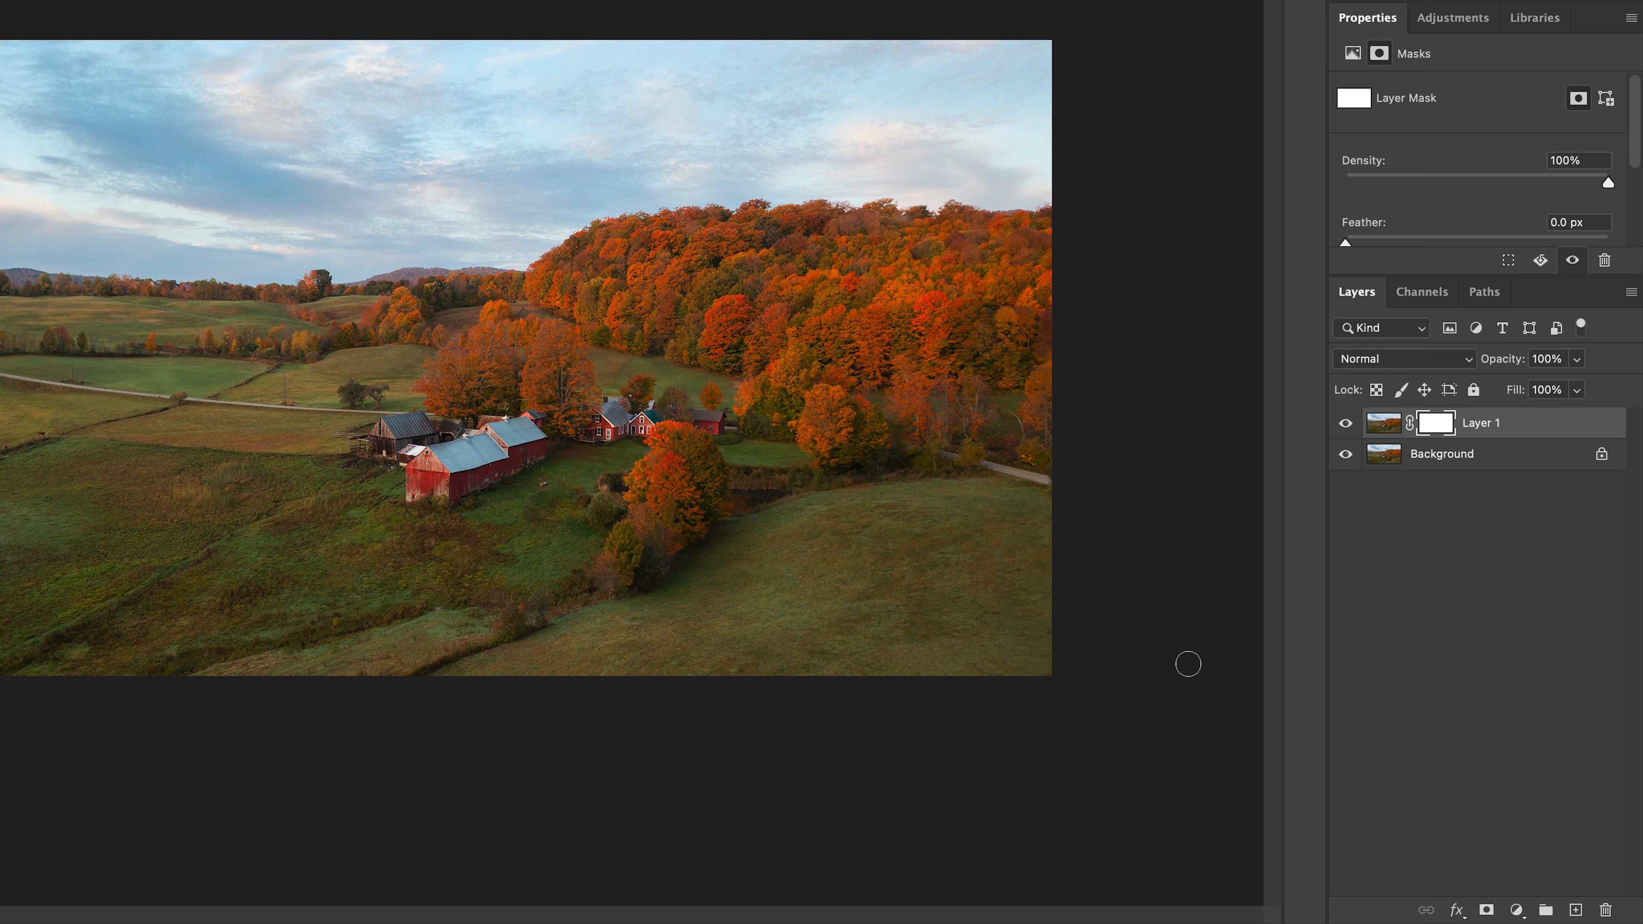
{"action": "key", "text": "ctrl+i"}
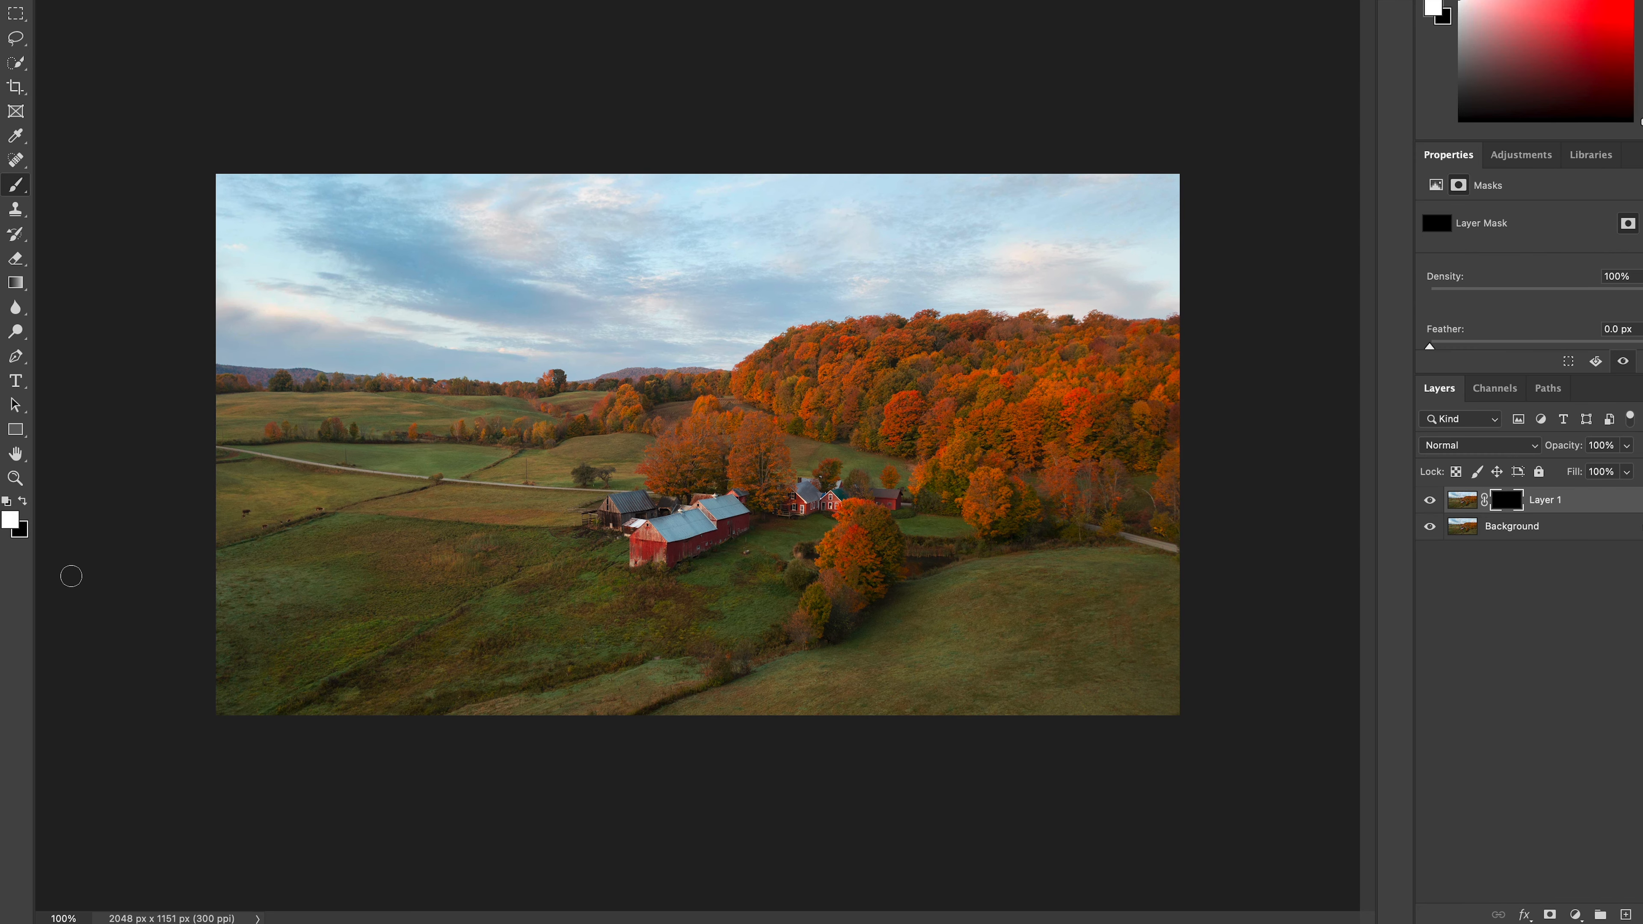
{"action": "left_click", "coordinate": [22, 498]}
{"action": "left_click", "coordinate": [21, 498]}
{"action": "key", "text": "x"}
{"action": "key", "text": "x"}
{"action": "key", "text": "x"}
{"action": "key", "text": "x"}
Paint white on the sharpened layer's mask over the barns and red farmhouses to reveal the sharpening there.
{"action": "key", "text": "super+equal"}
{"action": "key", "text": "super+equal"}
{"action": "key", "text": "super+equal"}
{"action": "key", "text": "super+equal"}
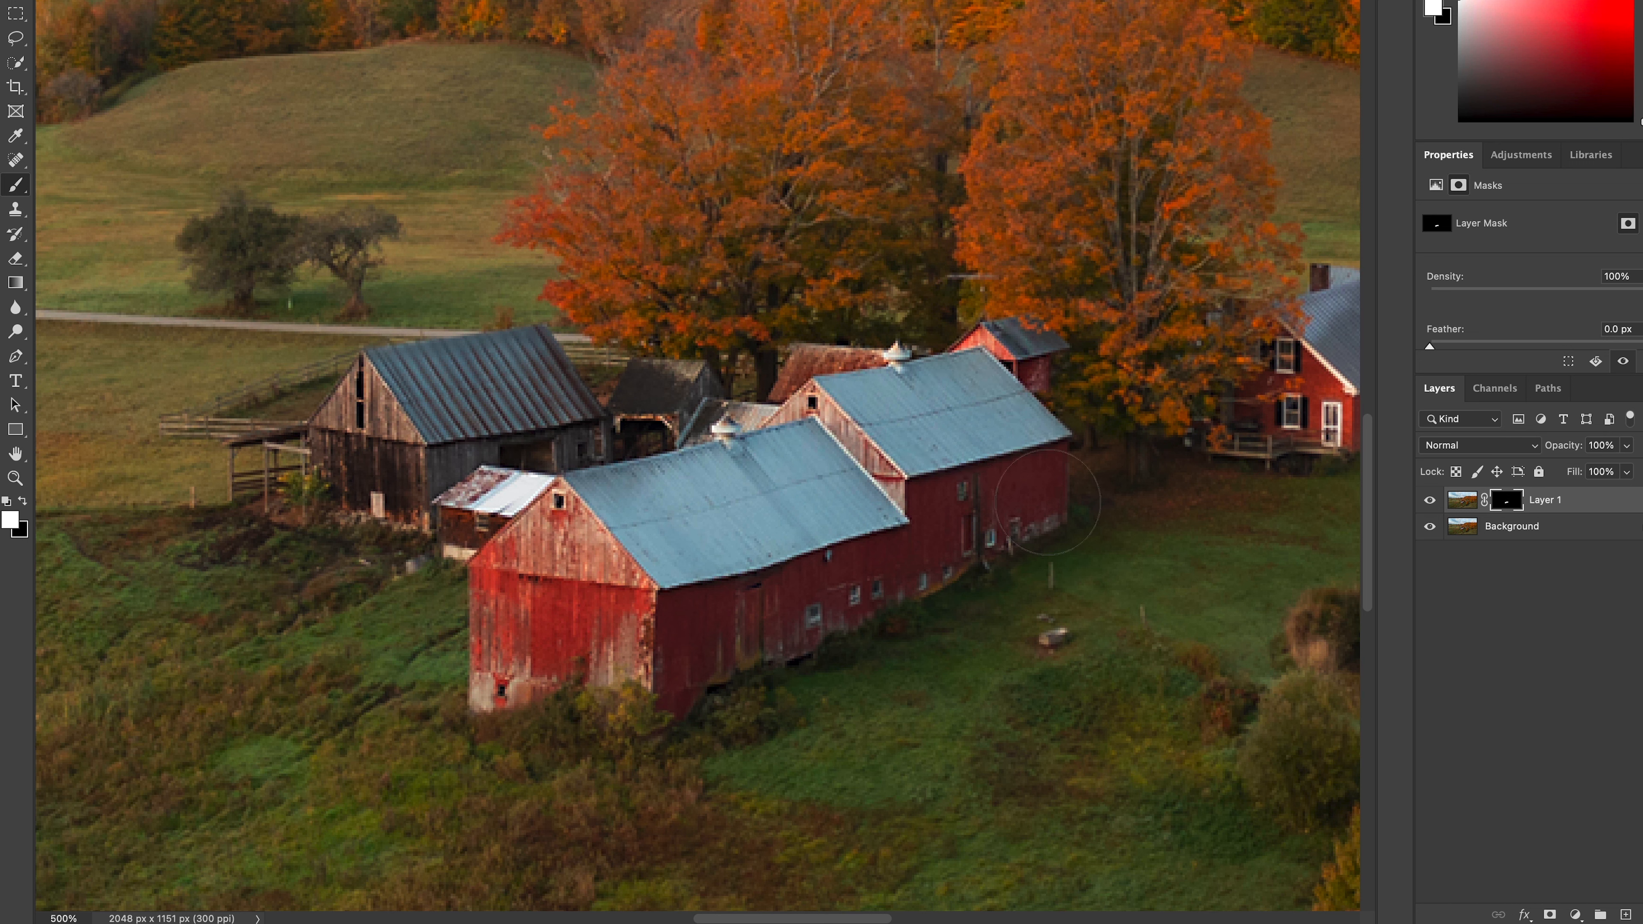
{"action": "scroll", "coordinate": [869, 476], "scroll_direction": "right", "scroll_amount": 15}
{"action": "scroll", "coordinate": [868, 476], "scroll_direction": "up", "scroll_amount": 2}
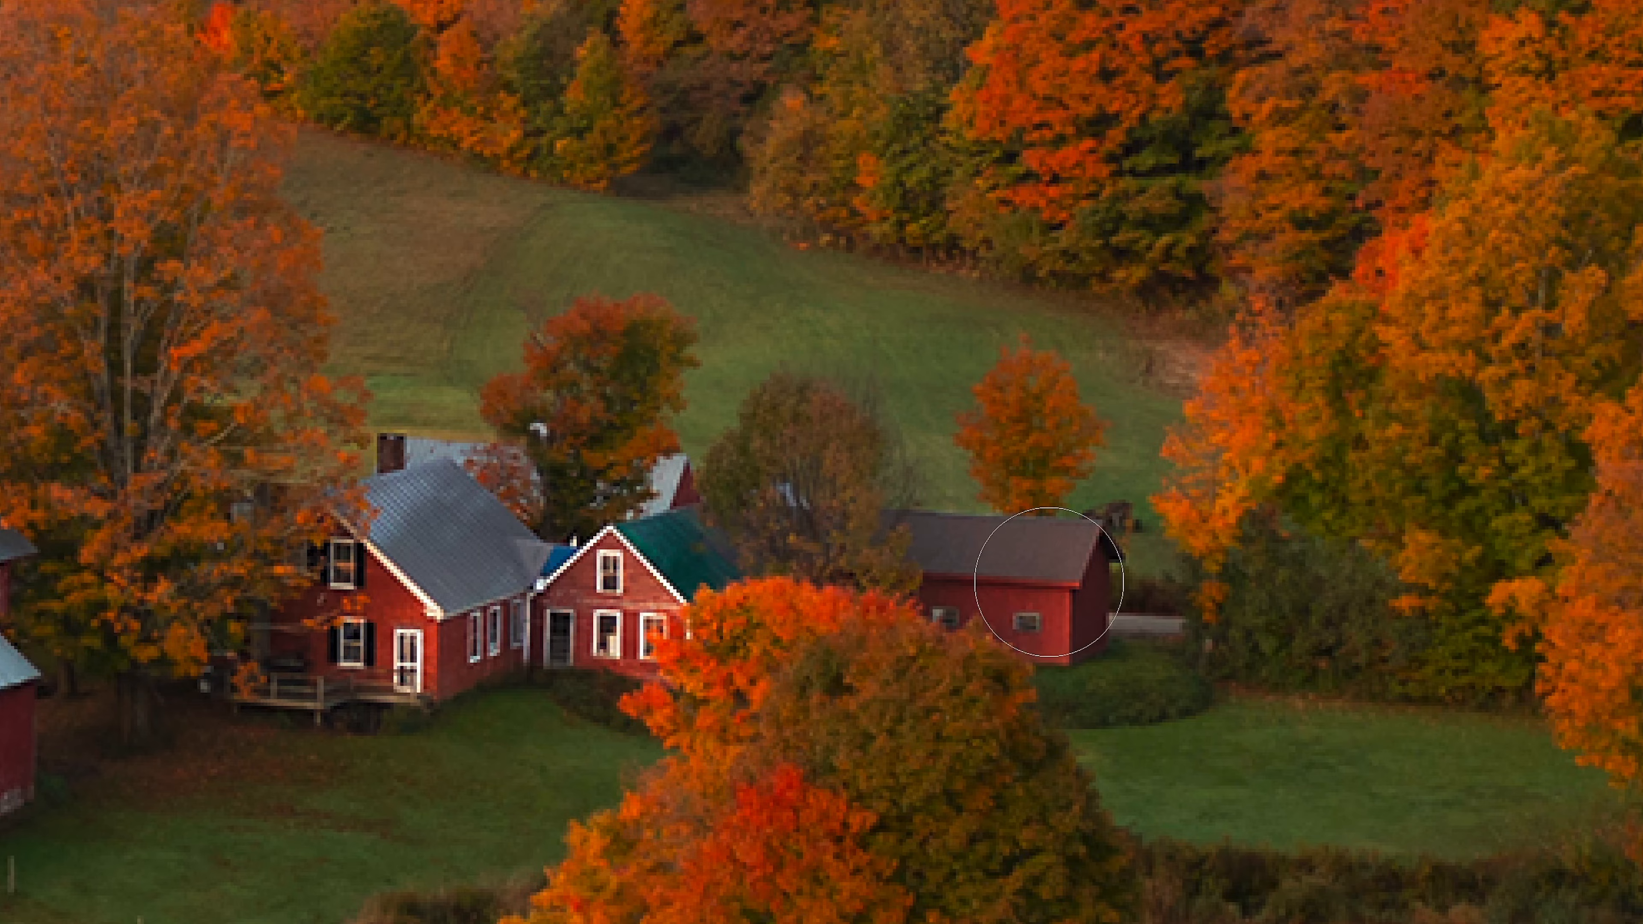
{"action": "scroll", "coordinate": [1049, 582], "scroll_direction": "down", "scroll_amount": 8}
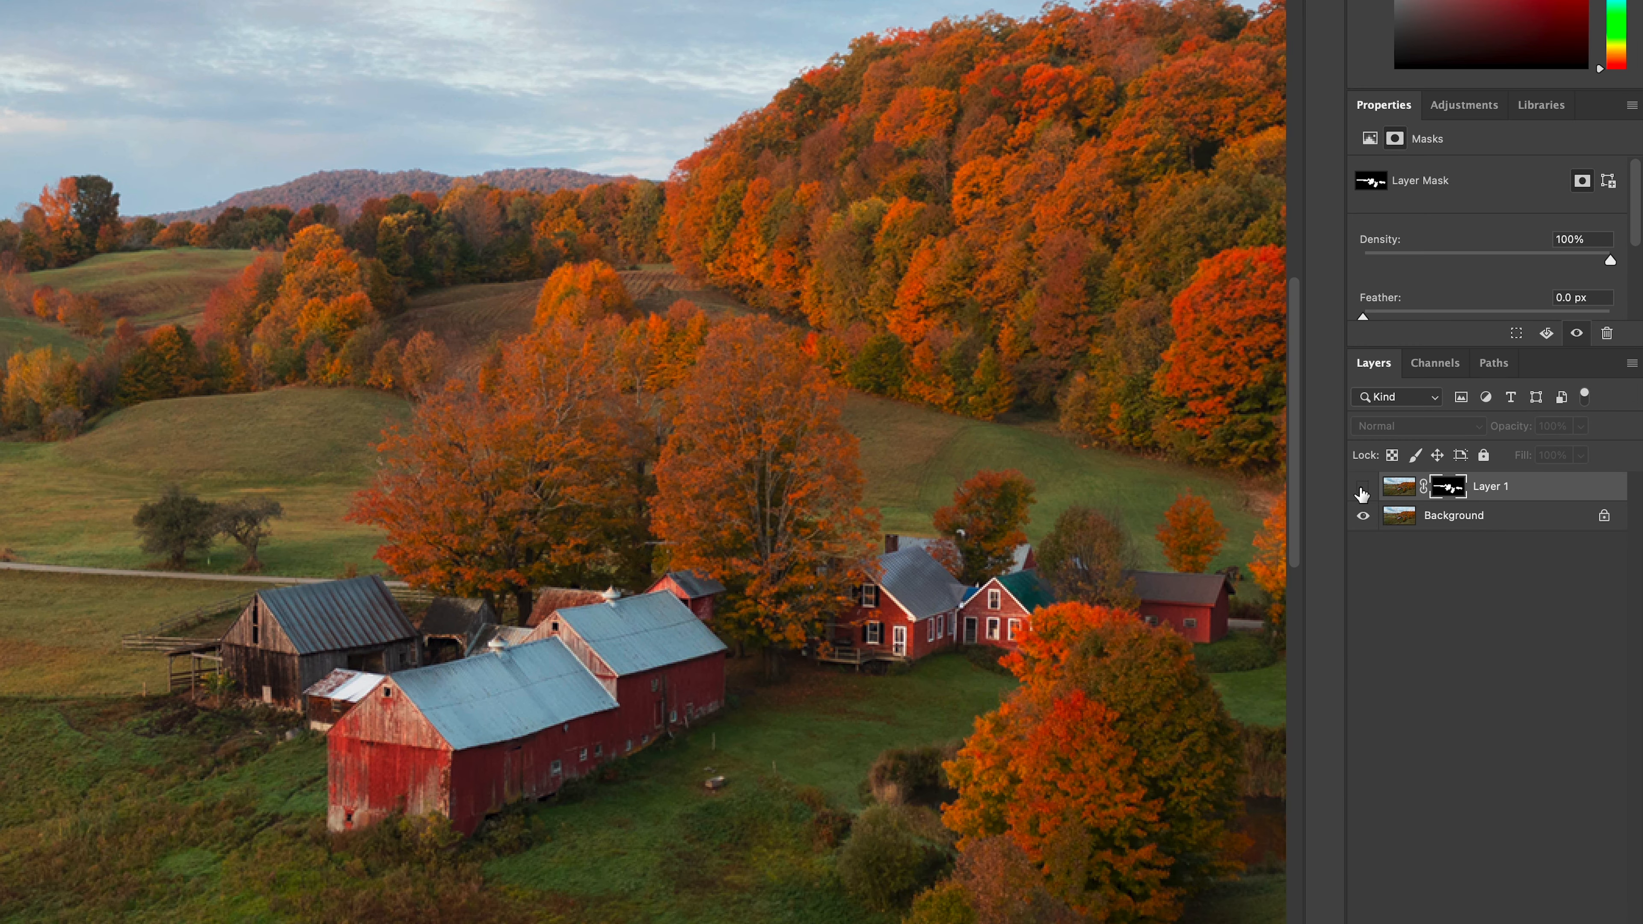
Toggle the sharpened layer's visibility to compare the farm buildings with and without the masked sharpening.
{"action": "left_click", "coordinate": [1362, 488]}
{"action": "left_click", "coordinate": [1362, 488]}
{"action": "left_click", "coordinate": [1362, 488]}
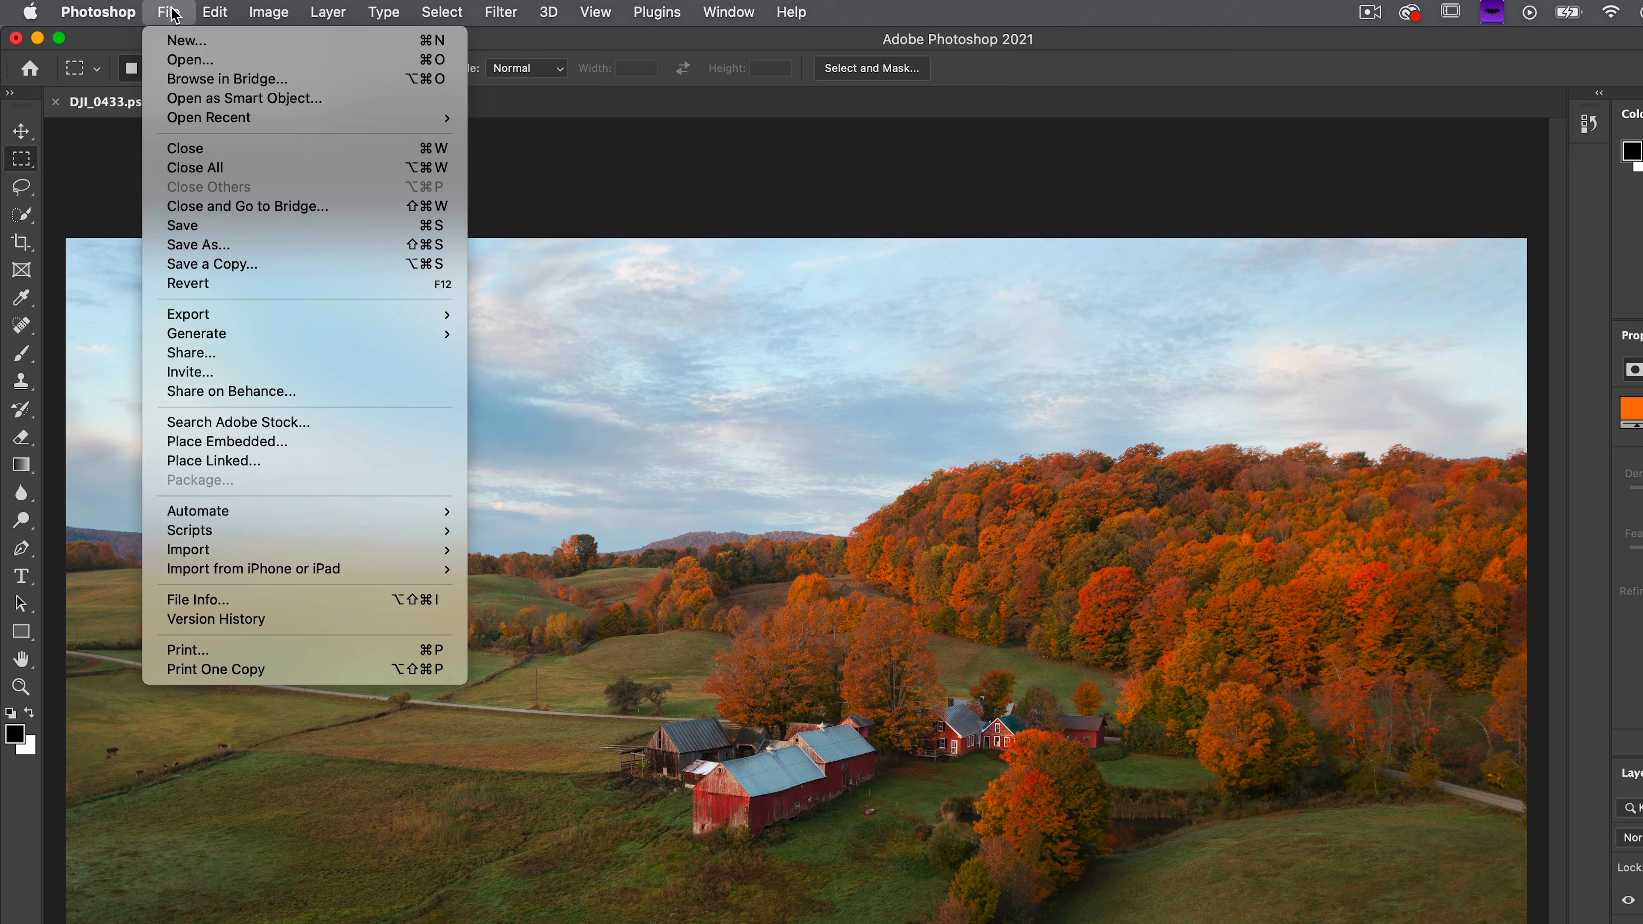
Save the layered image as DJI_0433.psd in Photoshop format in the psd folder inside Edits, replacing the existing file.
{"action": "left_click", "coordinate": [250, 251]}
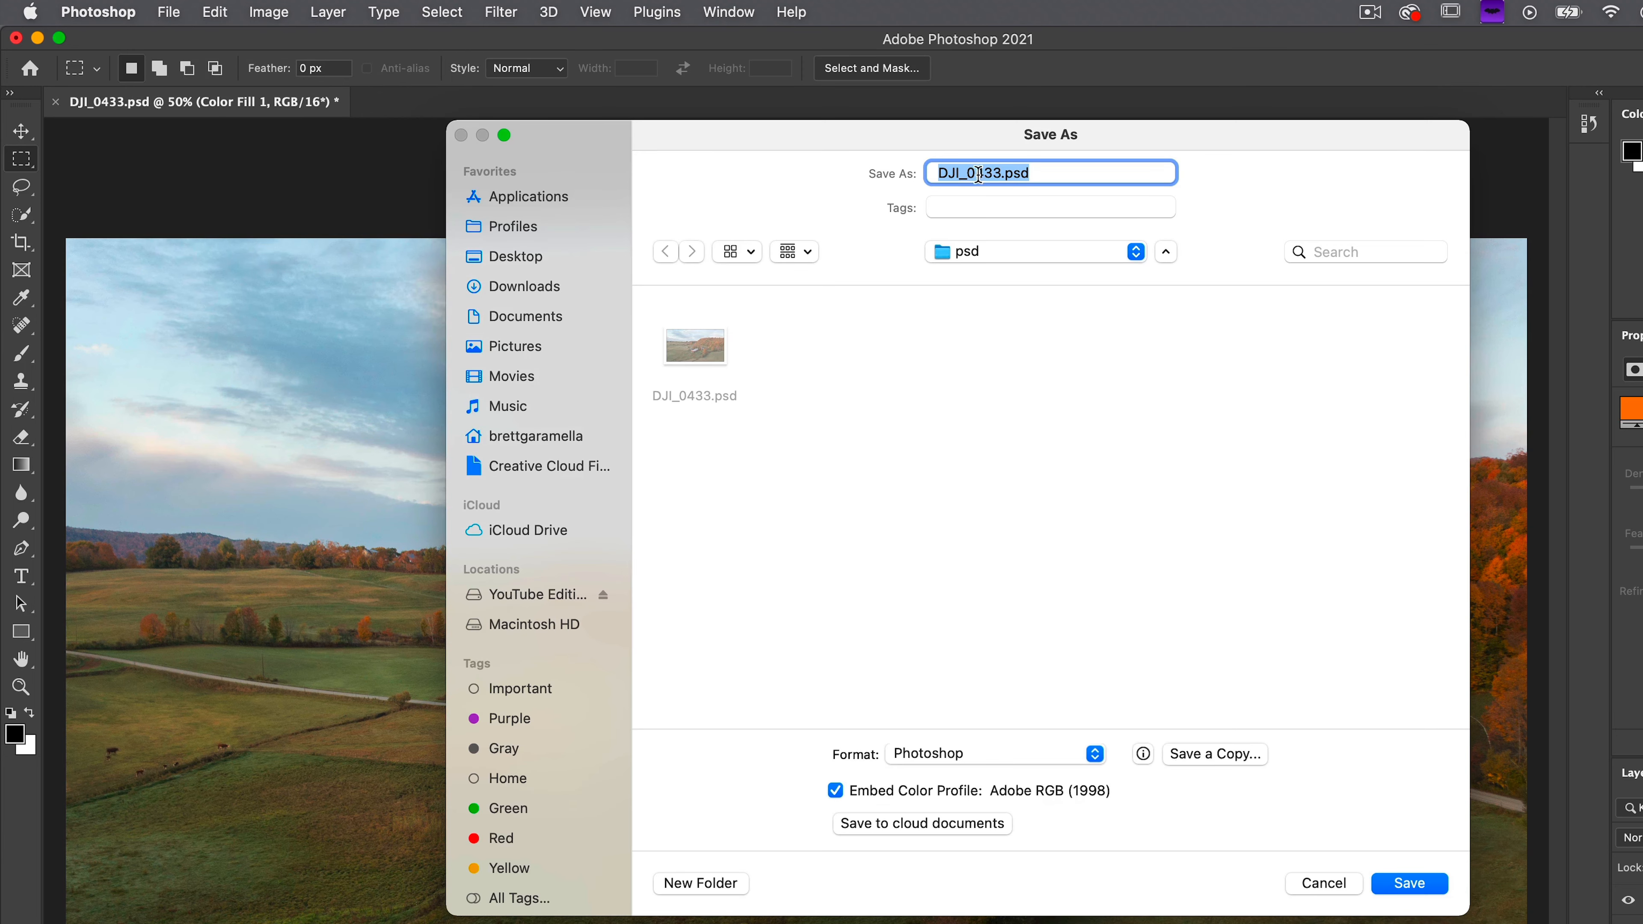
{"action": "left_click", "coordinate": [1006, 256]}
{"action": "left_click", "coordinate": [1006, 280]}
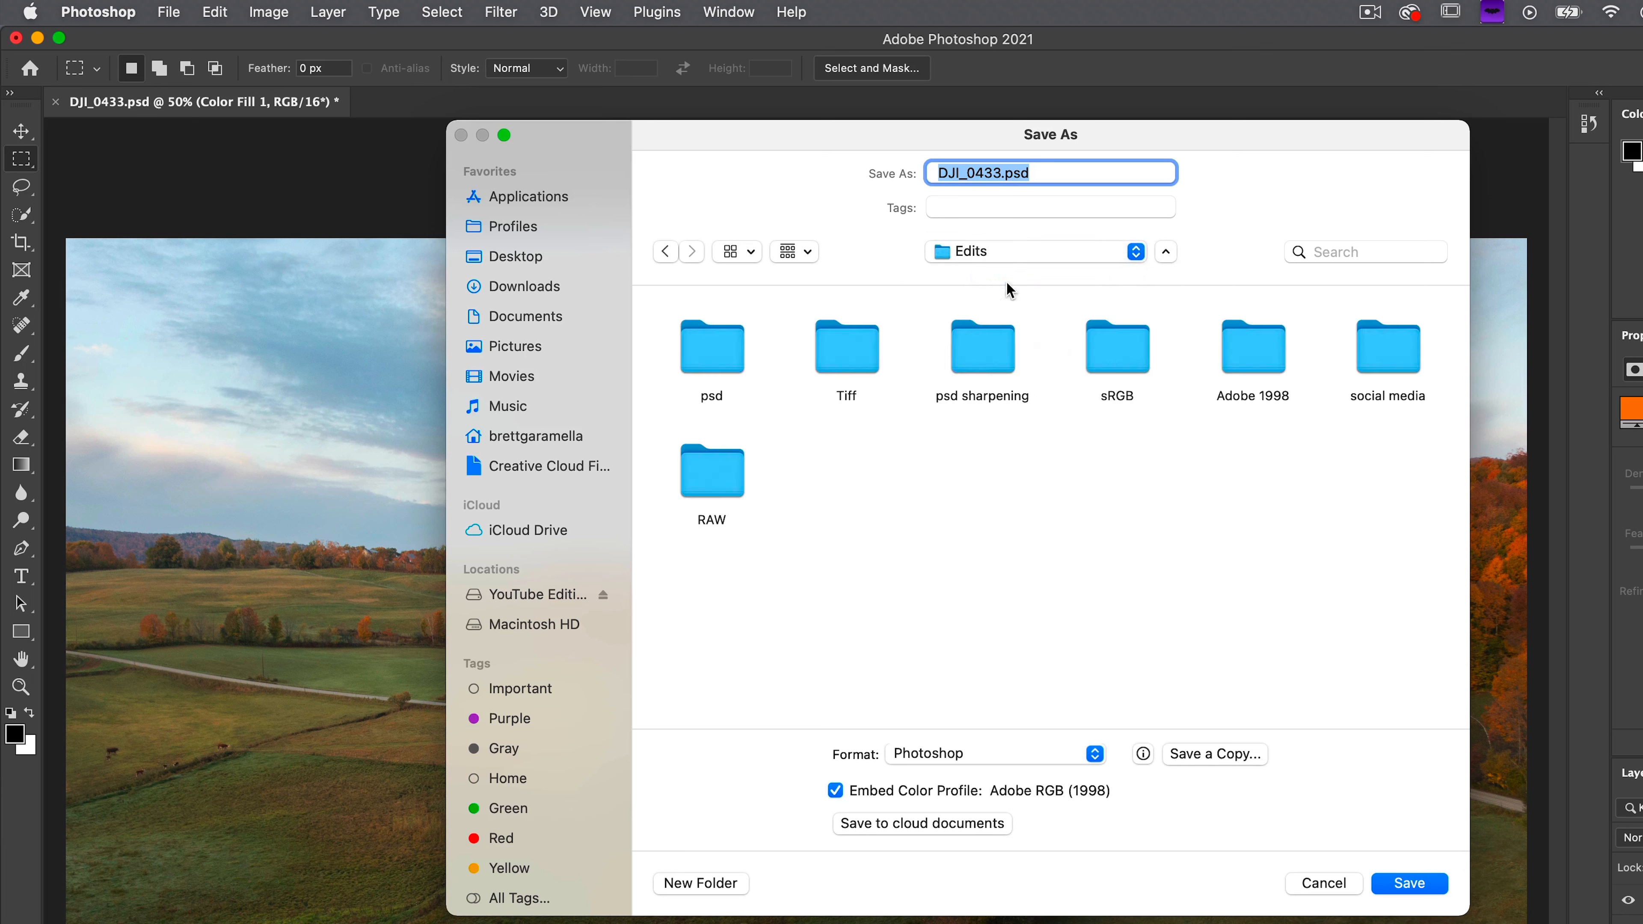
{"action": "double_click", "coordinate": [722, 353]}
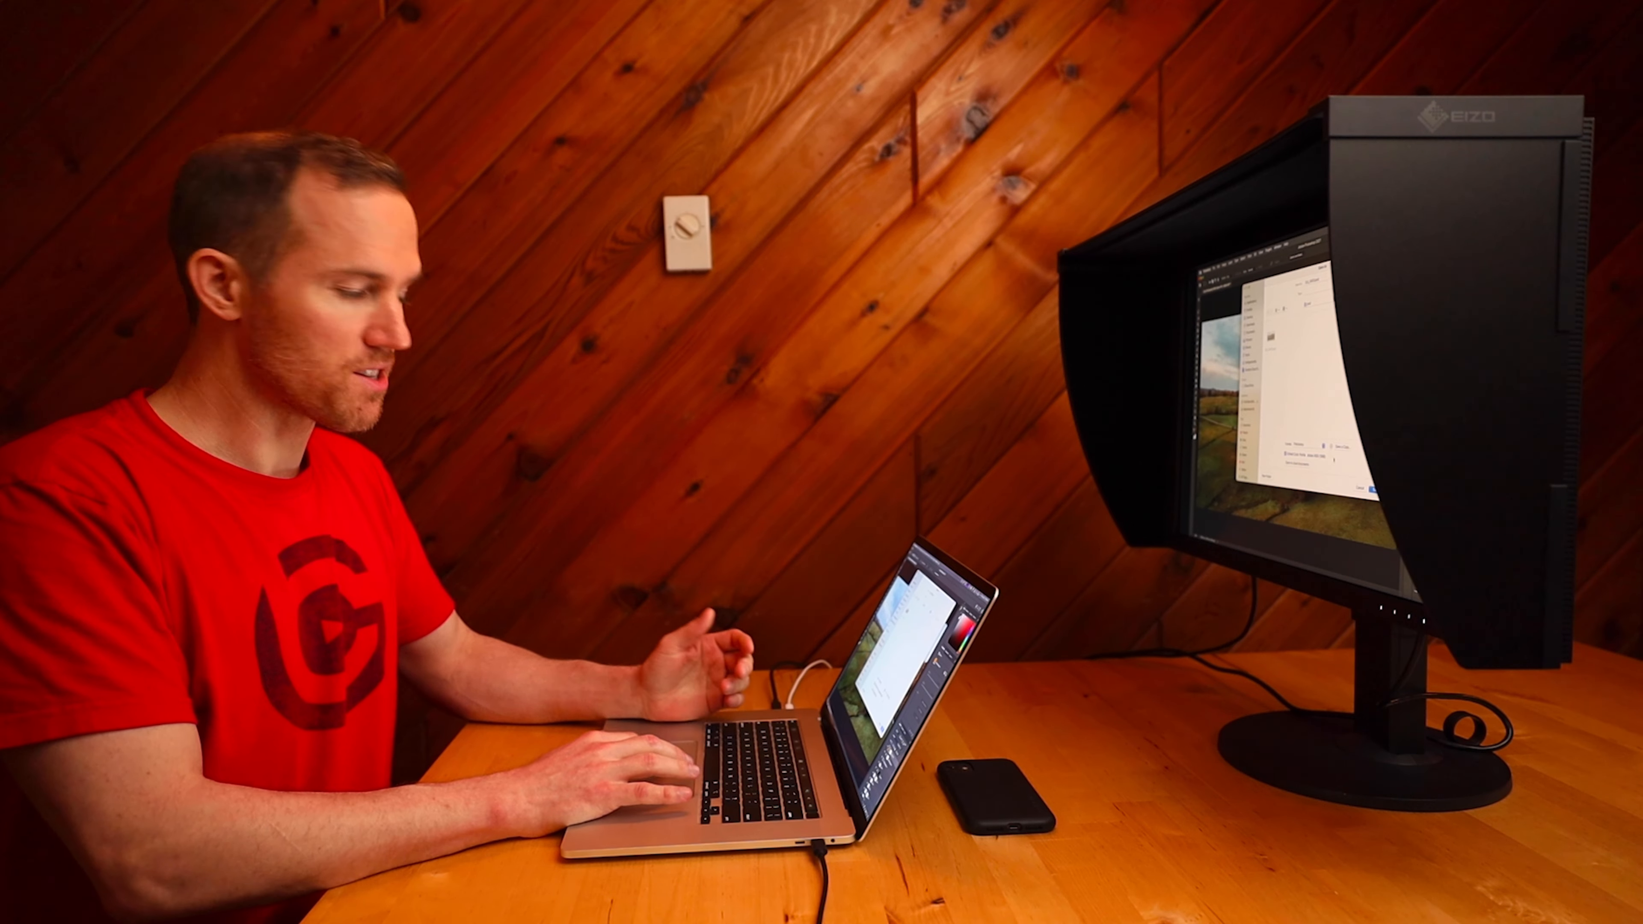
{"action": "left_click", "coordinate": [1321, 446]}
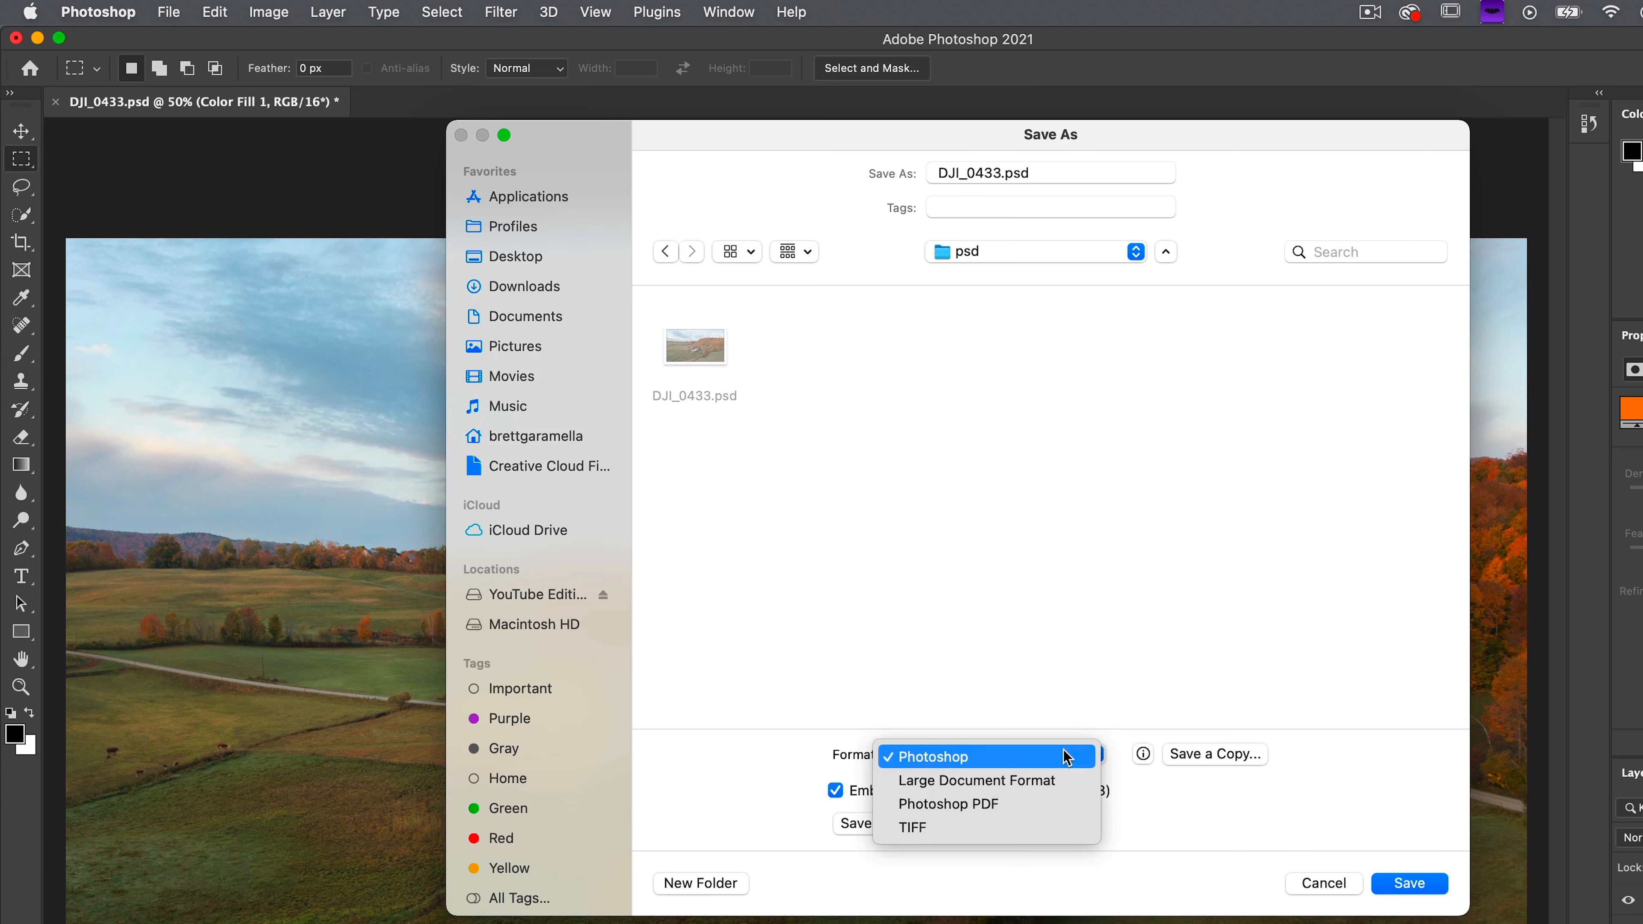
{"action": "left_click", "coordinate": [1066, 755]}
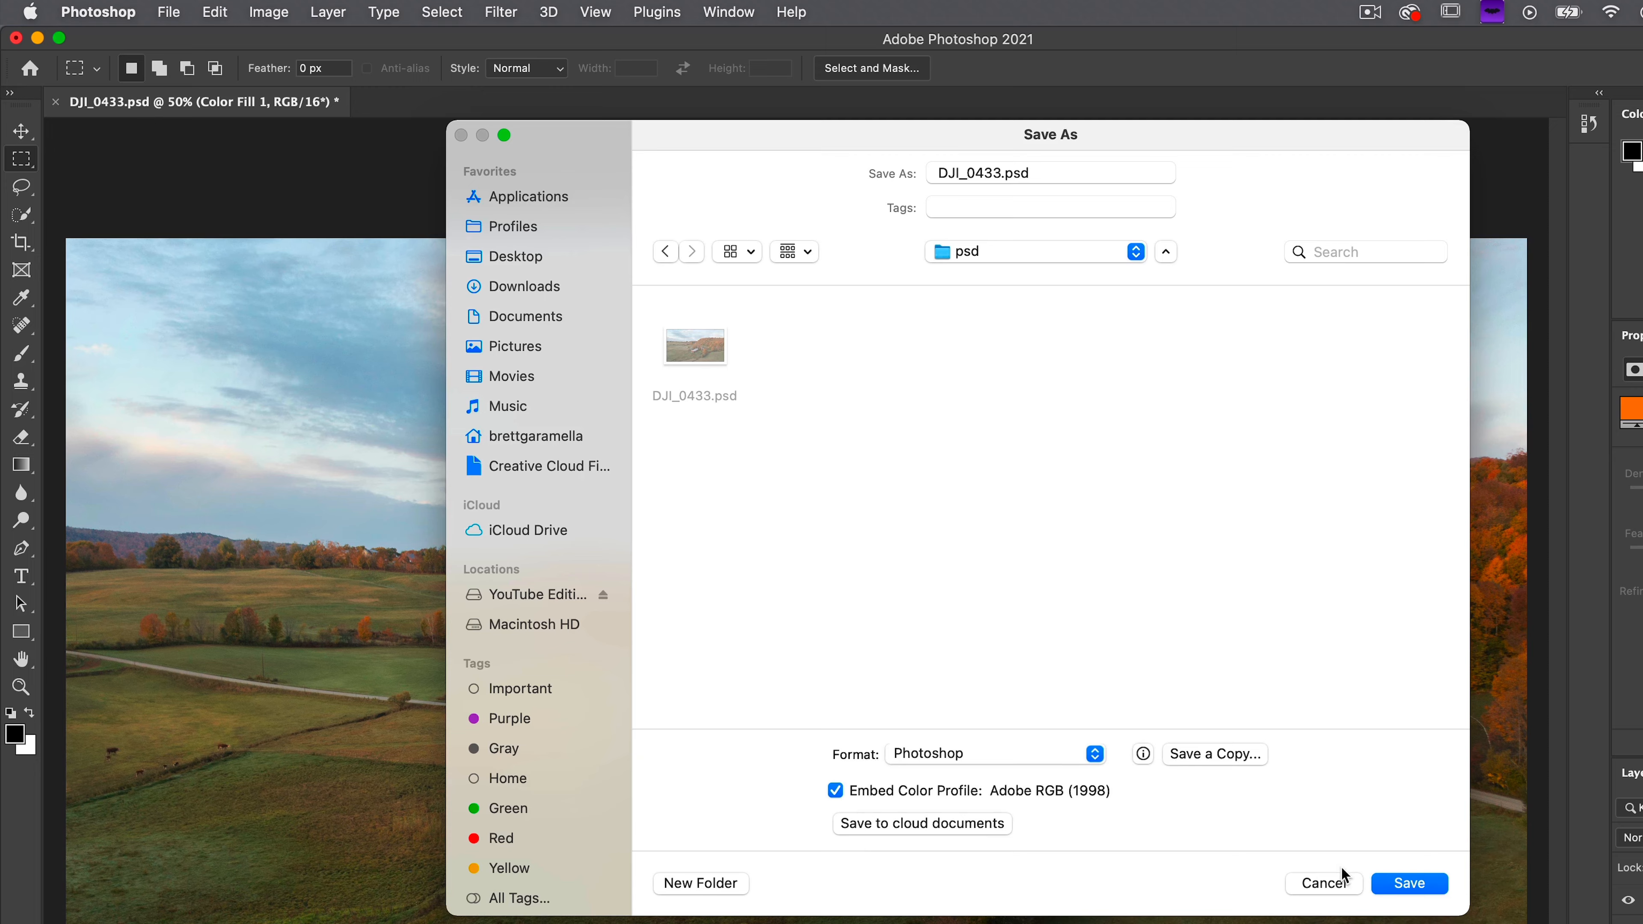
{"action": "left_click", "coordinate": [1398, 884]}
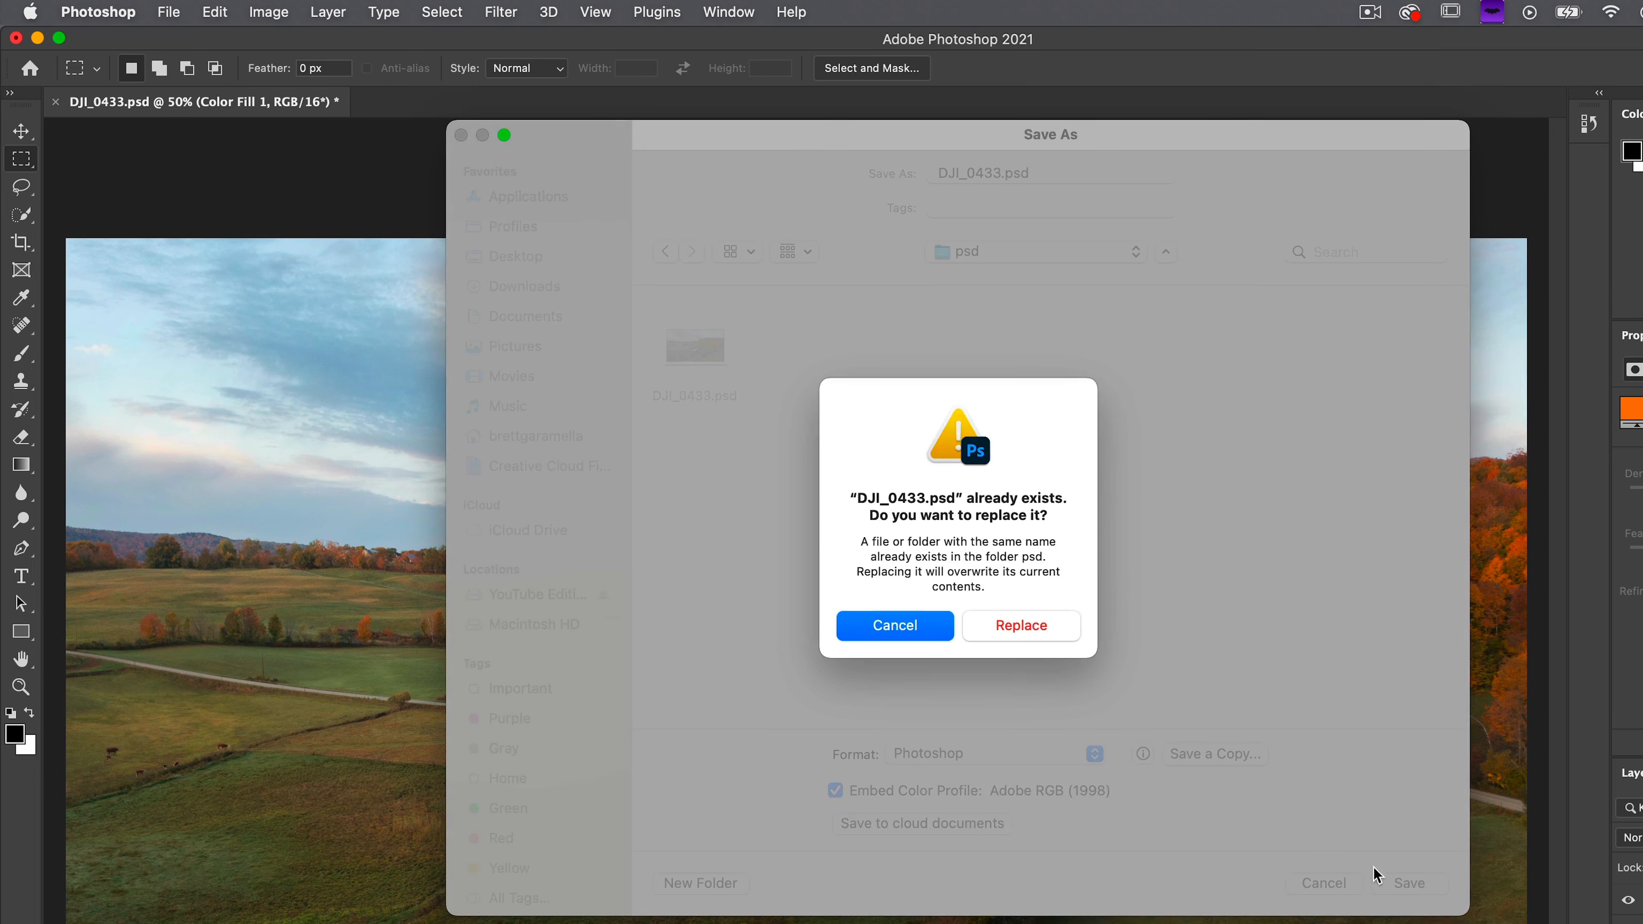
{"action": "left_click", "coordinate": [1048, 627]}
{"action": "left_click", "coordinate": [1208, 542]}
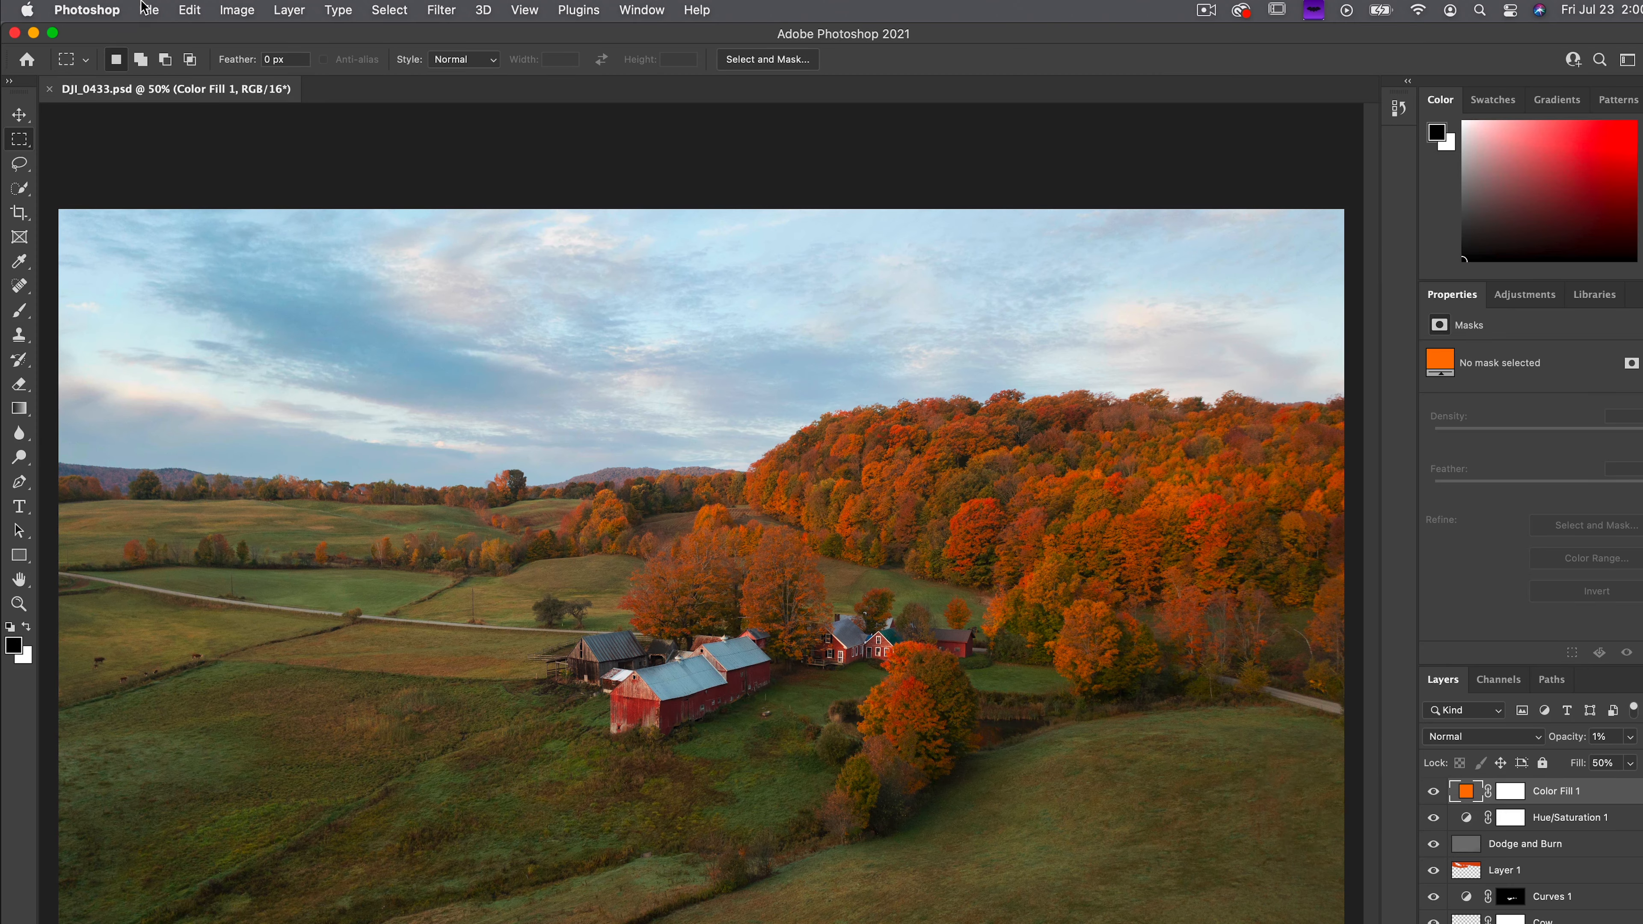
Open the Save for Web (Legacy) export and set the JPEG quality to 100, toggling sRGB conversion off and on and leaving it enabled.
{"action": "left_click", "coordinate": [148, 9]}
{"action": "mouse_move", "coordinate": [214, 277]}
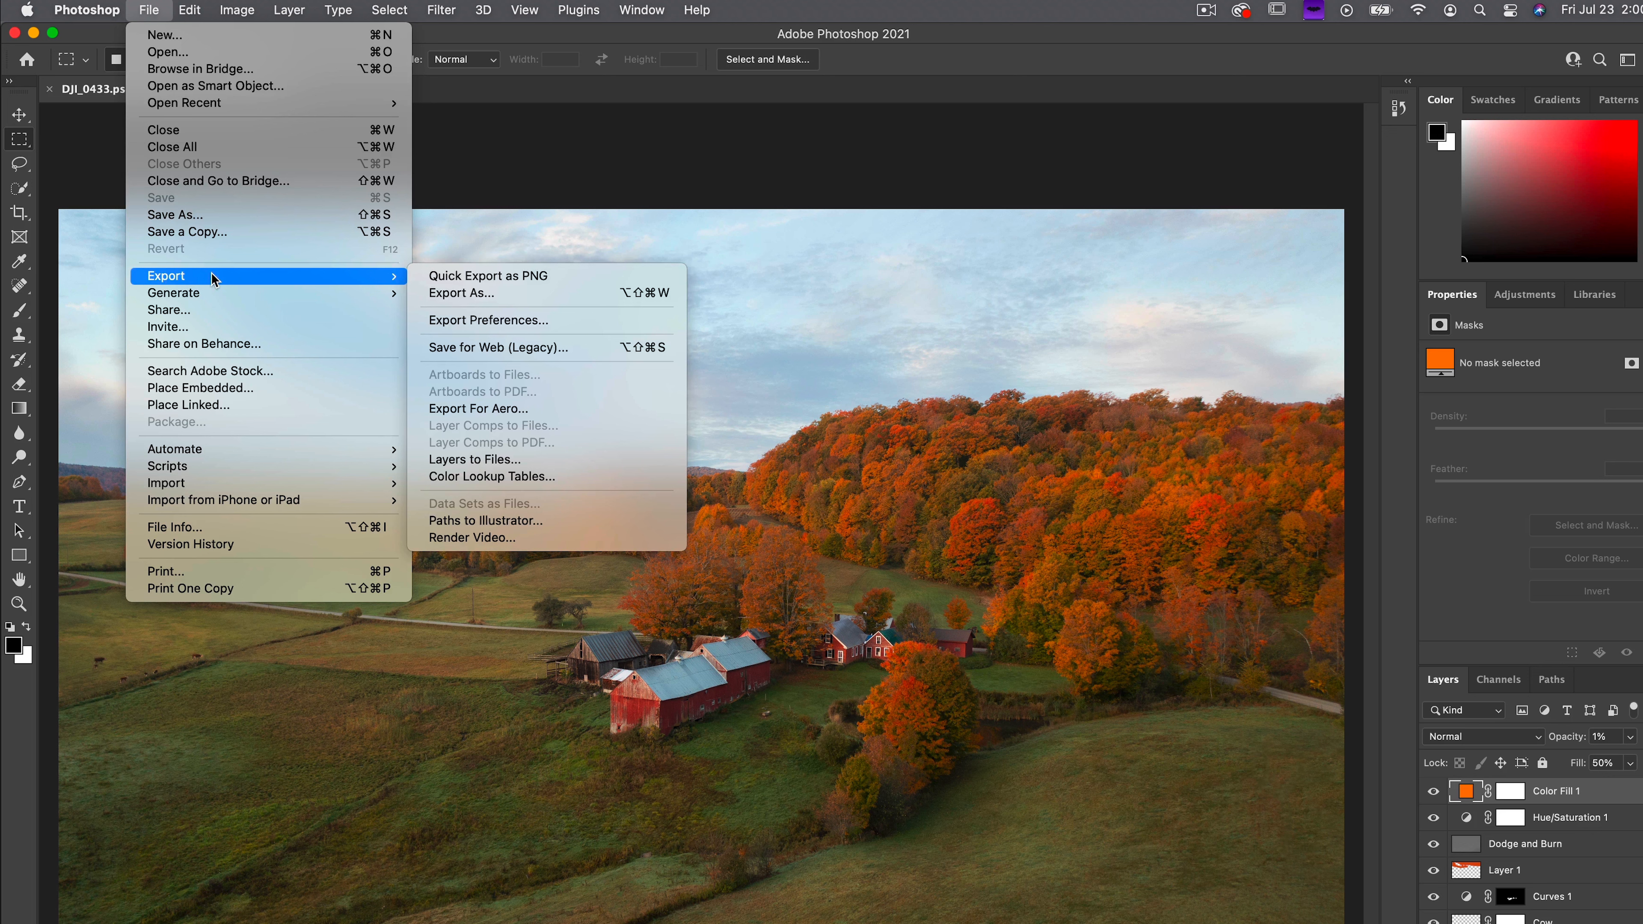
{"action": "left_click", "coordinate": [527, 347]}
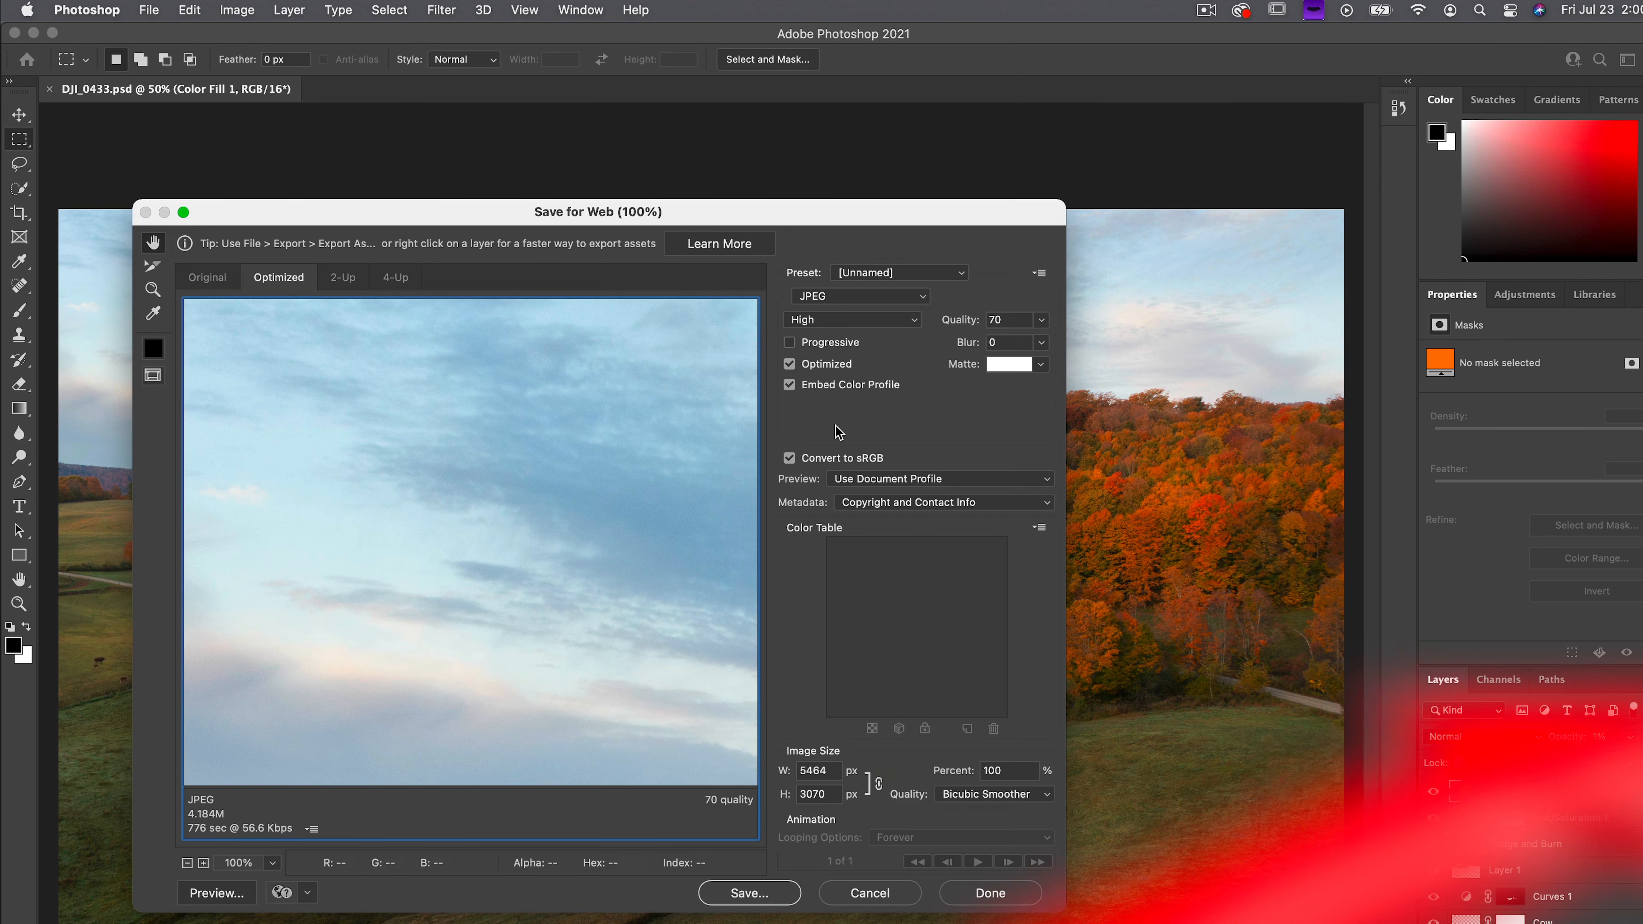
{"action": "left_click", "coordinate": [790, 458]}
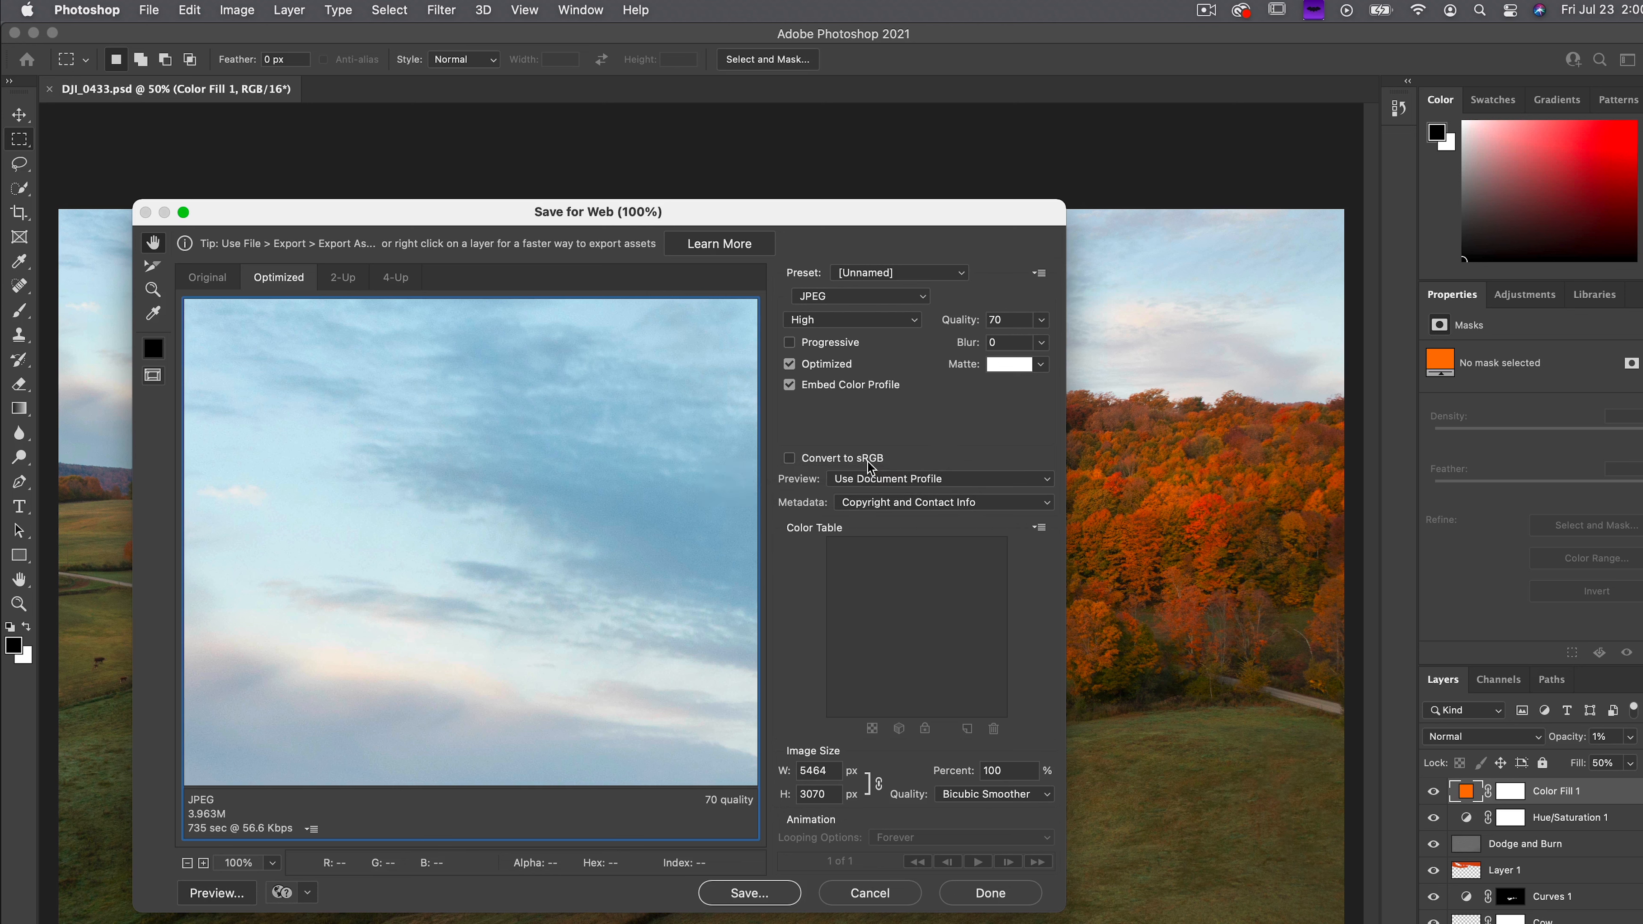
{"action": "left_click", "coordinate": [789, 457]}
{"action": "left_click", "coordinate": [1040, 320]}
{"action": "left_click_drag", "start_coordinate": [1014, 341], "coordinate": [1061, 341]}
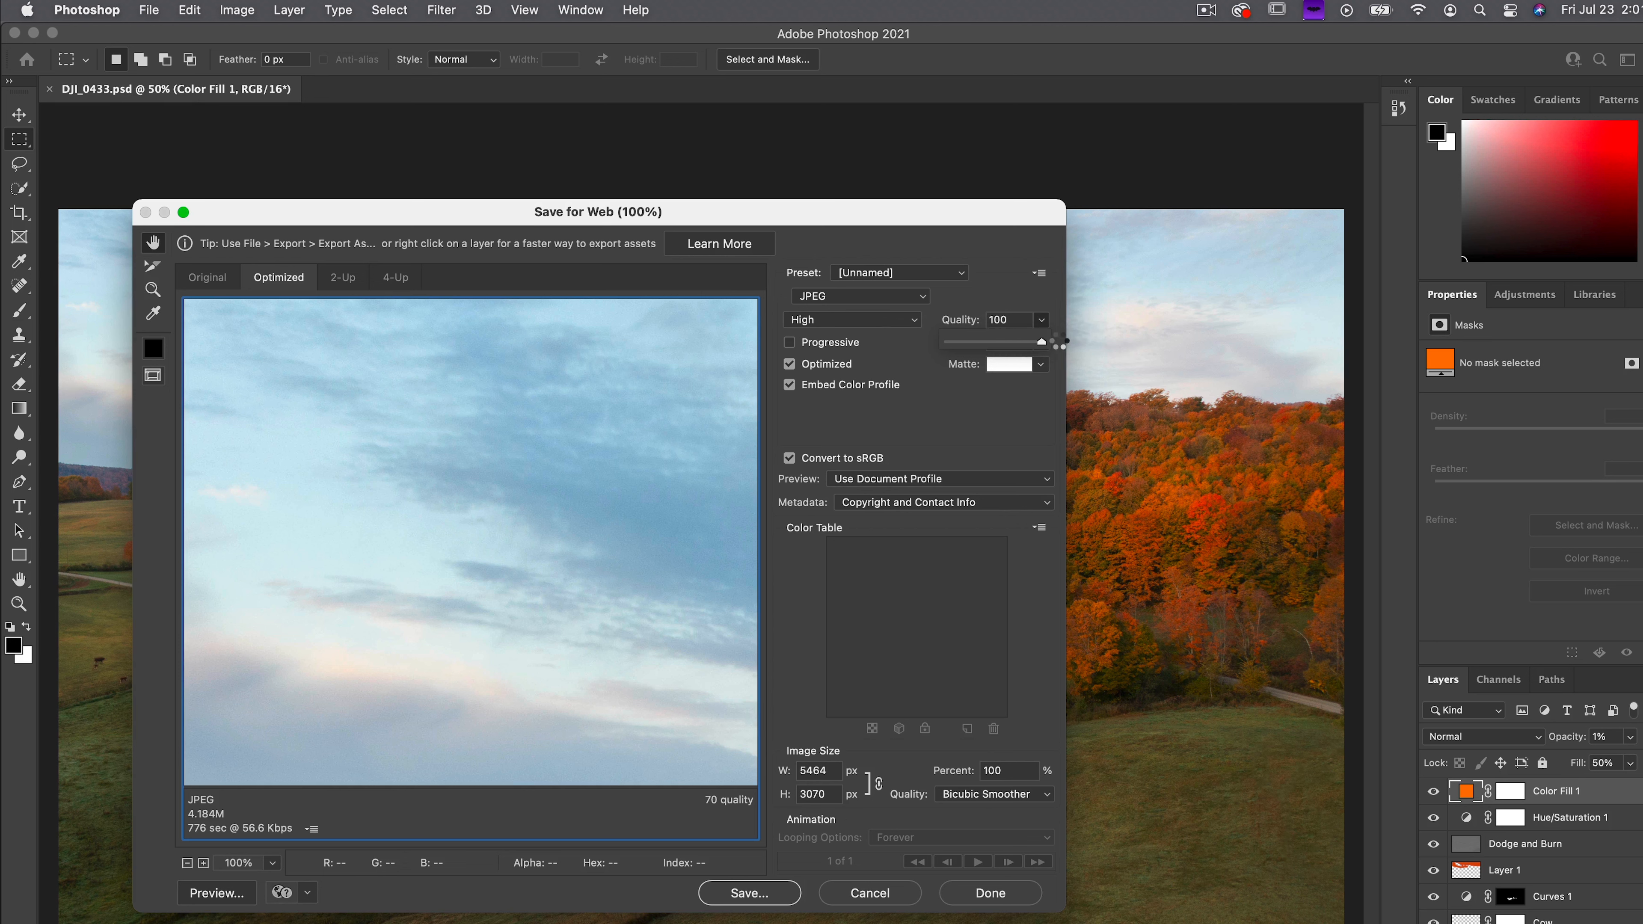
{"action": "left_click", "coordinate": [1004, 429]}
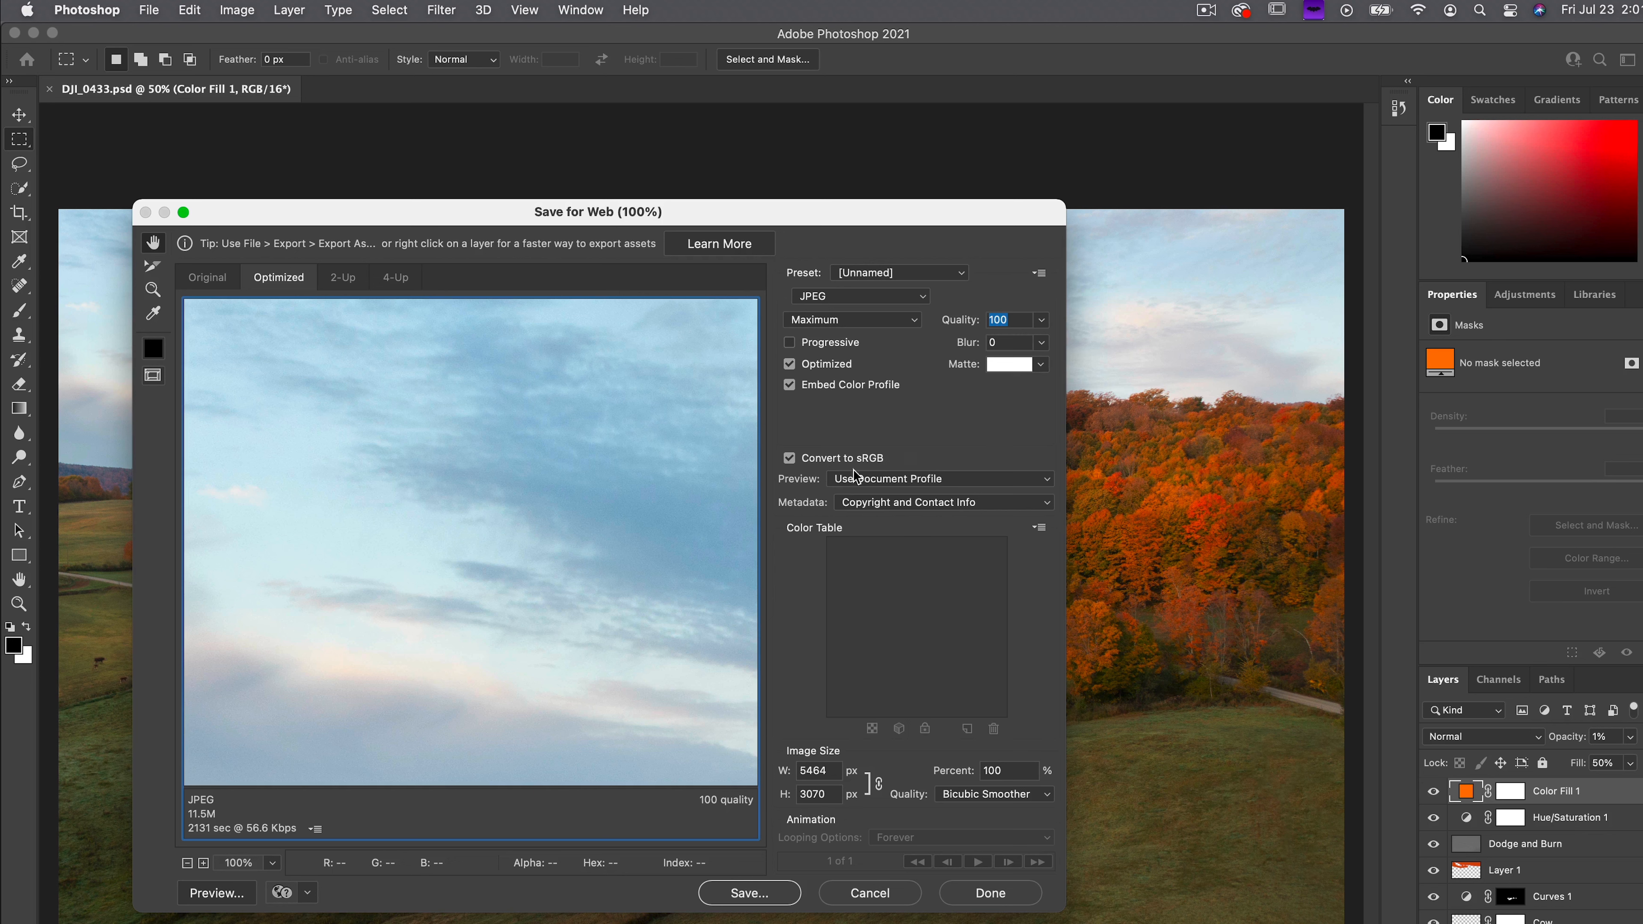
{"action": "left_click", "coordinate": [788, 458]}
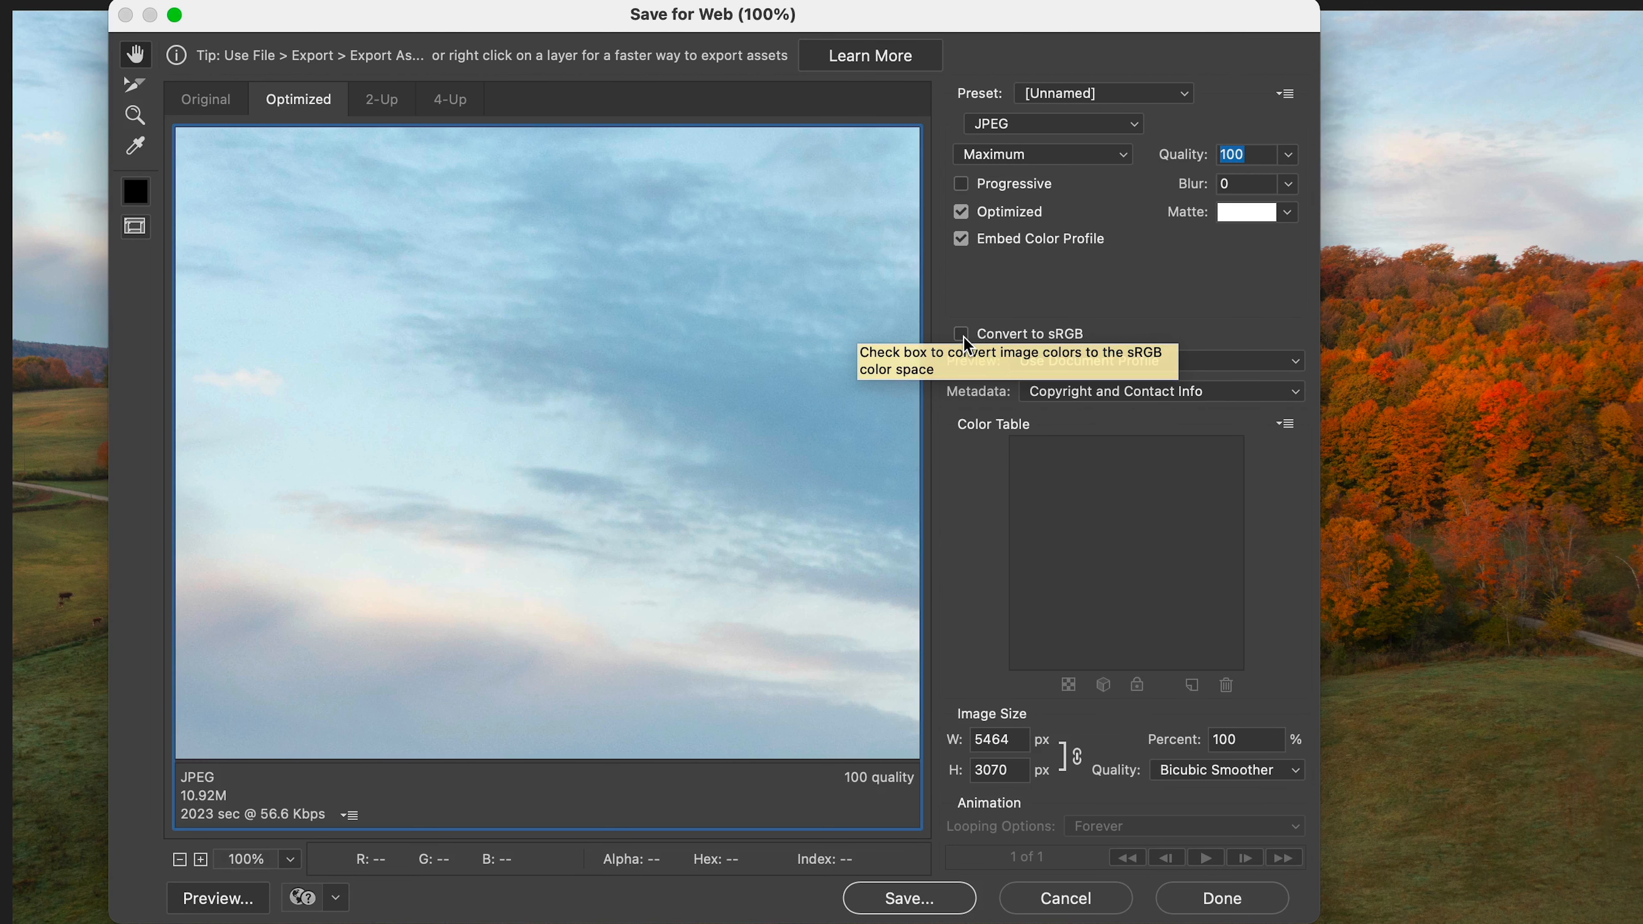
{"action": "left_click", "coordinate": [962, 337]}
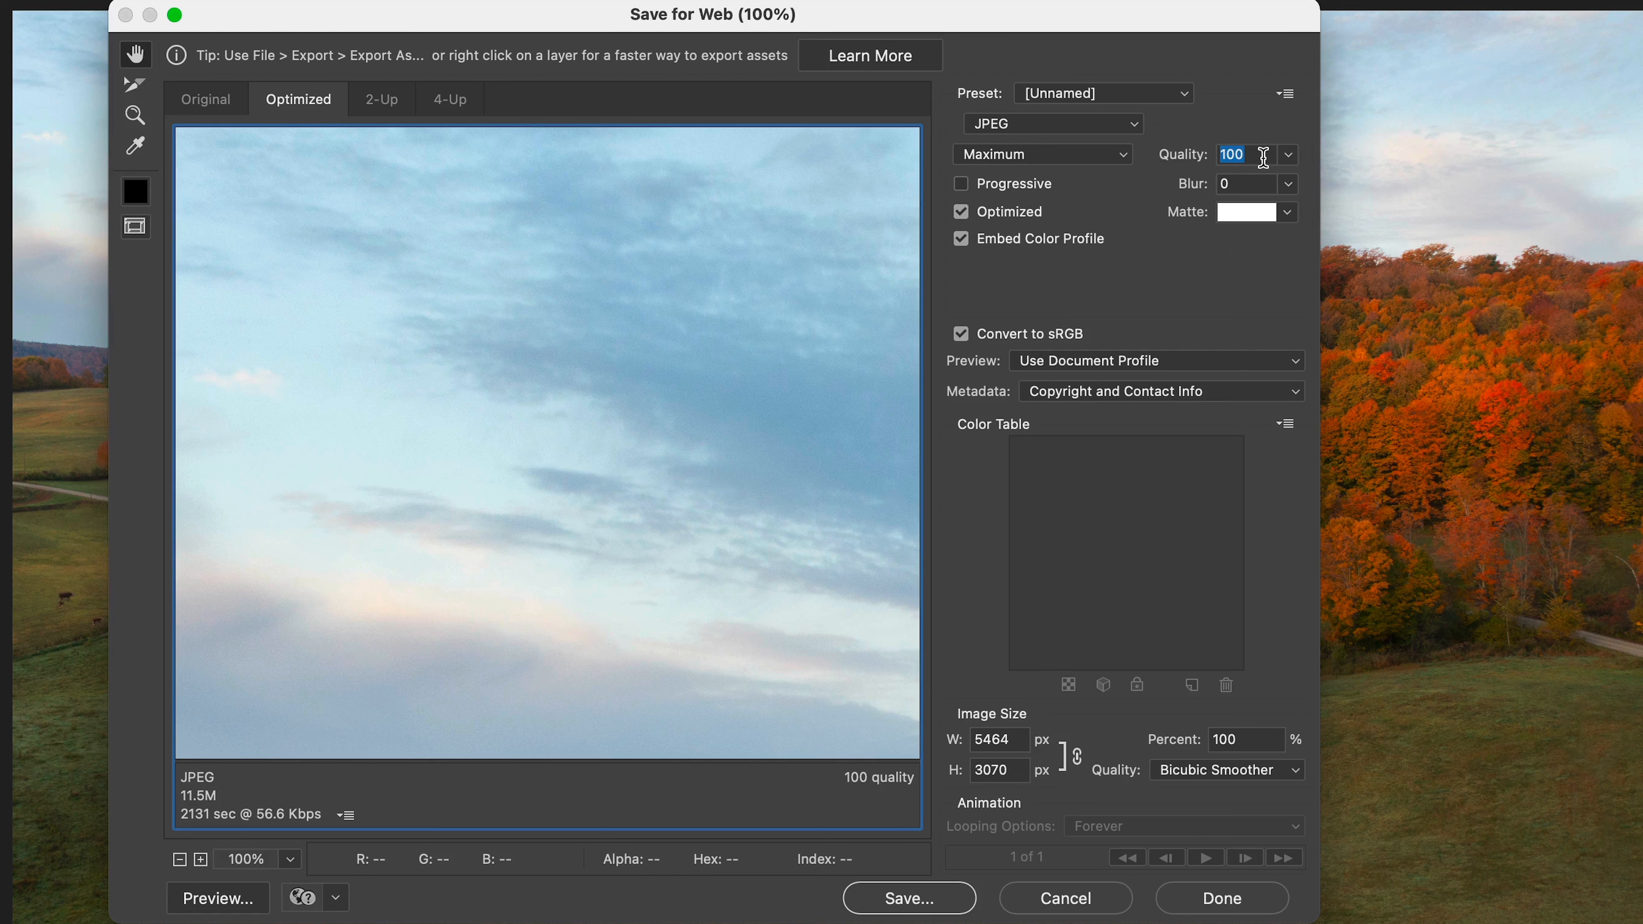
Resize the JPEG export to 2048 px wide, trying quality 80 before lowering it to 70.
{"action": "type", "text": "80"}
{"action": "left_click", "coordinate": [1016, 742]}
{"action": "type", "text": "2048"}
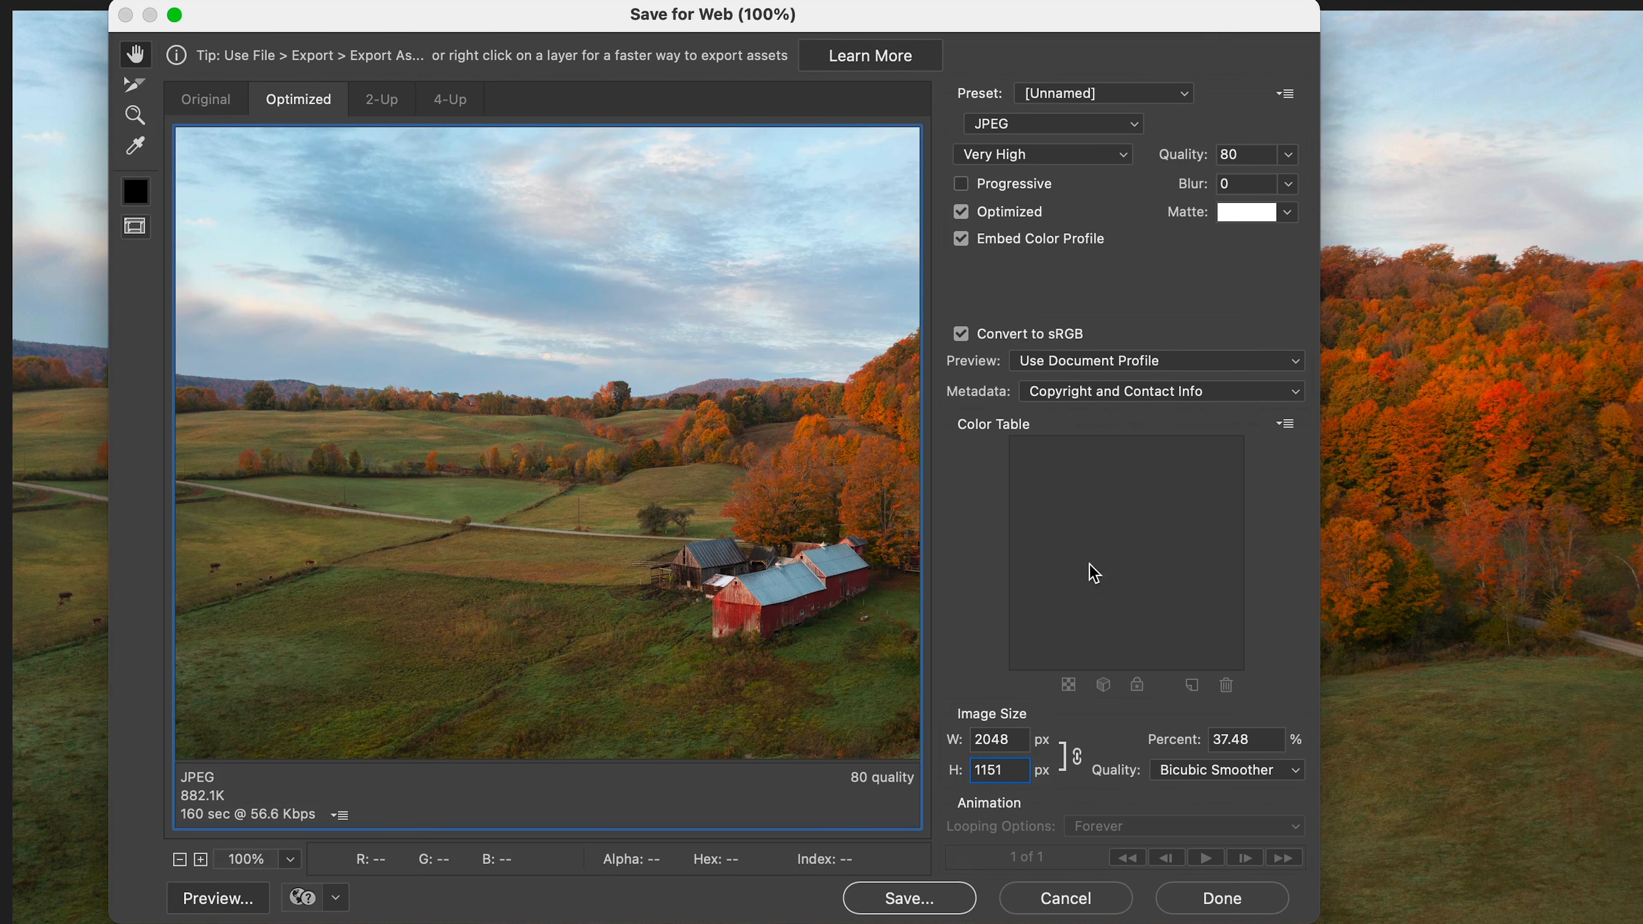
{"action": "left_click", "coordinate": [1172, 159]}
{"action": "type", "text": "70"}
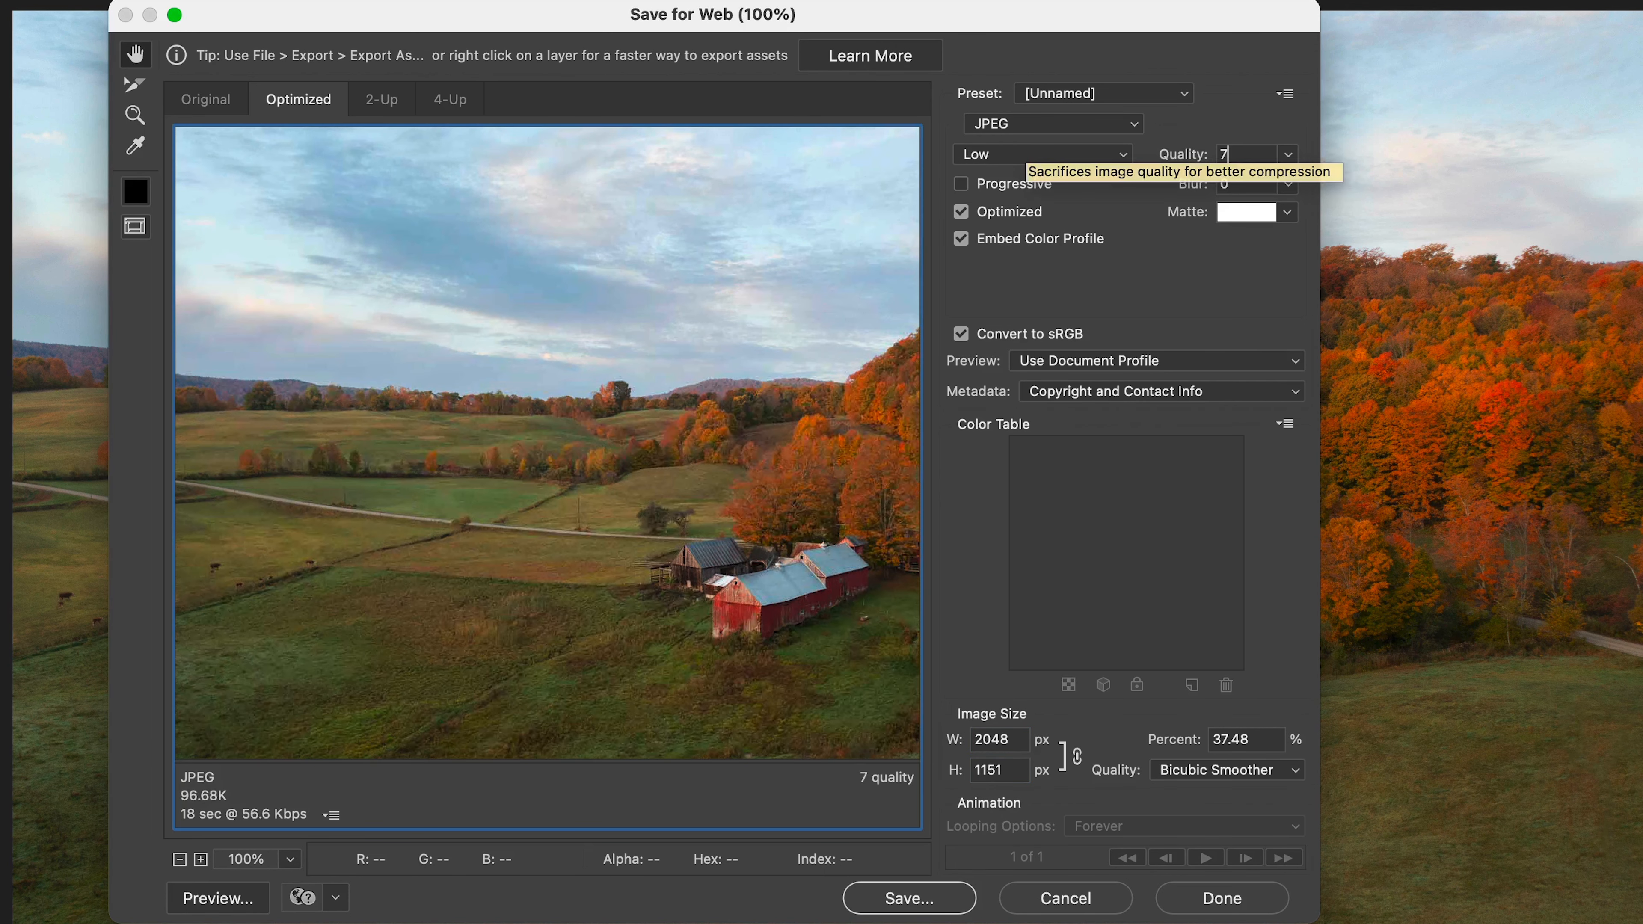